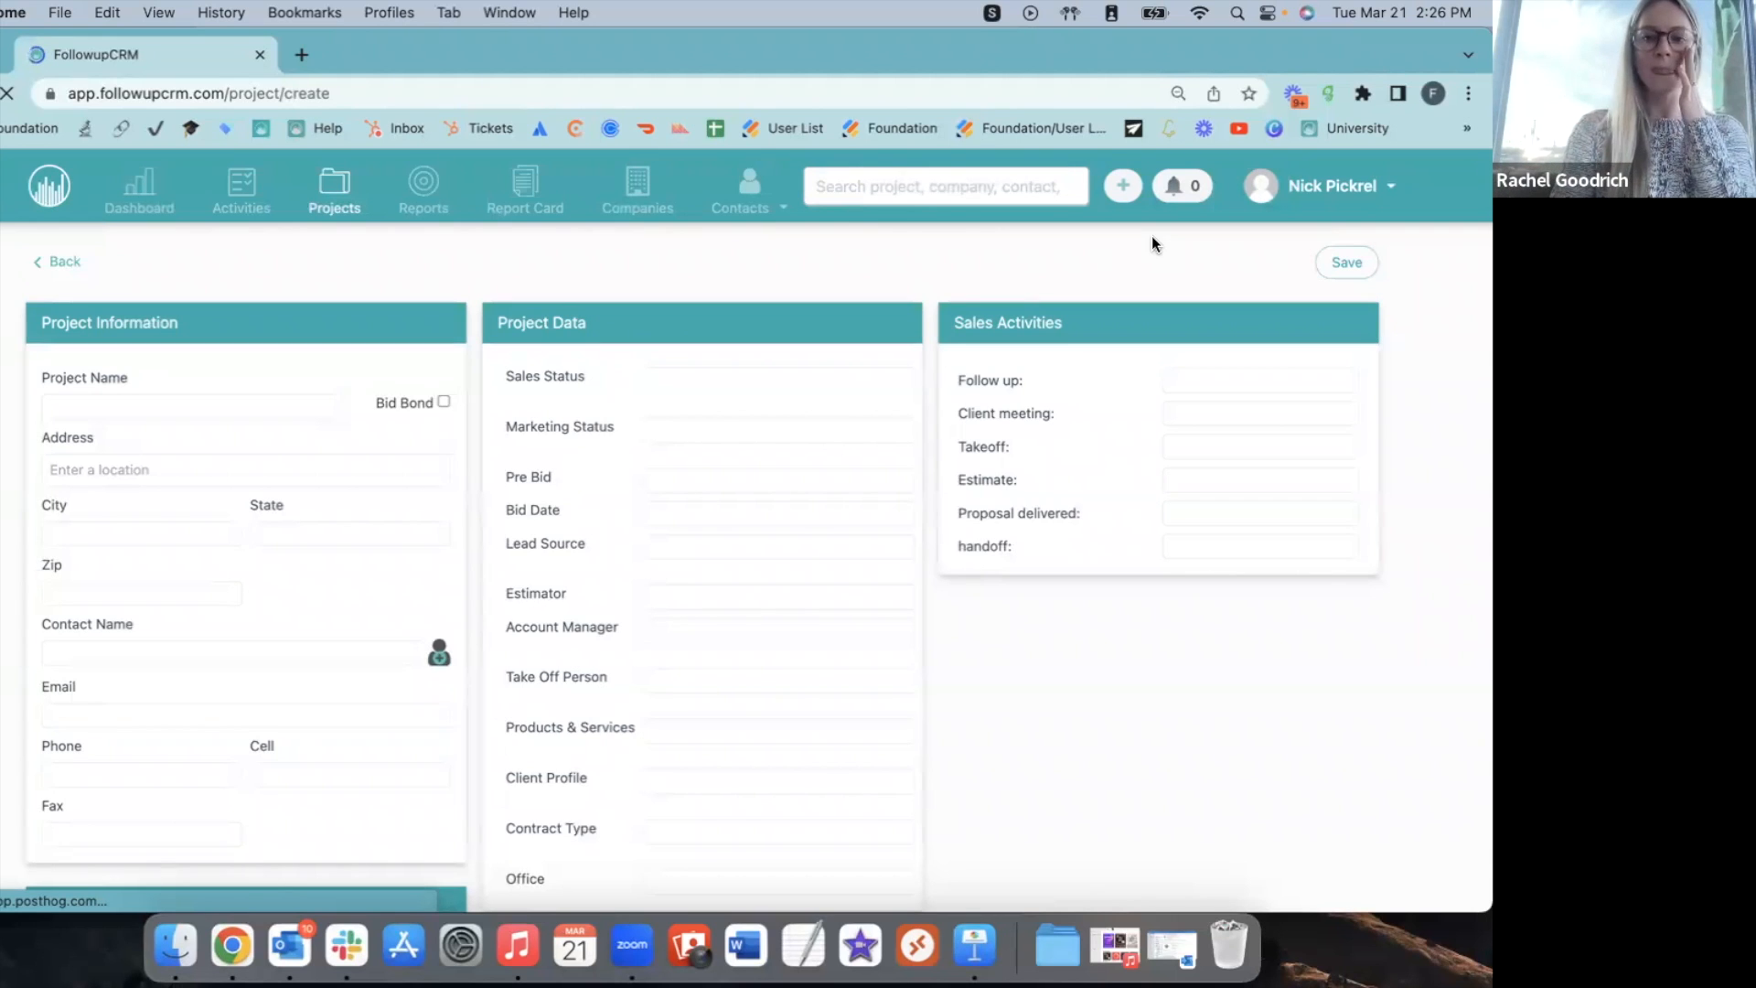
Examine the new project form's Project Information, Project Data, Sales Activities and Prequalifications sections.
{"action": "scroll", "coordinate": [821, 595], "scroll_direction": "down", "scroll_amount": 1}
{"action": "left_click_drag", "start_coordinate": [491, 295], "coordinate": [821, 424]}
{"action": "scroll", "coordinate": [821, 424], "scroll_direction": "down", "scroll_amount": 5}
{"action": "left_click", "coordinate": [994, 419]}
{"action": "scroll", "coordinate": [991, 419], "scroll_direction": "up", "scroll_amount": 2}
{"action": "scroll", "coordinate": [503, 239], "scroll_direction": "up", "scroll_amount": 5}
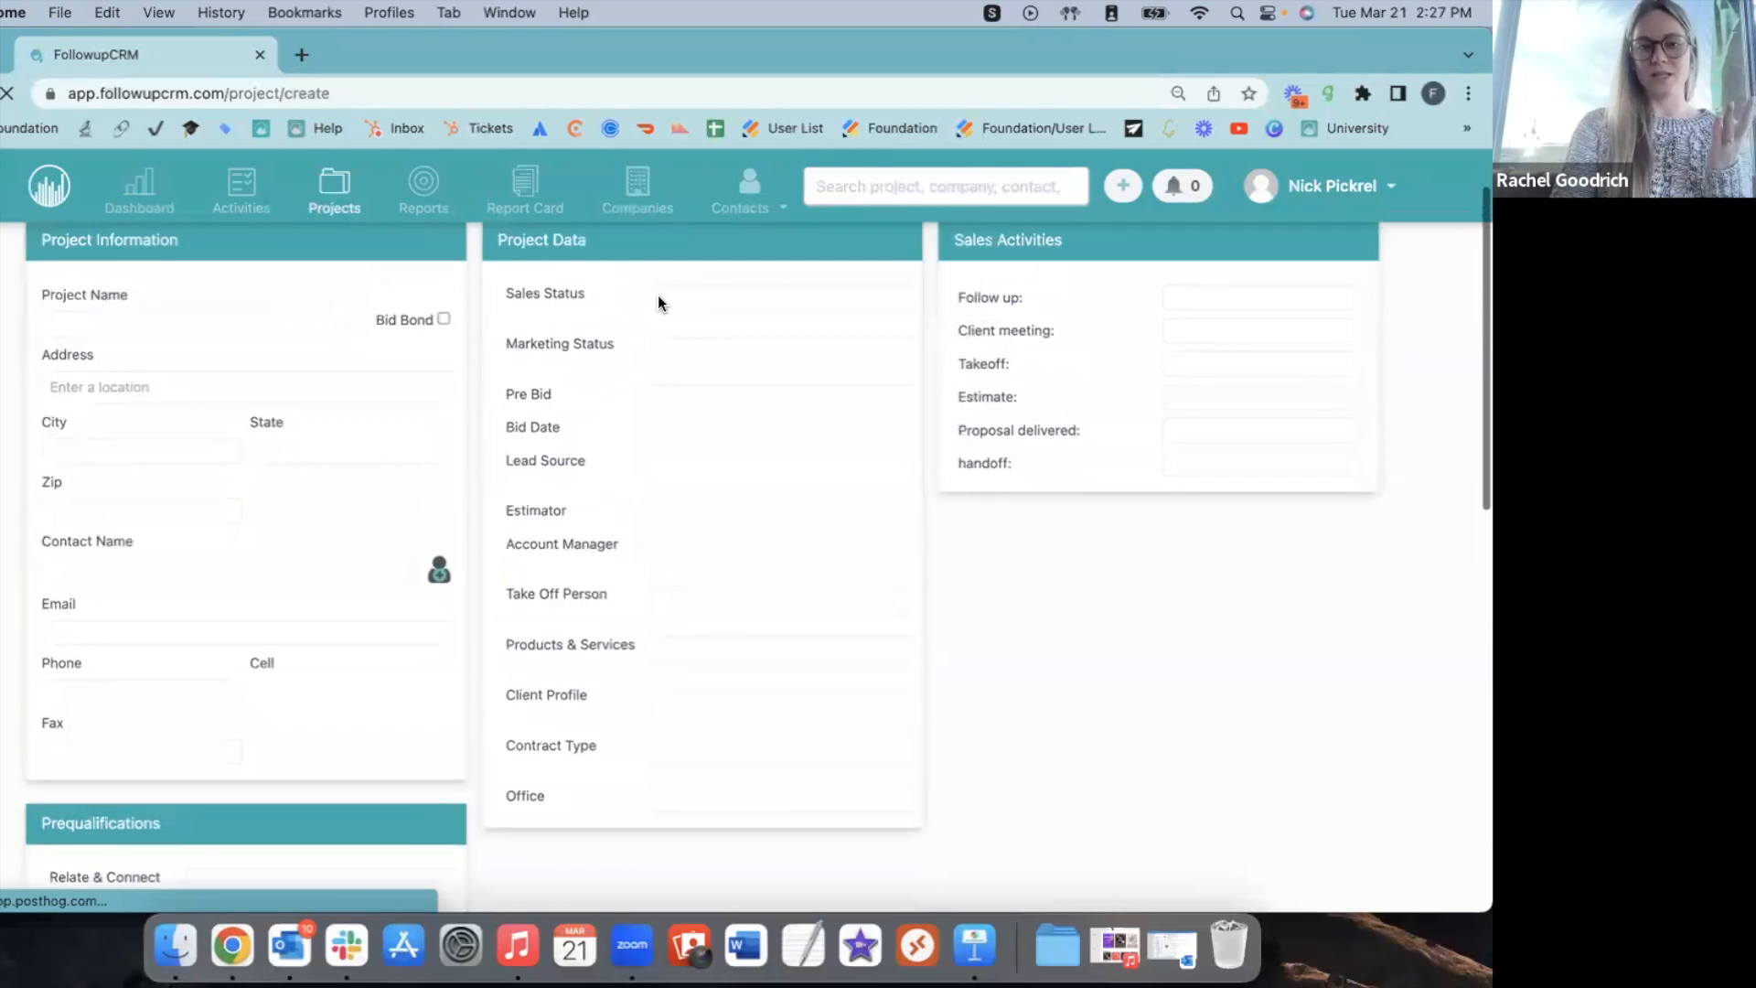
{"action": "scroll", "coordinate": [677, 659], "scroll_direction": "down", "scroll_amount": 1}
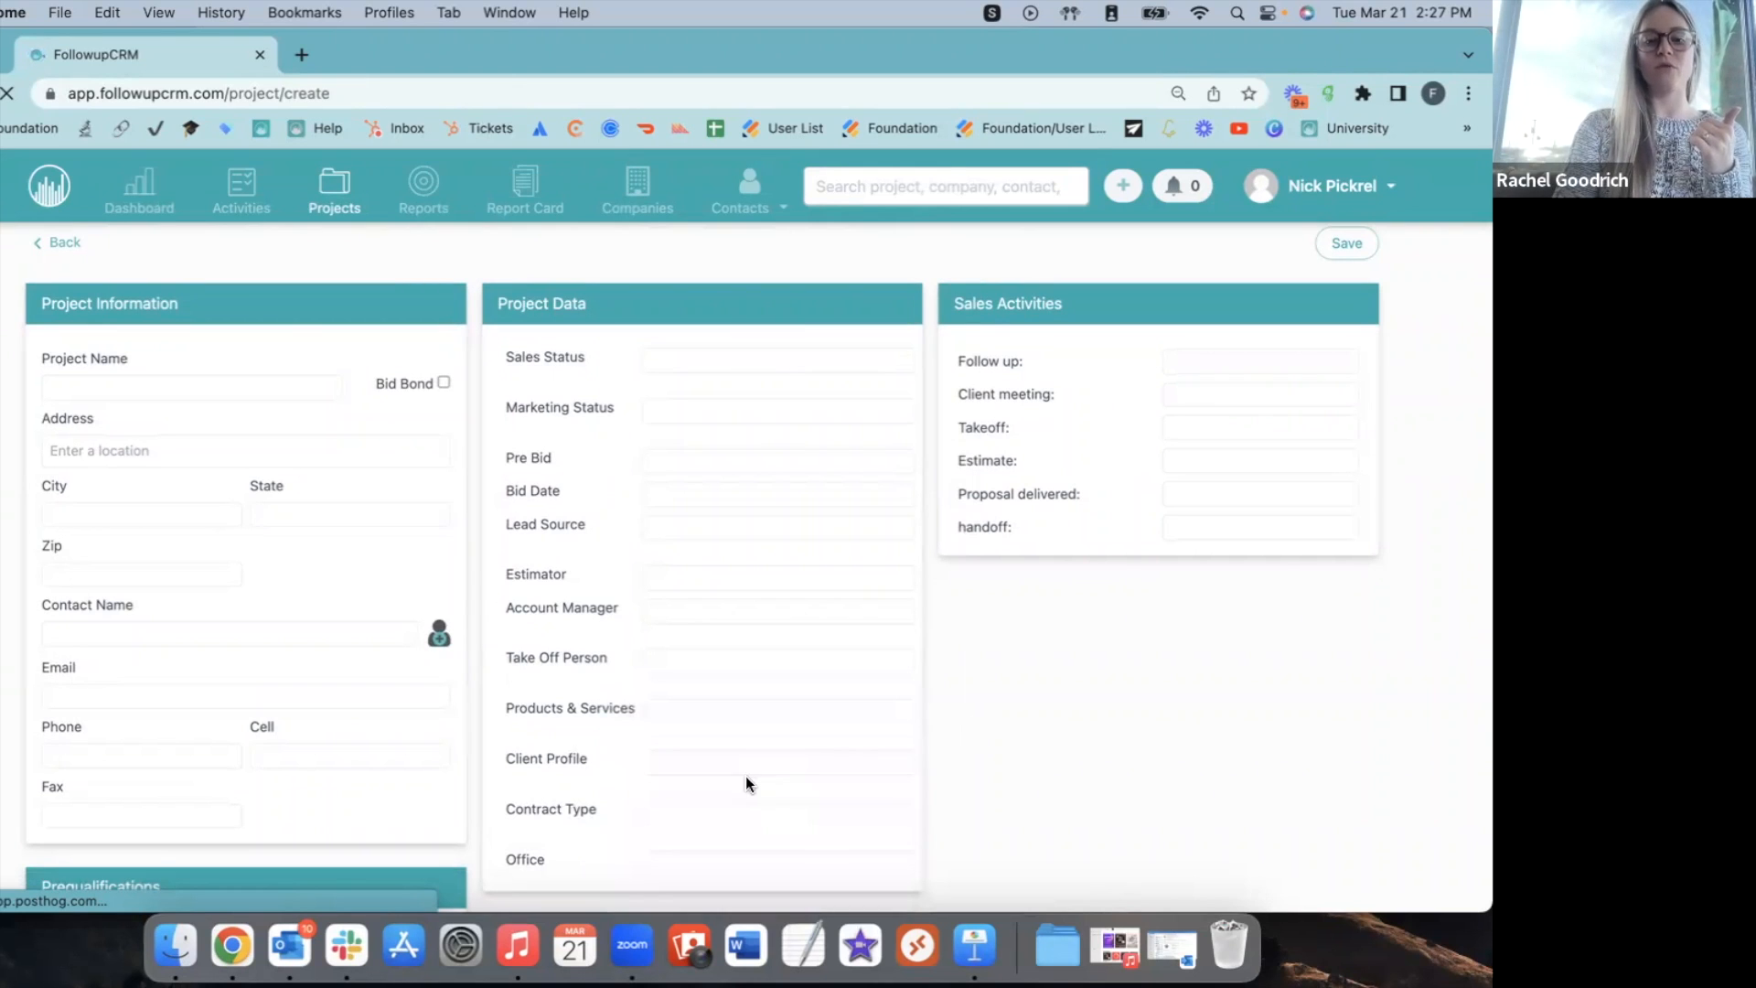
{"action": "scroll", "coordinate": [728, 573], "scroll_direction": "down", "scroll_amount": 2}
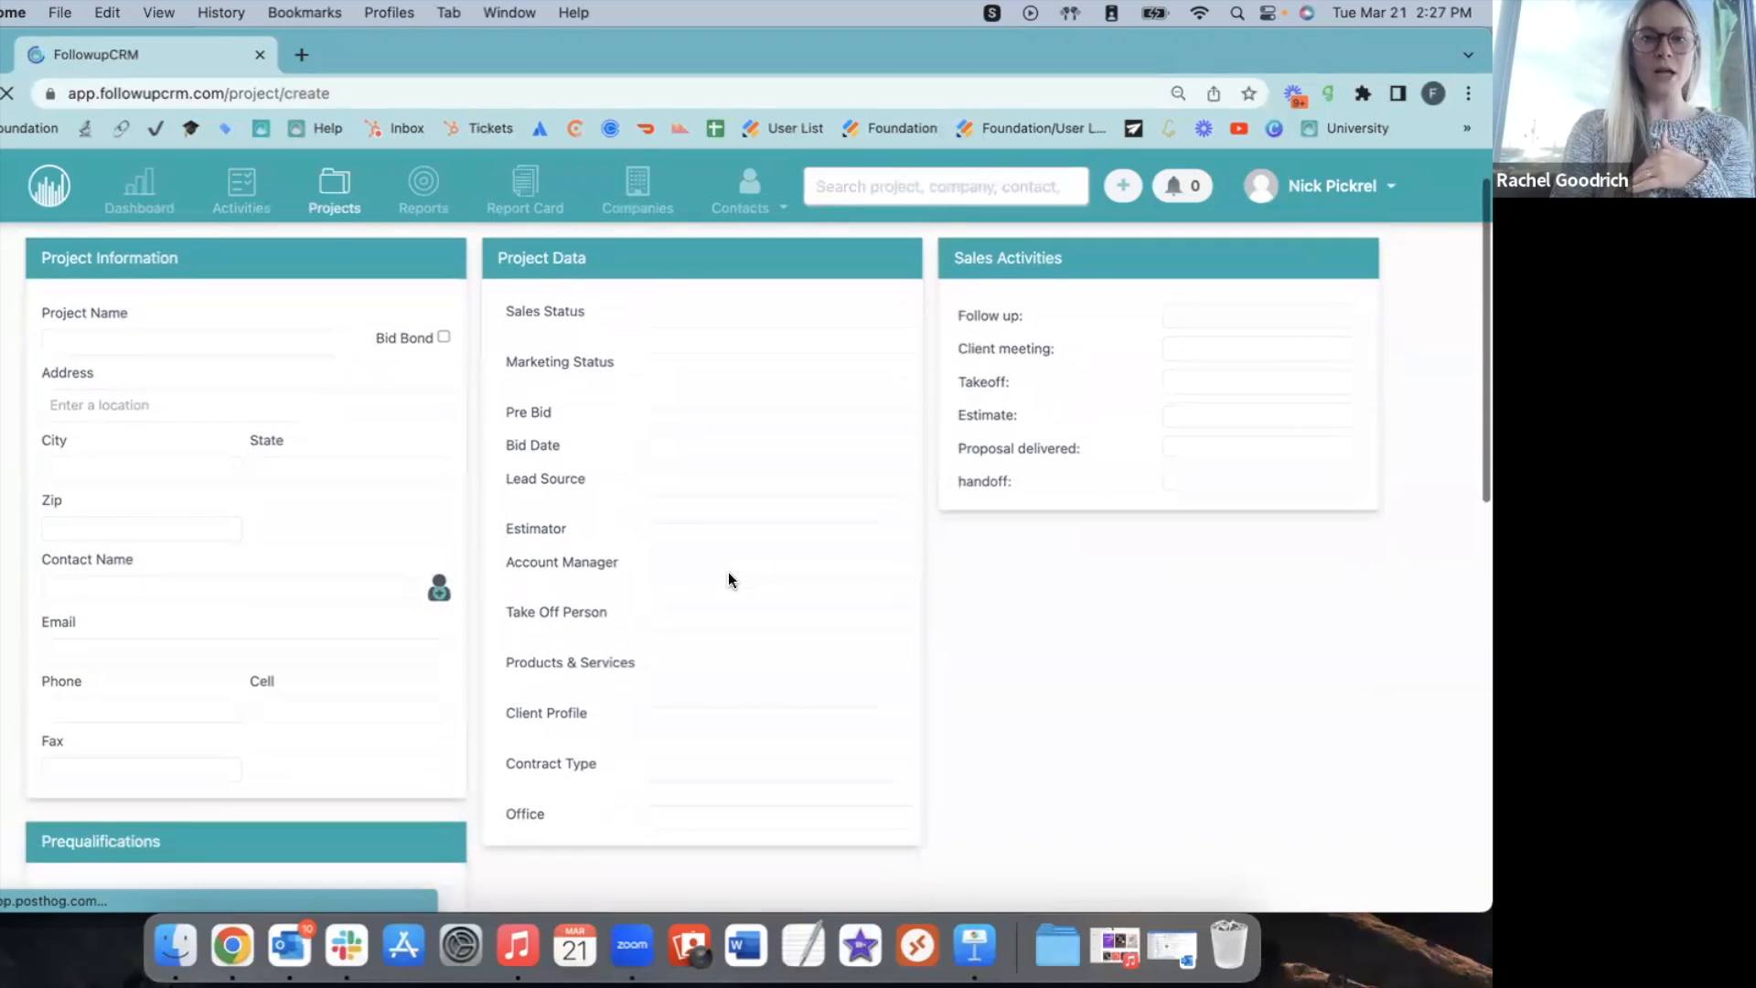
{"action": "scroll", "coordinate": [1381, 258], "scroll_direction": "up", "scroll_amount": 1}
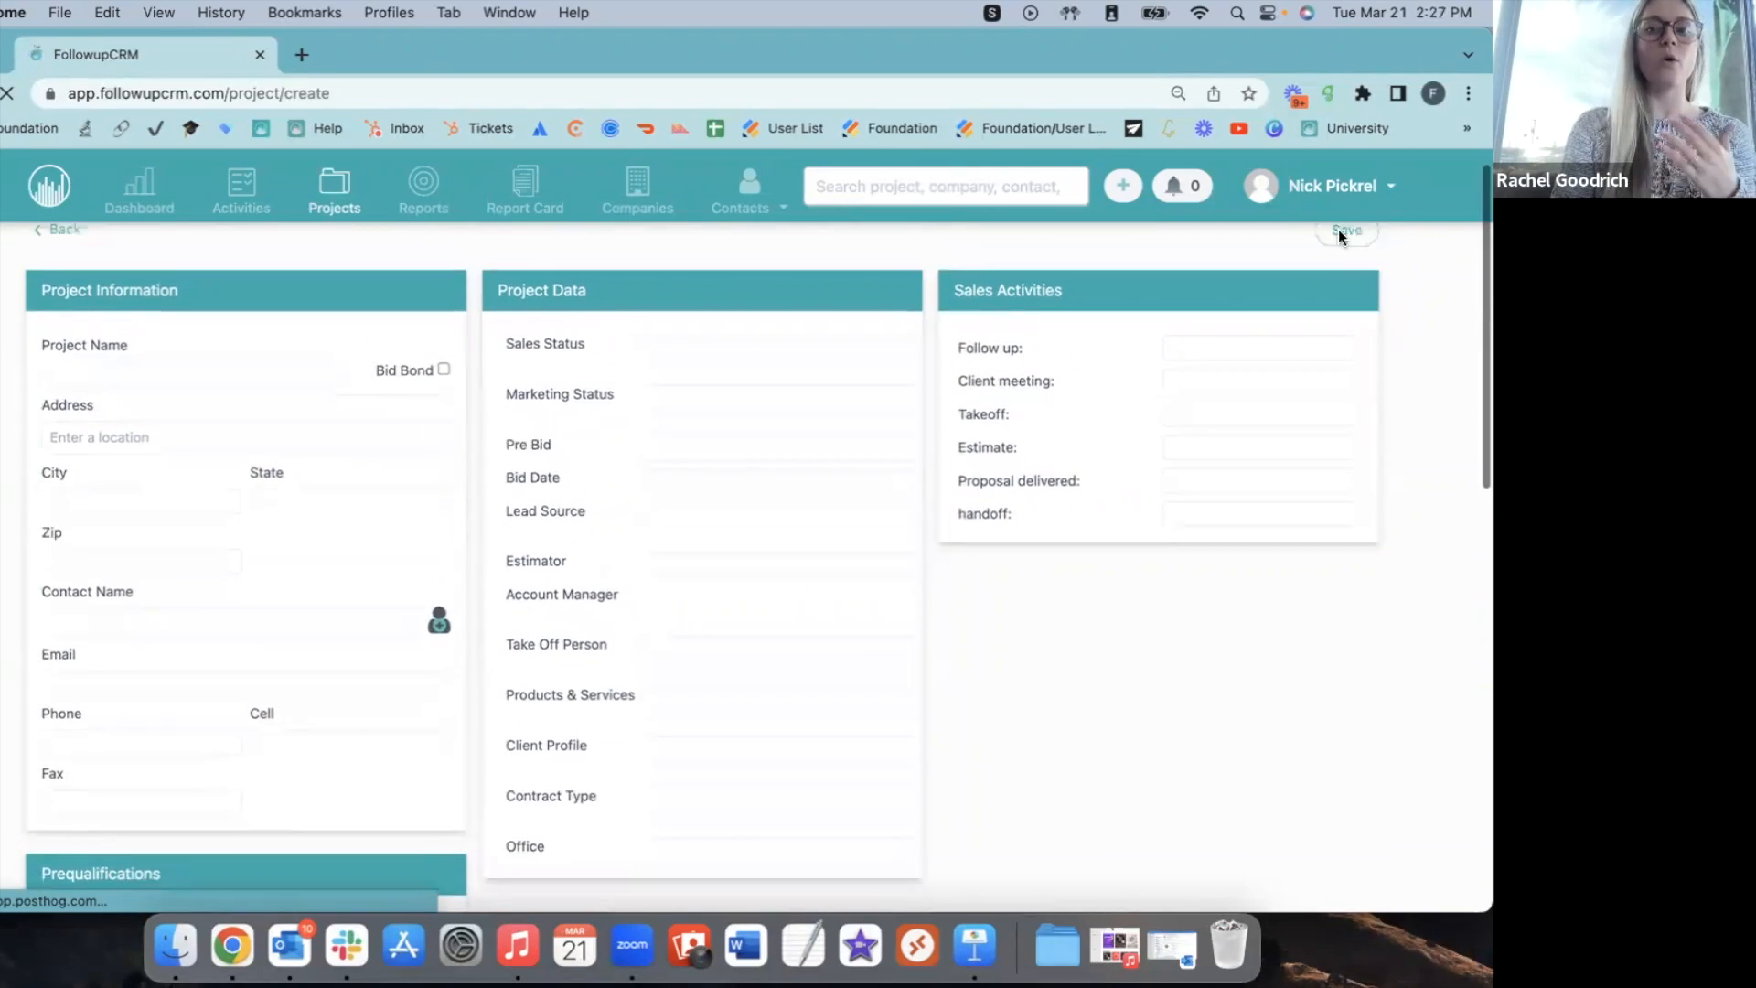
{"action": "scroll", "coordinate": [1387, 262], "scroll_direction": "up", "scroll_amount": 1}
Open the Project Data section of the company settings.
{"action": "left_click", "coordinate": [1316, 189]}
{"action": "left_click", "coordinate": [1242, 379]}
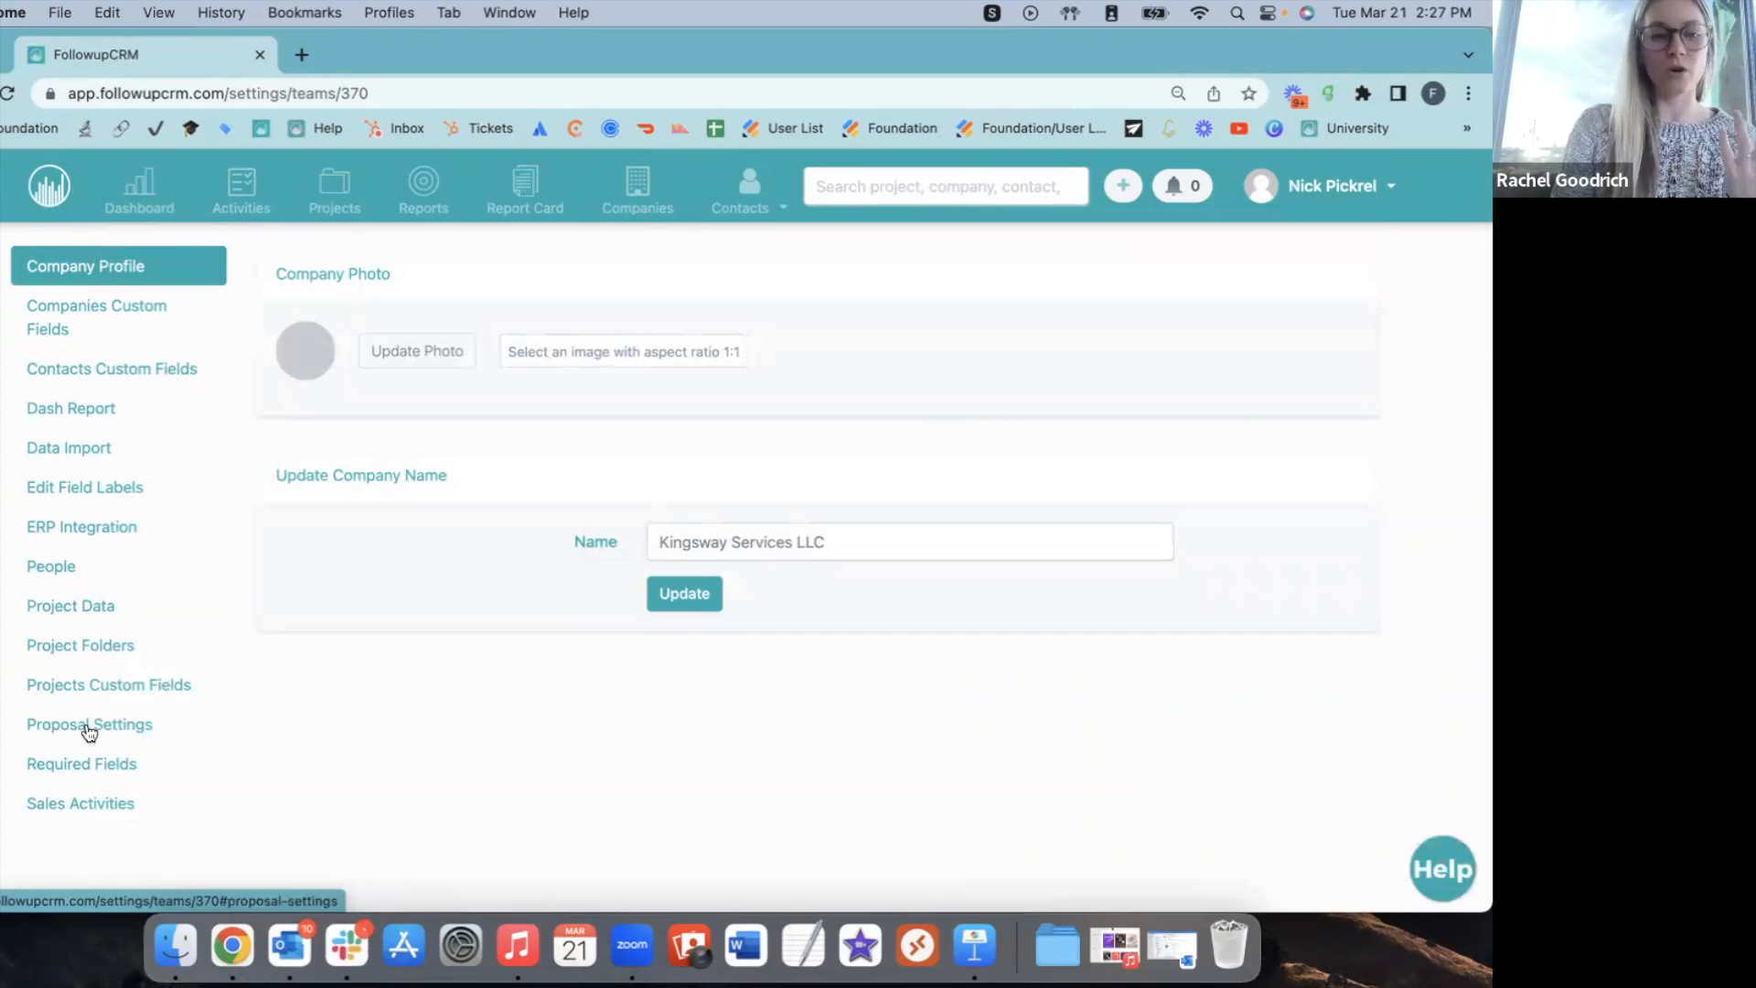
{"action": "left_click", "coordinate": [1336, 189]}
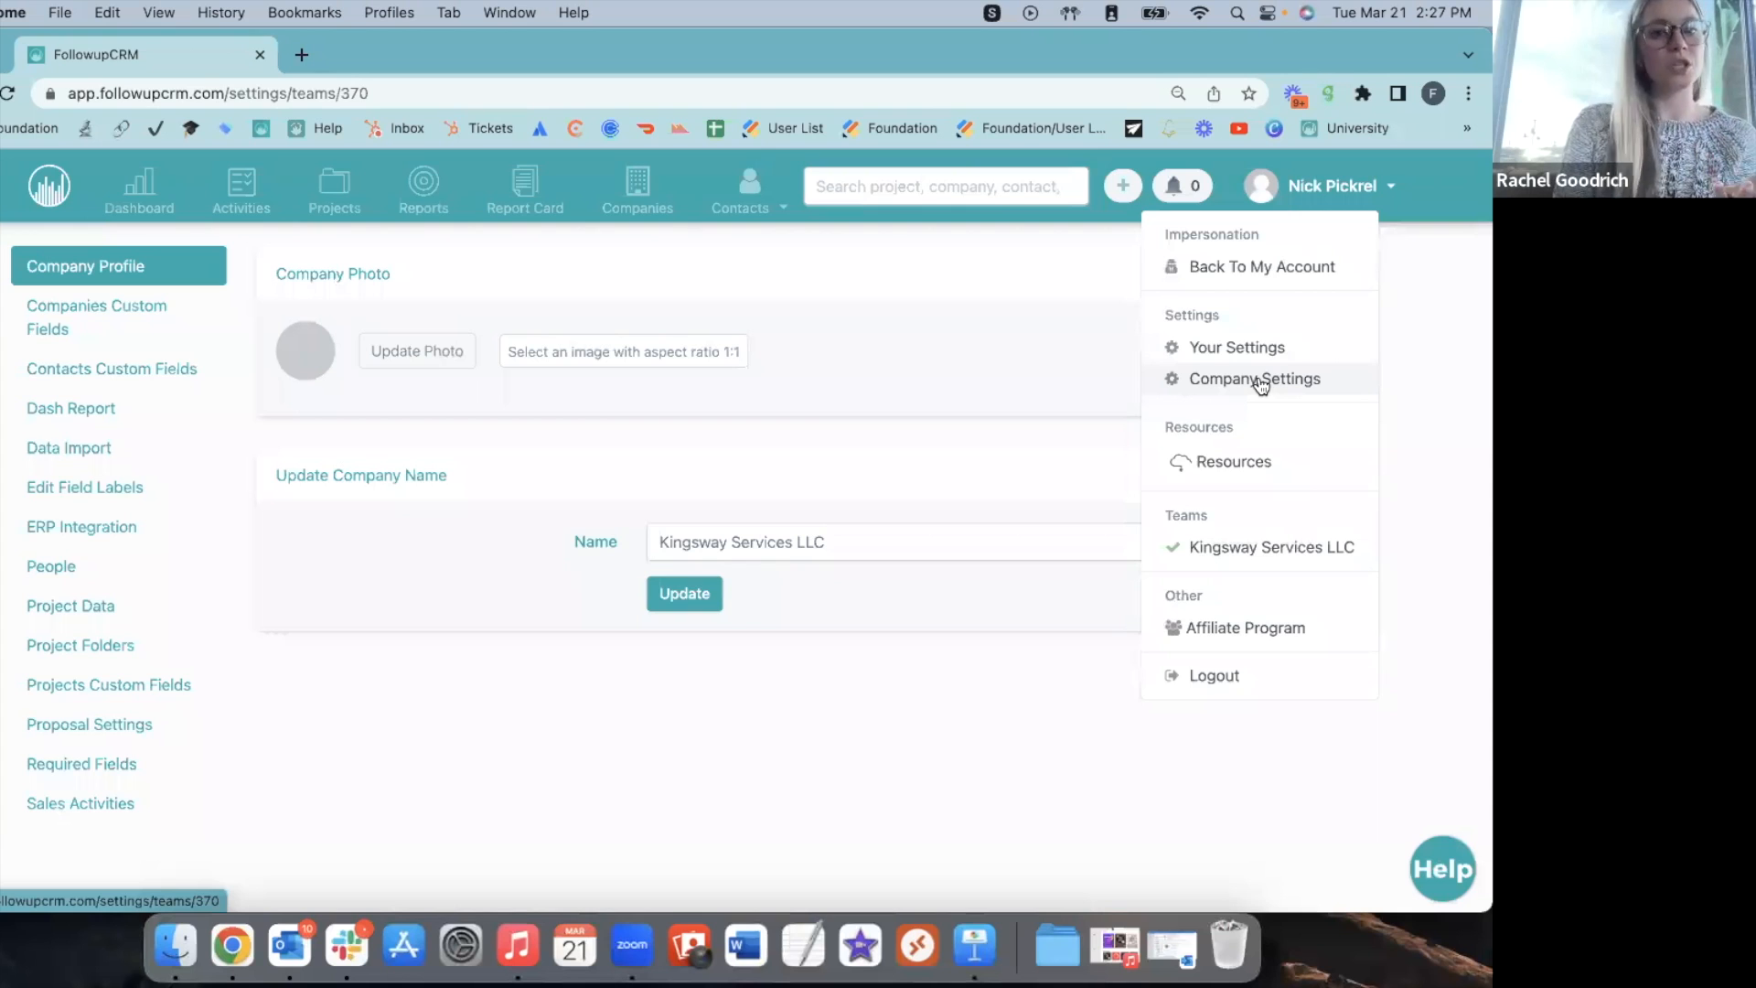
{"action": "left_click", "coordinate": [92, 616]}
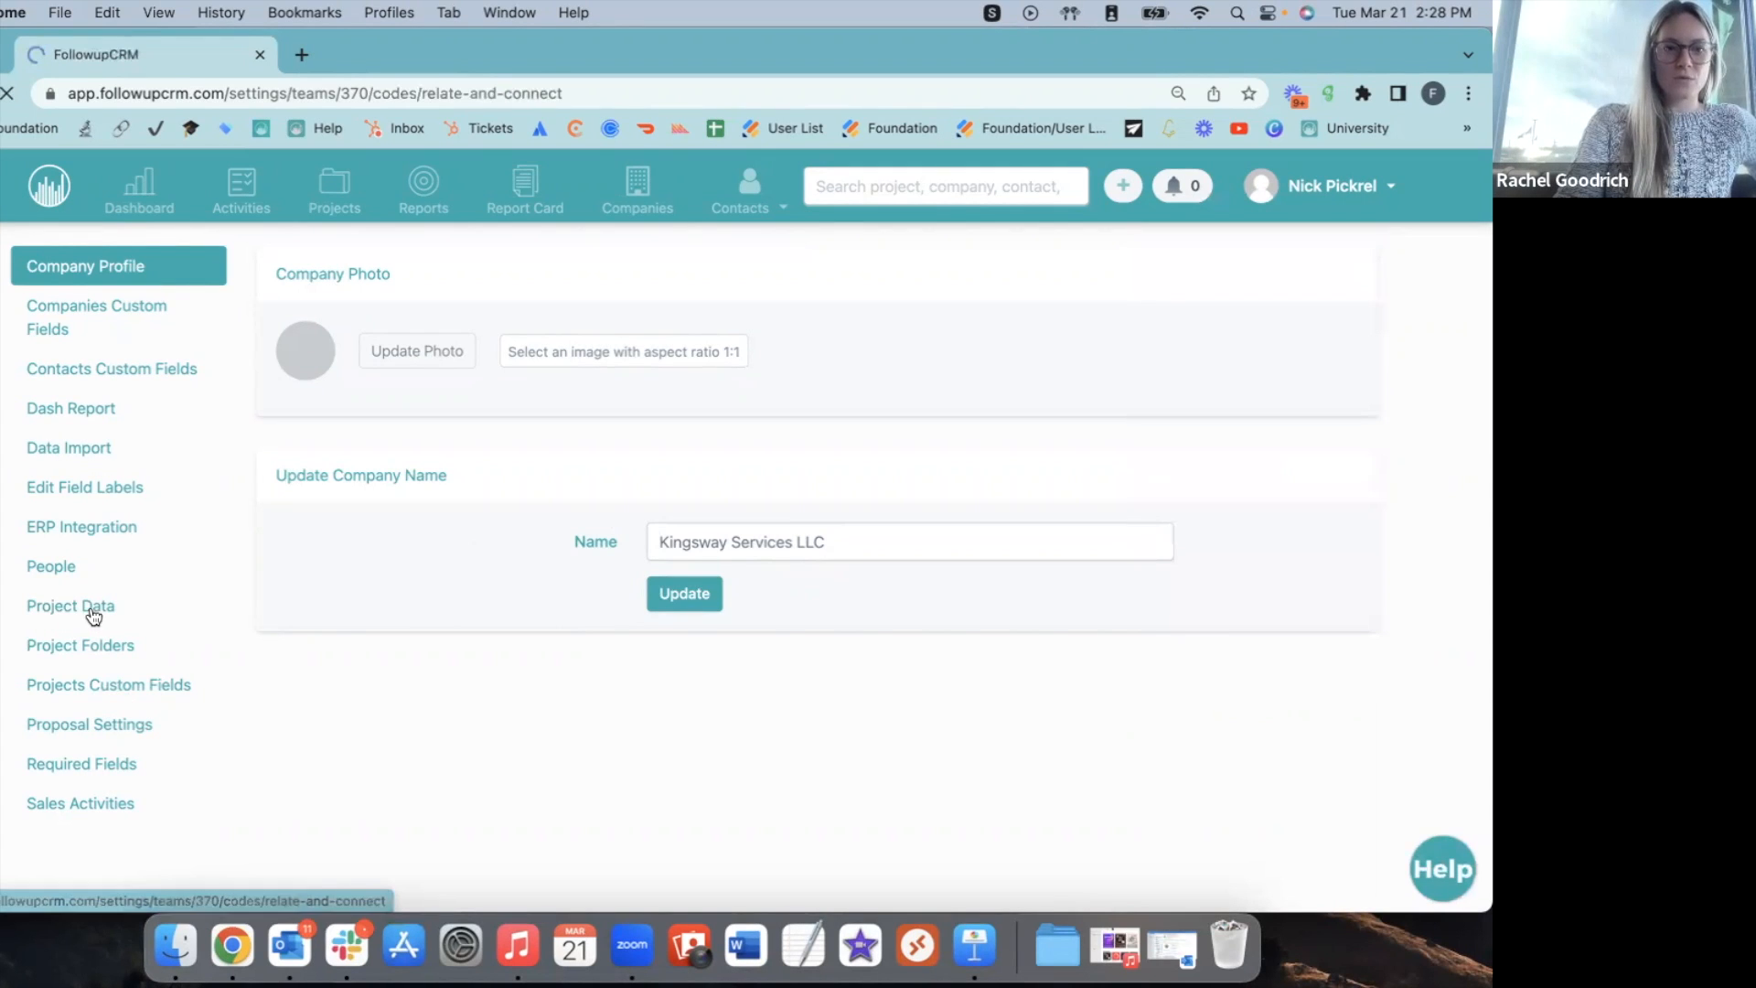
Rename the Office 1 entry in the Office project data as Mt Eaton, including its full and short descriptions.
{"action": "scroll", "coordinate": [627, 563], "scroll_direction": "down", "scroll_amount": 1}
{"action": "left_click", "coordinate": [307, 813]}
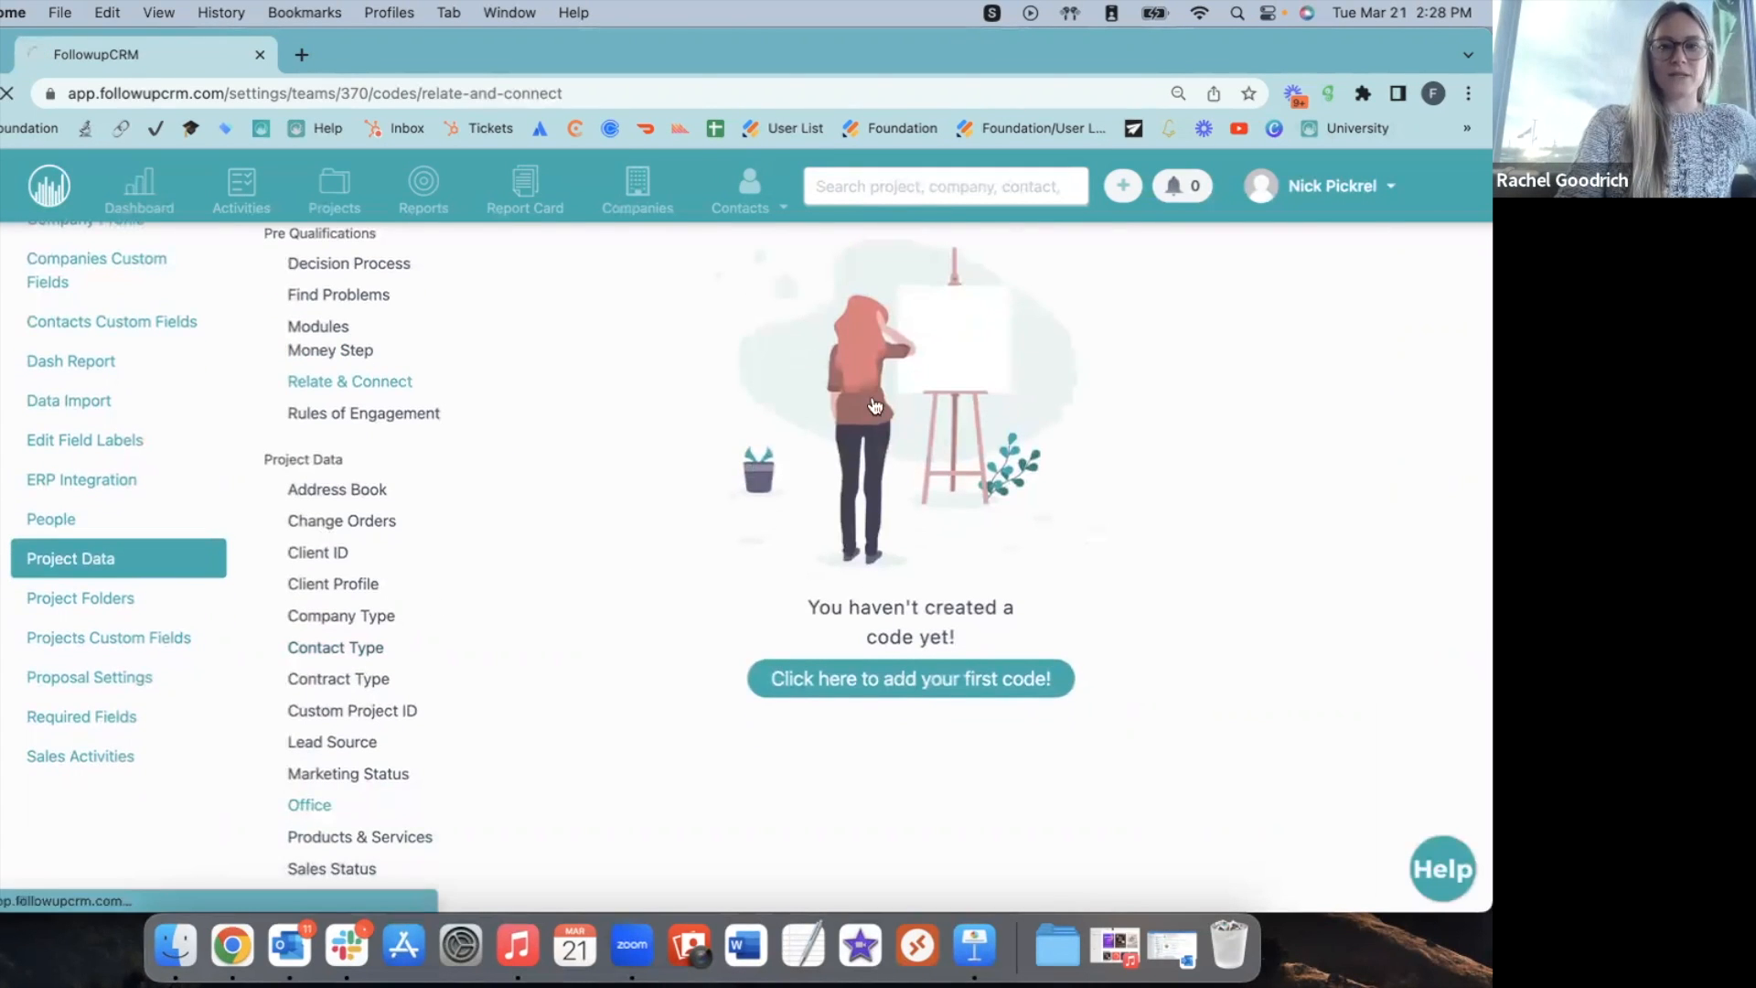
{"action": "left_click", "coordinate": [1324, 345]}
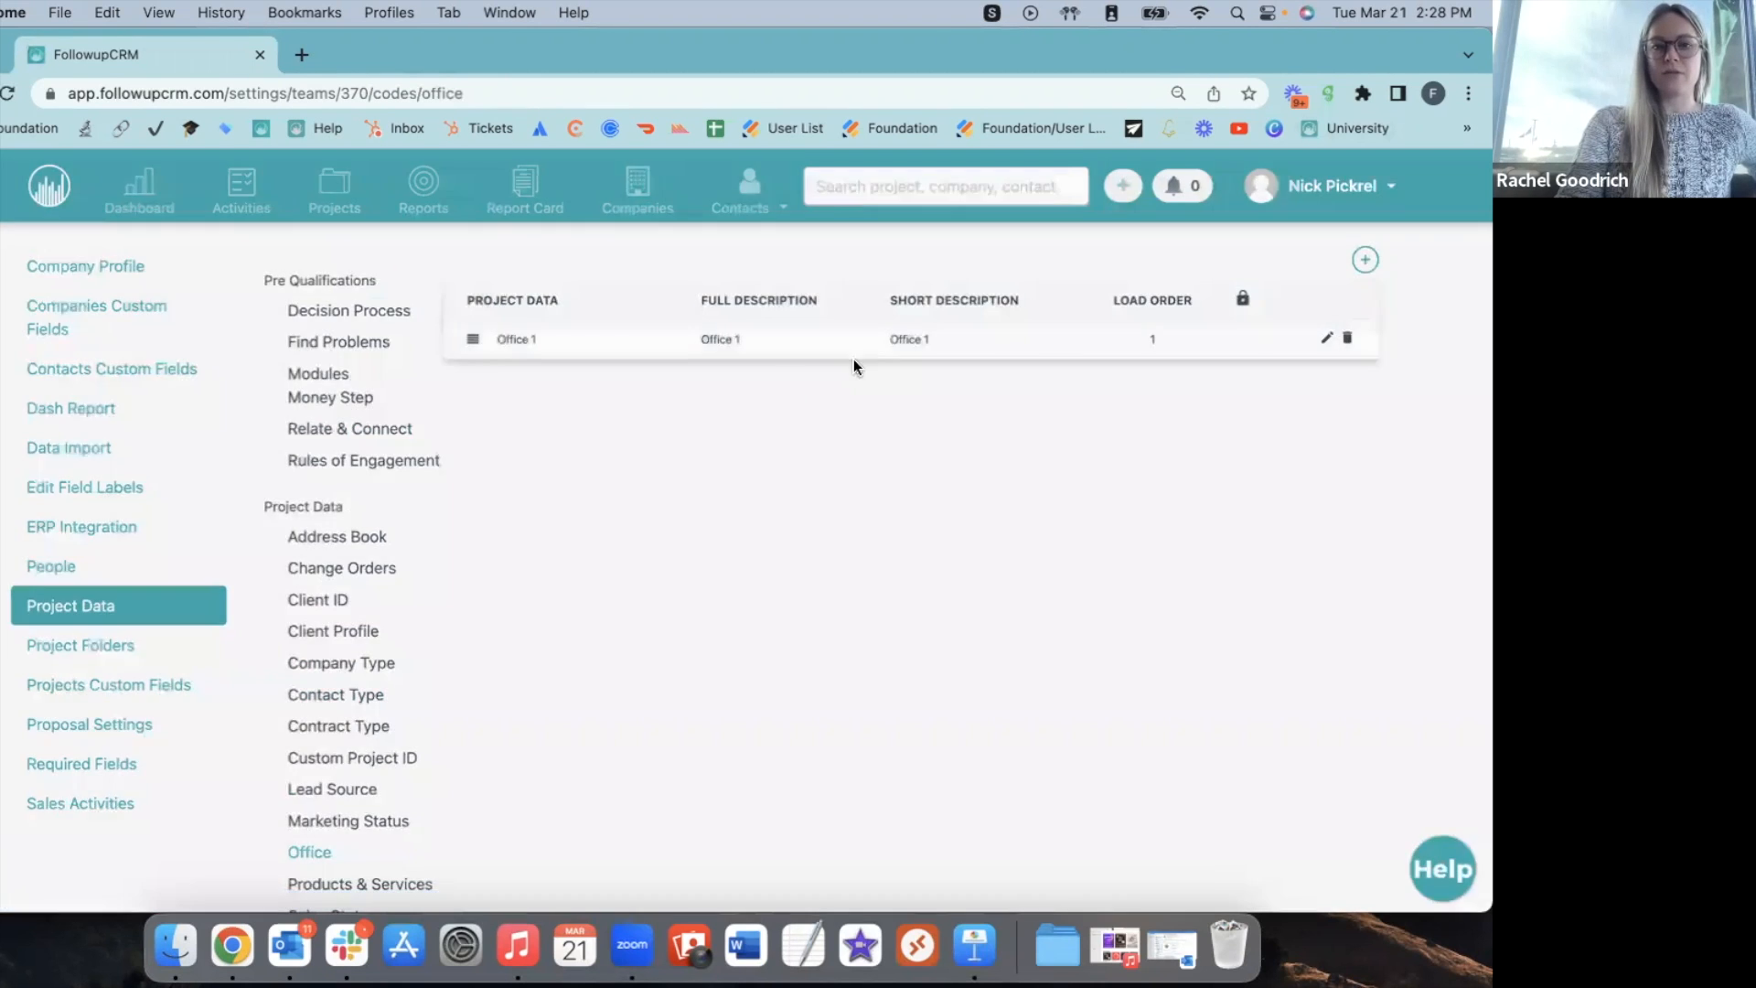
{"action": "key", "text": "super+a"}
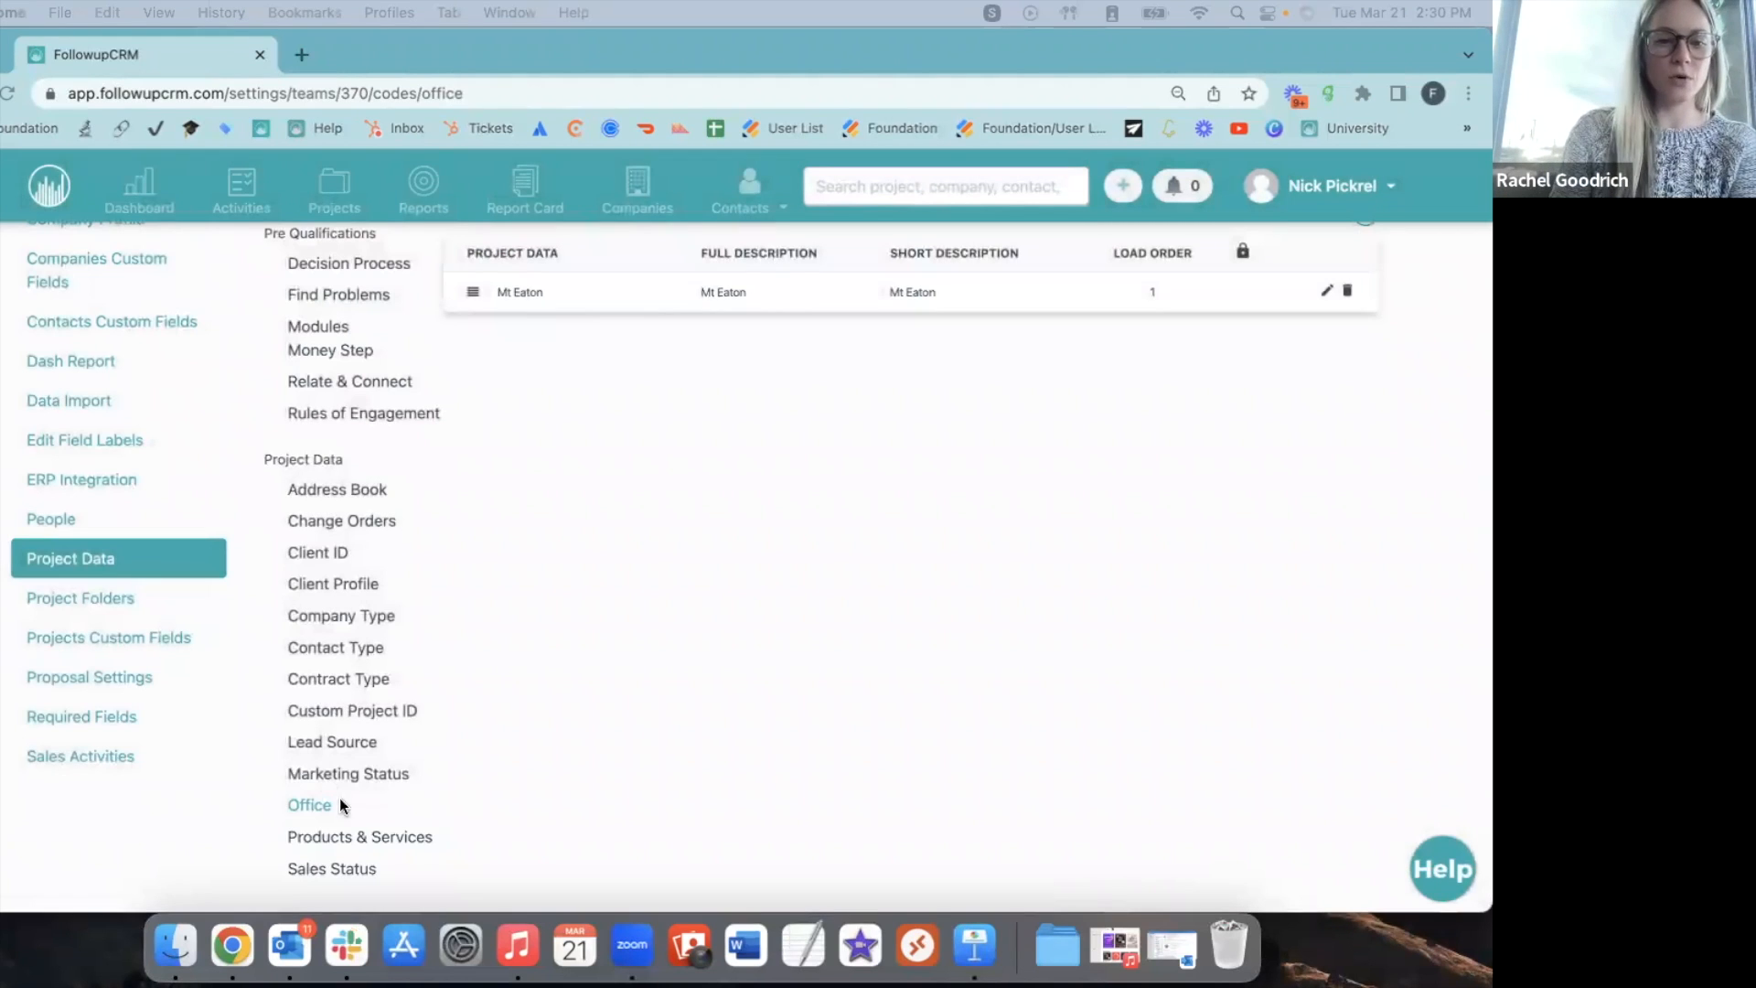
Add a Contract Type entry named State, using State for its full and short descriptions too.
{"action": "left_click", "coordinate": [338, 679]}
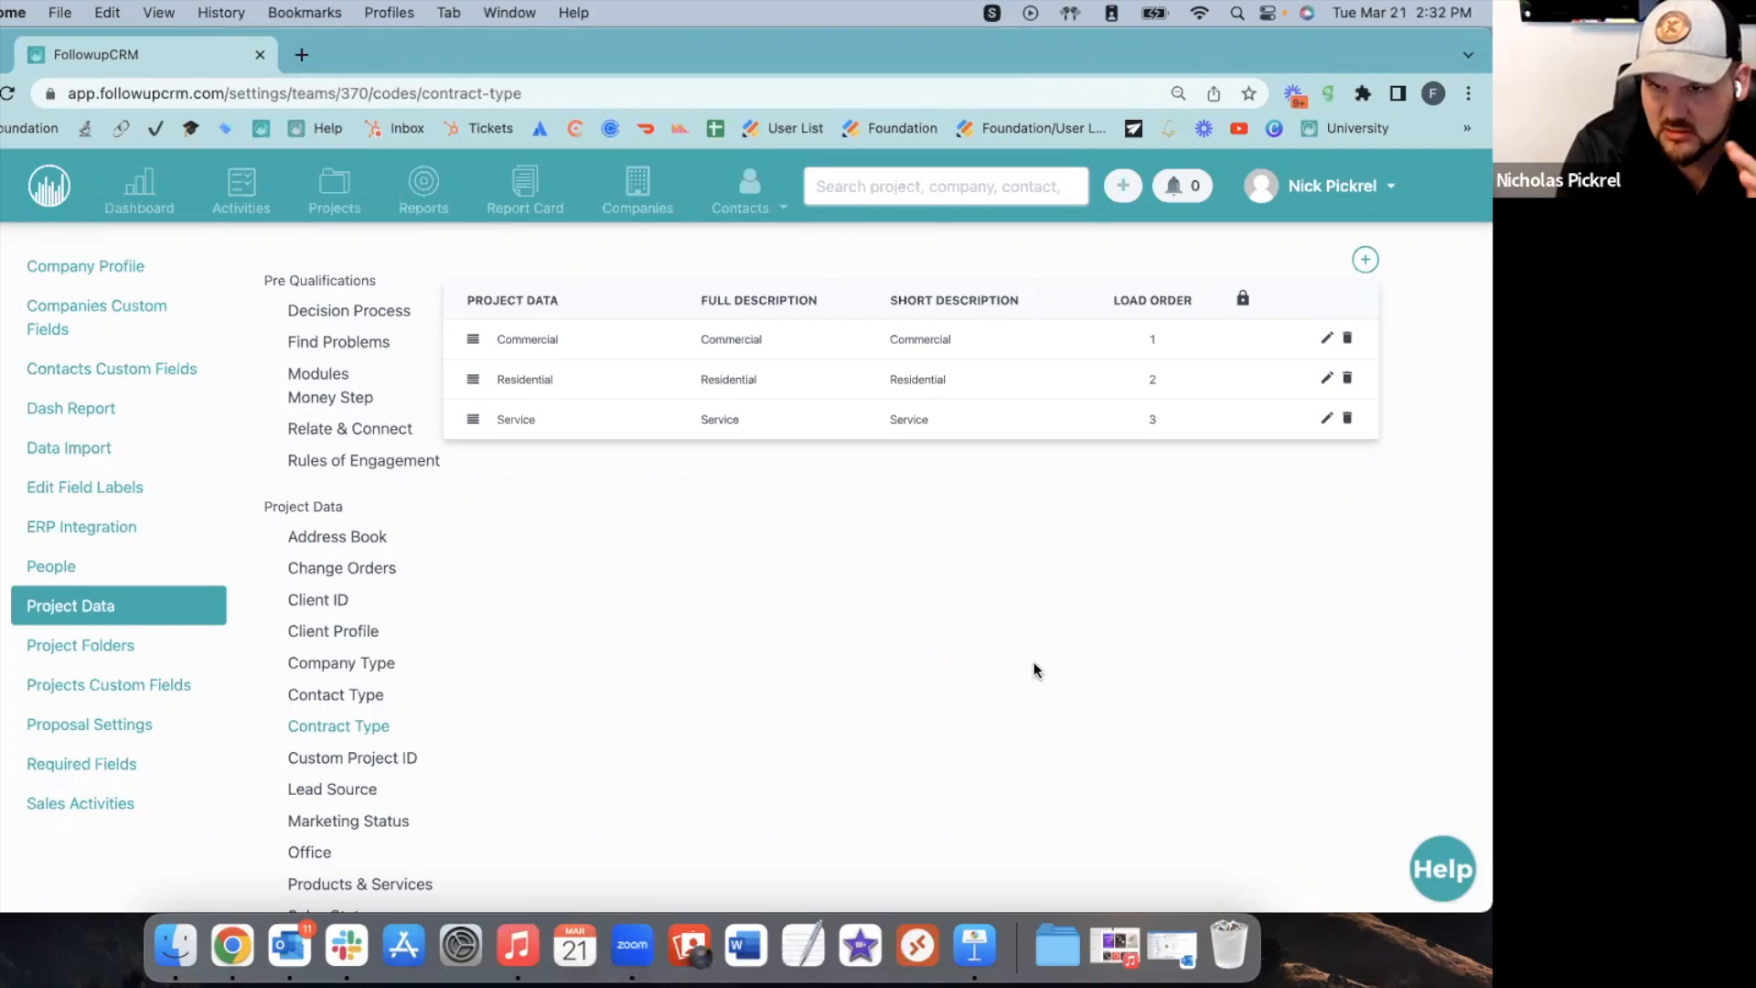
{"action": "left_click", "coordinate": [1363, 262]}
{"action": "left_click", "coordinate": [561, 286]}
{"action": "type", "text": "State"}
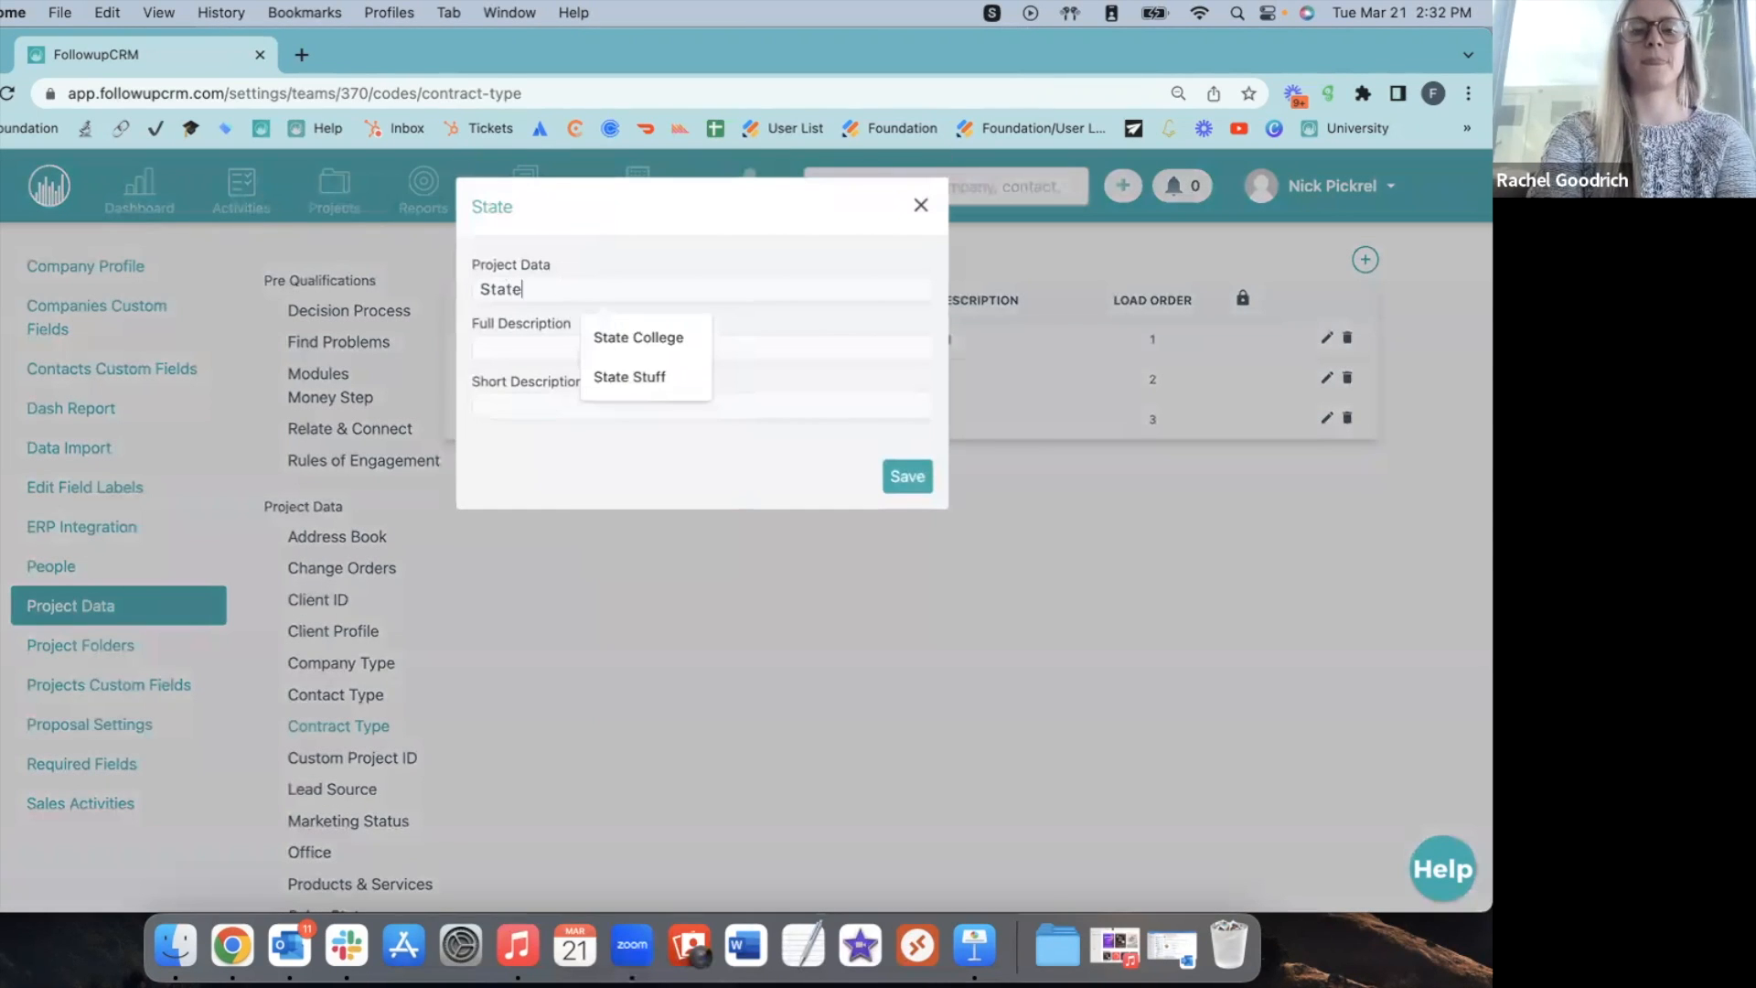
{"action": "left_click_drag", "start_coordinate": [544, 293], "coordinate": [344, 291]}
{"action": "key", "text": "super+c"}
{"action": "left_click", "coordinate": [521, 348]}
{"action": "key", "text": "super+v"}
{"action": "left_click", "coordinate": [513, 402]}
{"action": "key", "text": "super+v"}
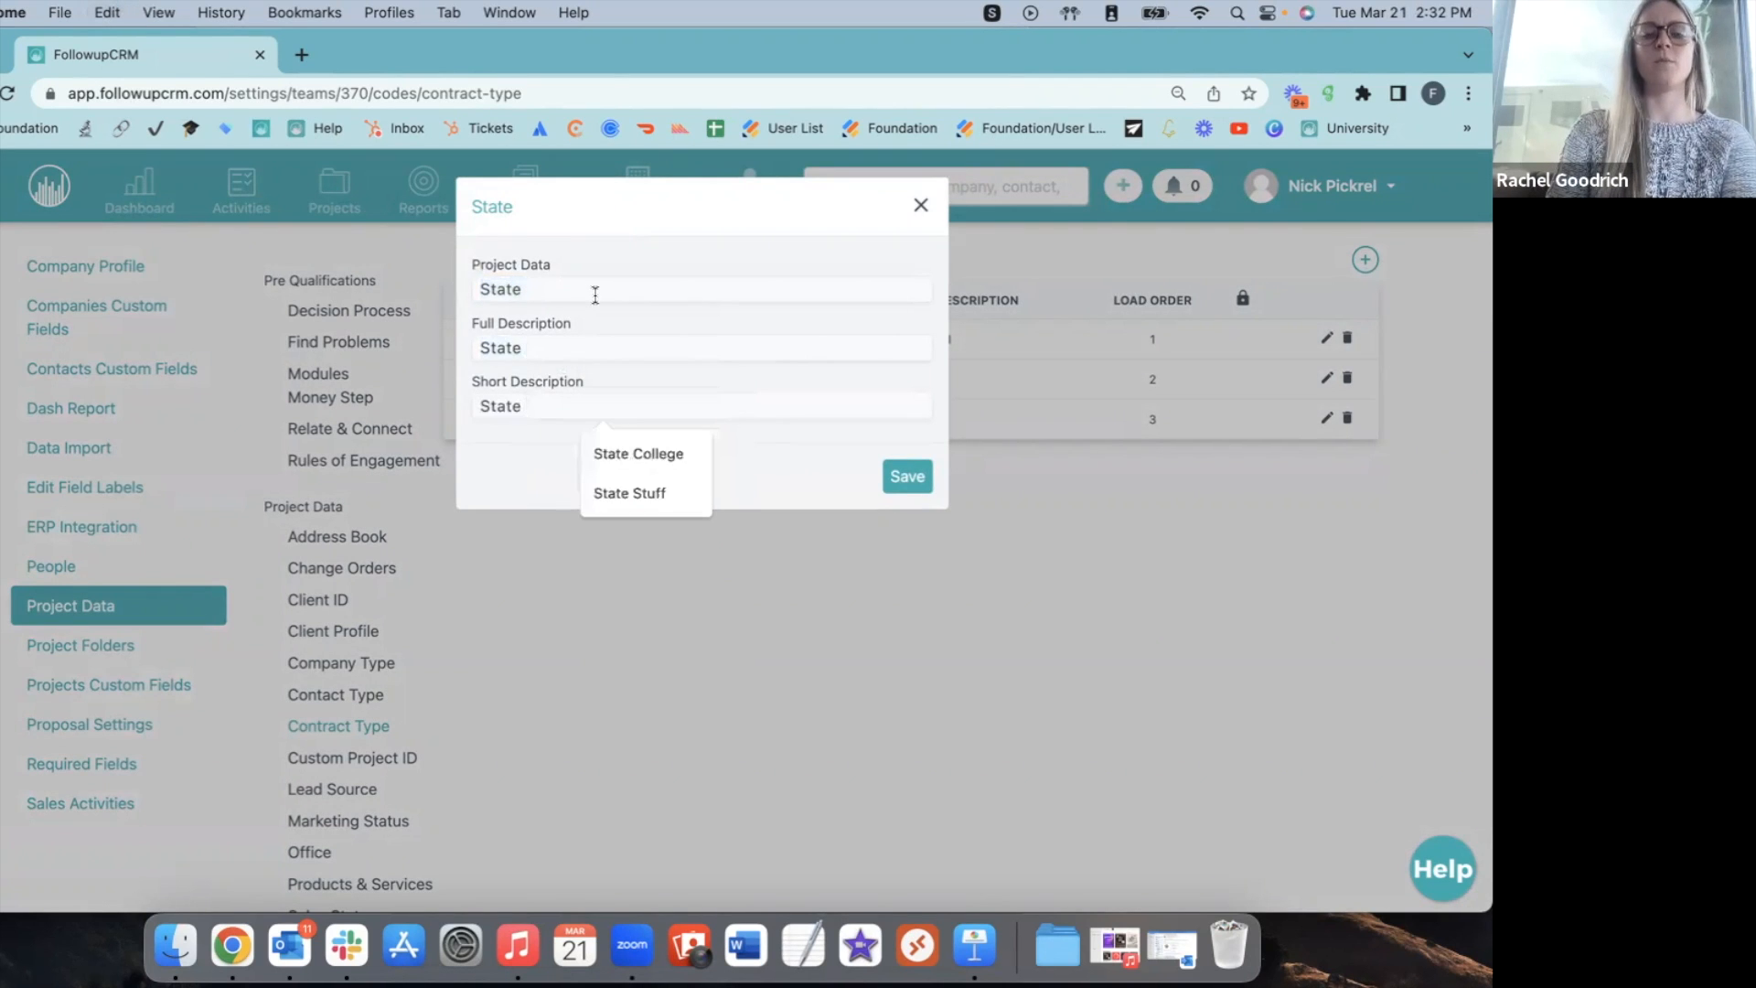
{"action": "left_click", "coordinate": [596, 293]}
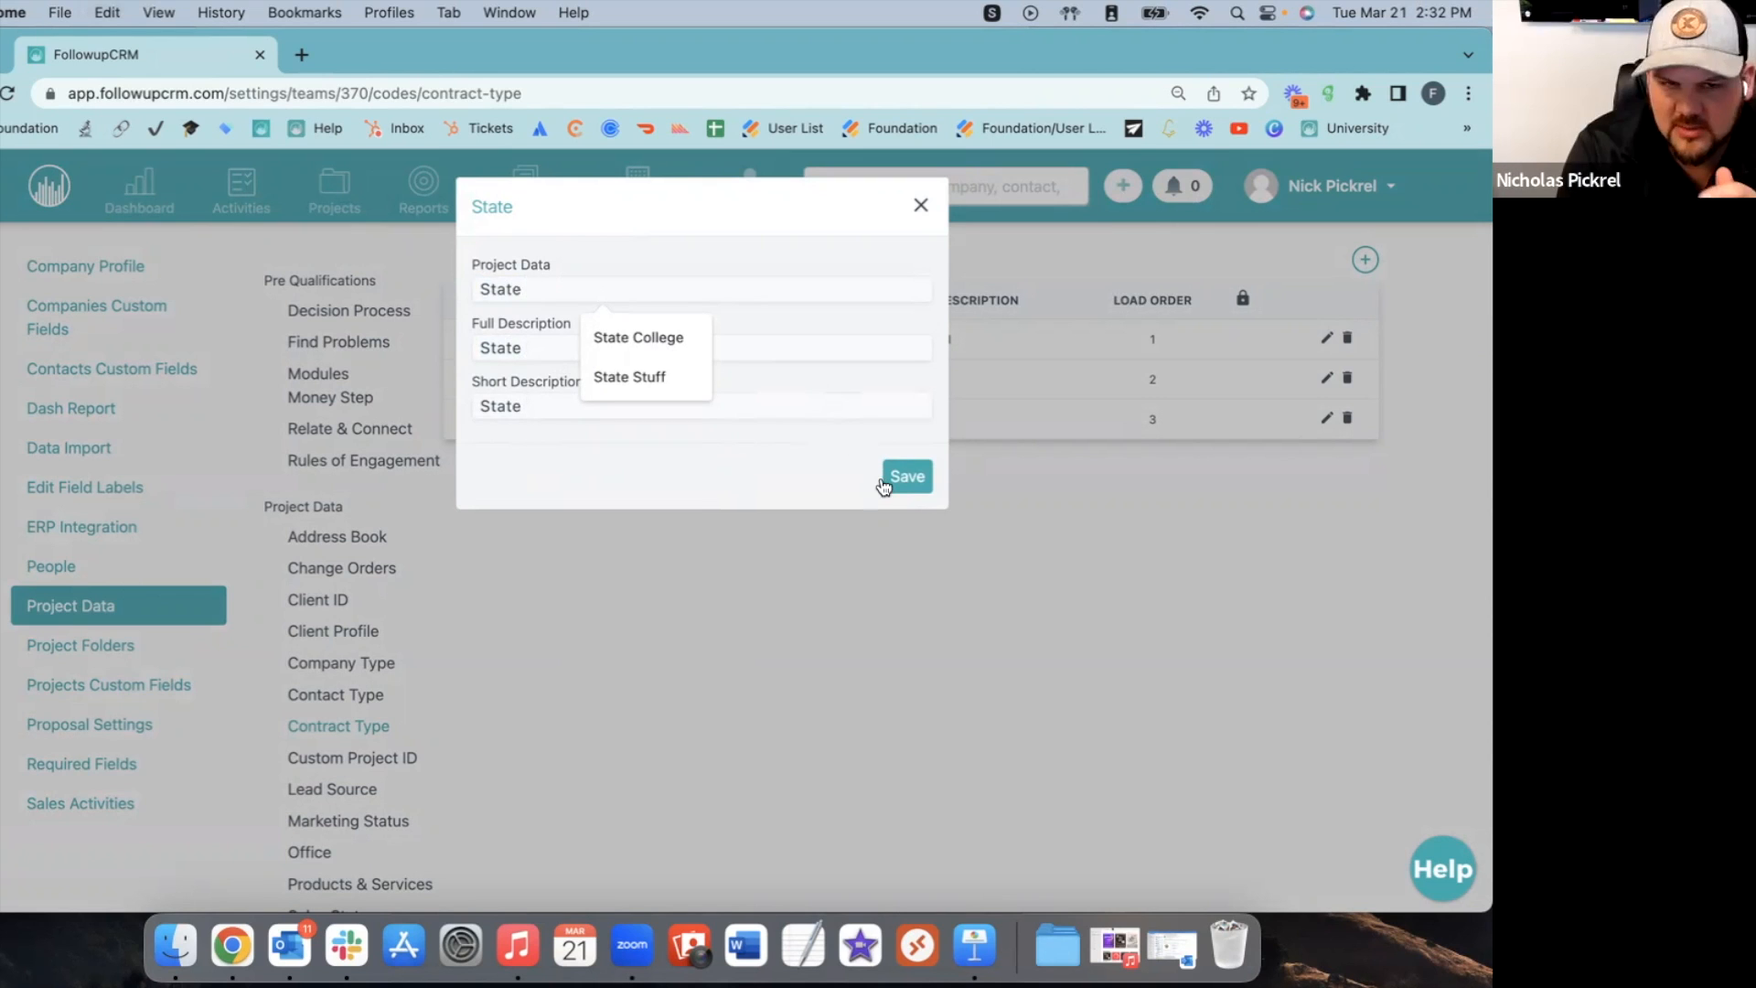
{"action": "left_click", "coordinate": [914, 485]}
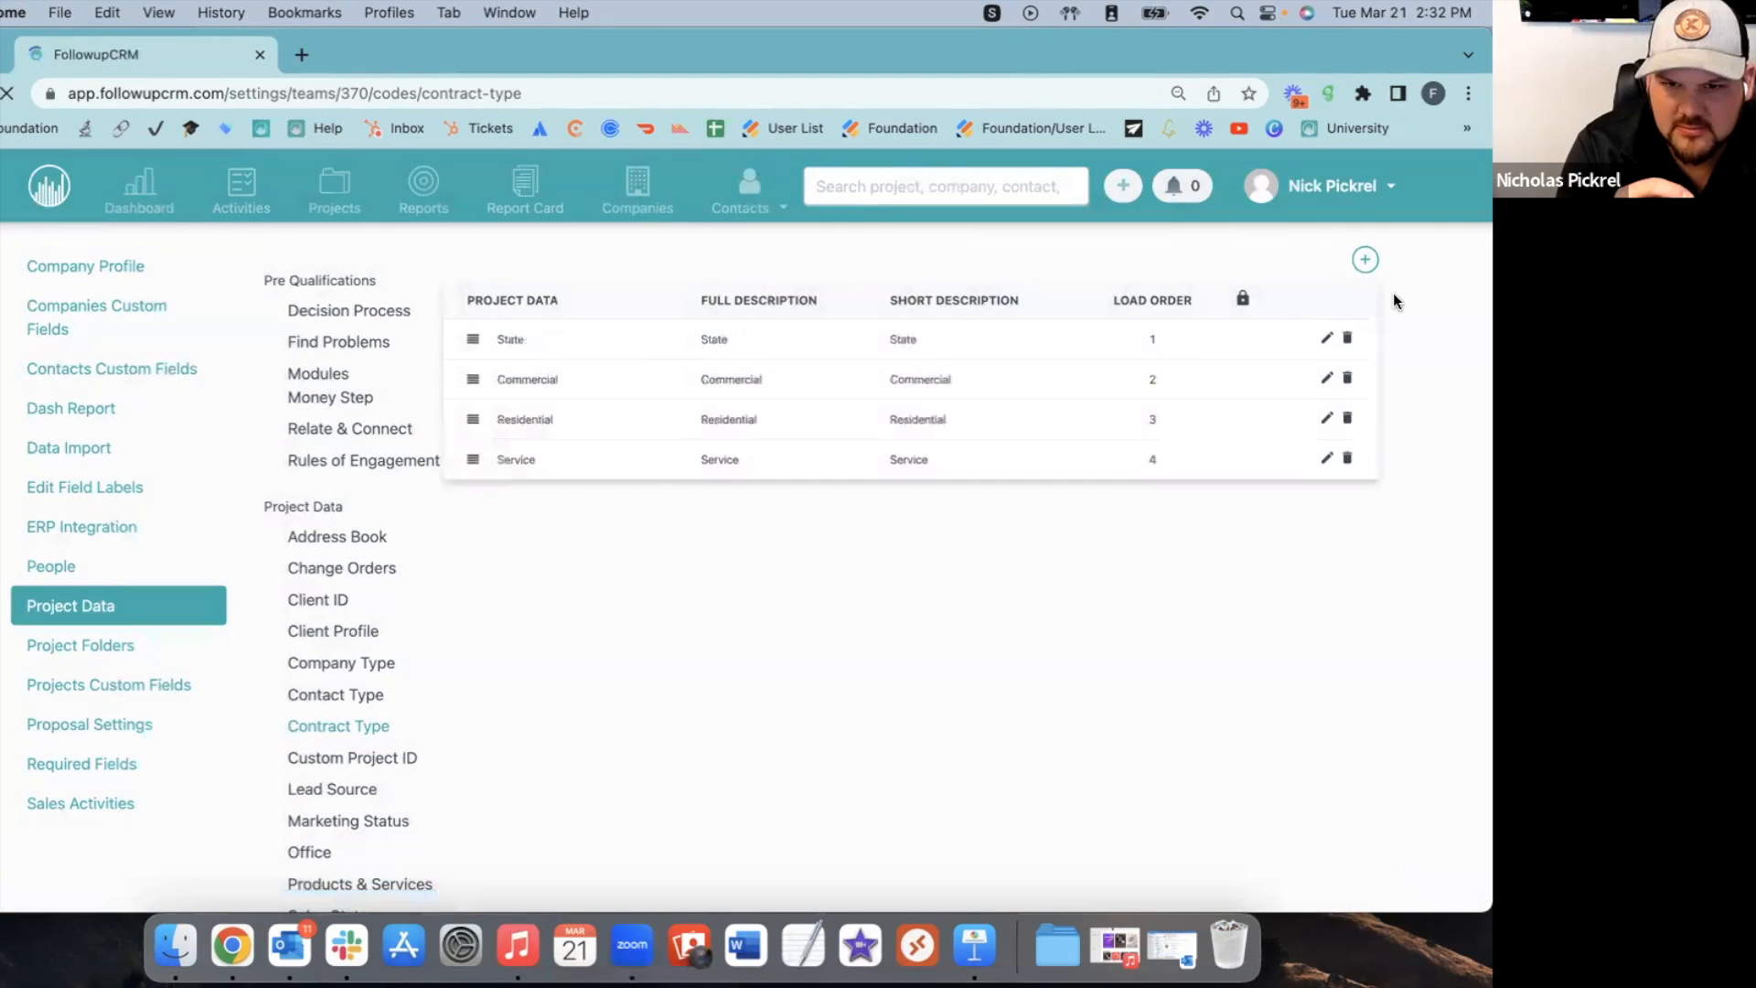
Add a Contract Type entry named Local Authority, with the same text as full and short description.
{"action": "left_click", "coordinate": [1366, 260]}
{"action": "left_click", "coordinate": [509, 287]}
{"action": "type", "text": "Local Authority"}
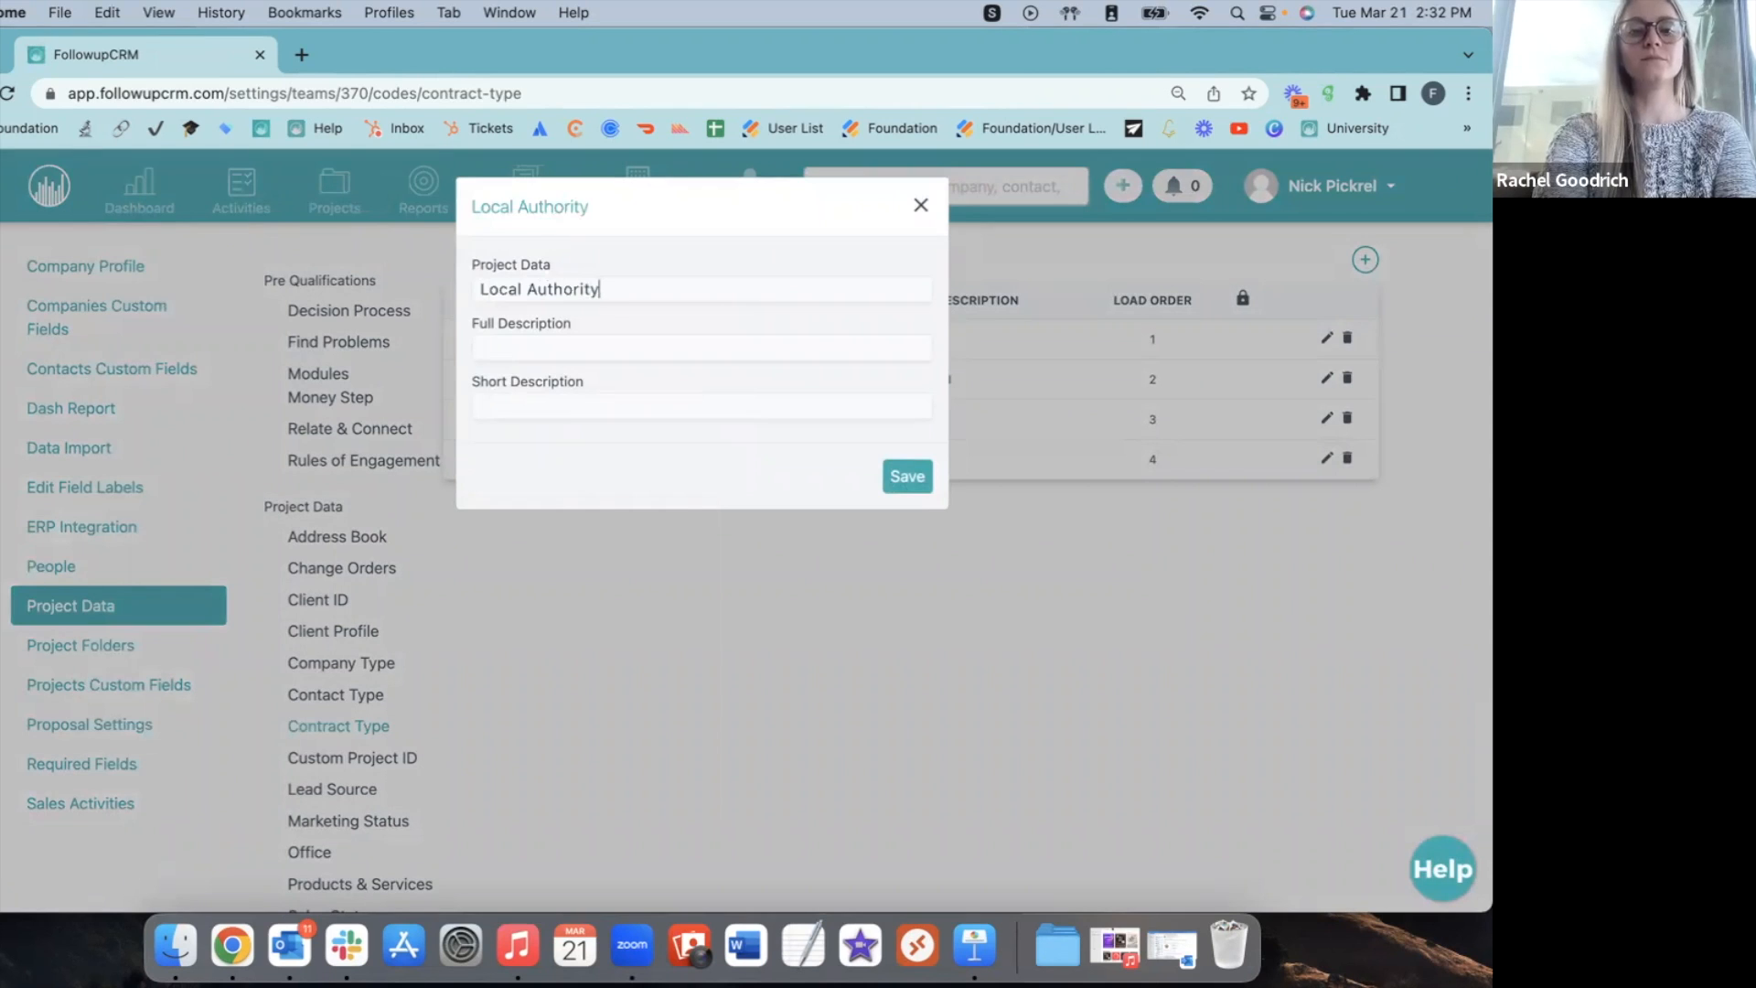
{"action": "key", "text": "super+a"}
{"action": "left_click", "coordinate": [514, 348]}
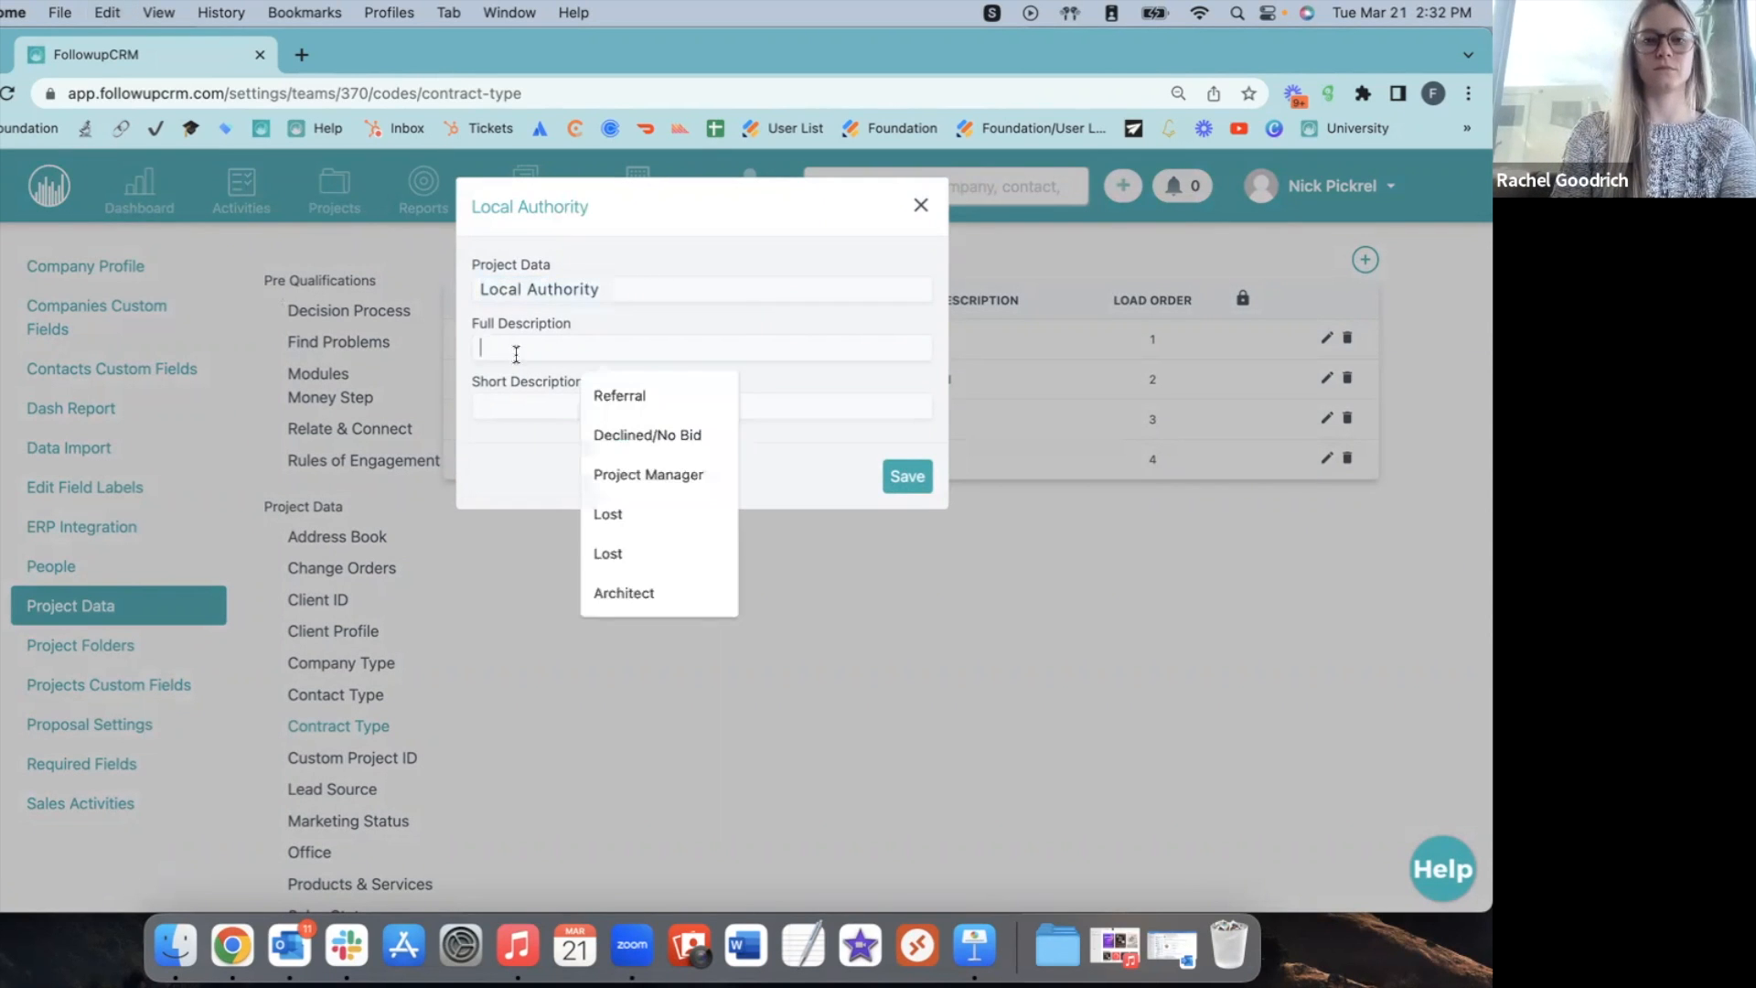
{"action": "key", "text": "super+v"}
{"action": "left_click", "coordinate": [511, 410]}
{"action": "key", "text": "super+v"}
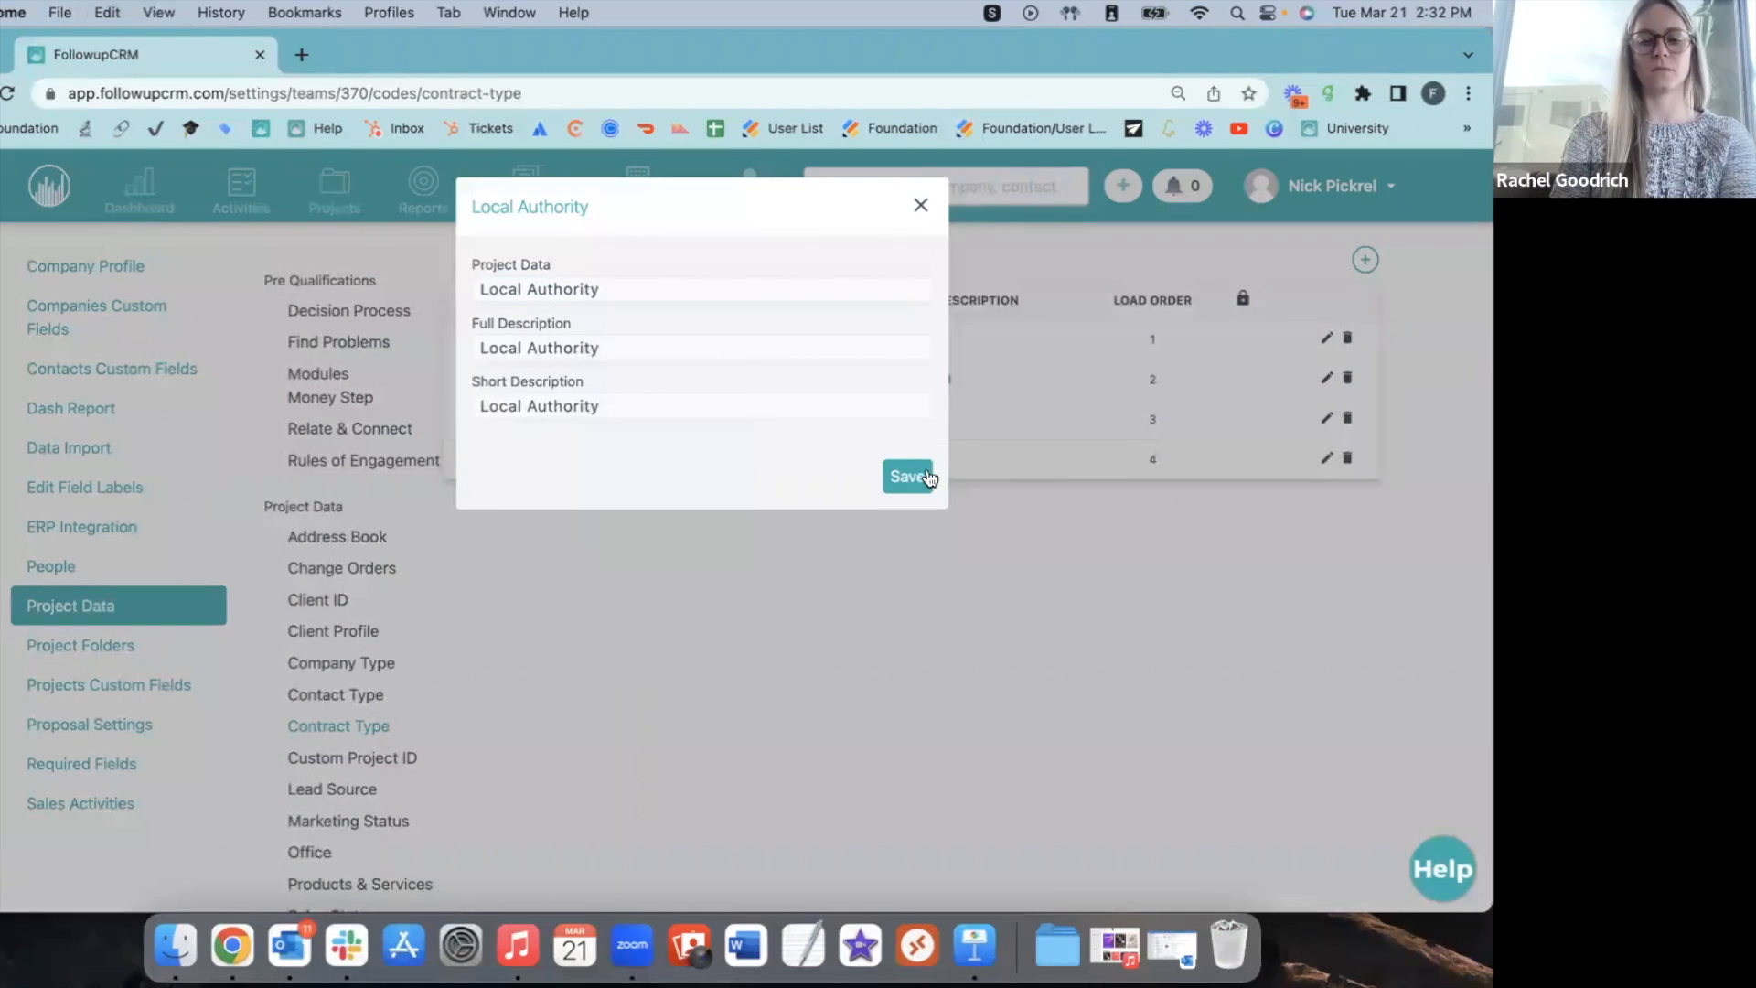
{"action": "left_click", "coordinate": [924, 479]}
Add a Contract Type entry named Municipal, with Municipal as its full and short descriptions.
{"action": "left_click", "coordinate": [1365, 259]}
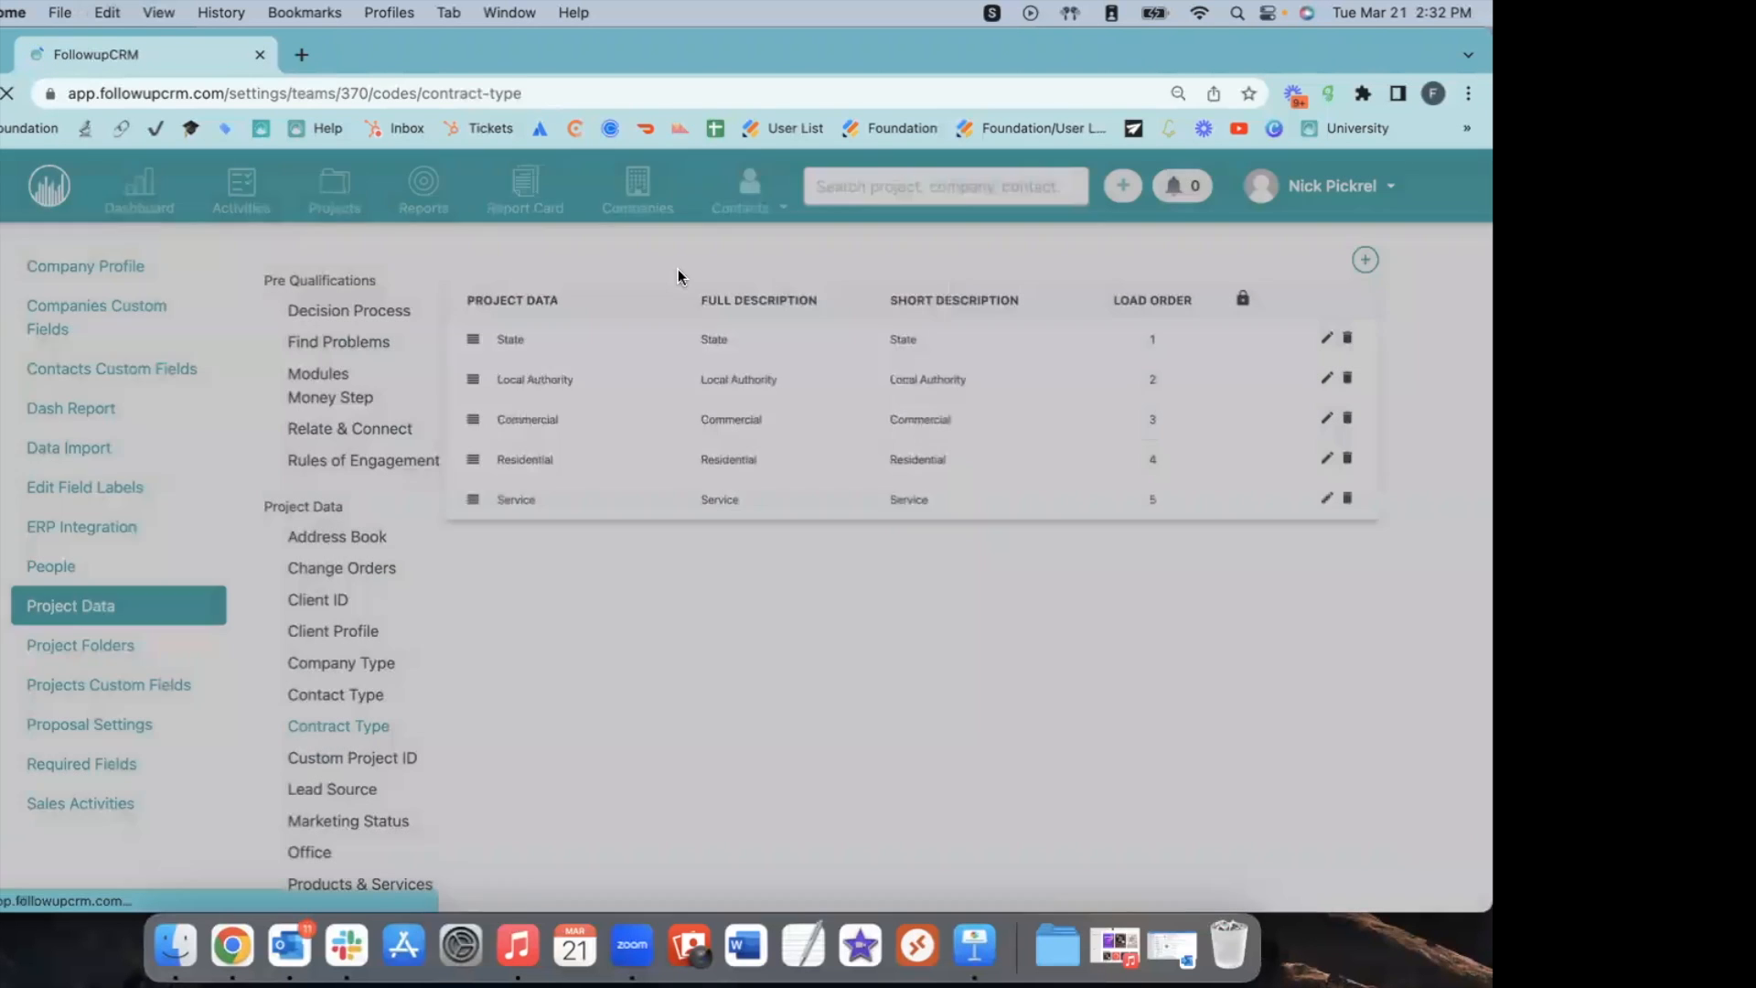
{"action": "left_click", "coordinate": [657, 287]}
{"action": "type", "text": "Municip"}
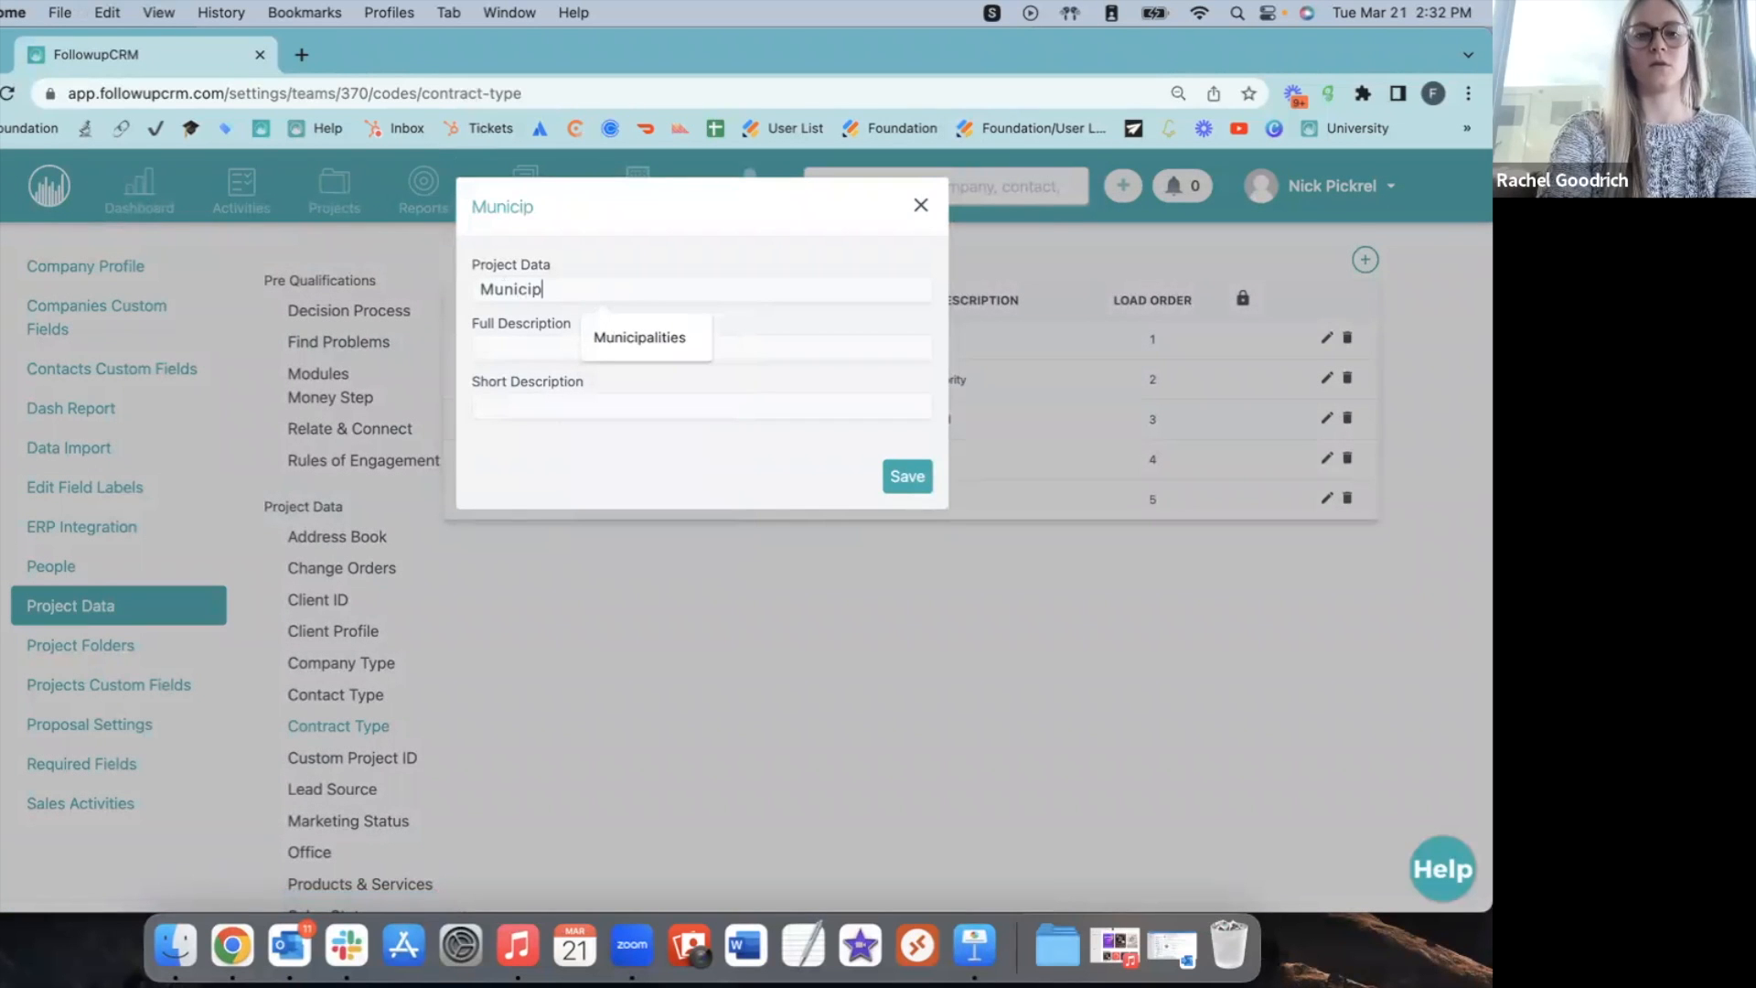
{"action": "type", "text": "al"}
{"action": "left_click_drag", "start_coordinate": [532, 289], "coordinate": [473, 282]}
{"action": "left_click_drag", "start_coordinate": [615, 292], "coordinate": [267, 276]}
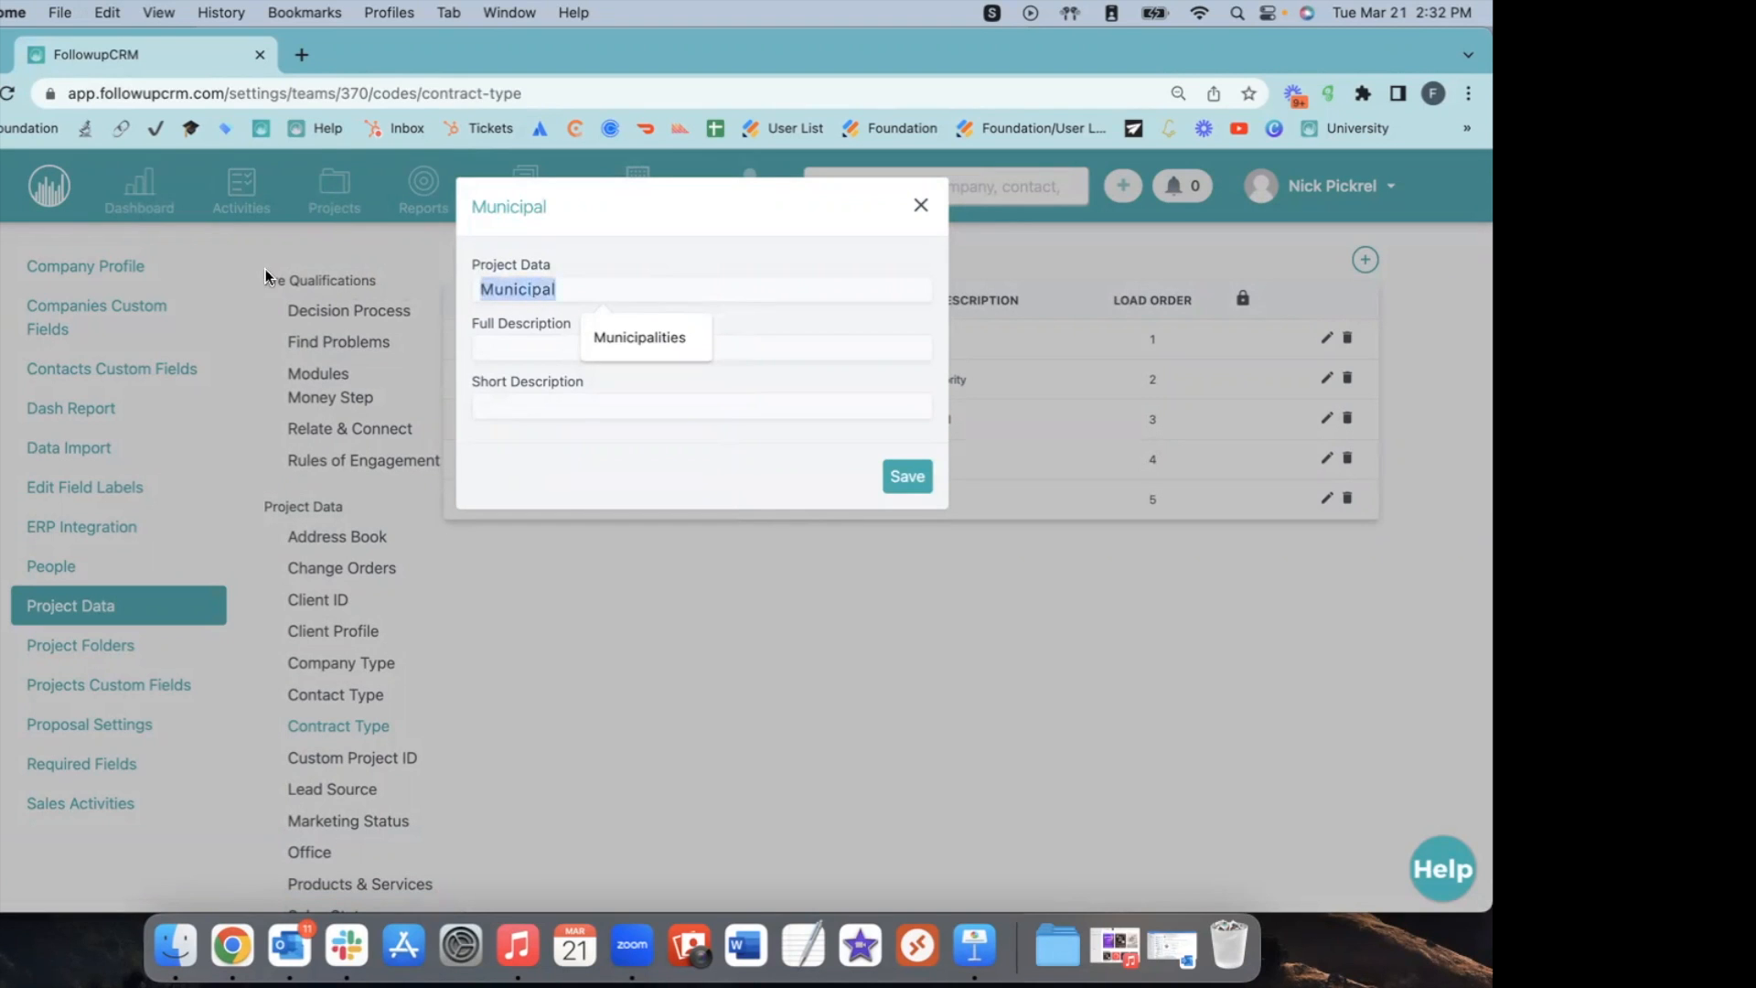
{"action": "left_click", "coordinate": [497, 347]}
{"action": "key", "text": "super+v"}
{"action": "left_click", "coordinate": [513, 405]}
{"action": "key", "text": "super+v"}
{"action": "left_click", "coordinate": [900, 492]}
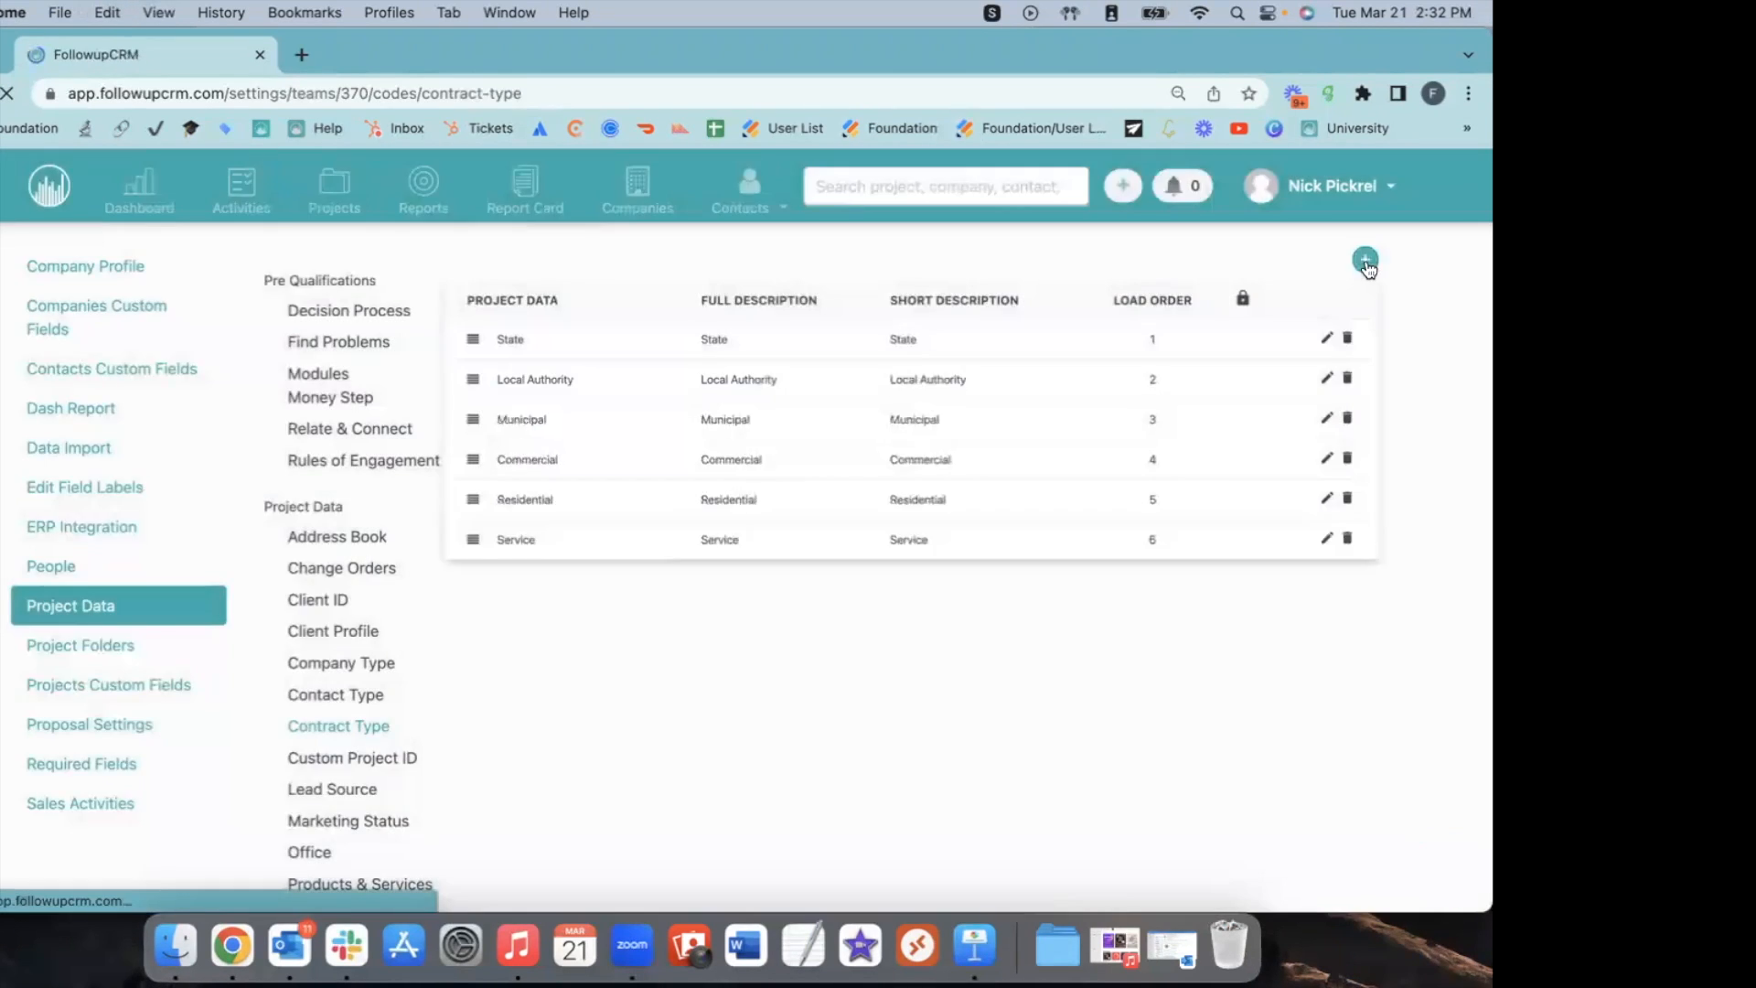
Add a Contract Type entry named Federal, repeating Federal in the full and short descriptions.
{"action": "left_click", "coordinate": [1367, 260]}
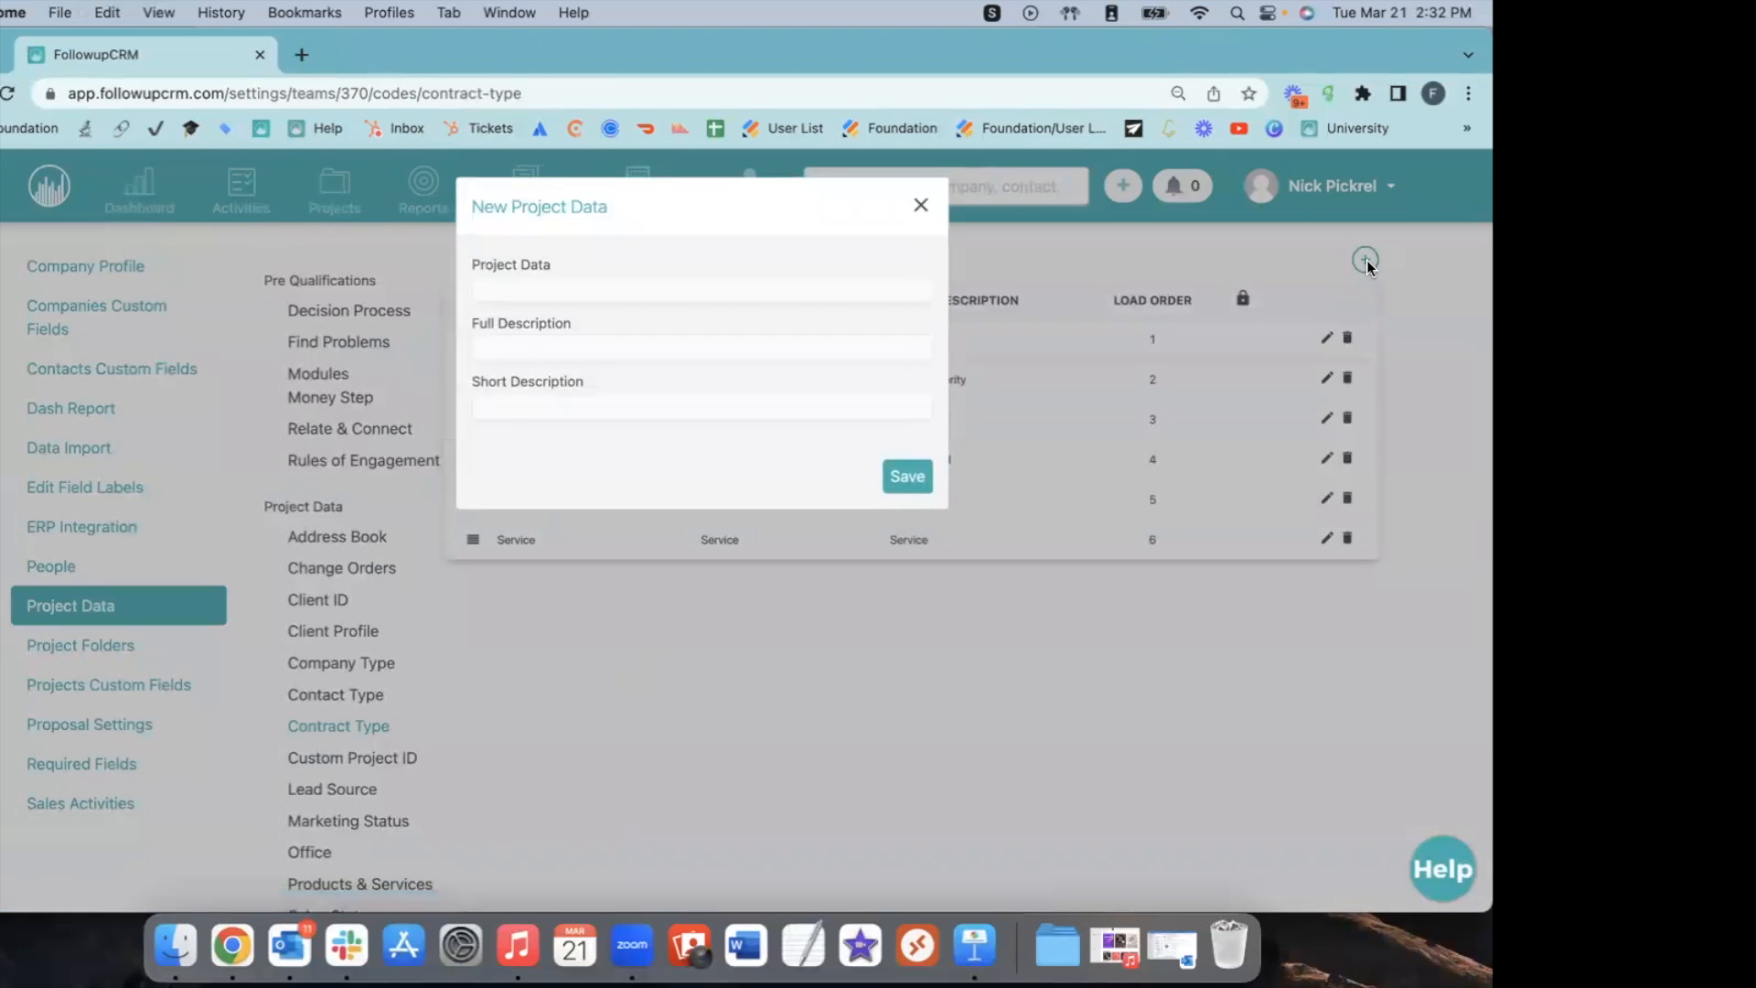
{"action": "left_click", "coordinate": [835, 290]}
{"action": "type", "text": "Federal"}
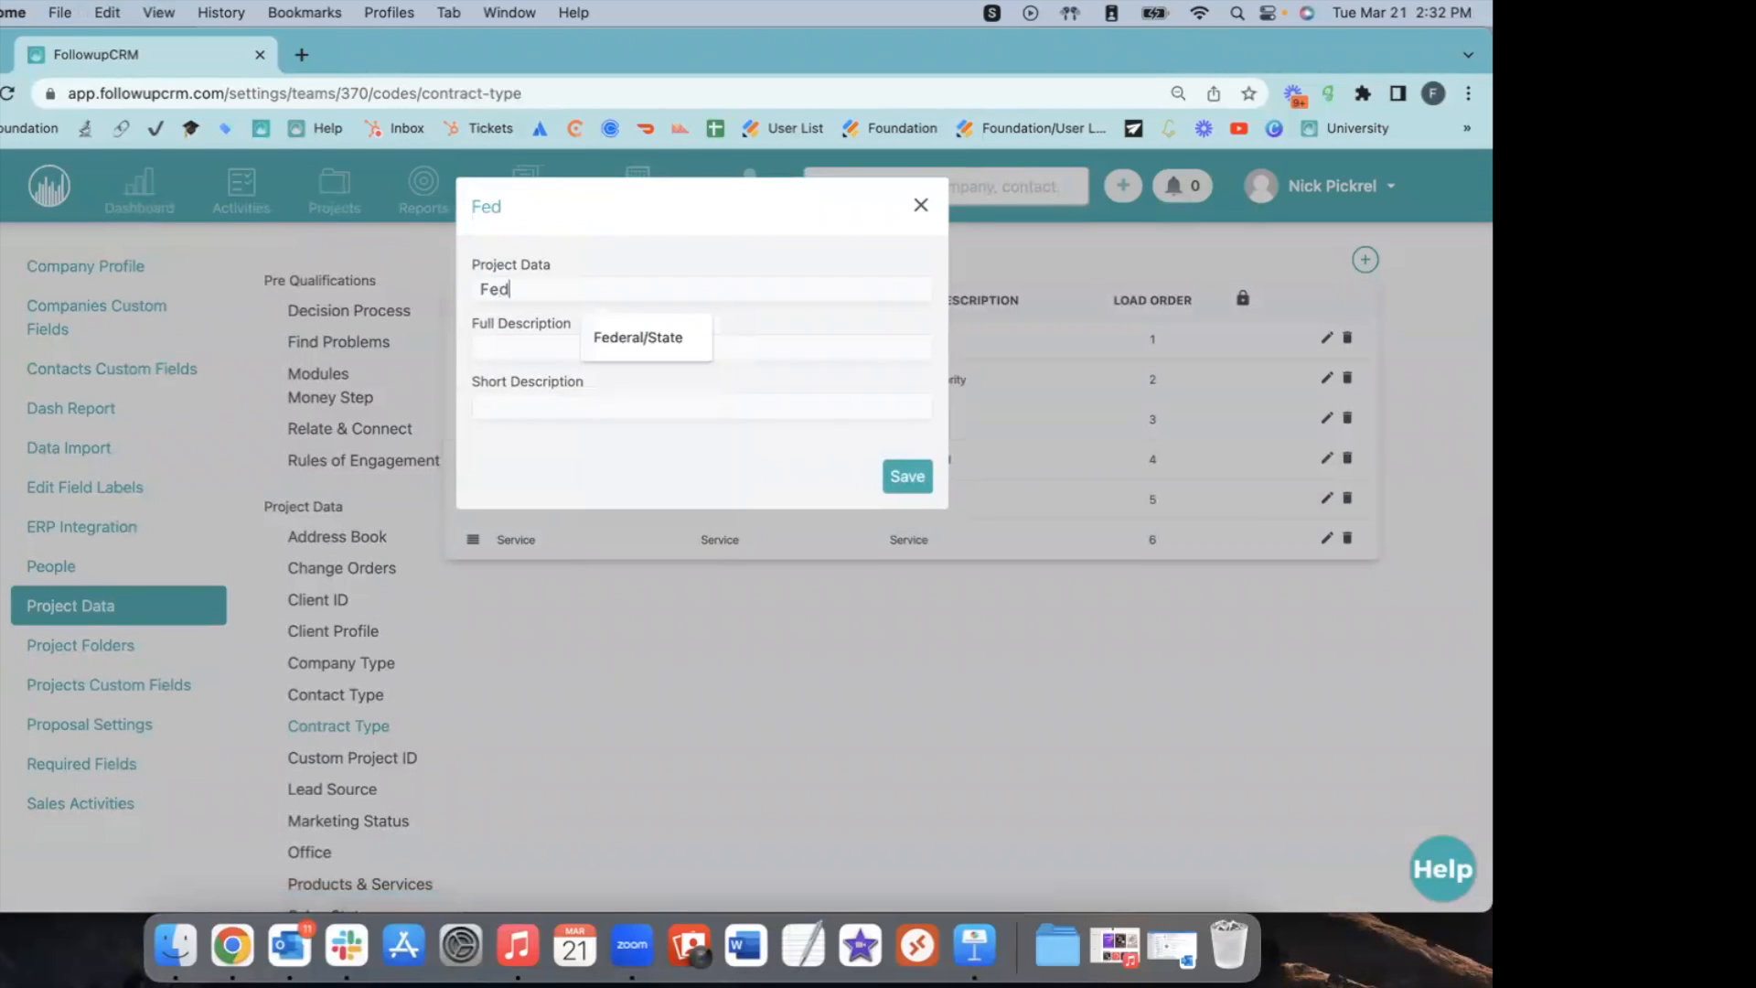
{"action": "left_click_drag", "start_coordinate": [617, 289], "coordinate": [331, 287]}
{"action": "key", "text": "super+c"}
{"action": "left_click", "coordinate": [516, 351]}
{"action": "key", "text": "super+v"}
{"action": "left_click", "coordinate": [514, 404]}
{"action": "key", "text": "super+v"}
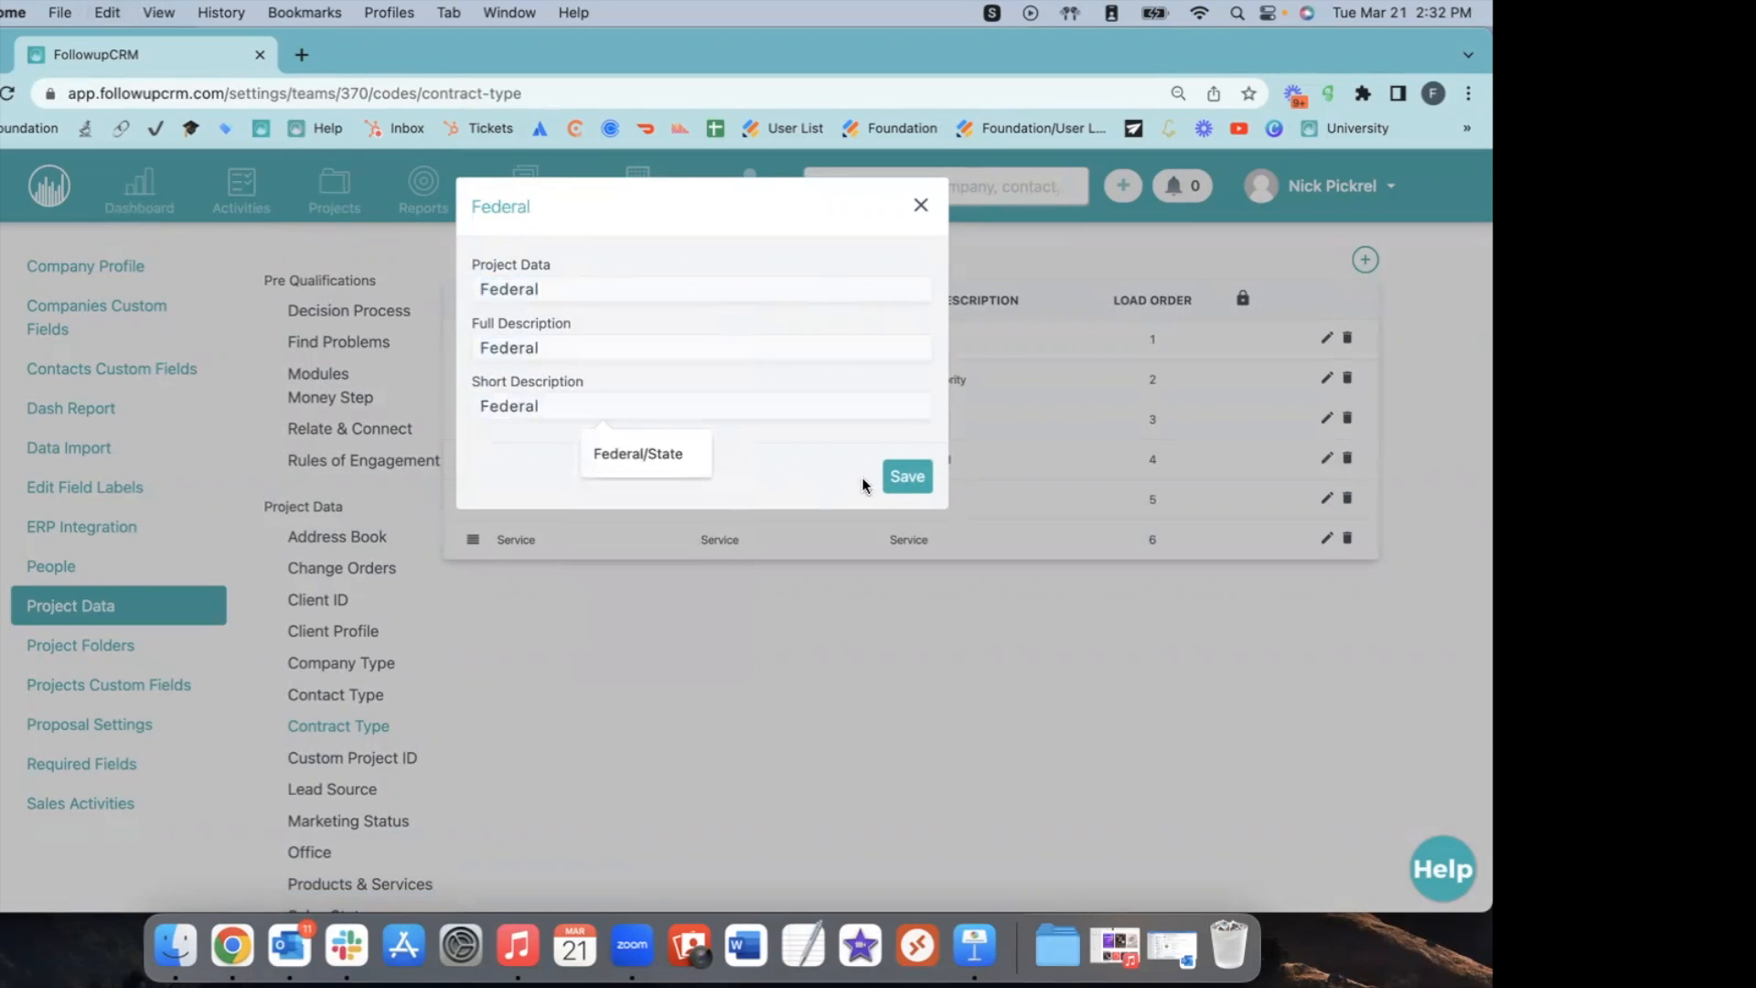
{"action": "left_click", "coordinate": [907, 475]}
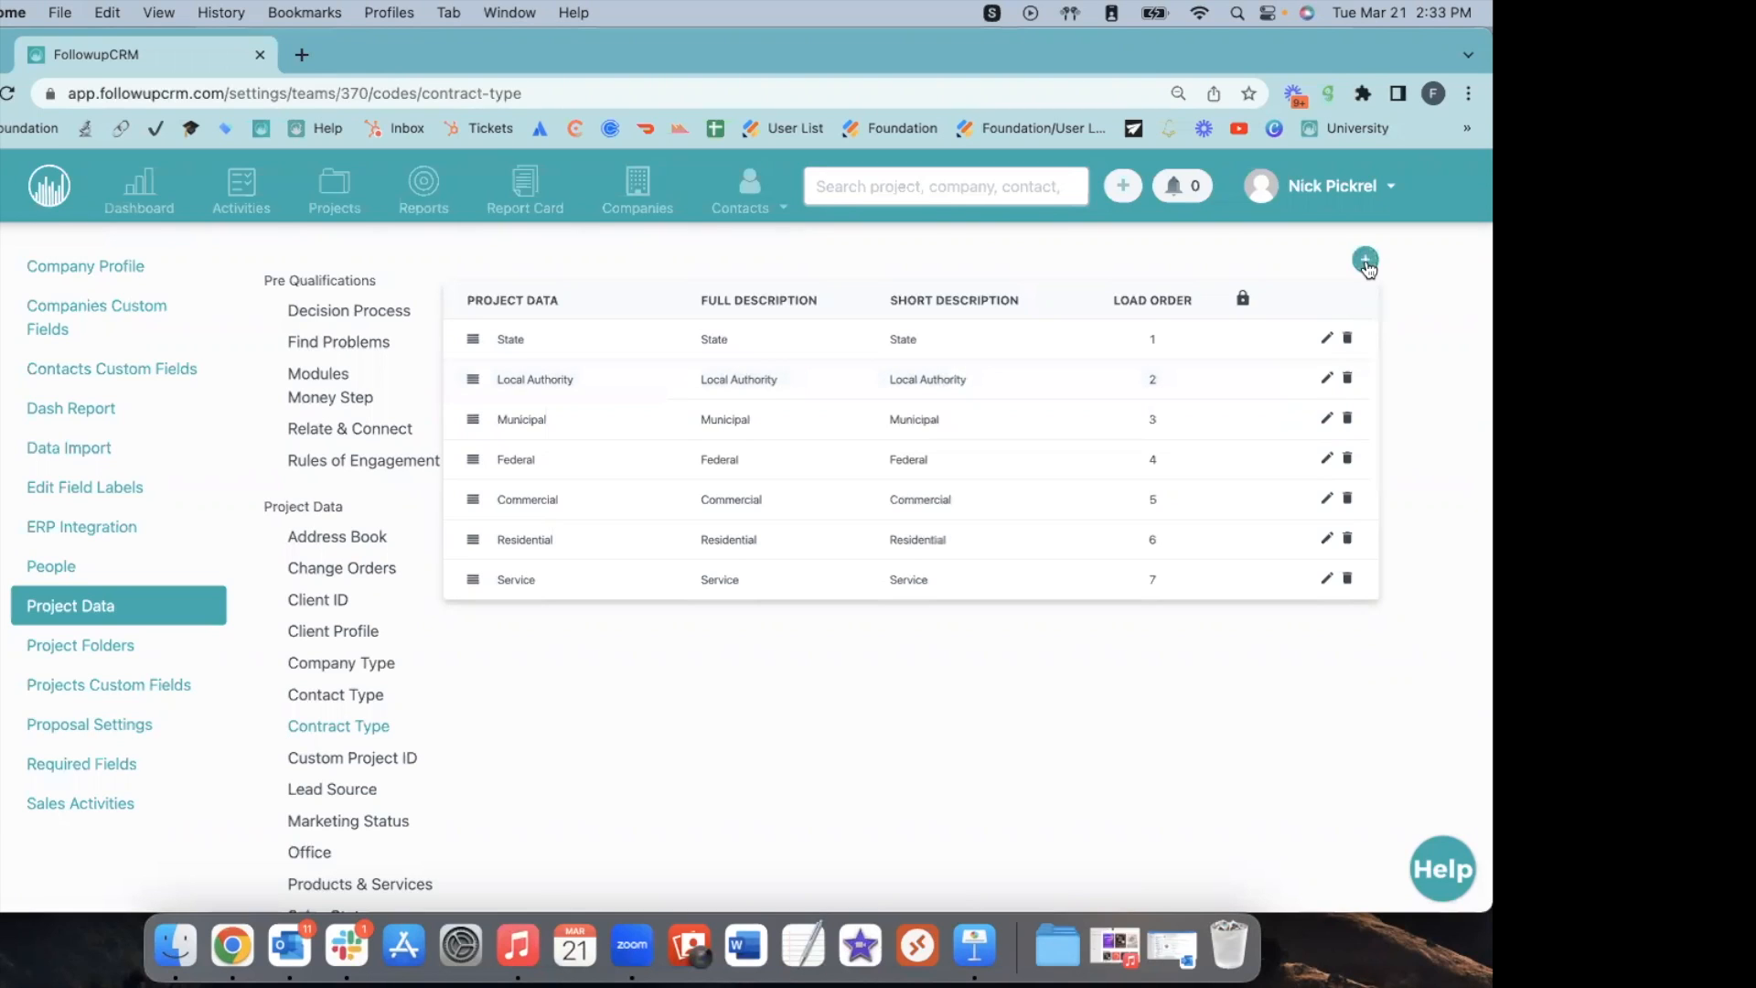
Change the project data name of the Local Authority contract type to "Local Governmen".
{"action": "left_click", "coordinate": [1349, 380]}
{"action": "left_click", "coordinate": [809, 590]}
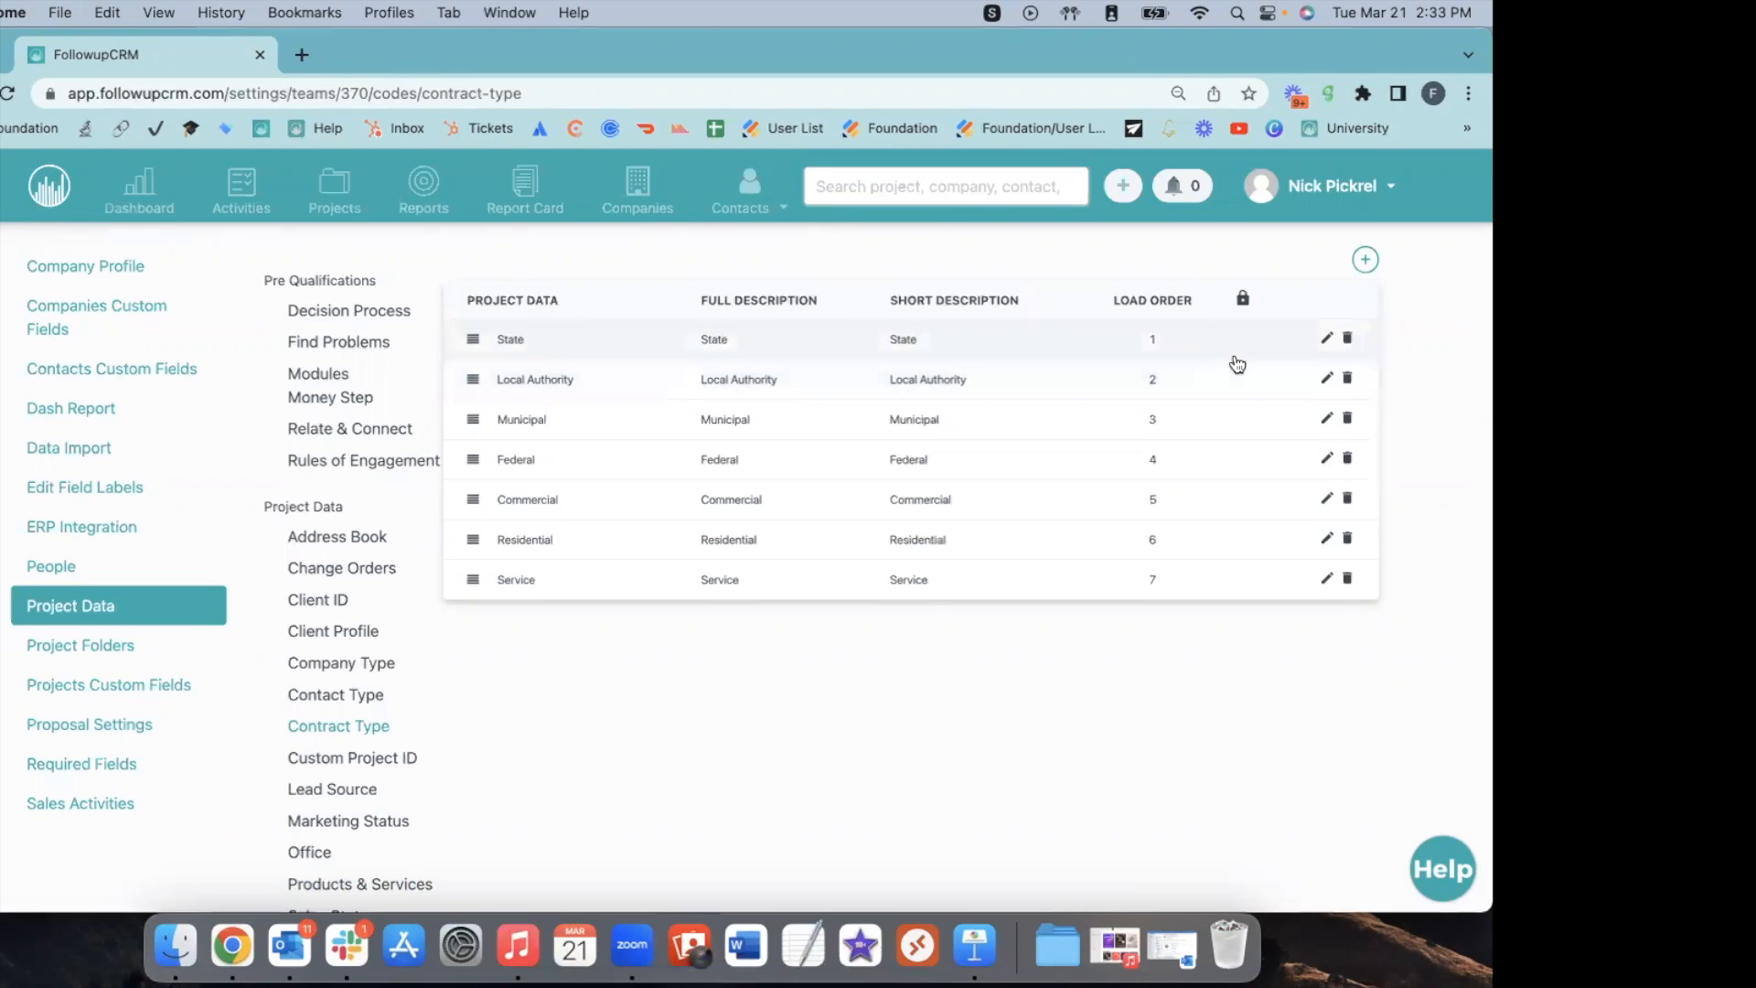
{"action": "left_click", "coordinate": [1325, 382]}
{"action": "double_click", "coordinate": [549, 289]}
{"action": "type", "text": "Governmen"}
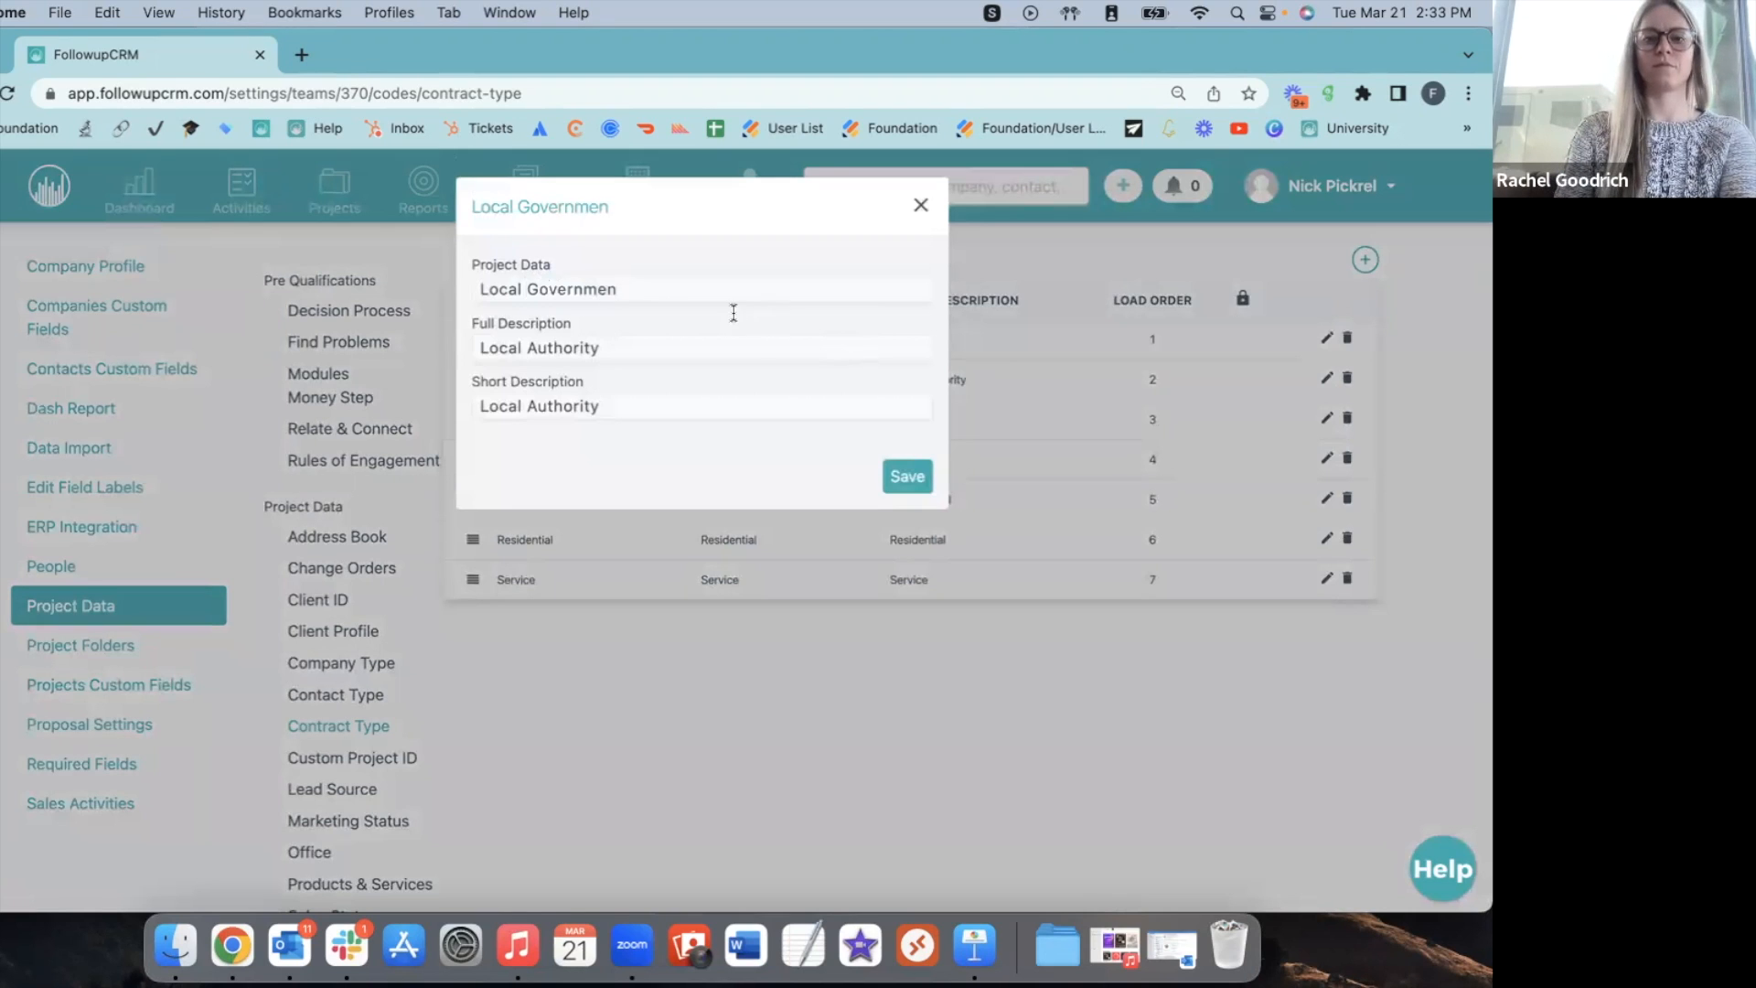
Set the entry's full and short descriptions to Local Government and save it.
{"action": "left_click_drag", "start_coordinate": [619, 290], "coordinate": [366, 255]}
{"action": "key", "text": "super+c"}
{"action": "left_click_drag", "start_coordinate": [612, 343], "coordinate": [371, 343]}
{"action": "key", "text": "super+v"}
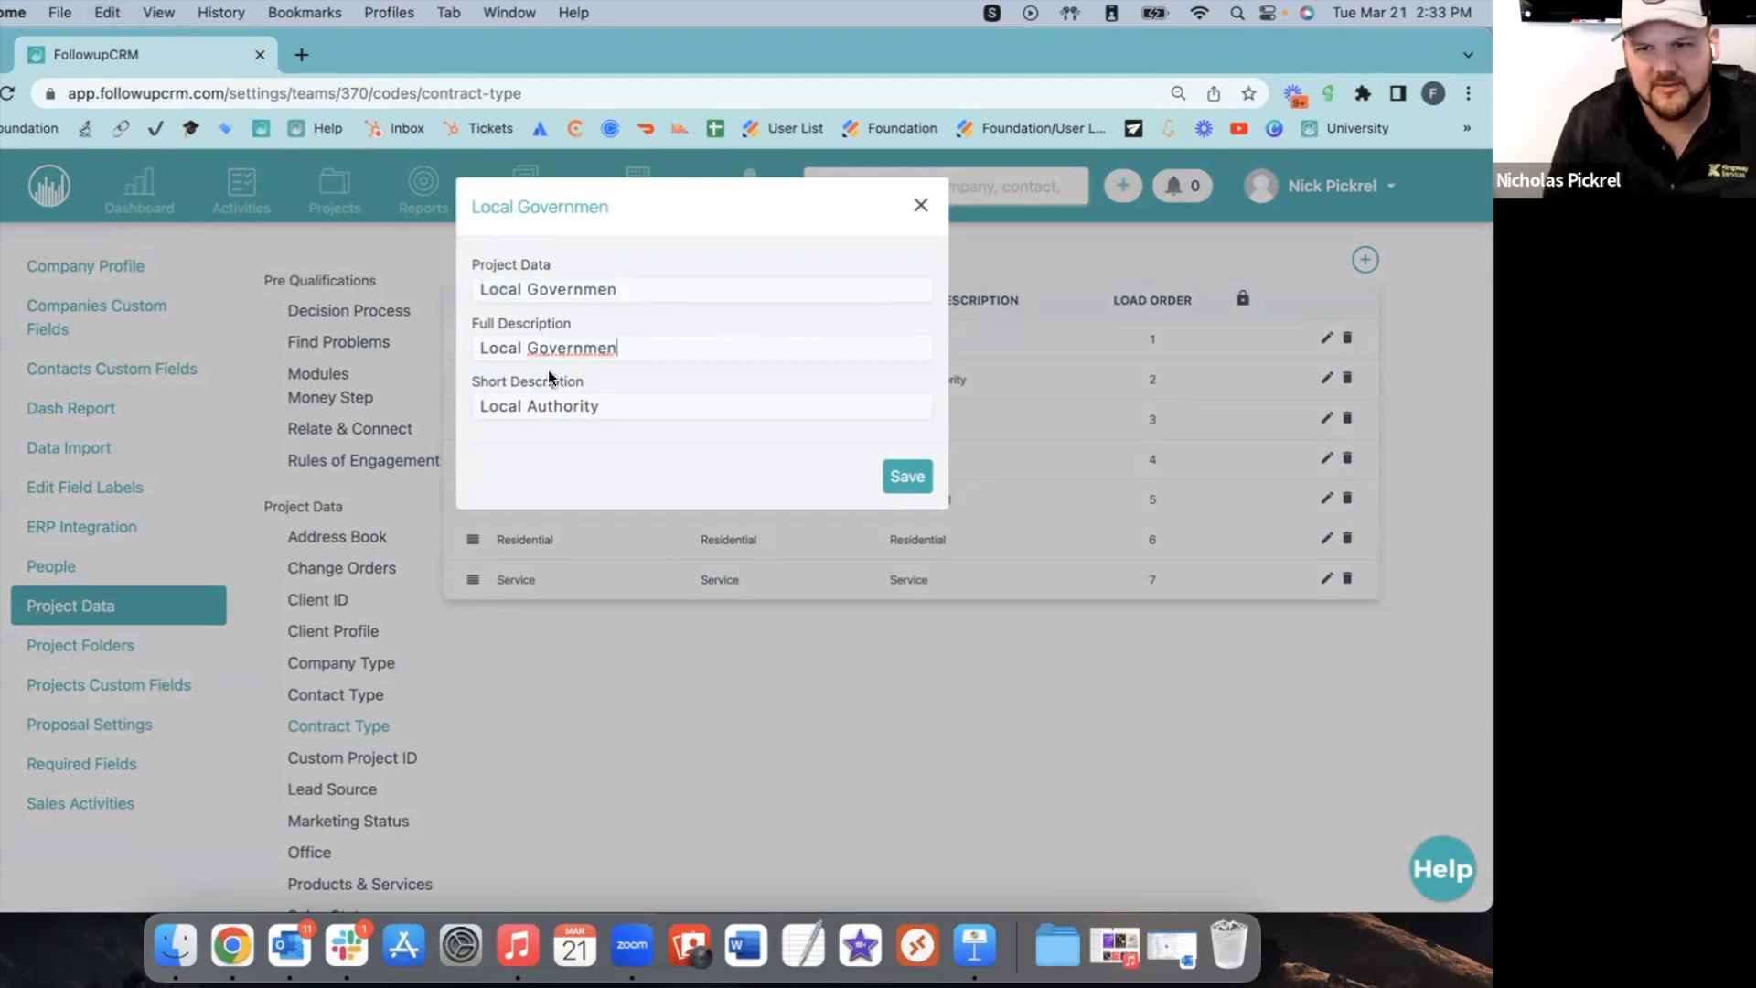
{"action": "left_click_drag", "start_coordinate": [646, 347], "coordinate": [328, 338]}
{"action": "key", "text": "super+c"}
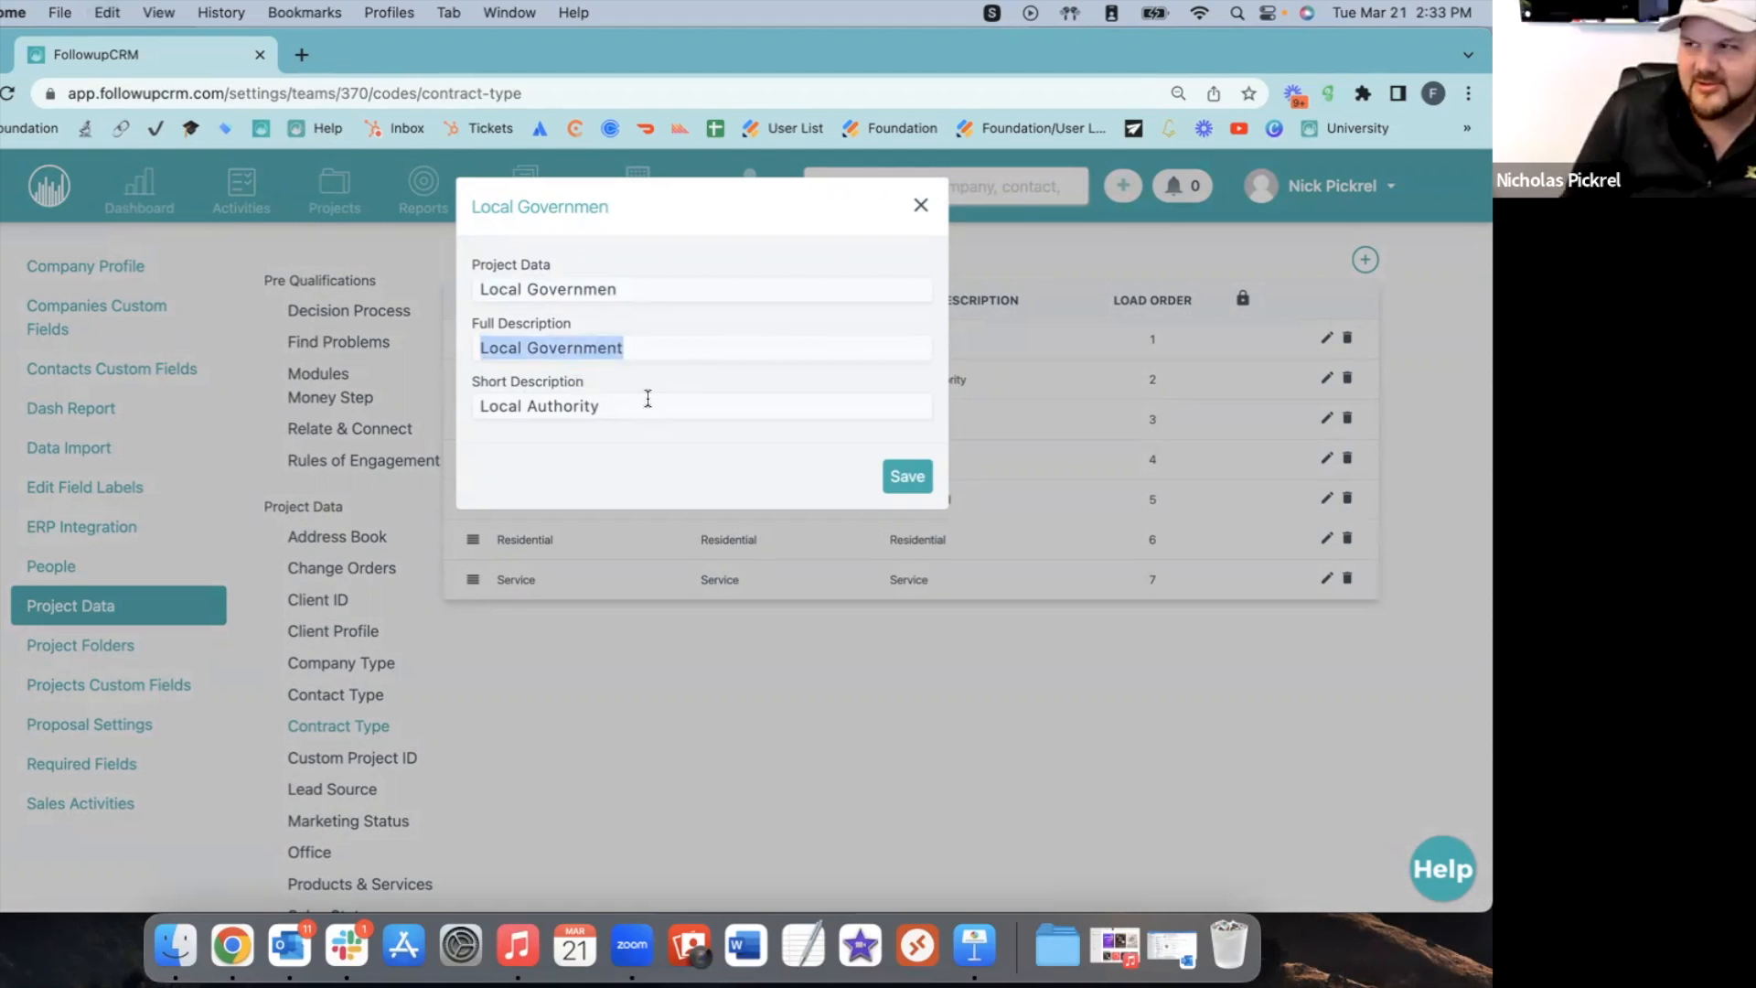
{"action": "left_click_drag", "start_coordinate": [646, 396], "coordinate": [385, 403]}
{"action": "key", "text": "super+v"}
{"action": "left_click", "coordinate": [906, 475]}
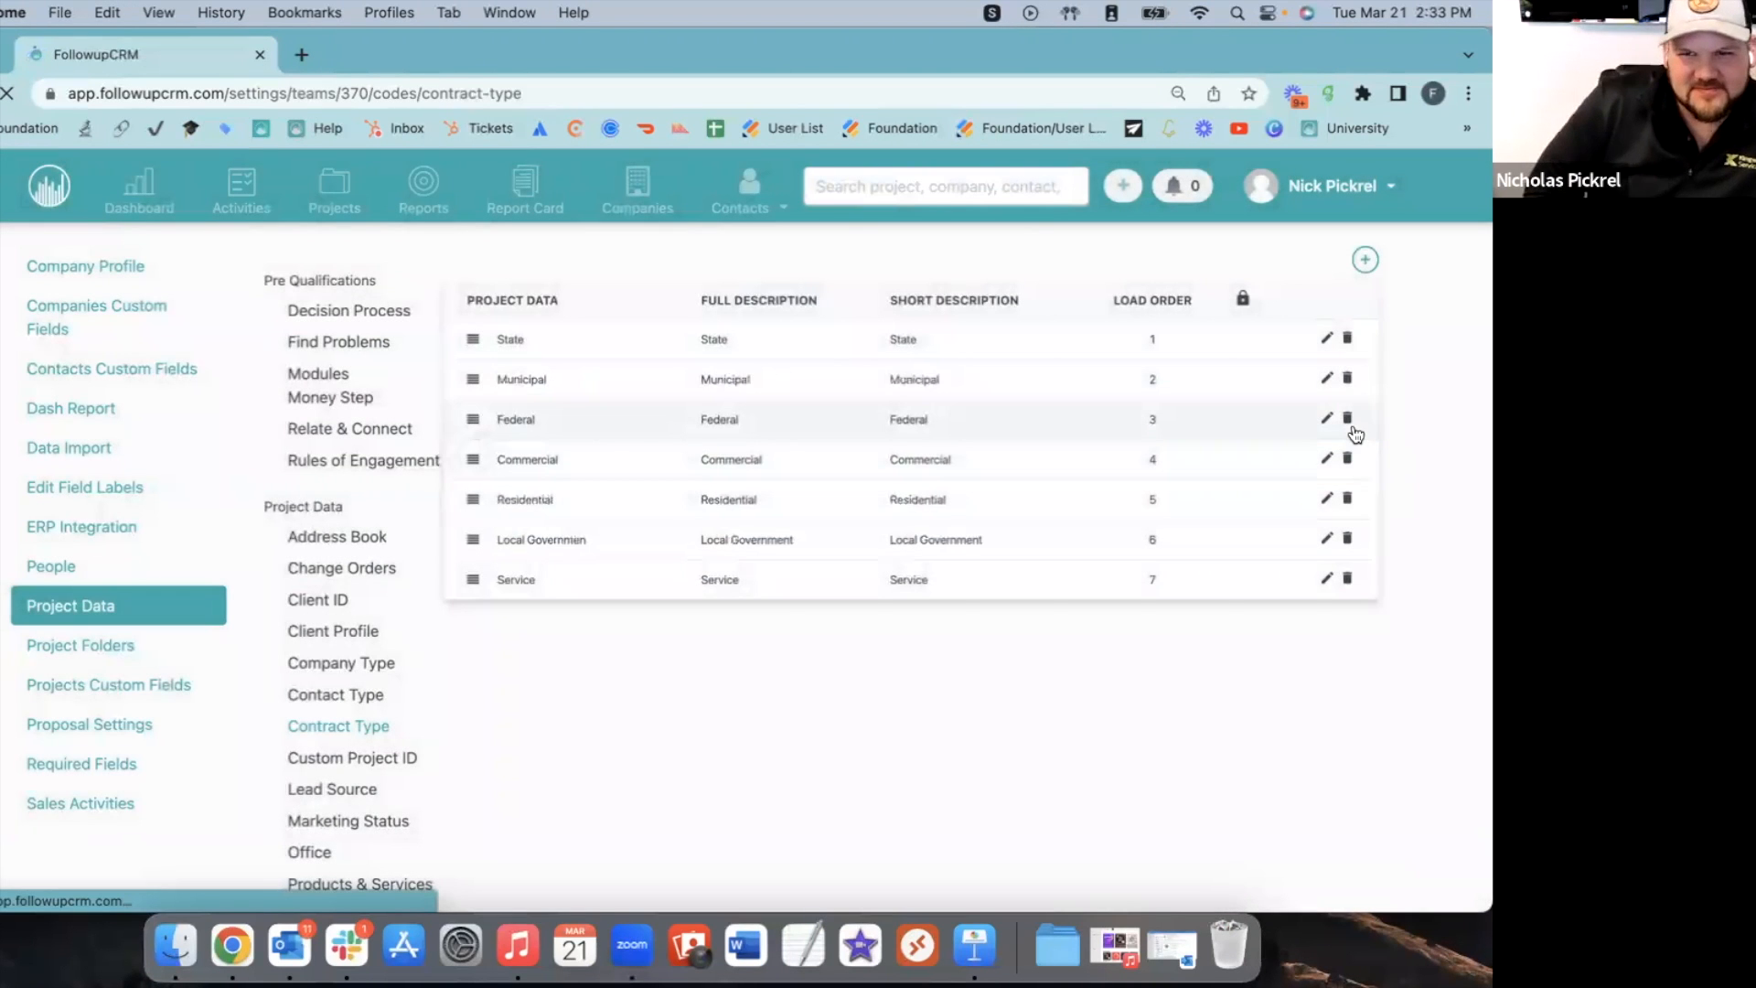
Delete the Municipal and Service contract types.
{"action": "left_click", "coordinate": [1348, 377]}
{"action": "left_click", "coordinate": [659, 569]}
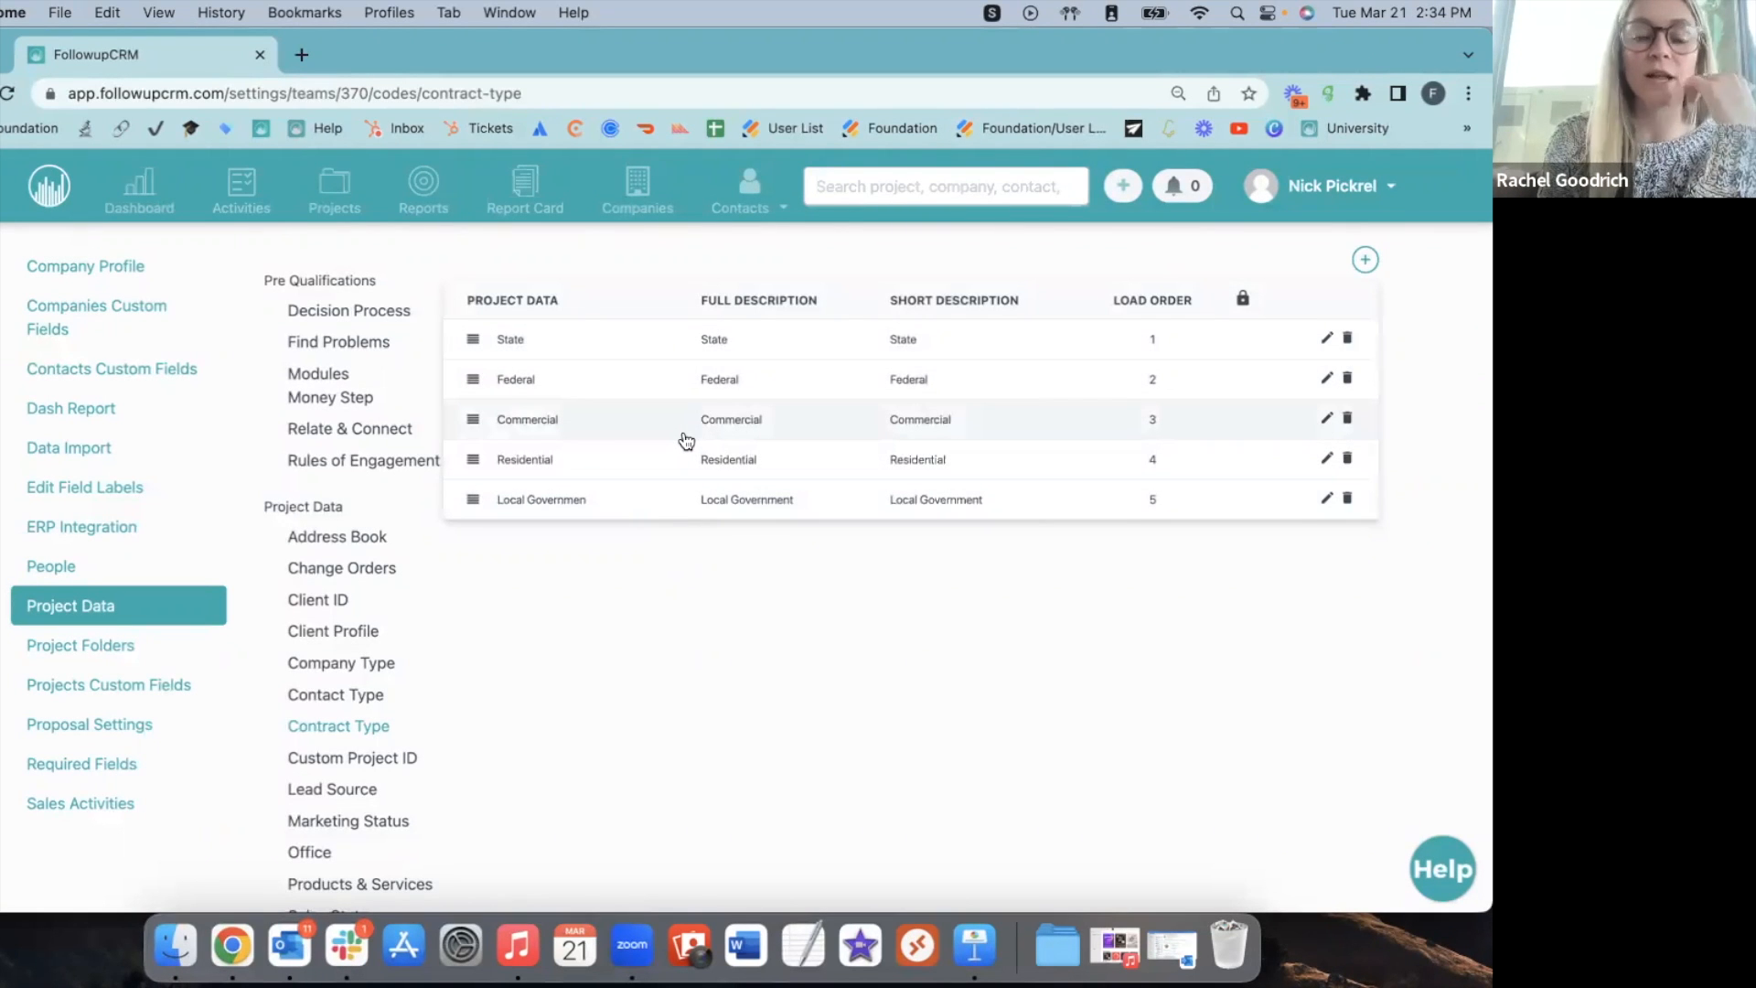
{"action": "left_click", "coordinate": [1366, 263]}
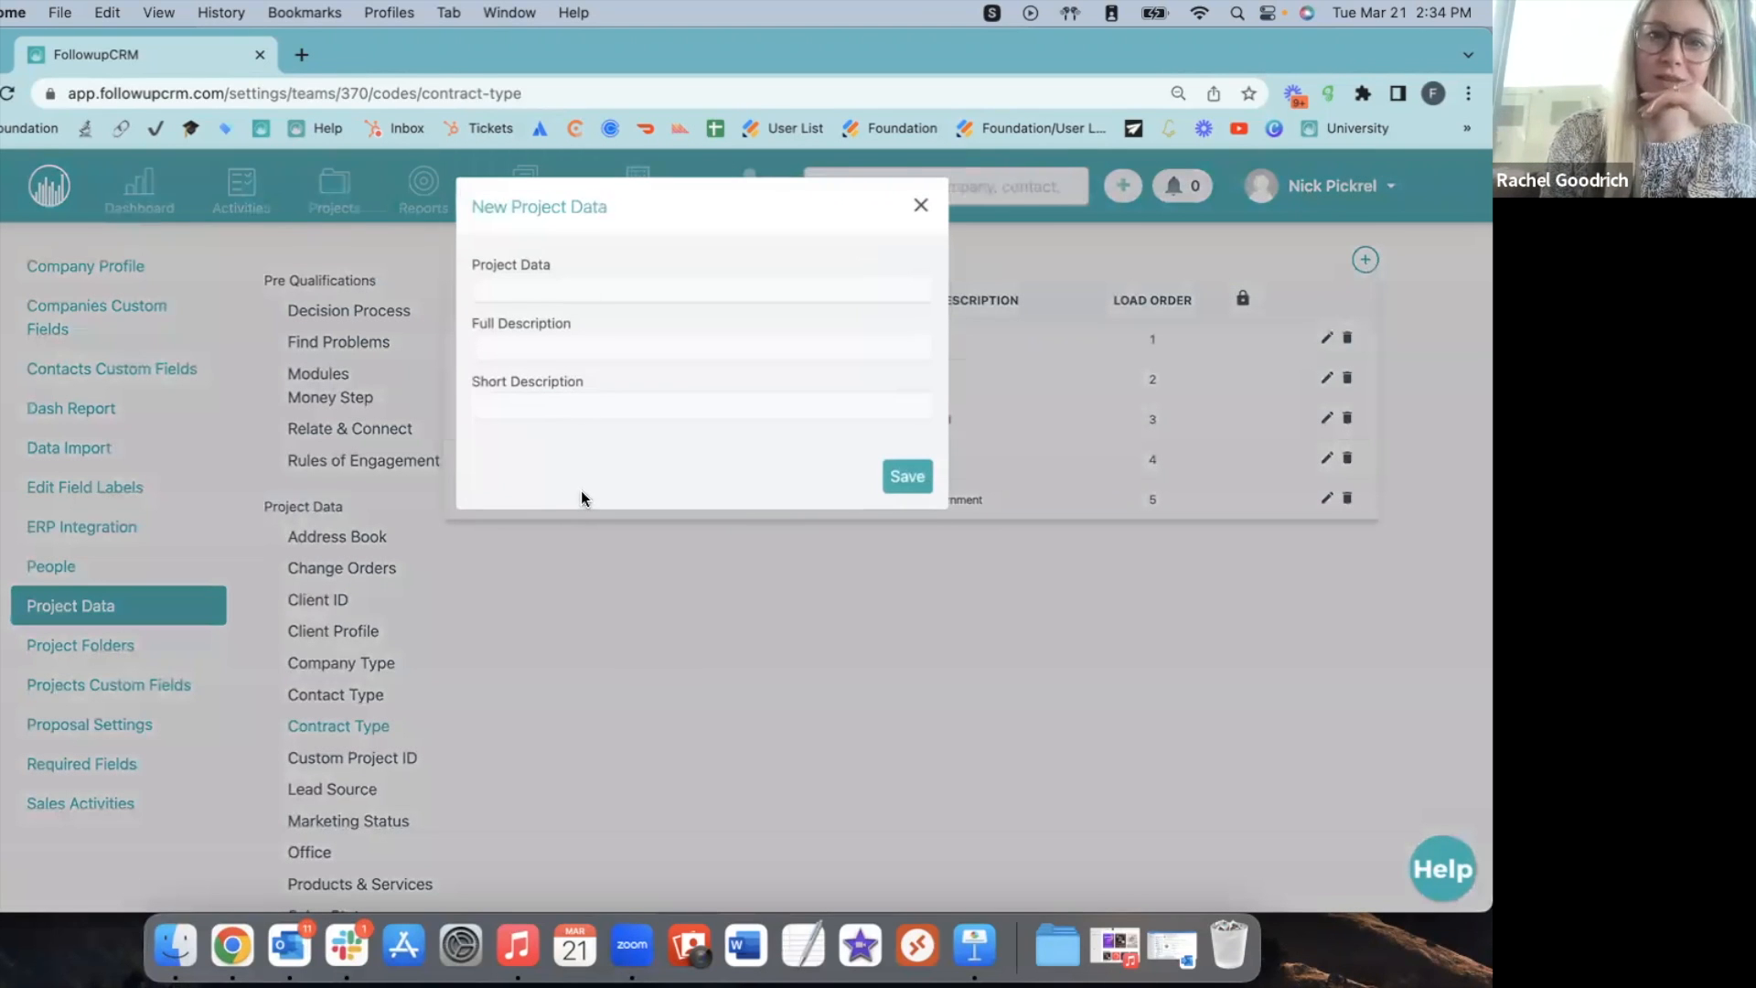
{"action": "left_click", "coordinate": [920, 207]}
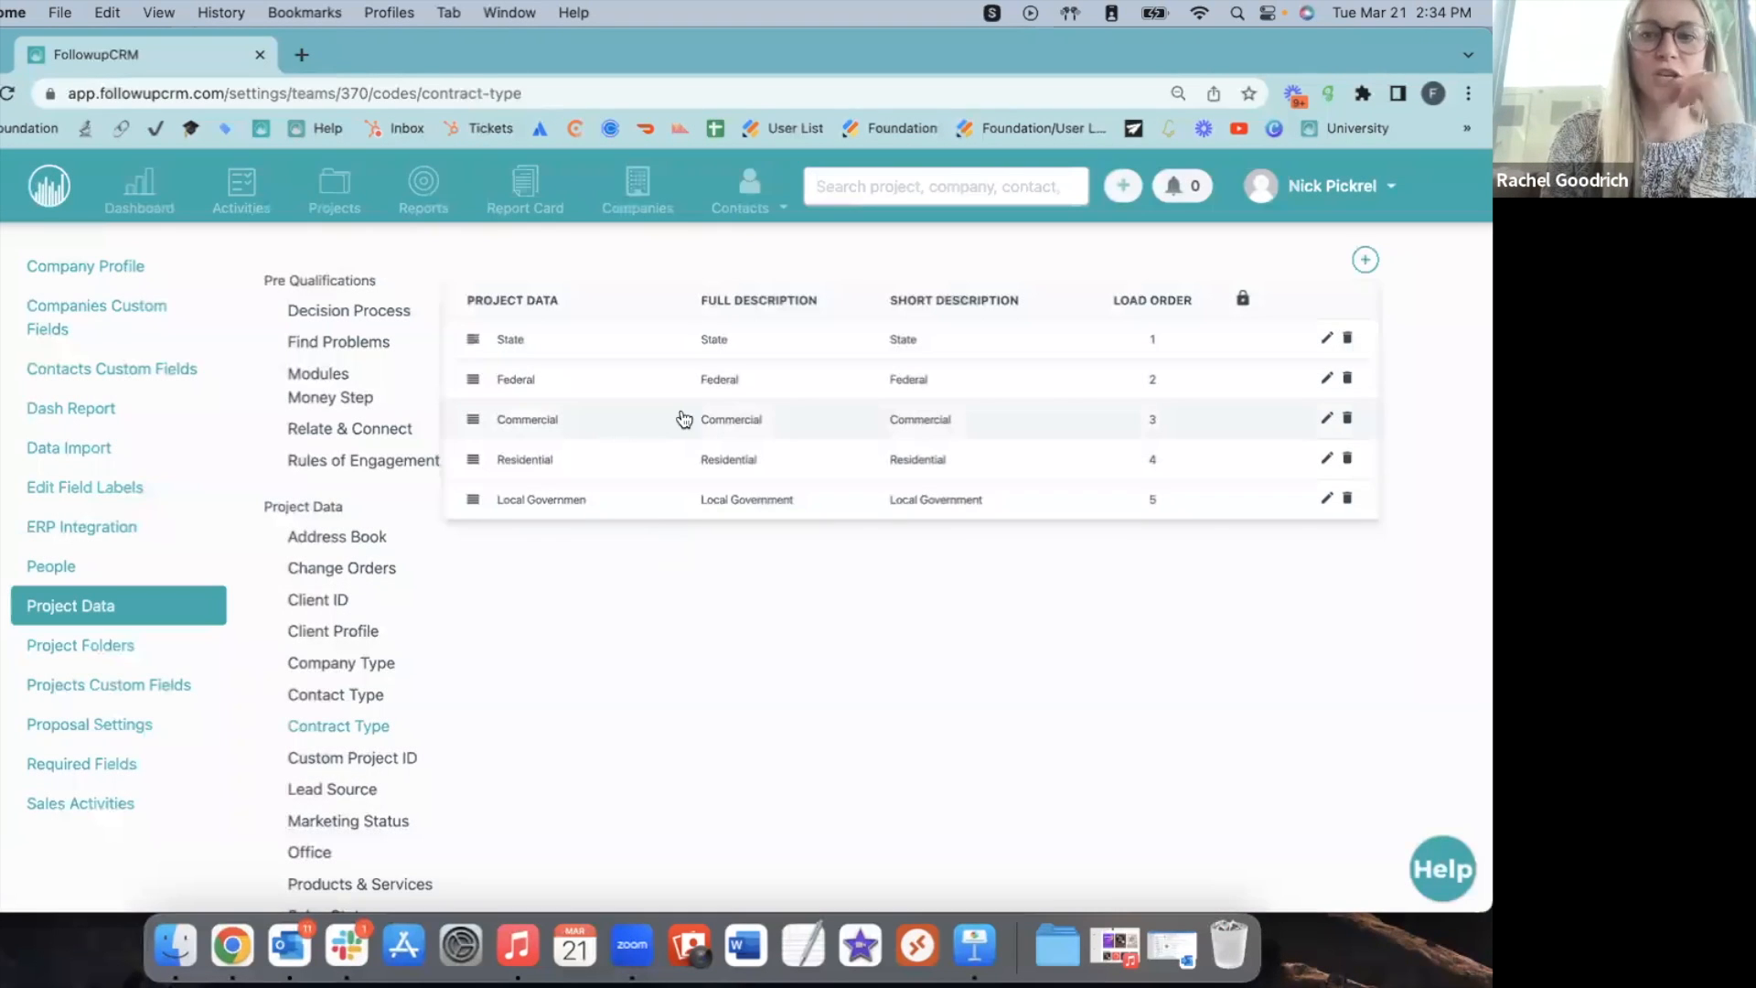
{"action": "left_click", "coordinate": [1336, 338]}
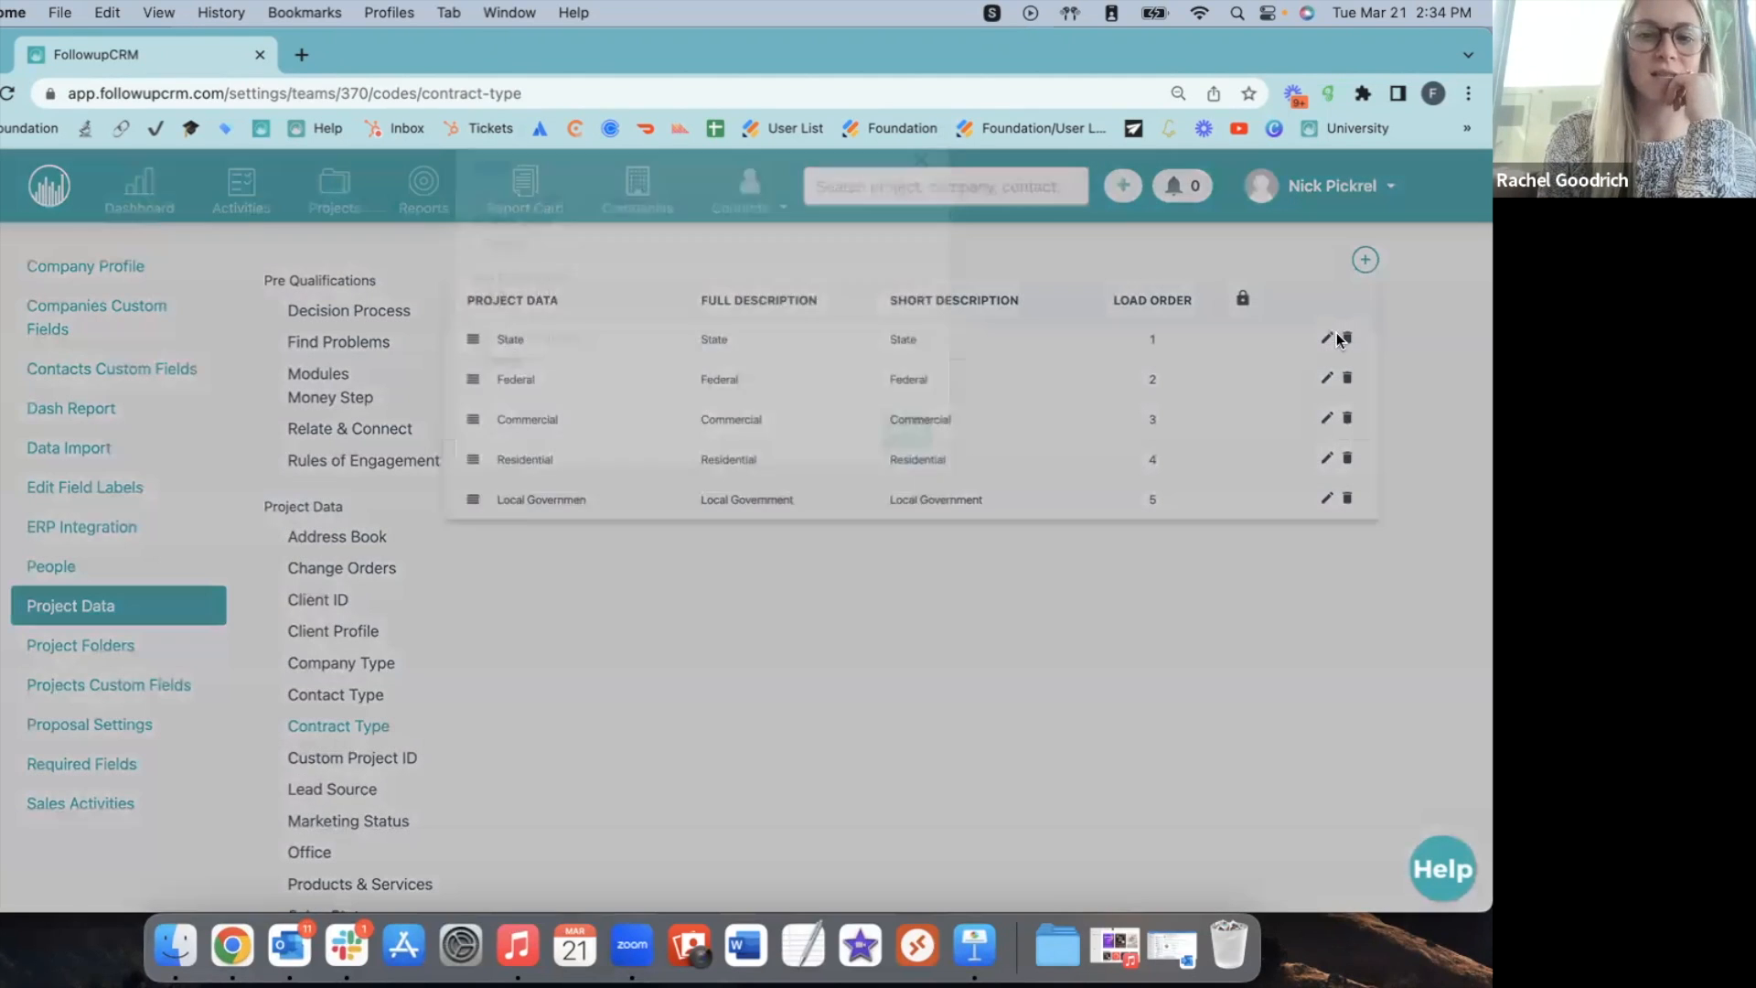
{"action": "left_click", "coordinate": [922, 207]}
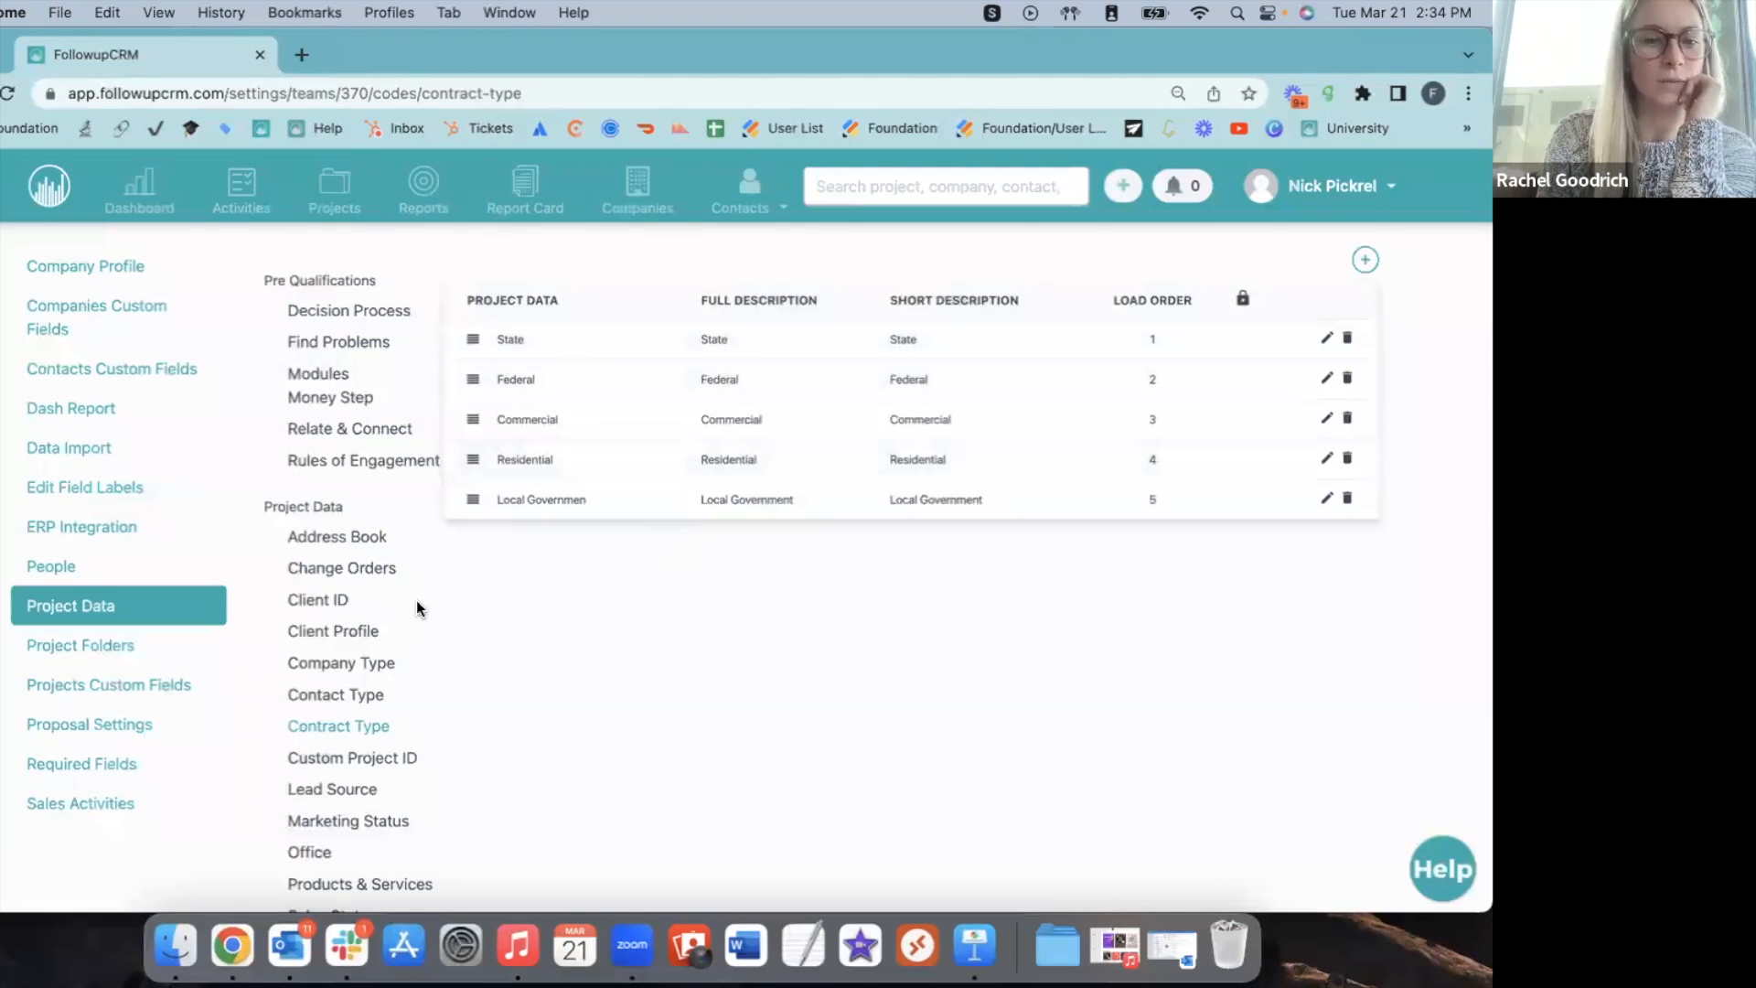
Delete the Repair, New Construction, Service and T&M entries from the Products & Services project data.
{"action": "scroll", "coordinate": [475, 723], "scroll_direction": "down", "scroll_amount": 1}
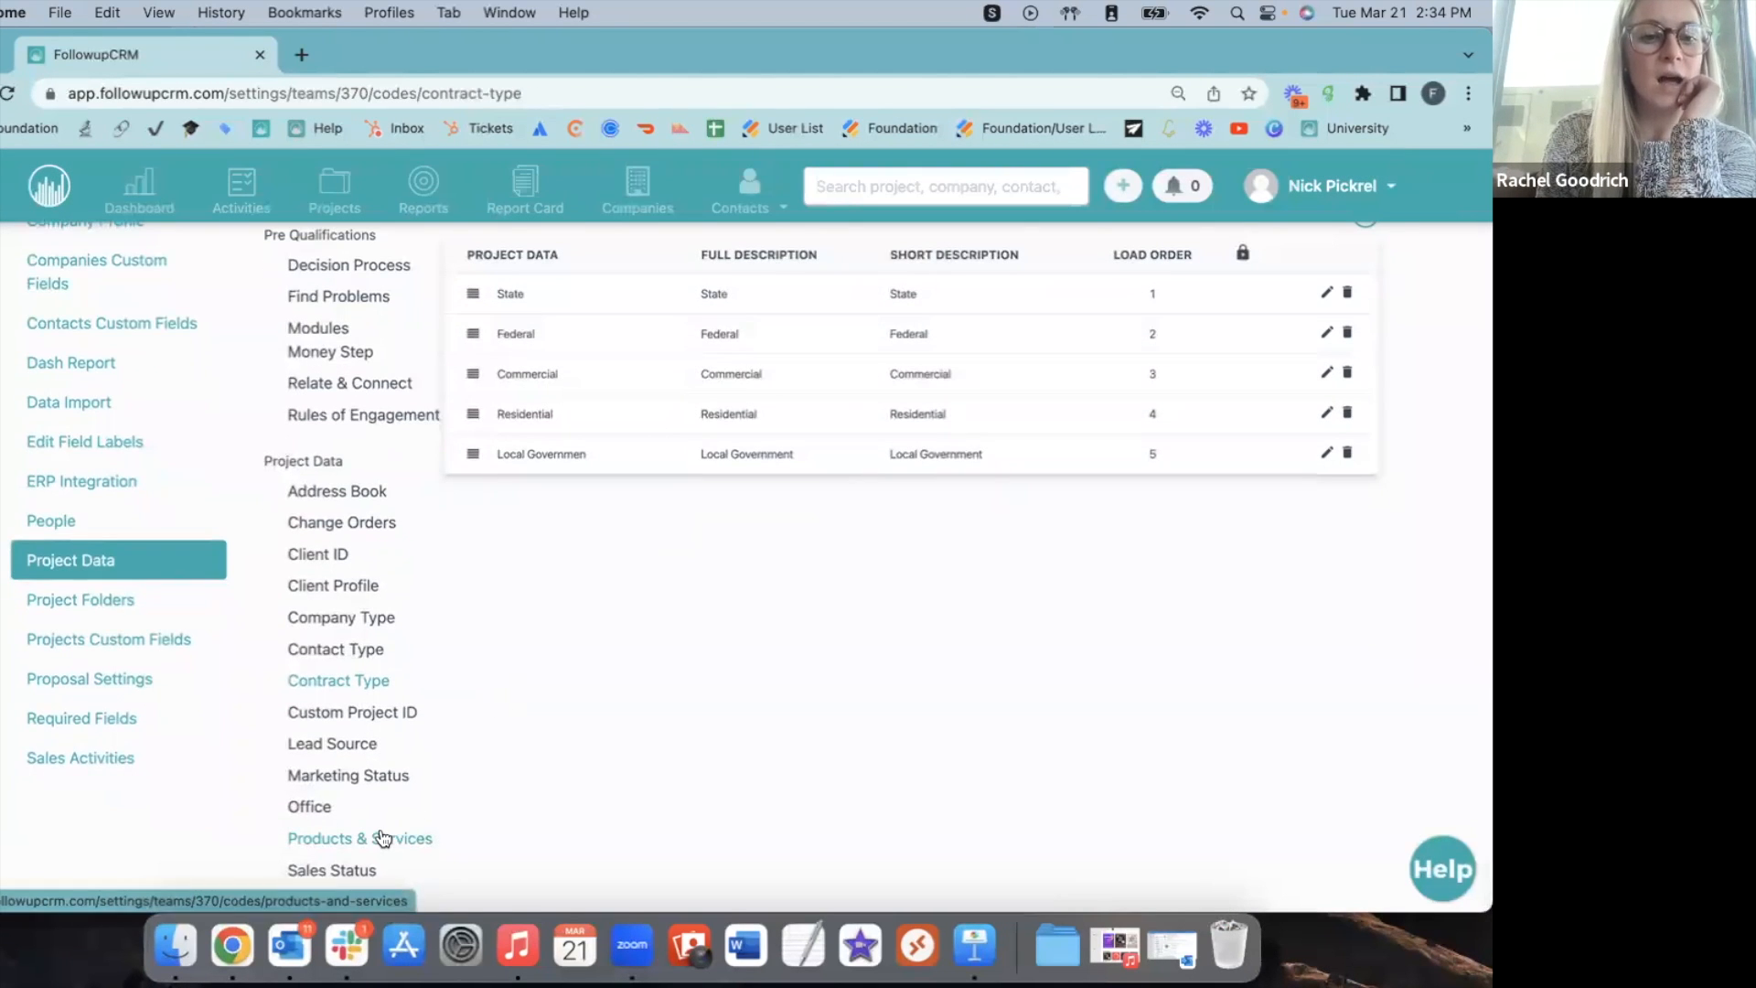
{"action": "left_click", "coordinate": [382, 838]}
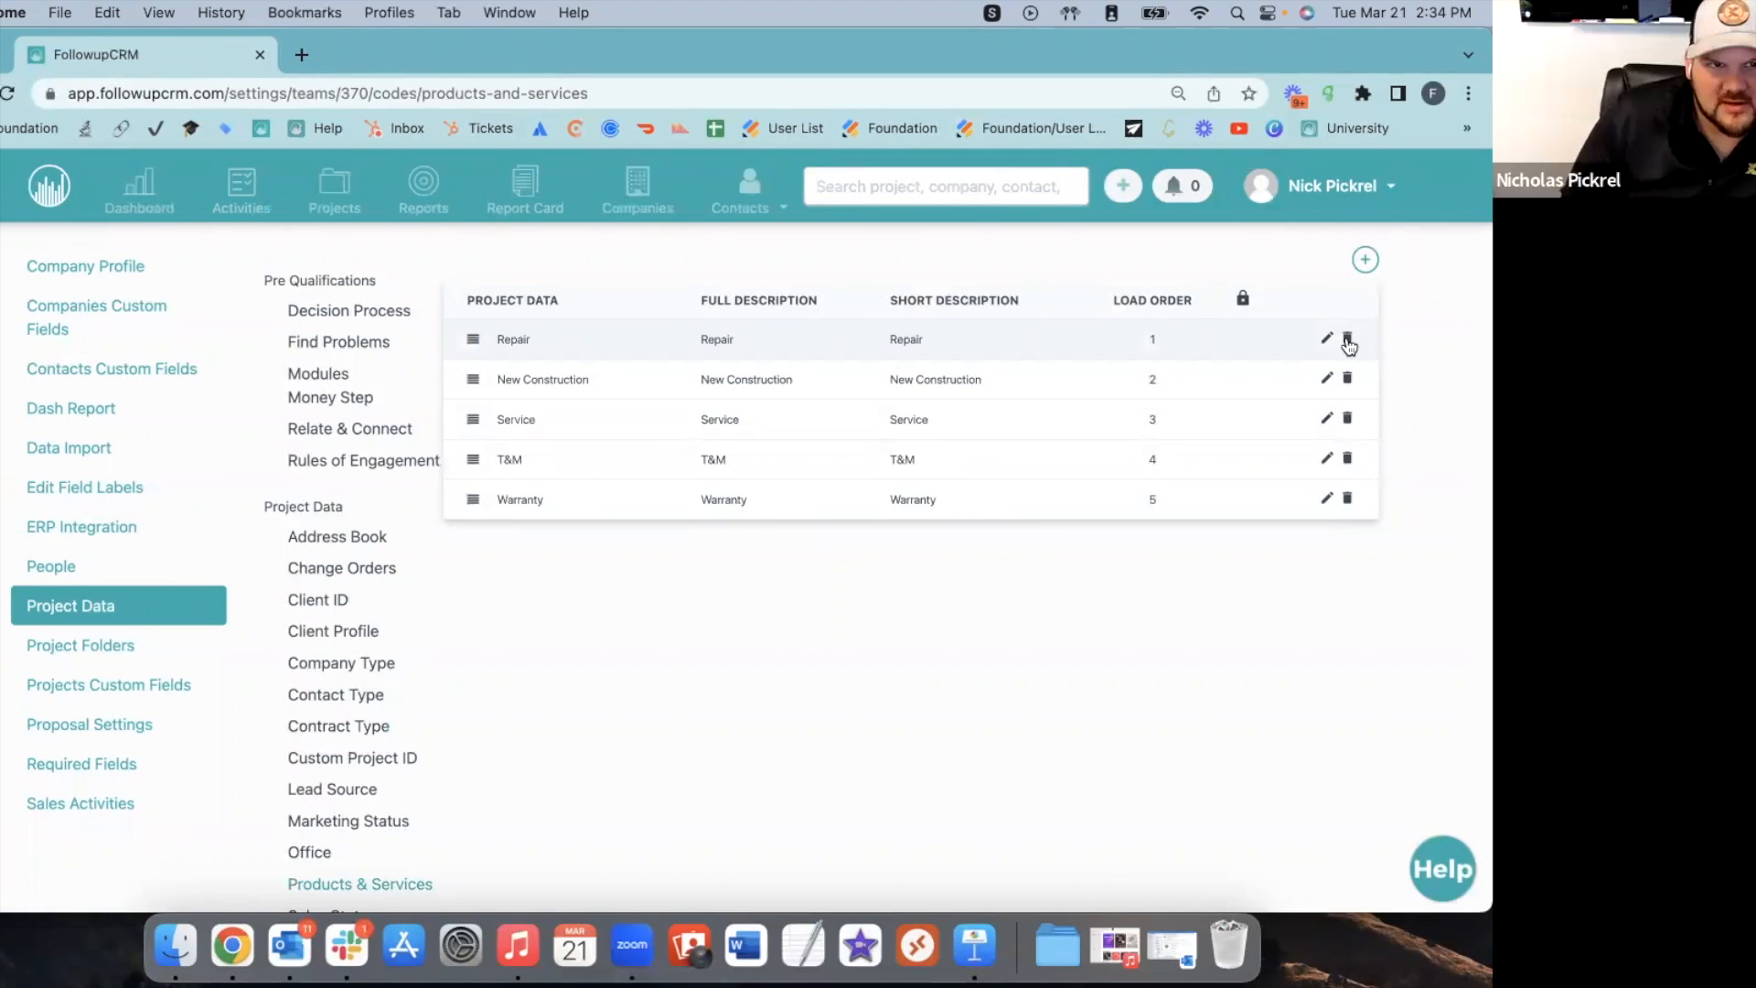
{"action": "left_click", "coordinate": [1347, 341]}
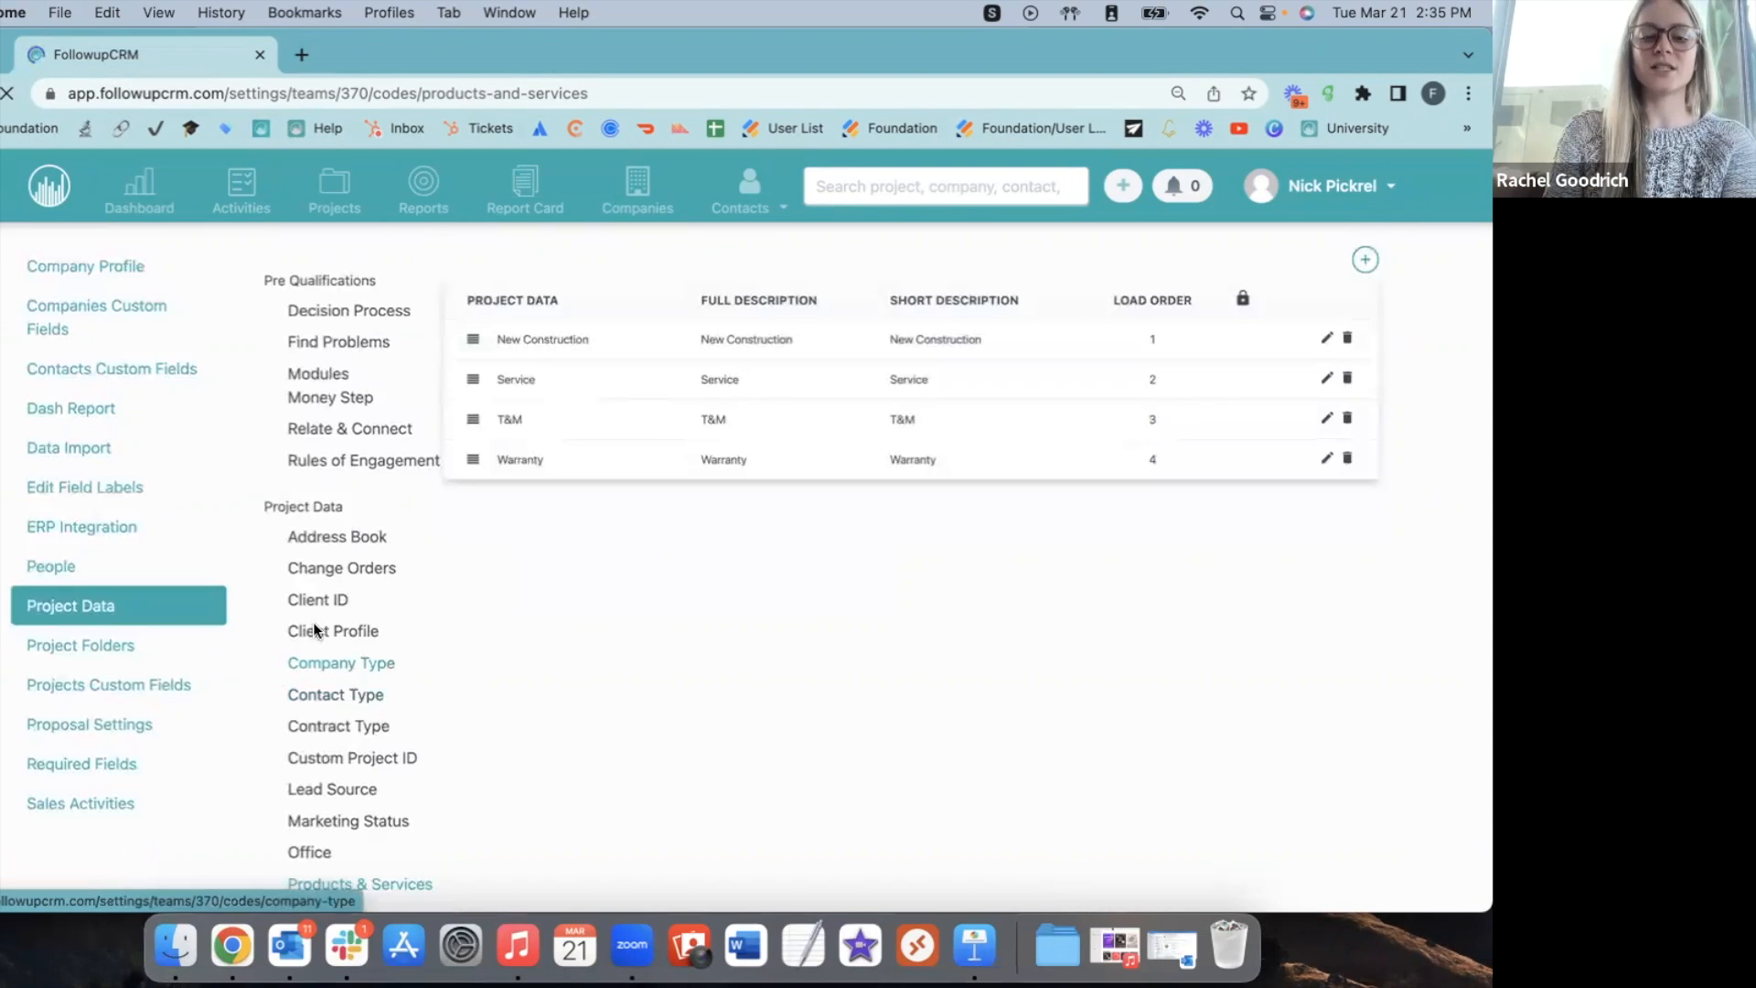
{"action": "left_click", "coordinate": [1347, 340]}
{"action": "left_click", "coordinate": [643, 578]}
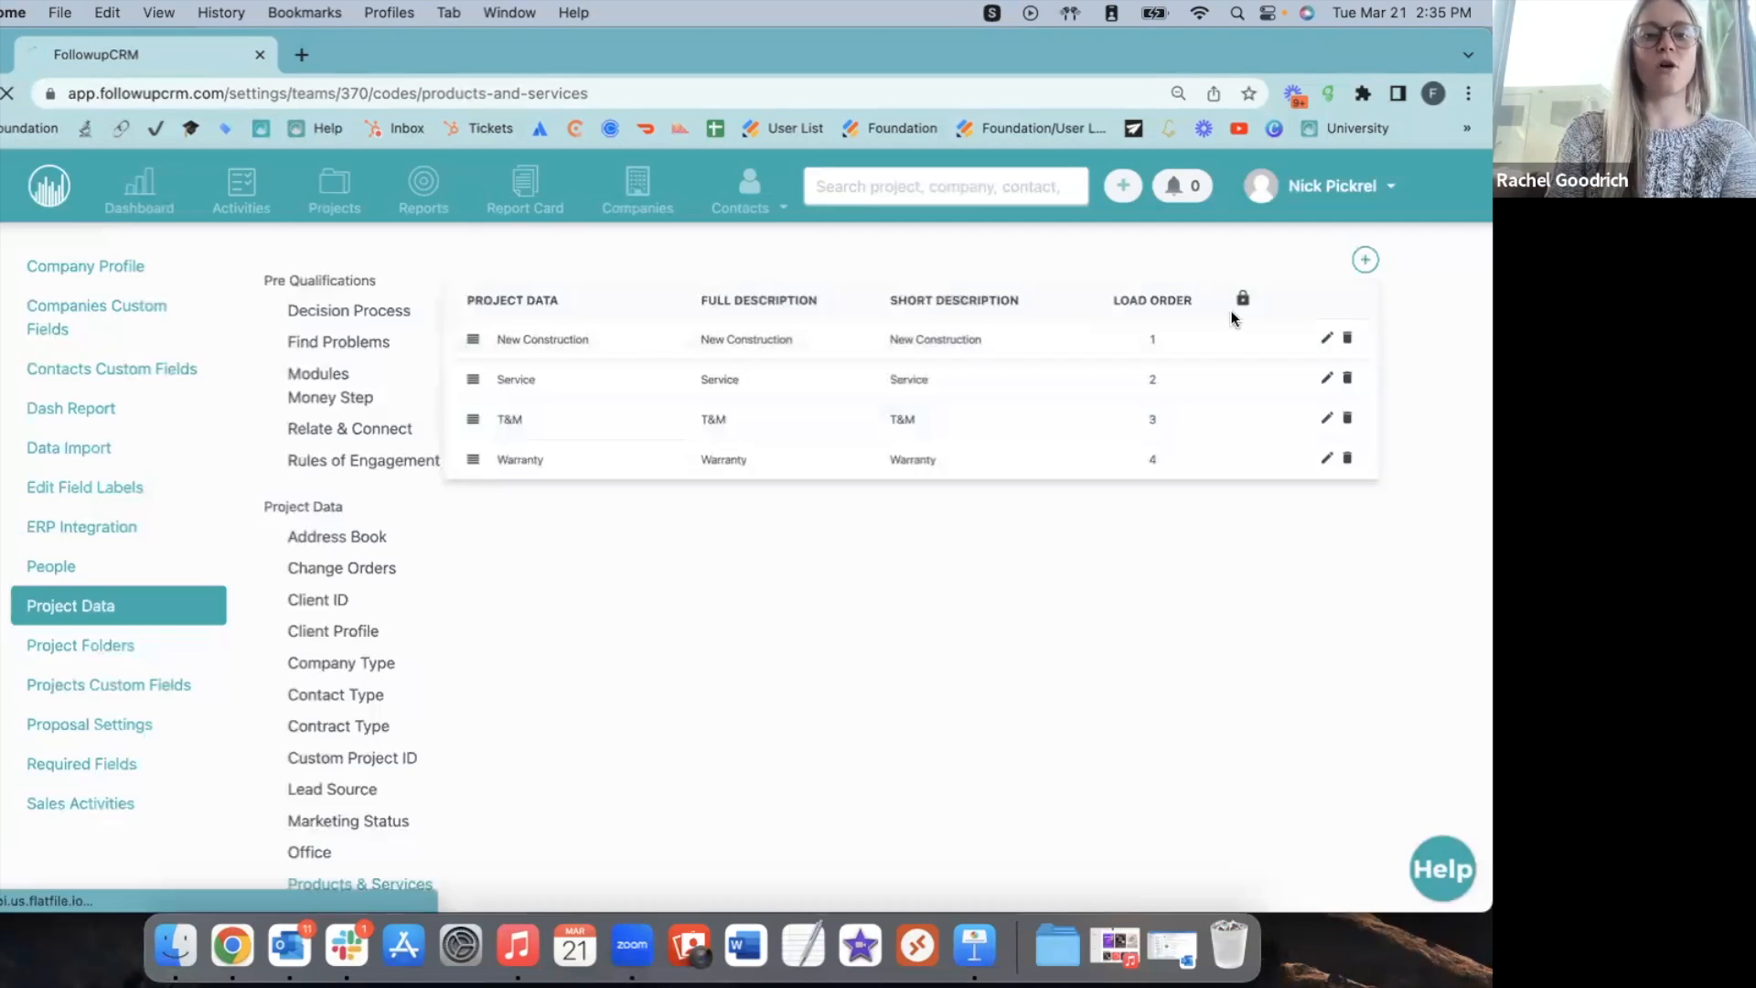
{"action": "left_click", "coordinate": [1347, 339]}
{"action": "left_click", "coordinate": [631, 578]}
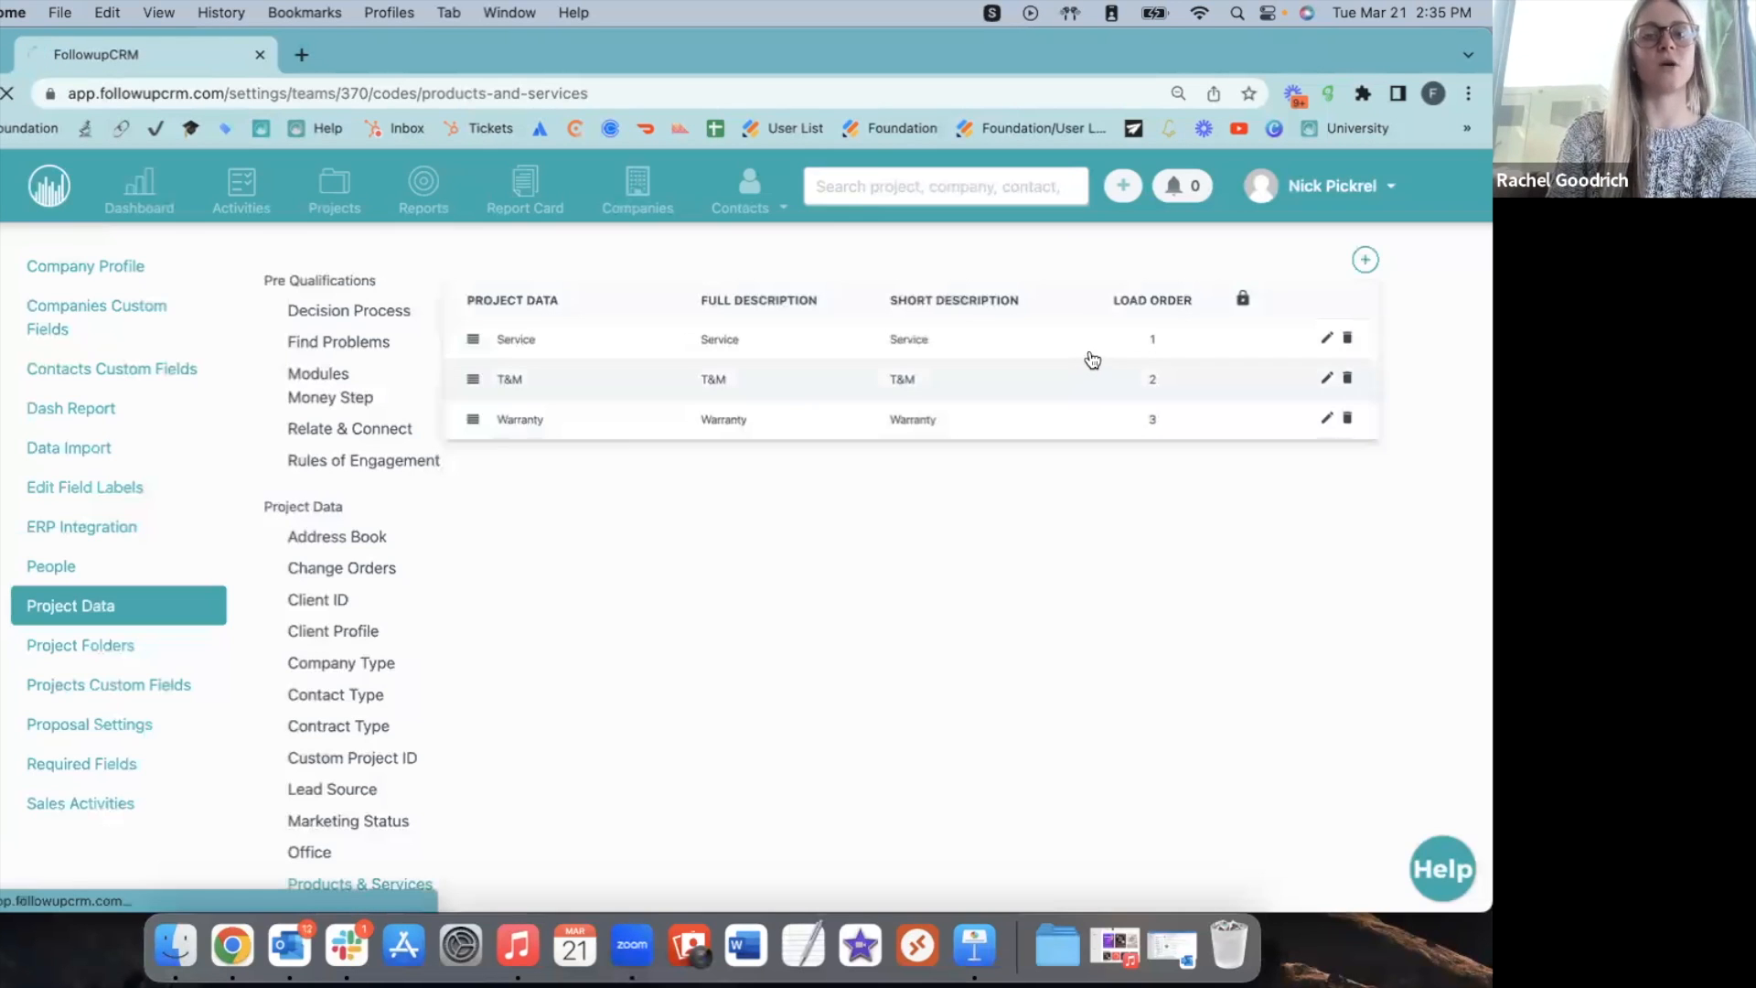
{"action": "left_click", "coordinate": [1348, 338]}
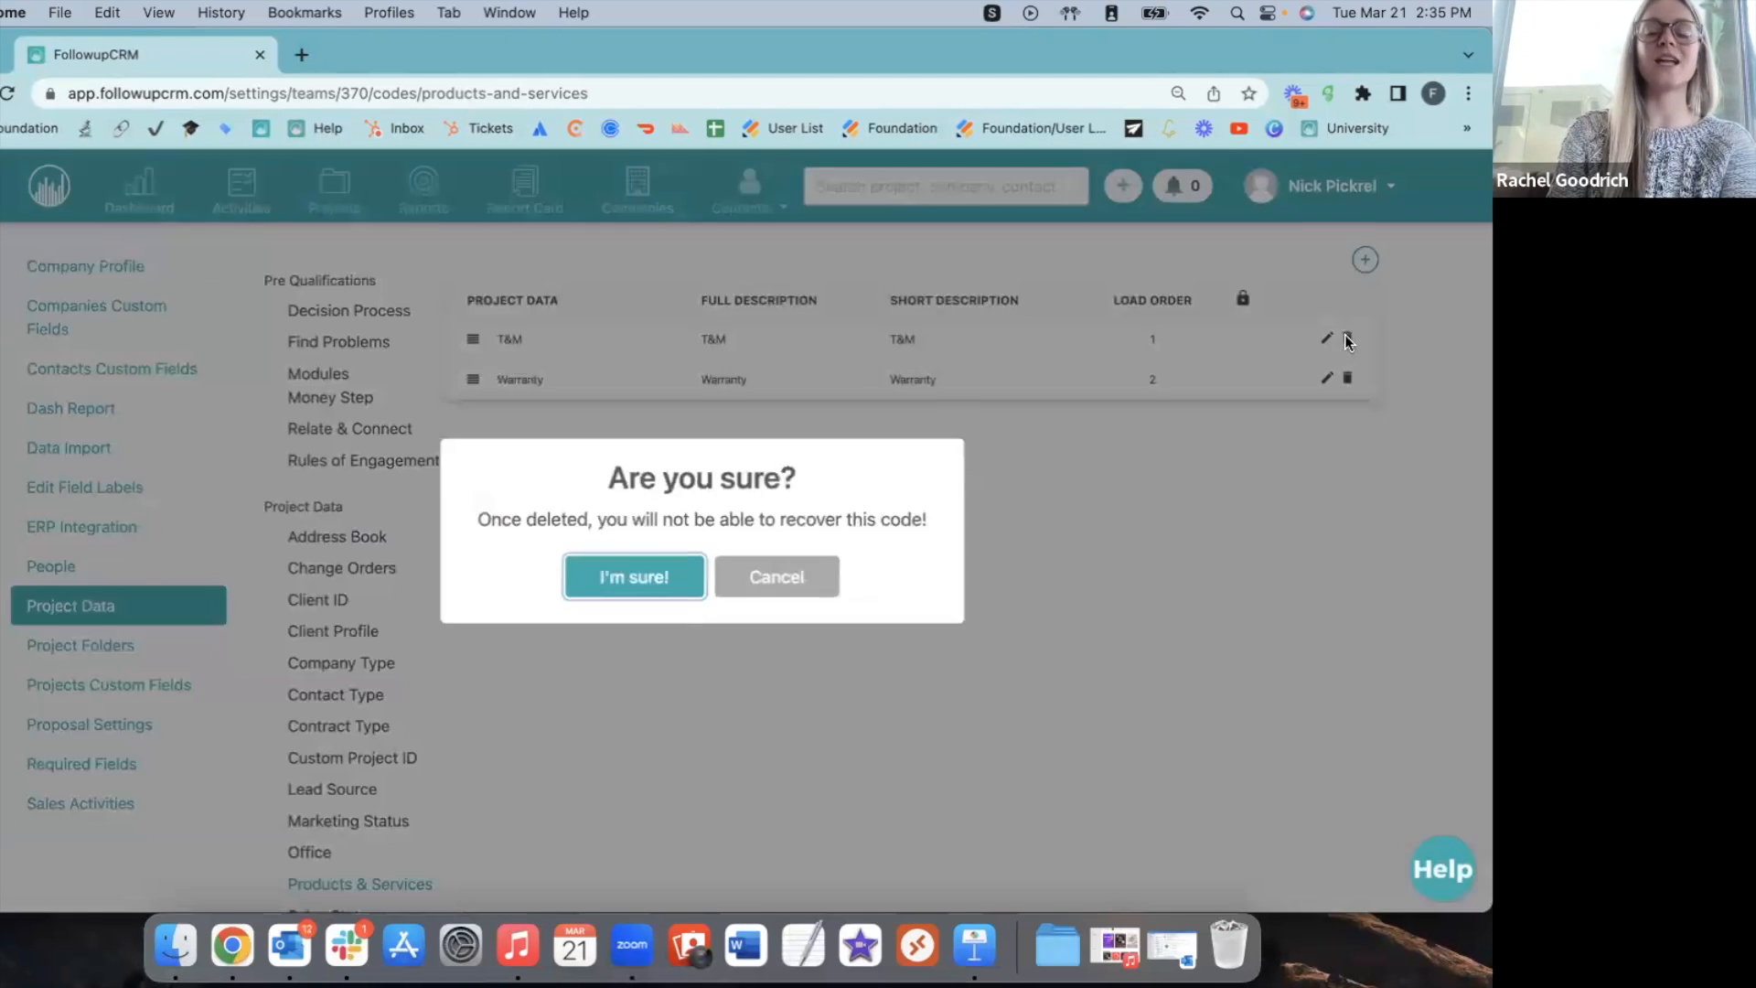
{"action": "left_click", "coordinate": [611, 578]}
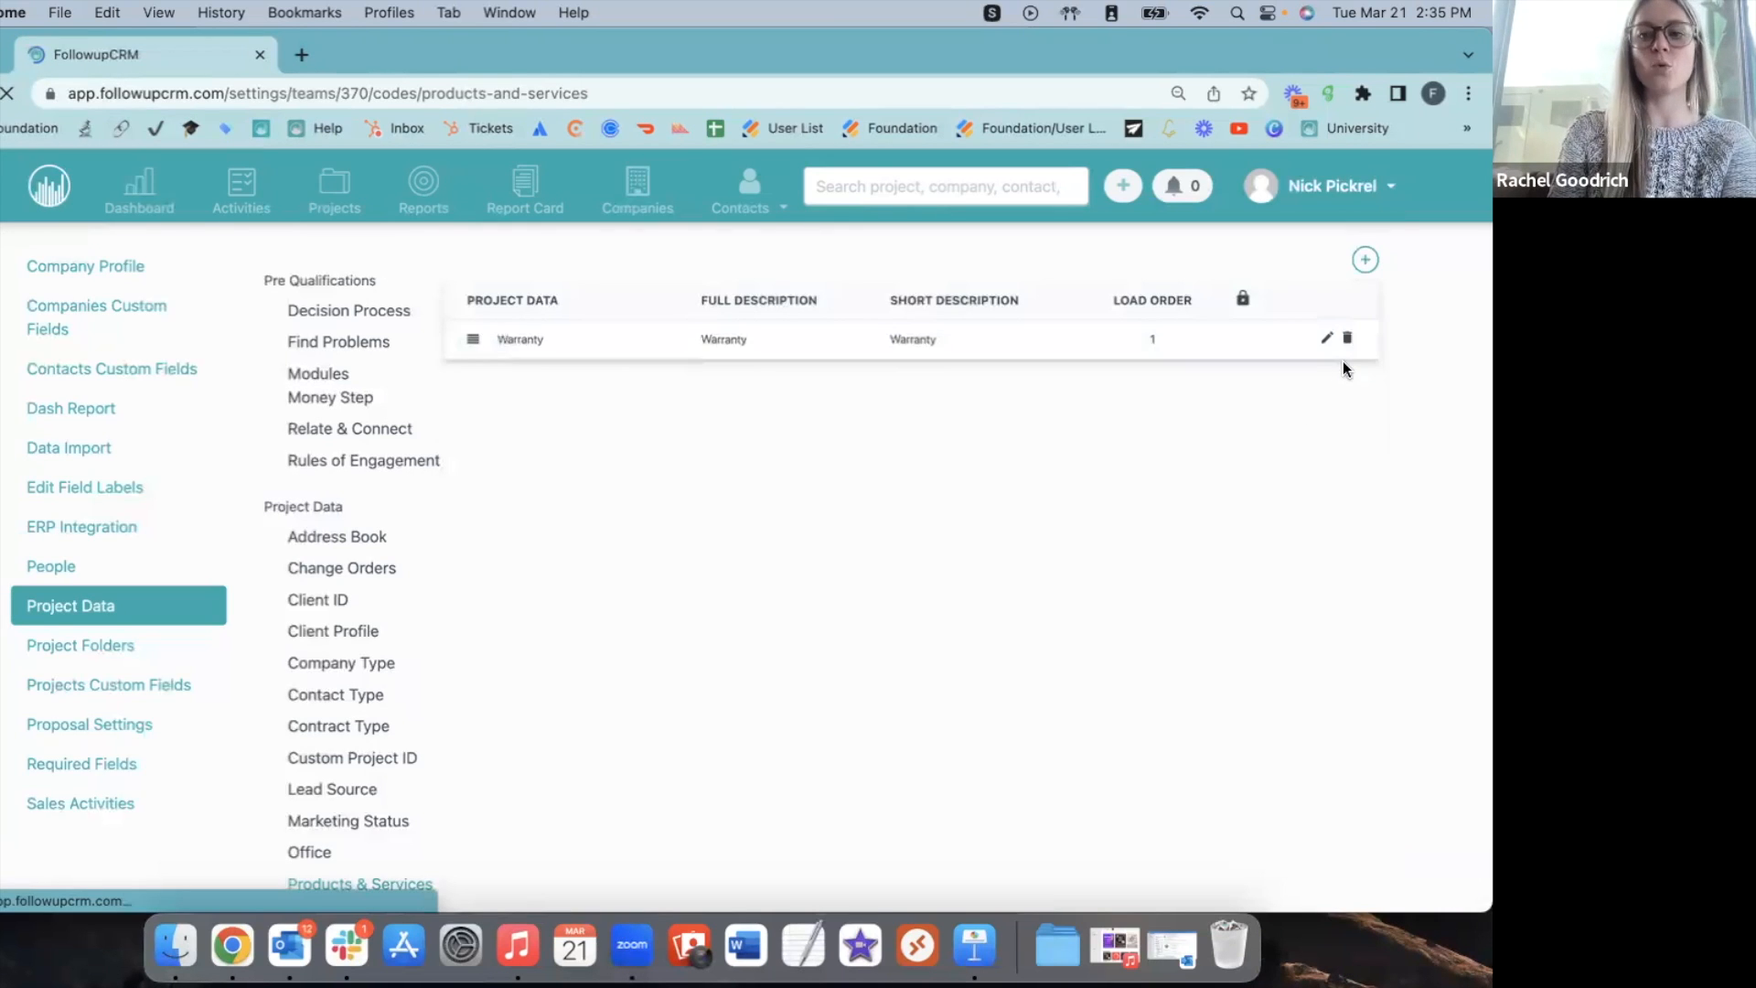
Change the Warranty entry's project data name, full description and short description to Paving and save it.
{"action": "left_click", "coordinate": [844, 316]}
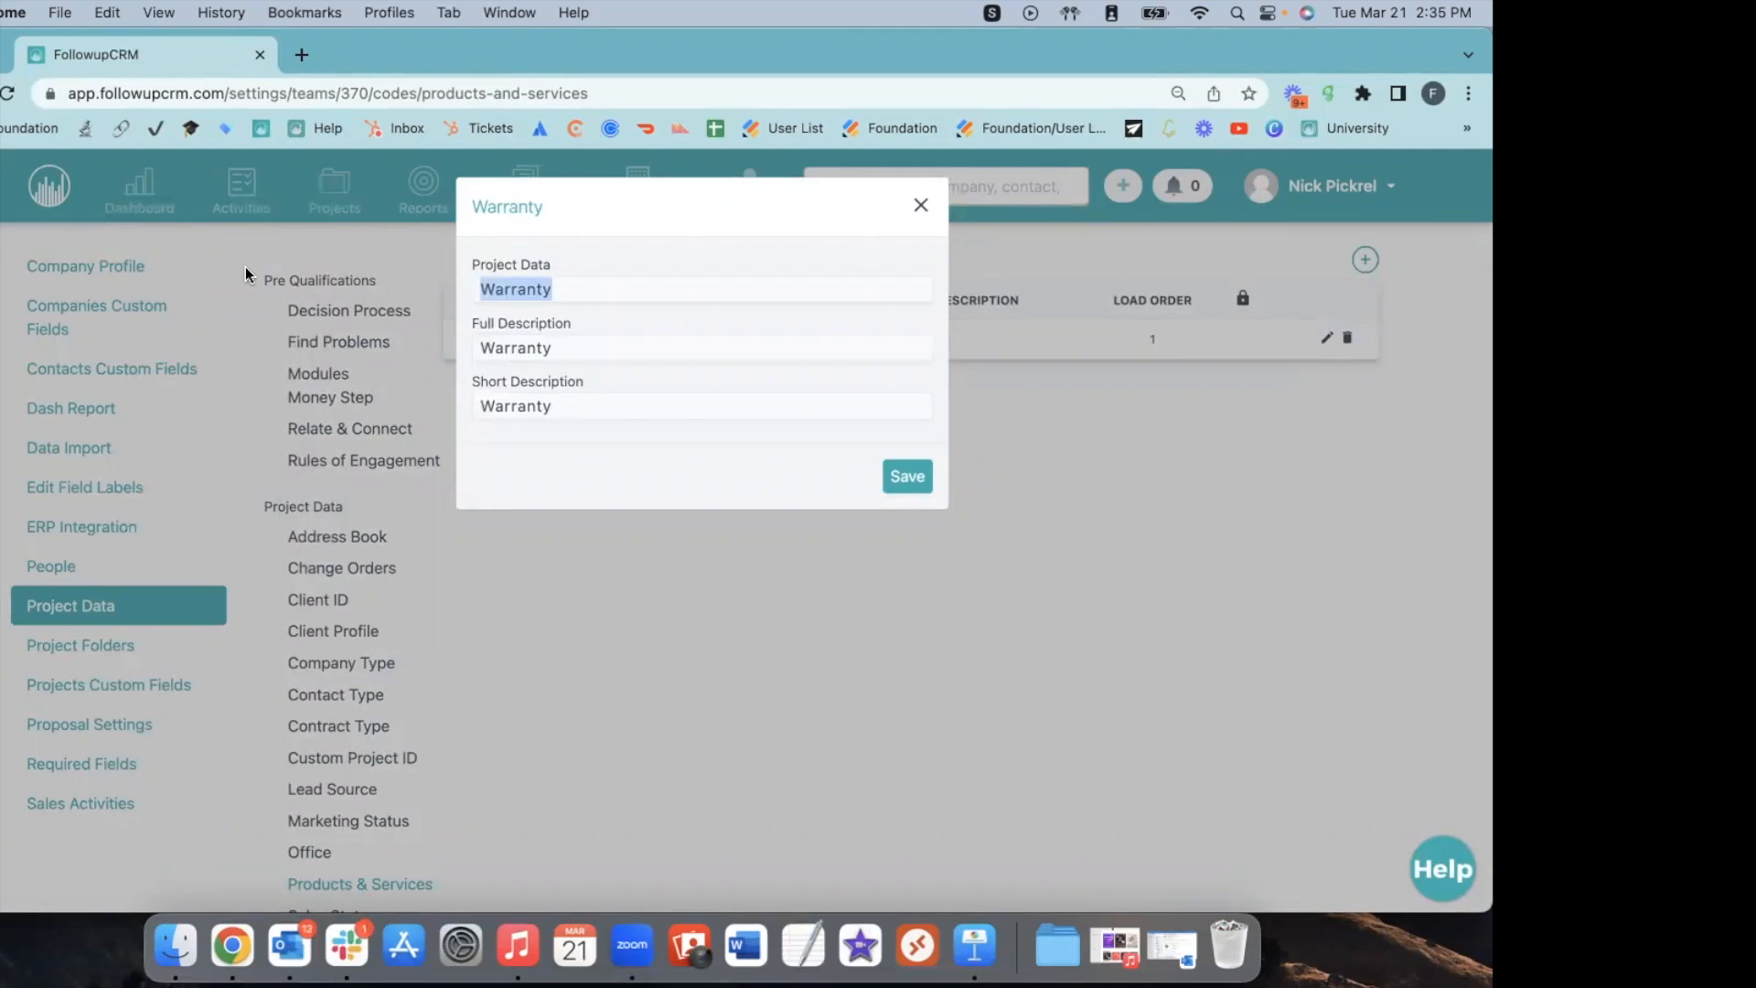
{"action": "type", "text": "Paving"}
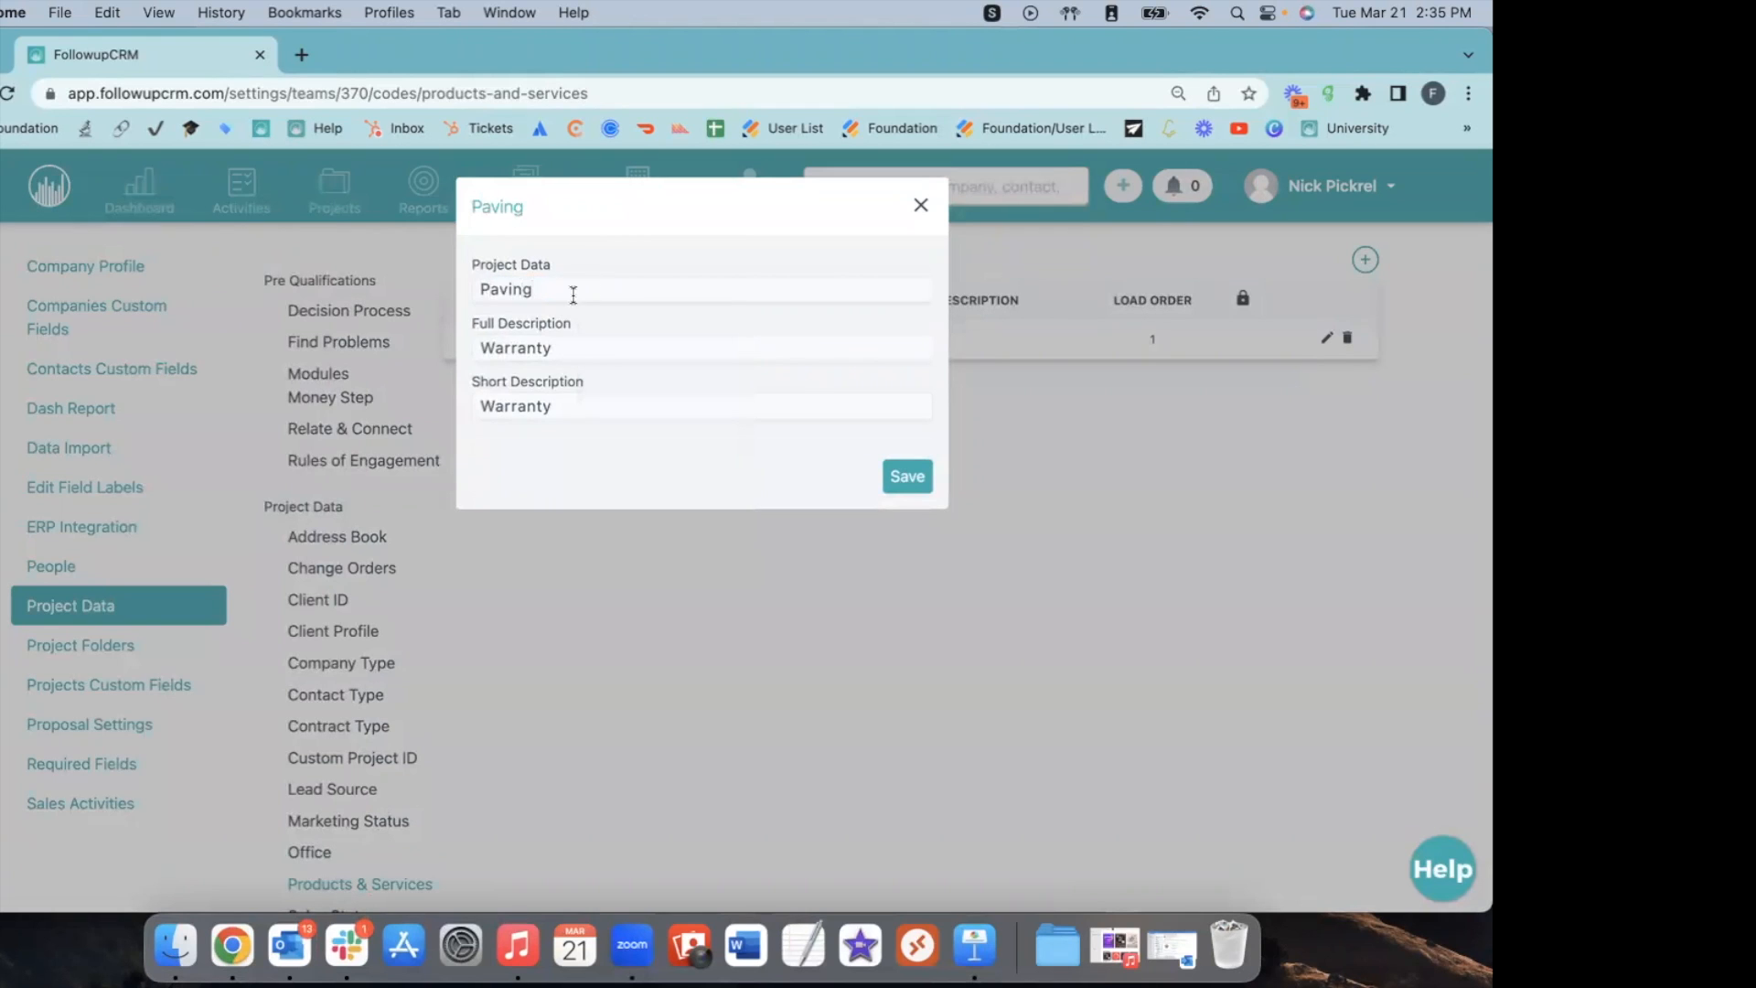
{"action": "double_click", "coordinate": [598, 353]}
{"action": "type", "text": "Paving"}
{"action": "double_click", "coordinate": [580, 408]}
{"action": "type", "text": "Paving"}
{"action": "left_click", "coordinate": [902, 477]}
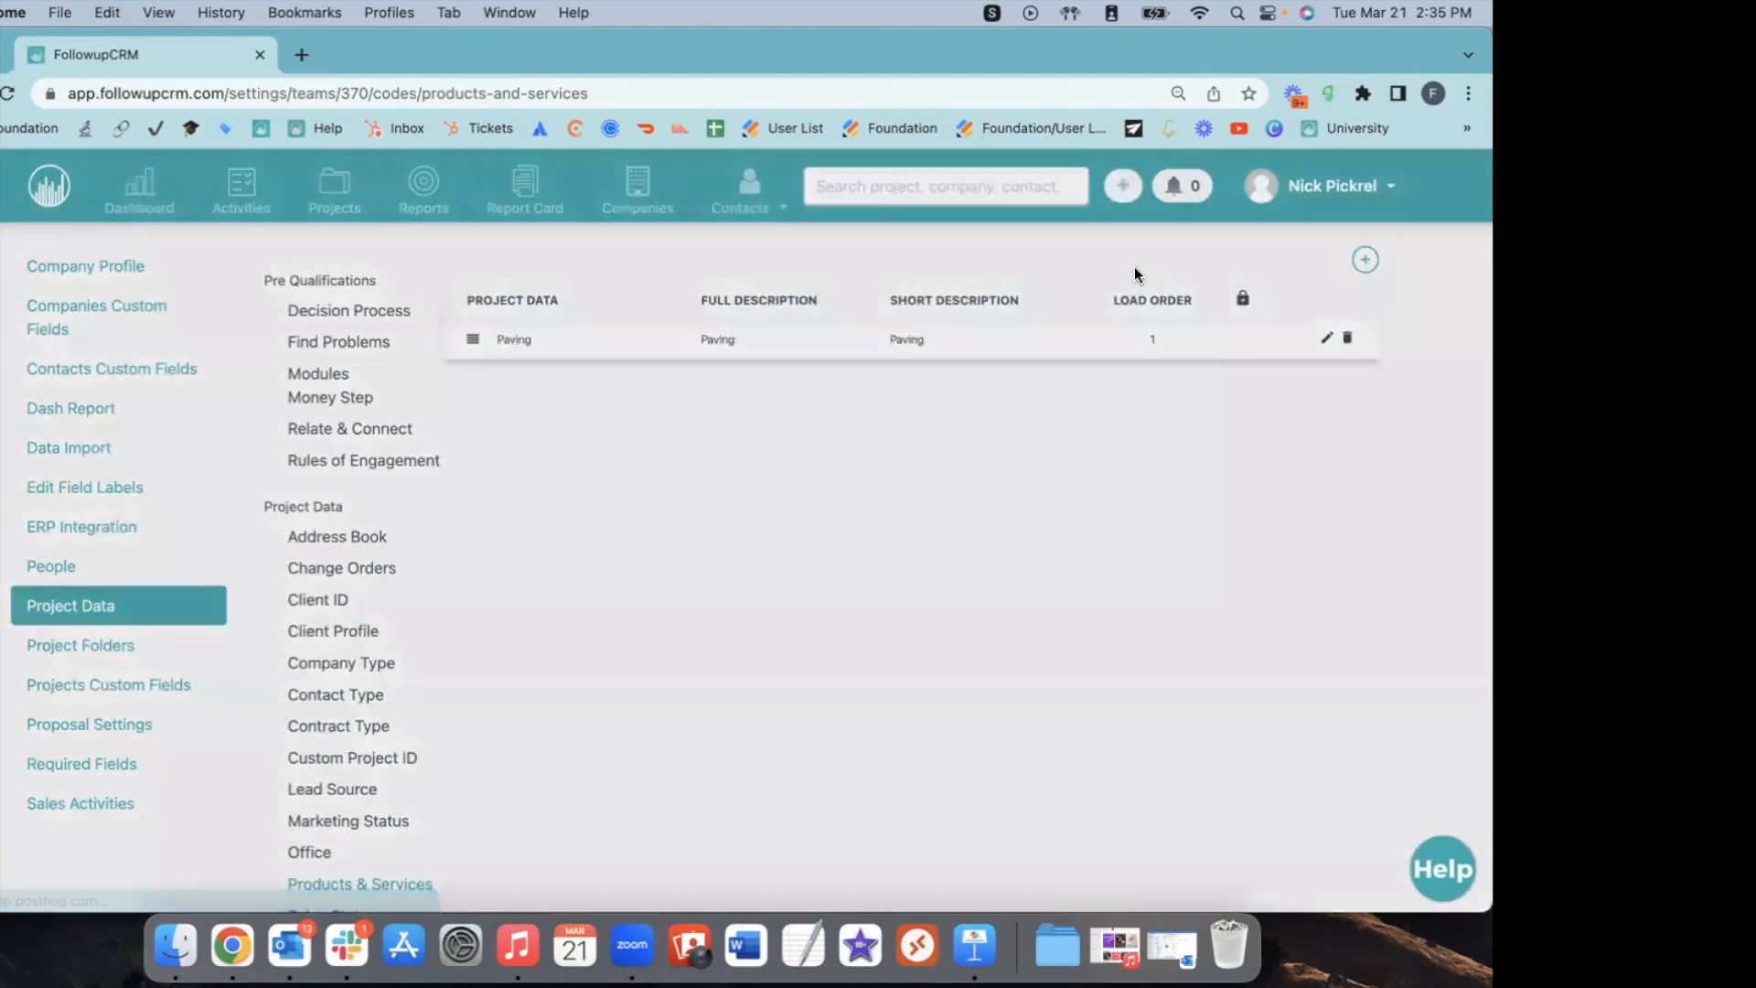
Add a new Products & Services entry with Excavation as its project data name.
{"action": "left_click", "coordinate": [1365, 259]}
{"action": "left_click", "coordinate": [508, 289]}
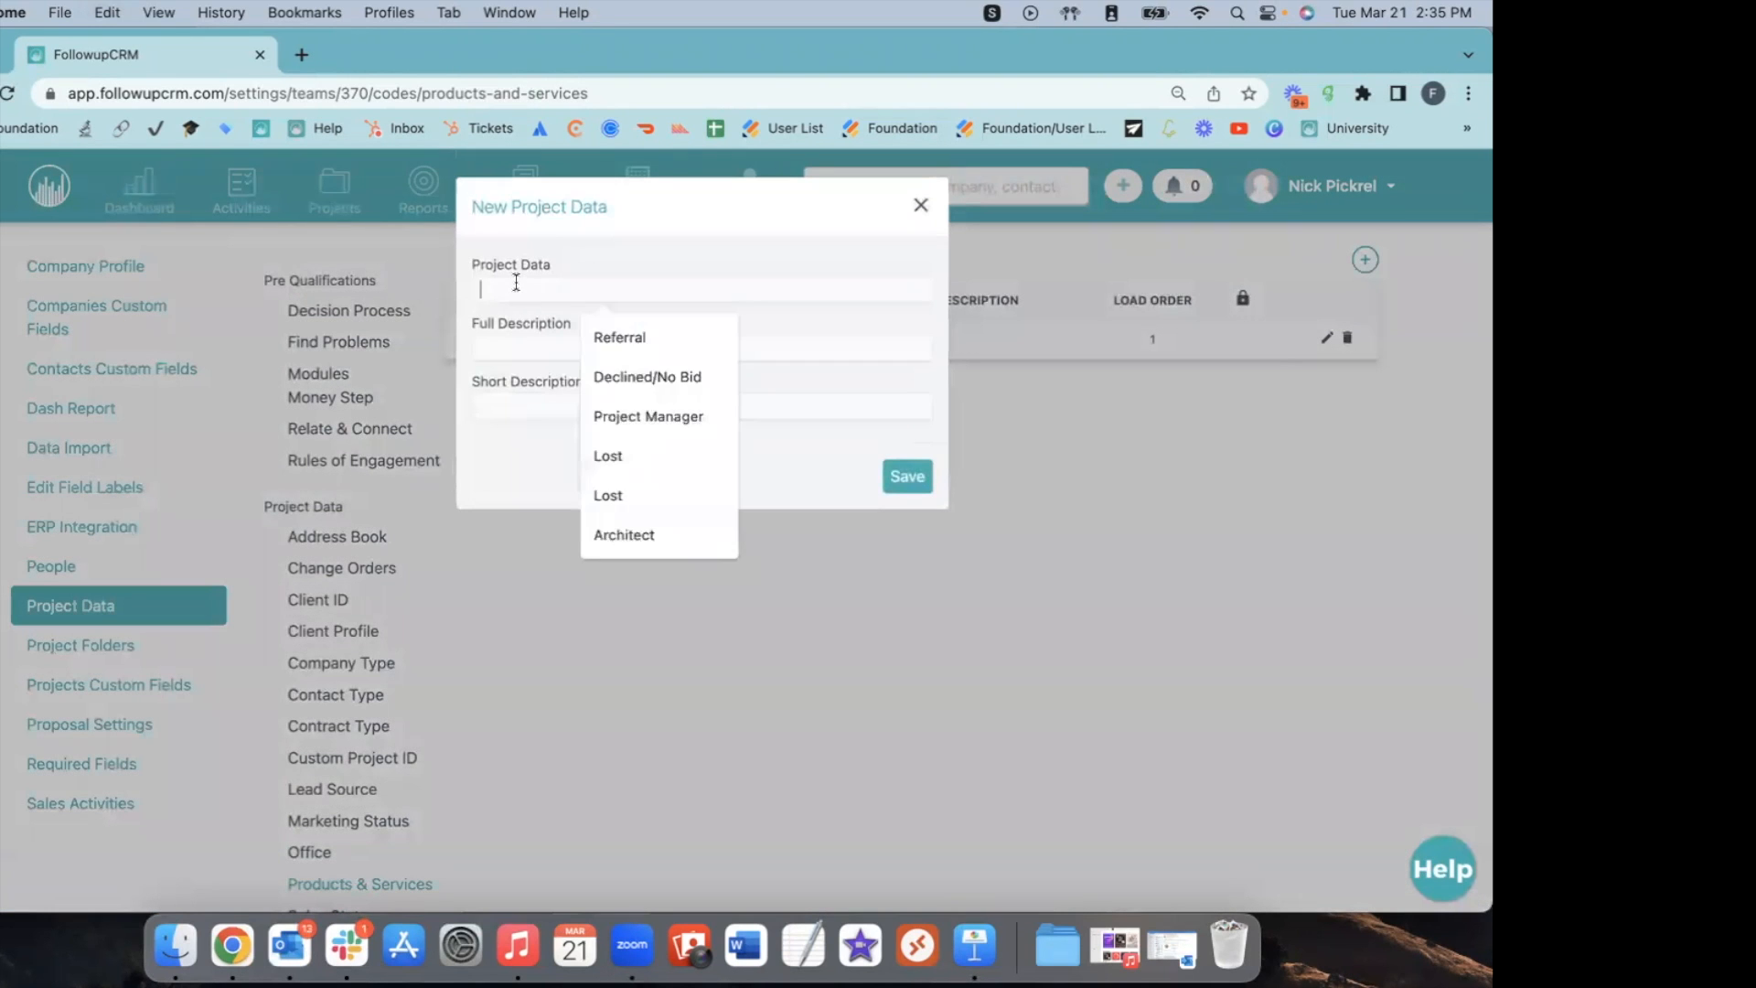
{"action": "type", "text": "Excavation"}
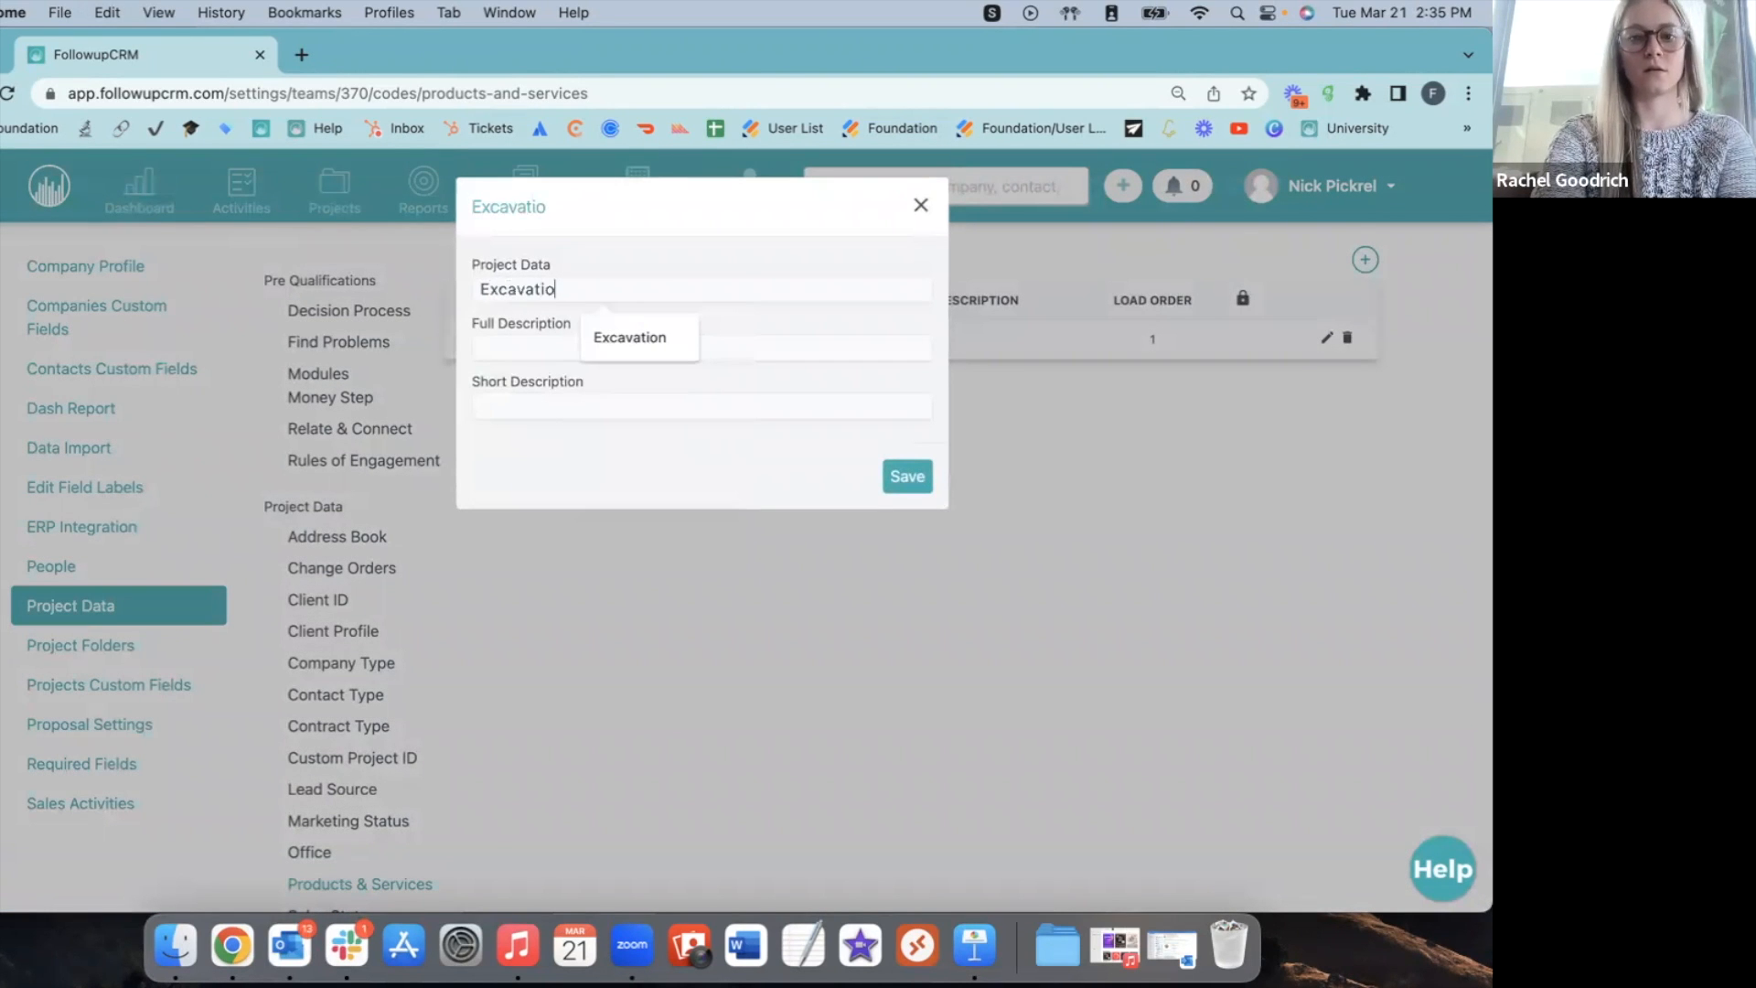
Set the Contract Type field's label to Project Type, save it, and return to the Products & Services project data.
{"action": "type", "text": "Type"}
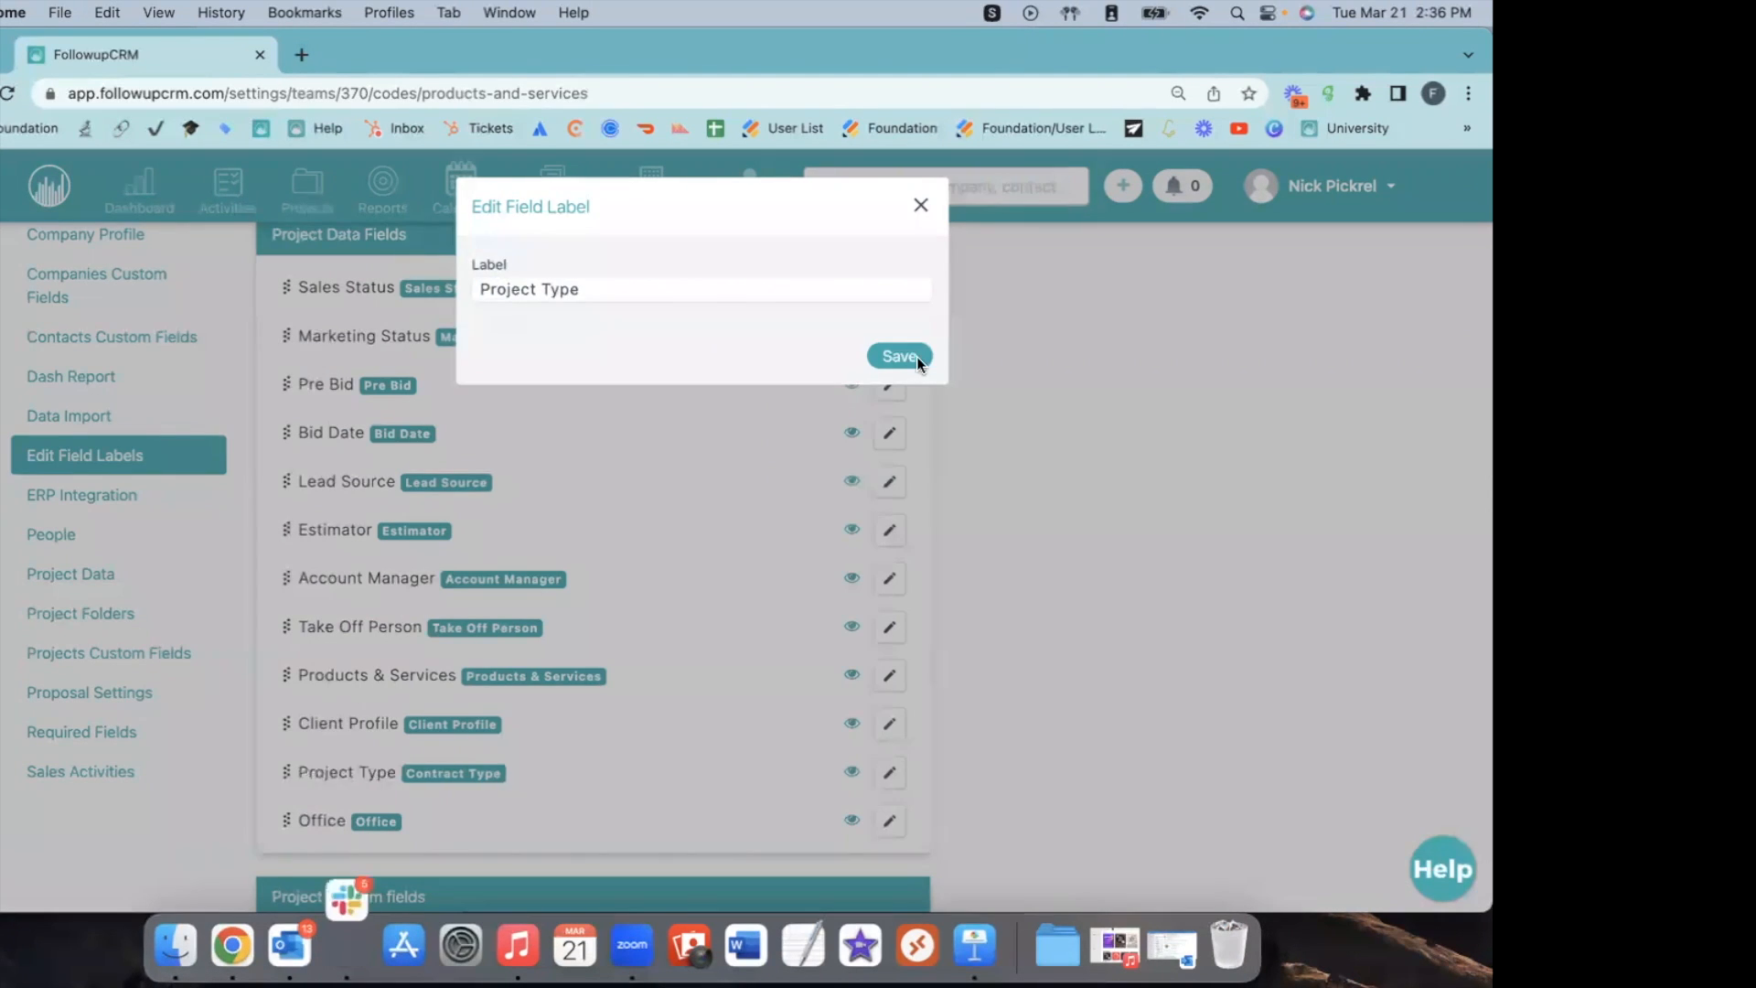
{"action": "left_click", "coordinate": [912, 362]}
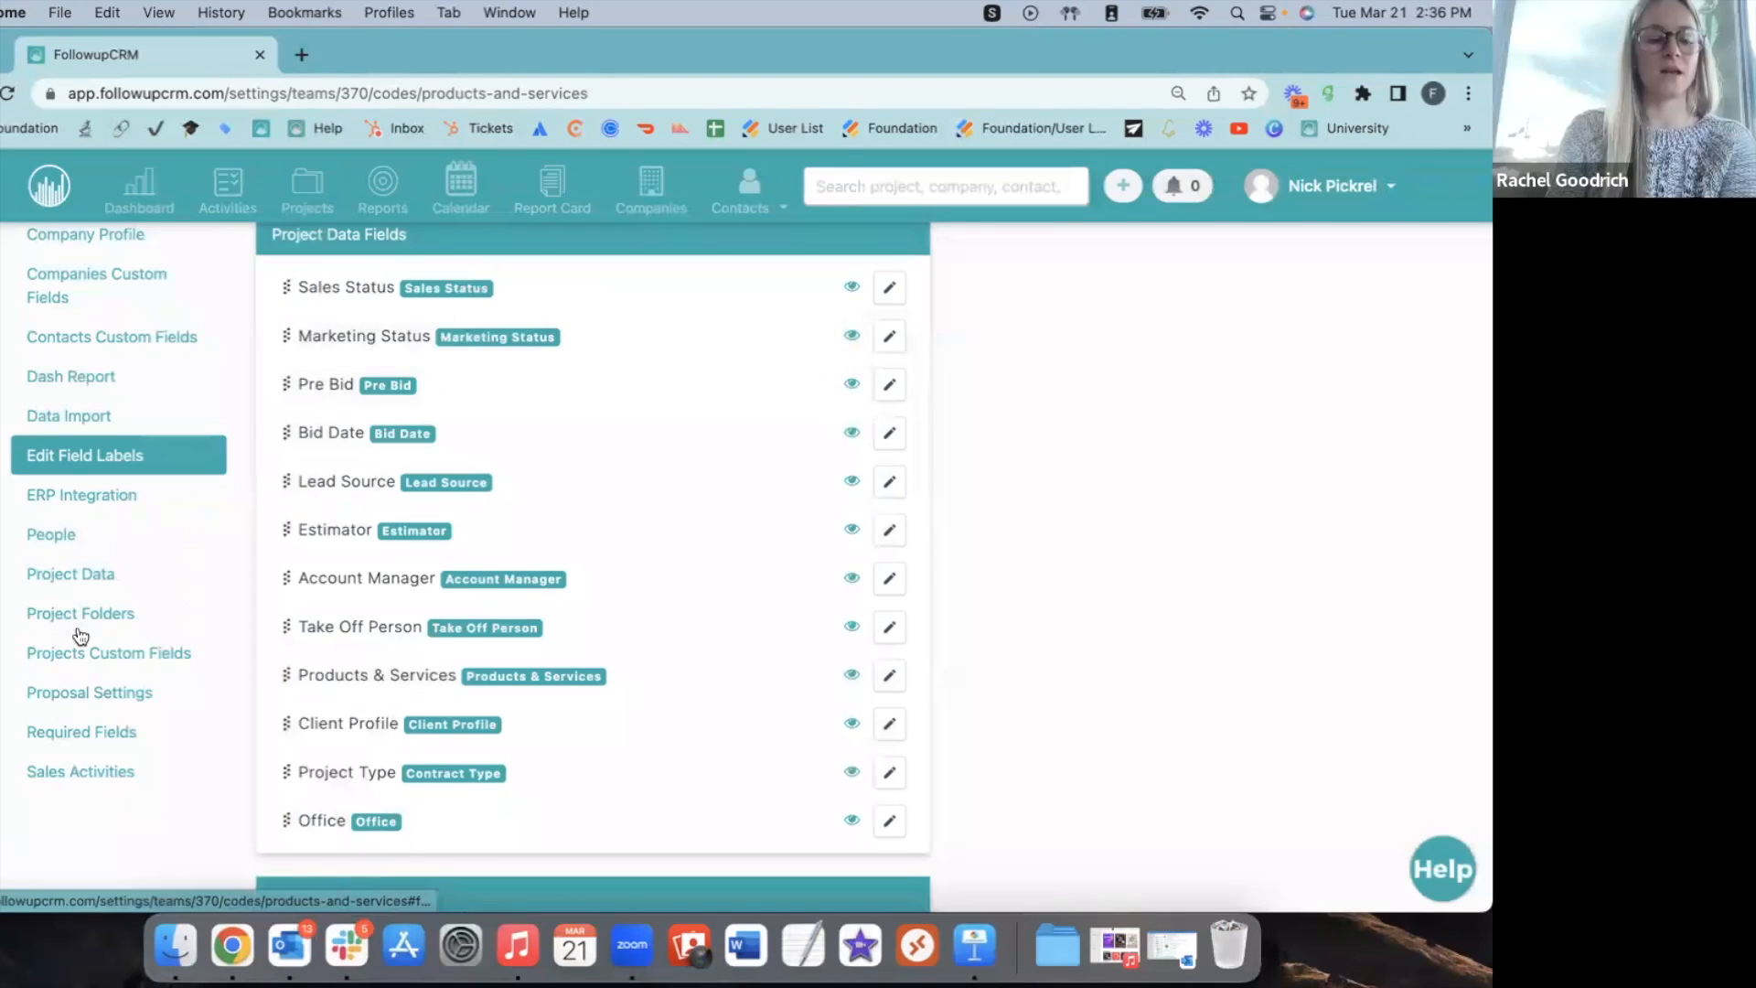
{"action": "left_click", "coordinate": [73, 575]}
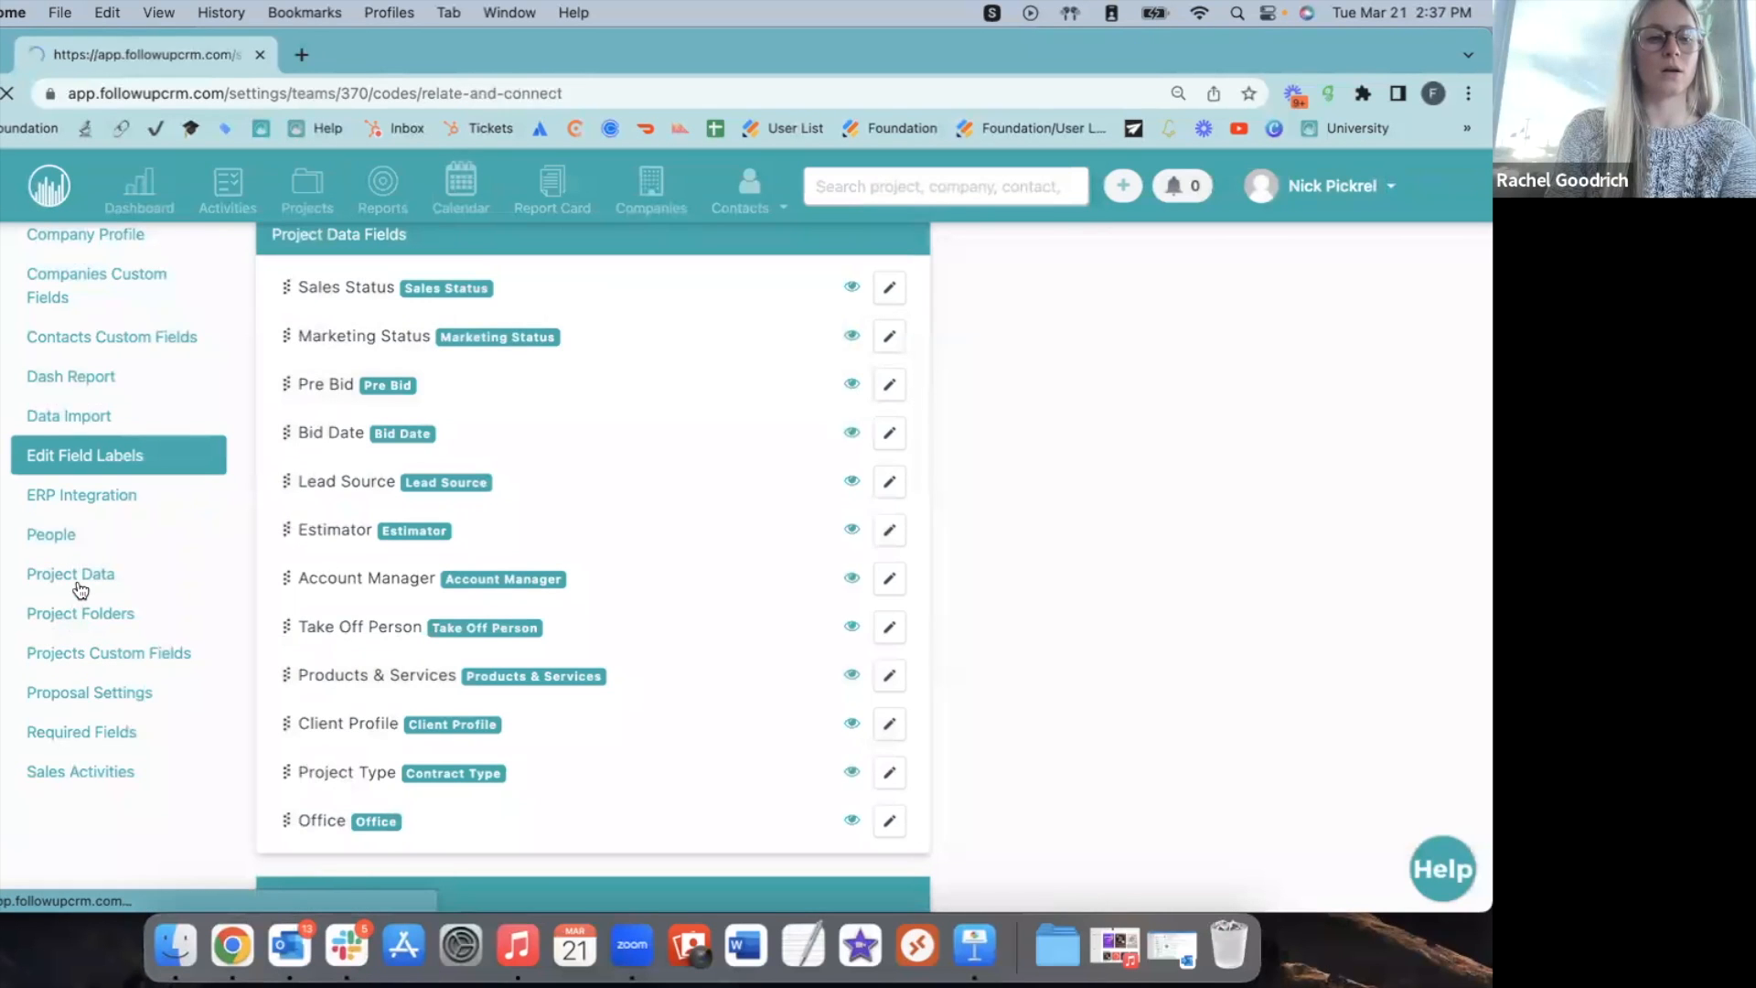
{"action": "scroll", "coordinate": [576, 652], "scroll_direction": "down", "scroll_amount": 1}
{"action": "left_click", "coordinate": [365, 836]}
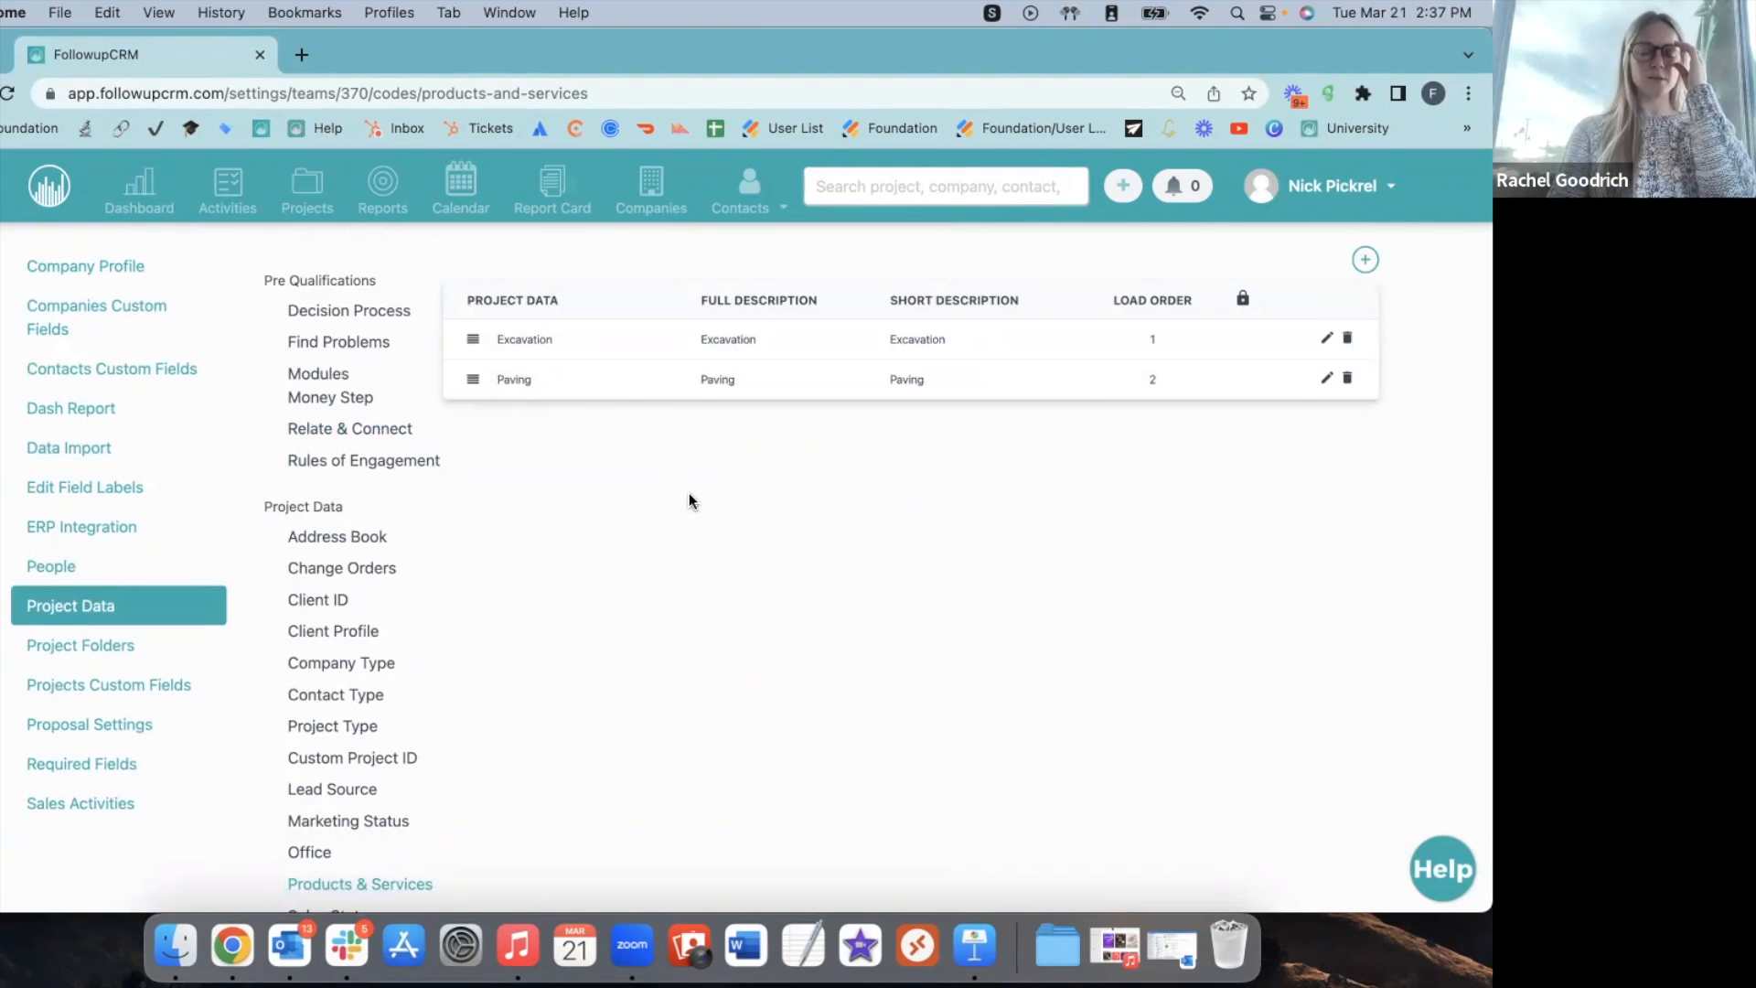
Change the label of the Products & Services field to Work Type in the field label settings.
{"action": "scroll", "coordinate": [353, 580], "scroll_direction": "down", "scroll_amount": 1}
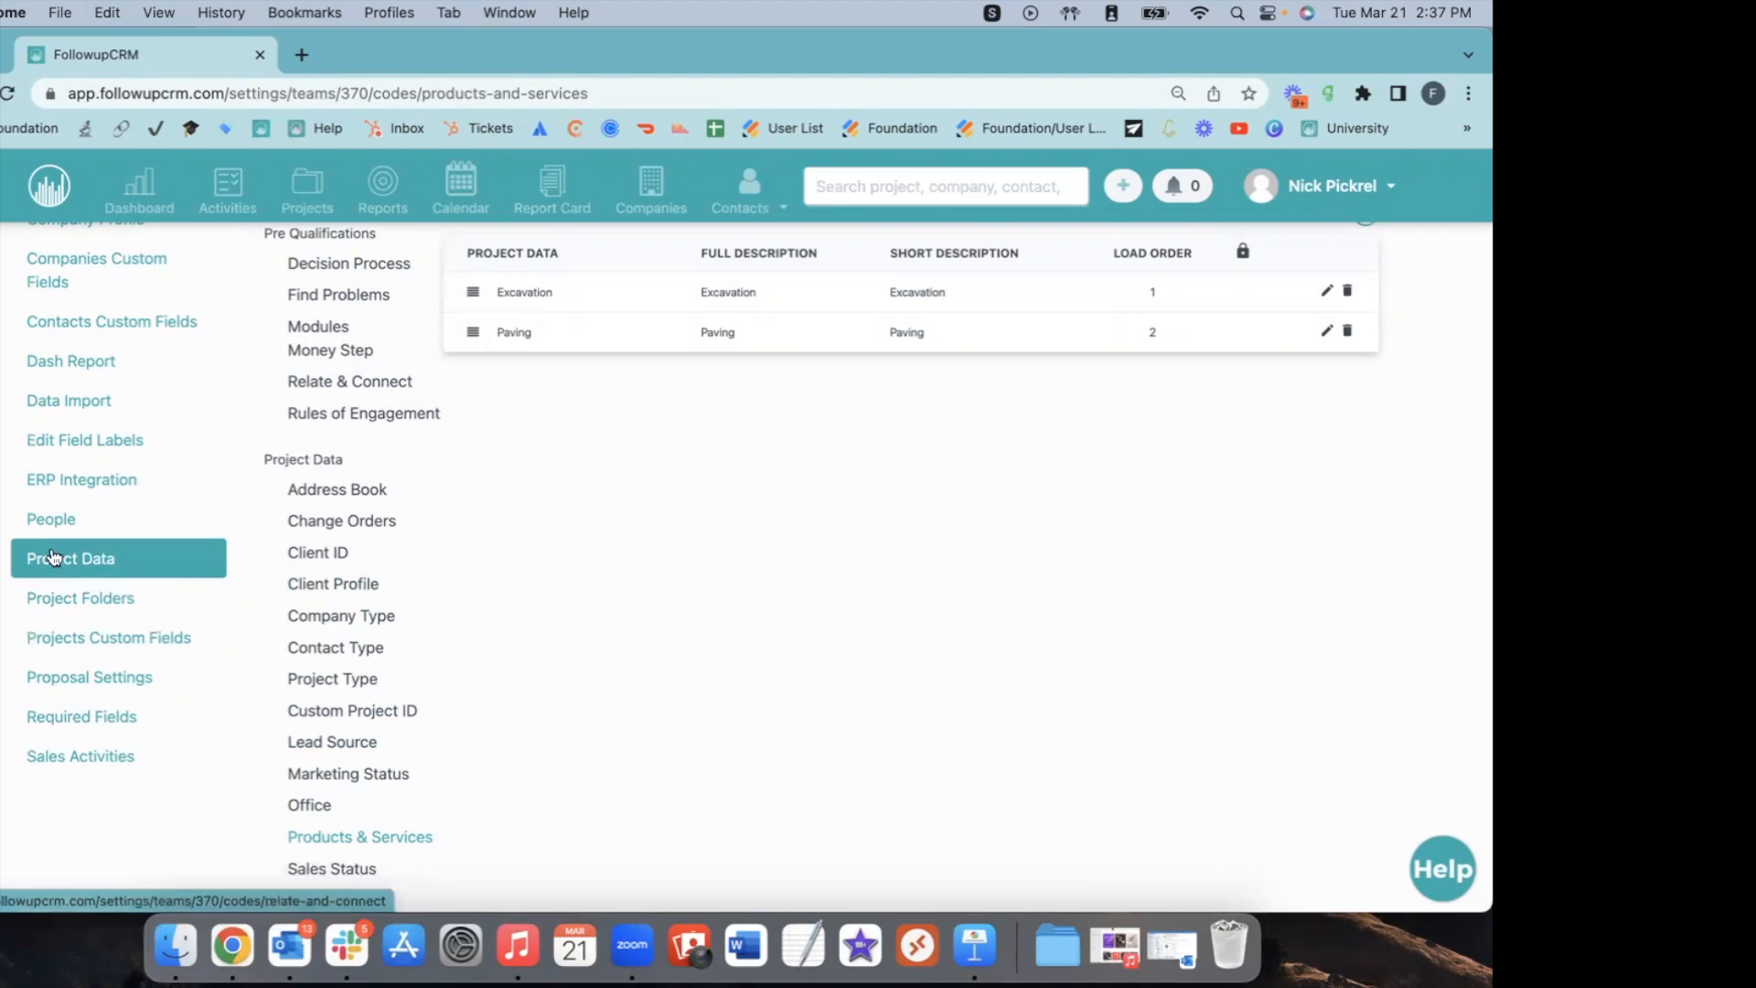
{"action": "left_click", "coordinate": [90, 447]}
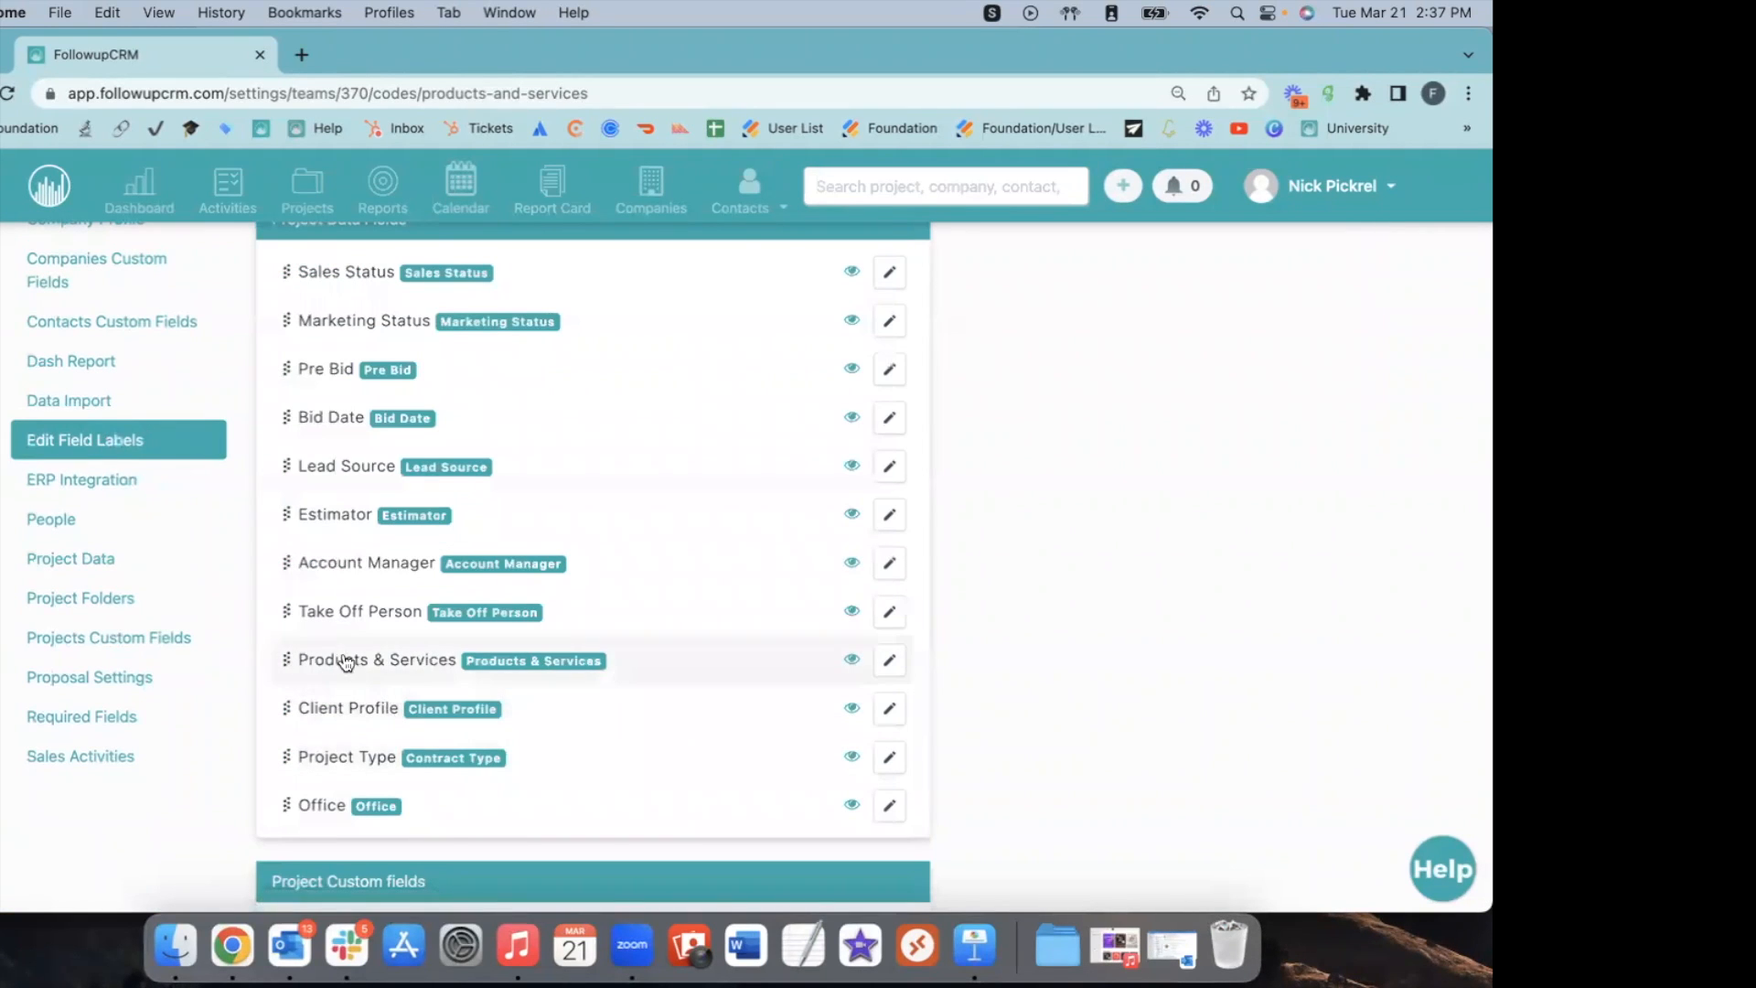
{"action": "left_click_drag", "start_coordinate": [283, 659], "coordinate": [423, 760]}
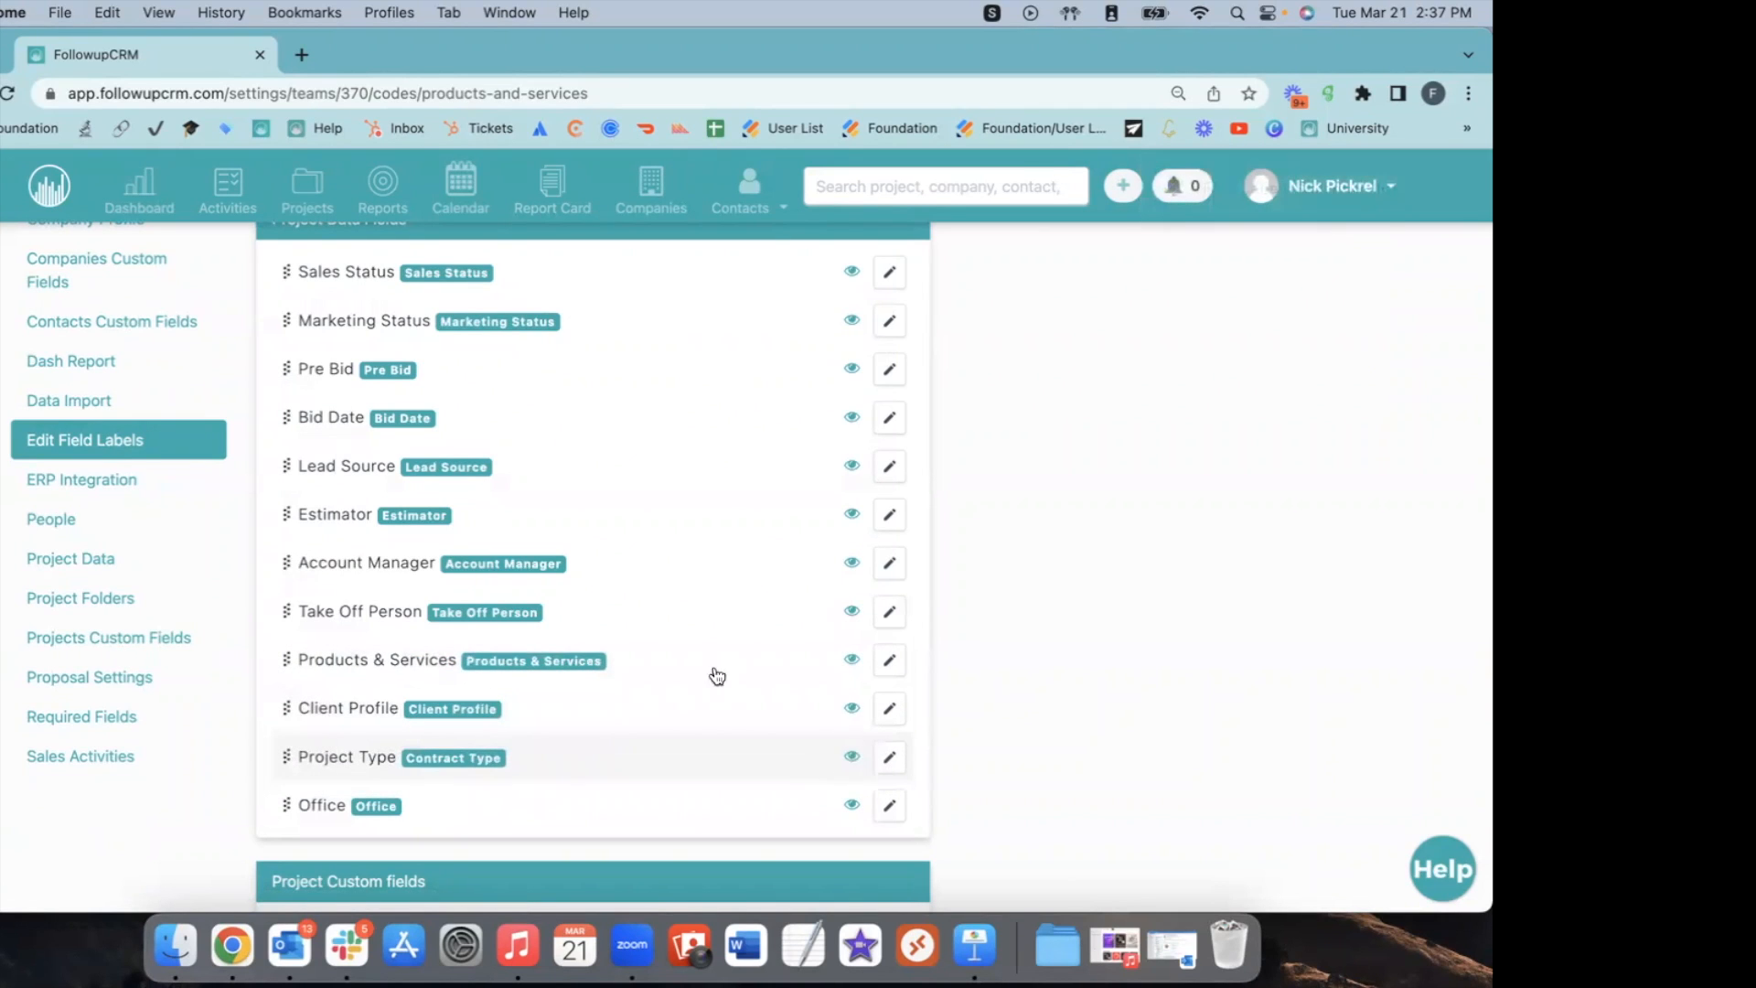
{"action": "left_click", "coordinate": [888, 660]}
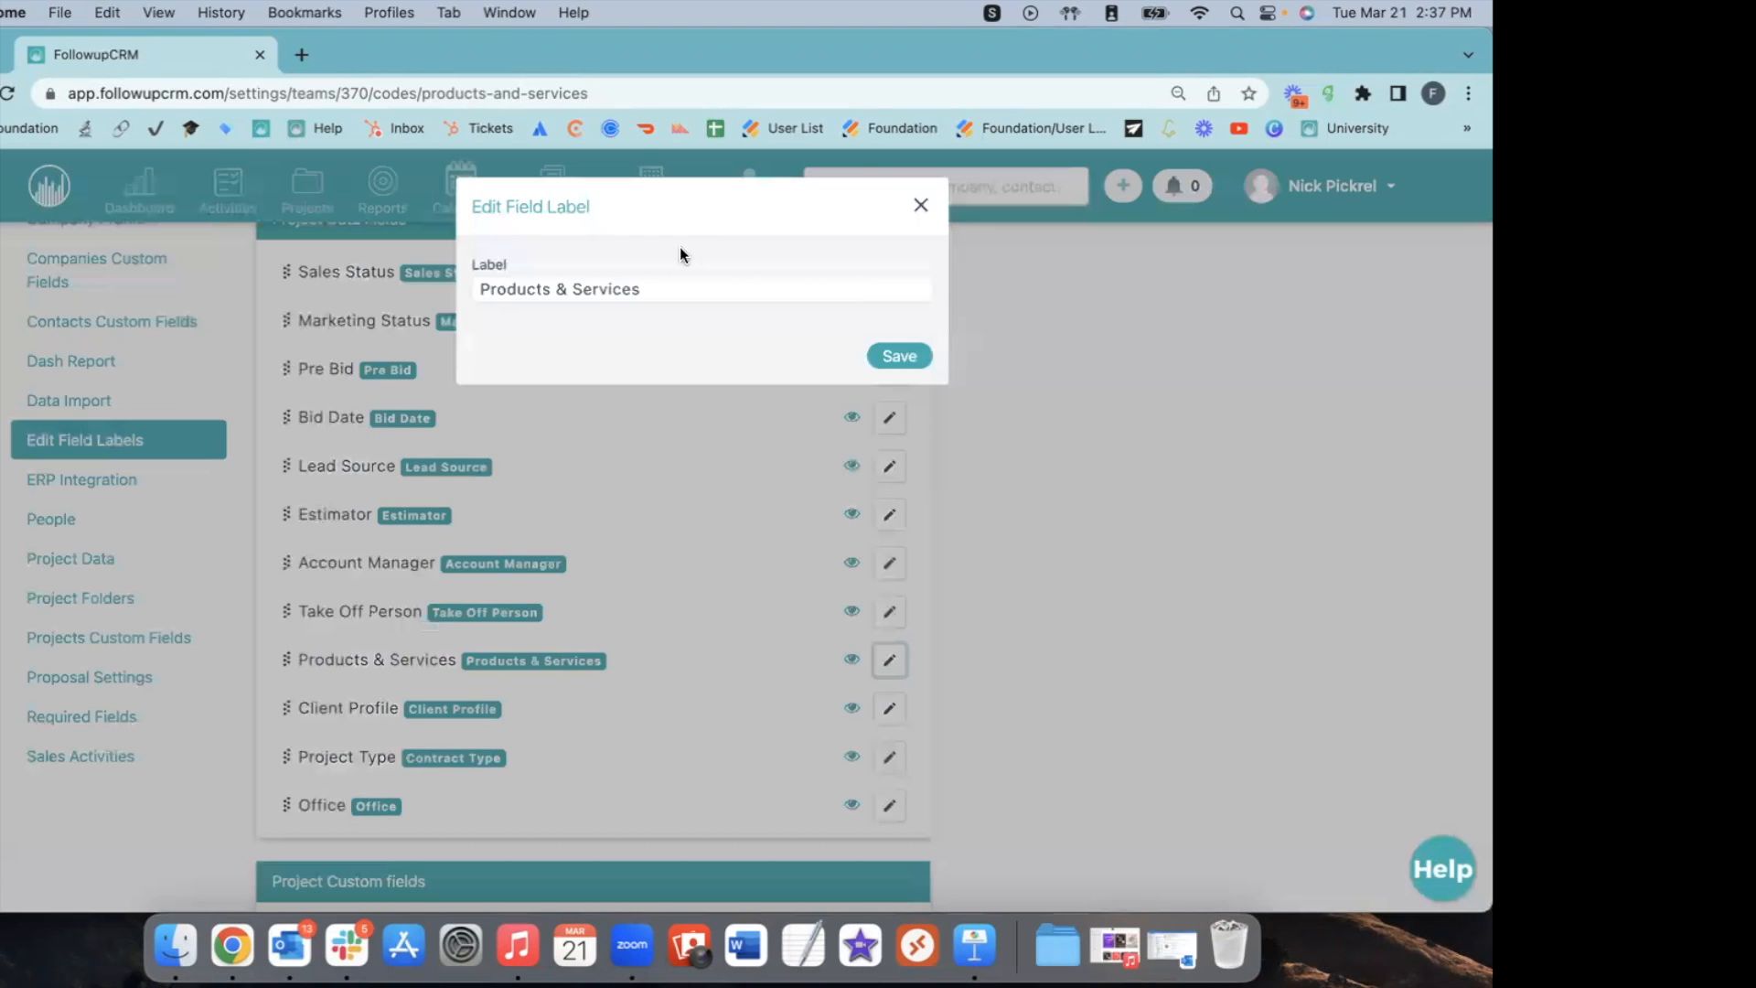
{"action": "left_click_drag", "start_coordinate": [657, 297], "coordinate": [196, 272]}
{"action": "type", "text": "Wor"}
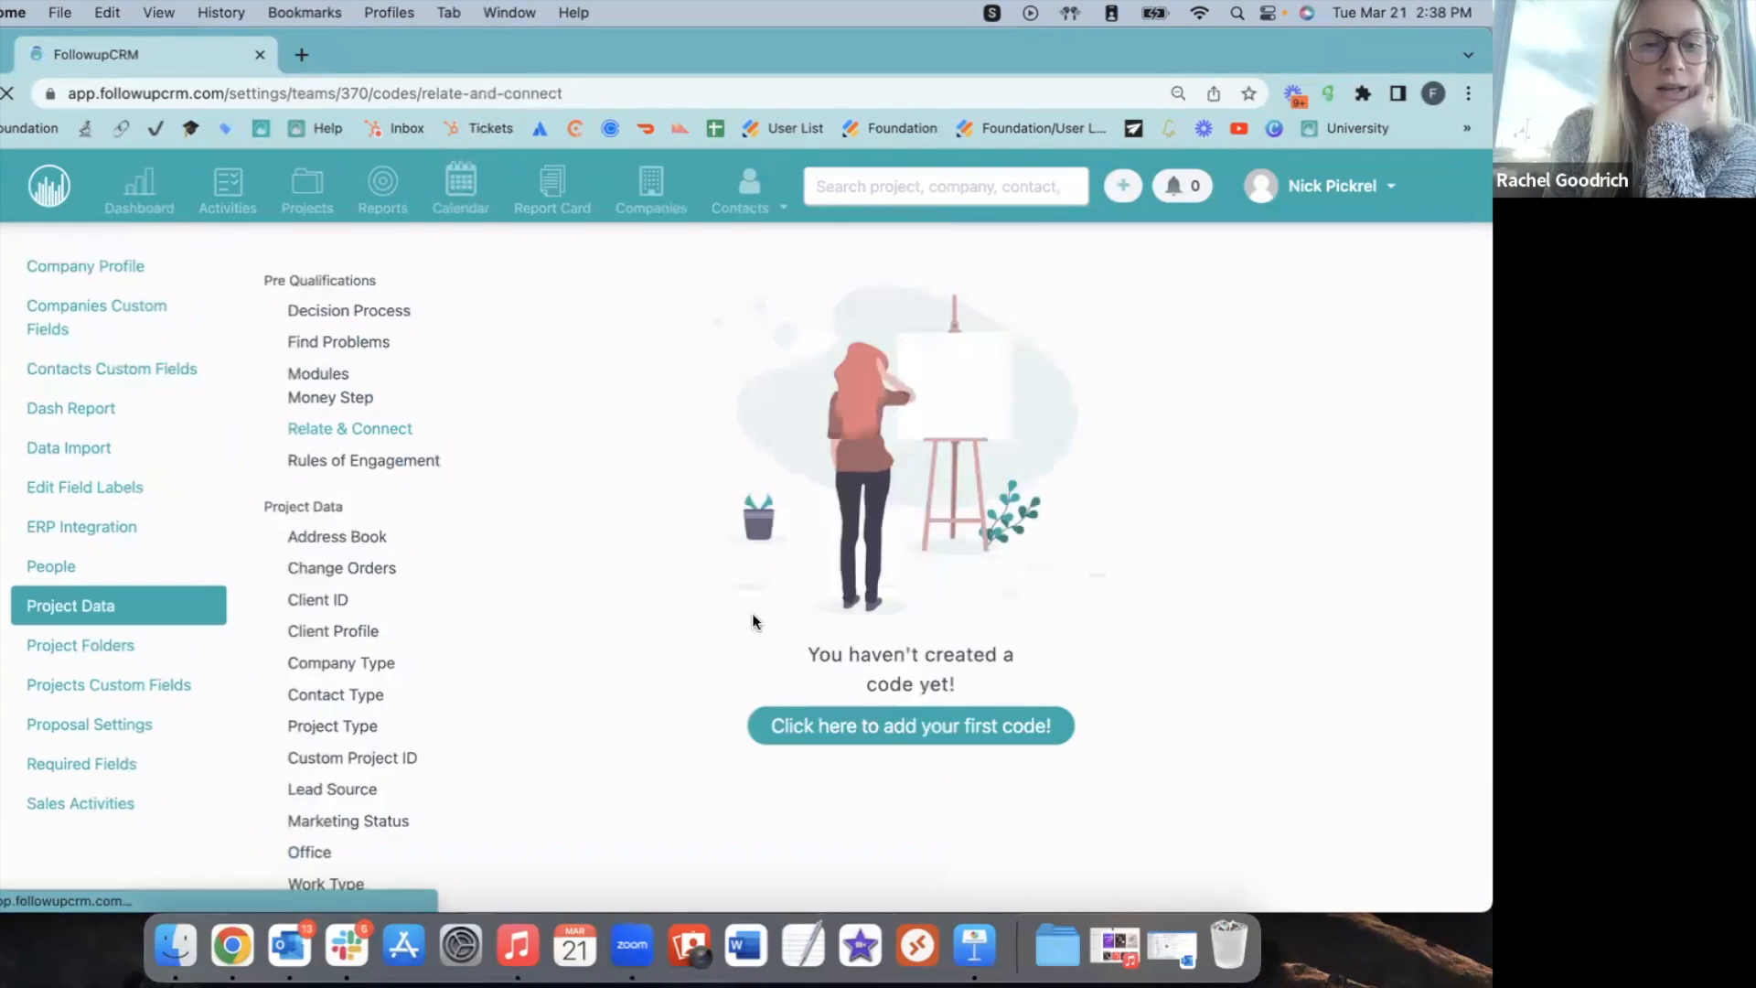
Reorder the project data field labels so that Project Type sits directly below Work Type, above Client Profile.
{"action": "scroll", "coordinate": [752, 621], "scroll_direction": "down", "scroll_amount": 1}
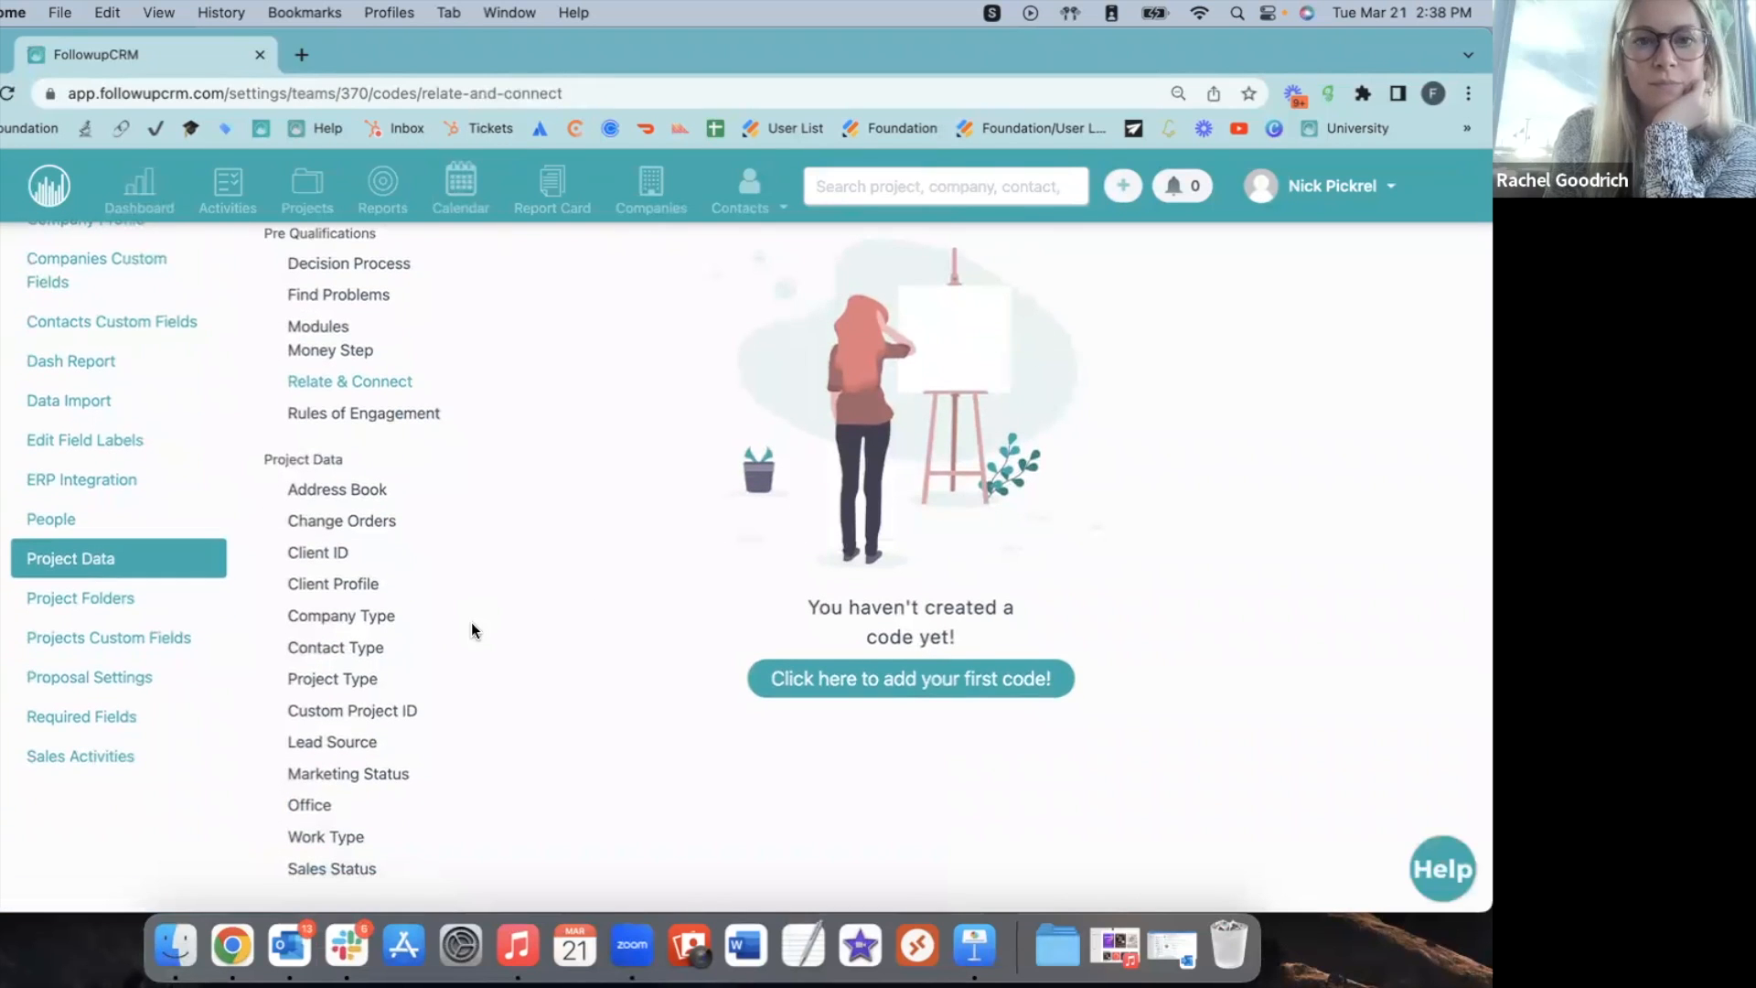
{"action": "left_click", "coordinate": [37, 438]}
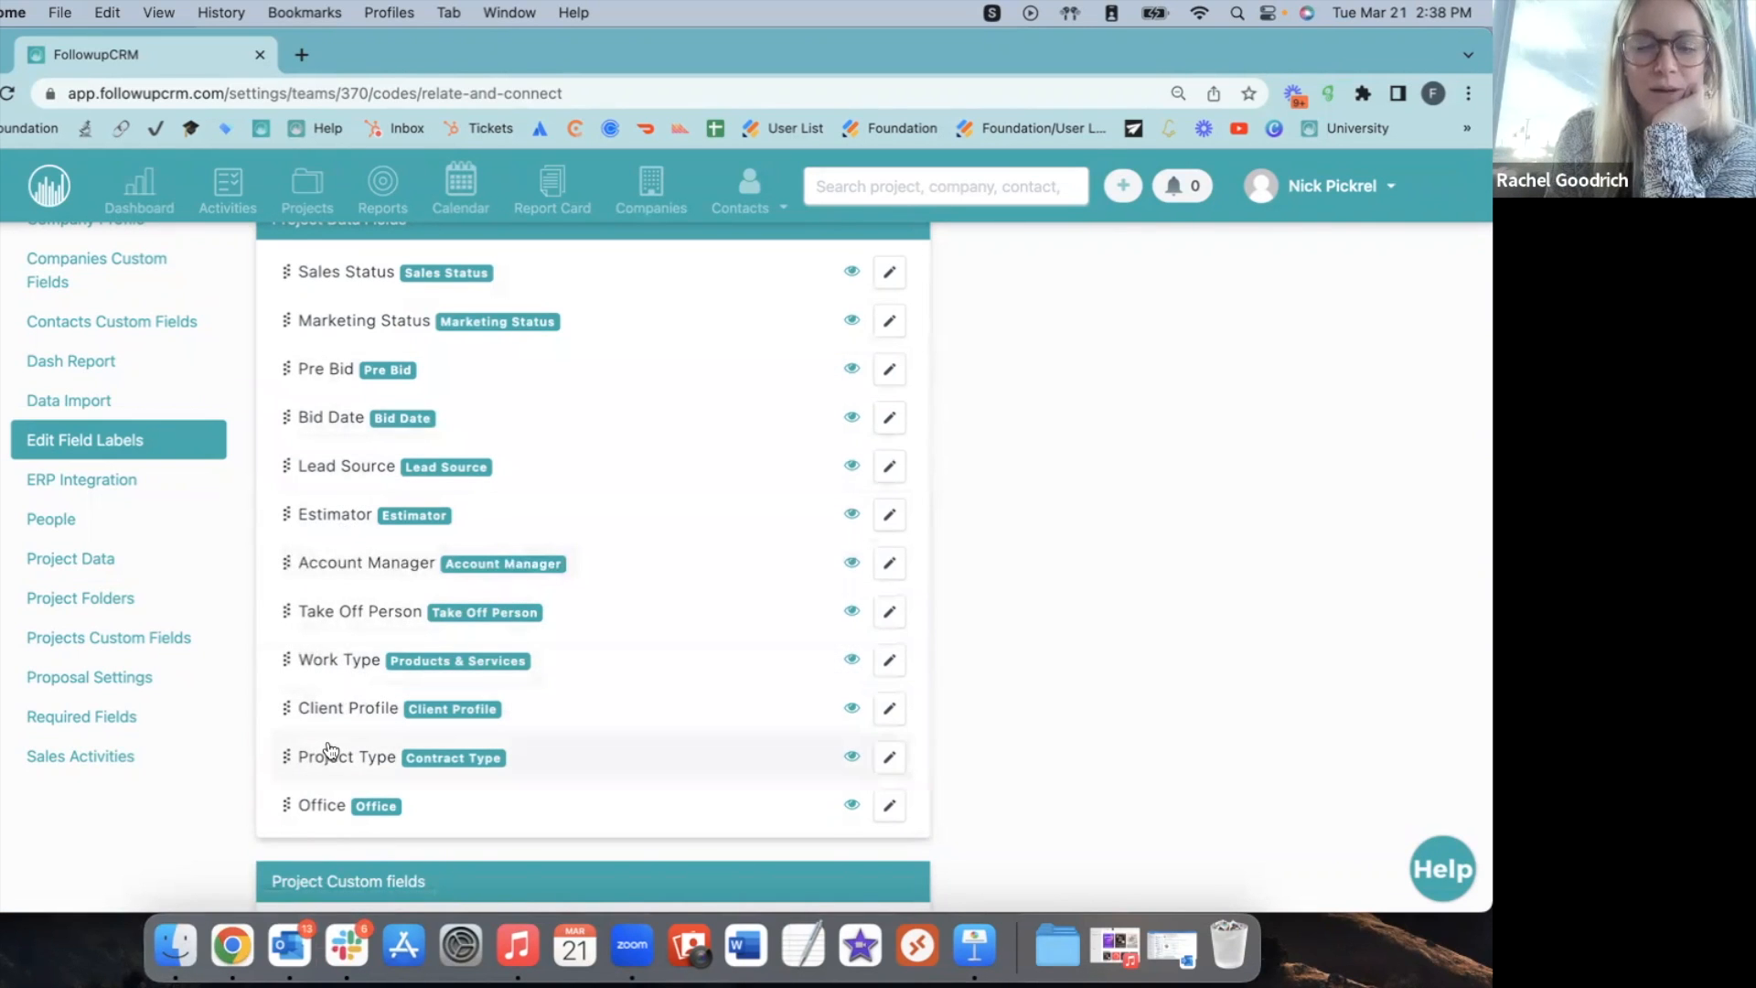
{"action": "mouse_move", "coordinate": [286, 659]}
{"action": "left_mouse_down"}
{"action": "mouse_move", "coordinate": [287, 755]}
{"action": "mouse_move", "coordinate": [283, 693]}
{"action": "left_mouse_up"}
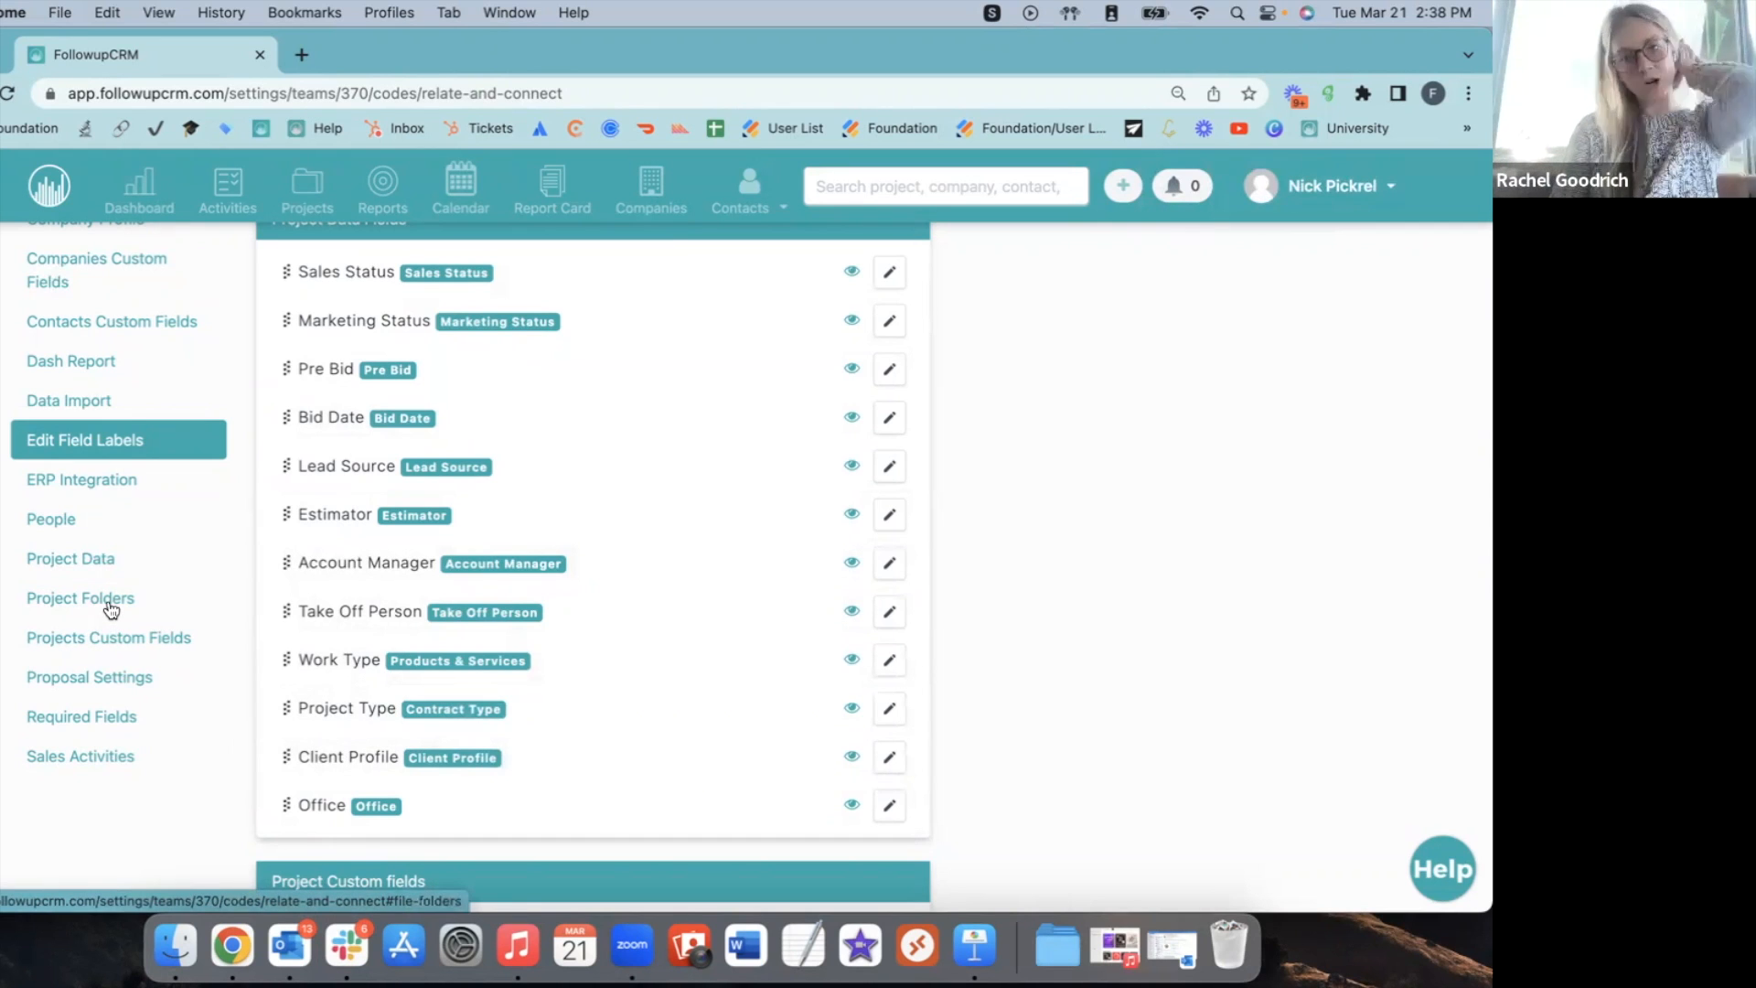
Open the project data settings and review the list of Client Profile entries.
{"action": "left_click", "coordinate": [91, 559]}
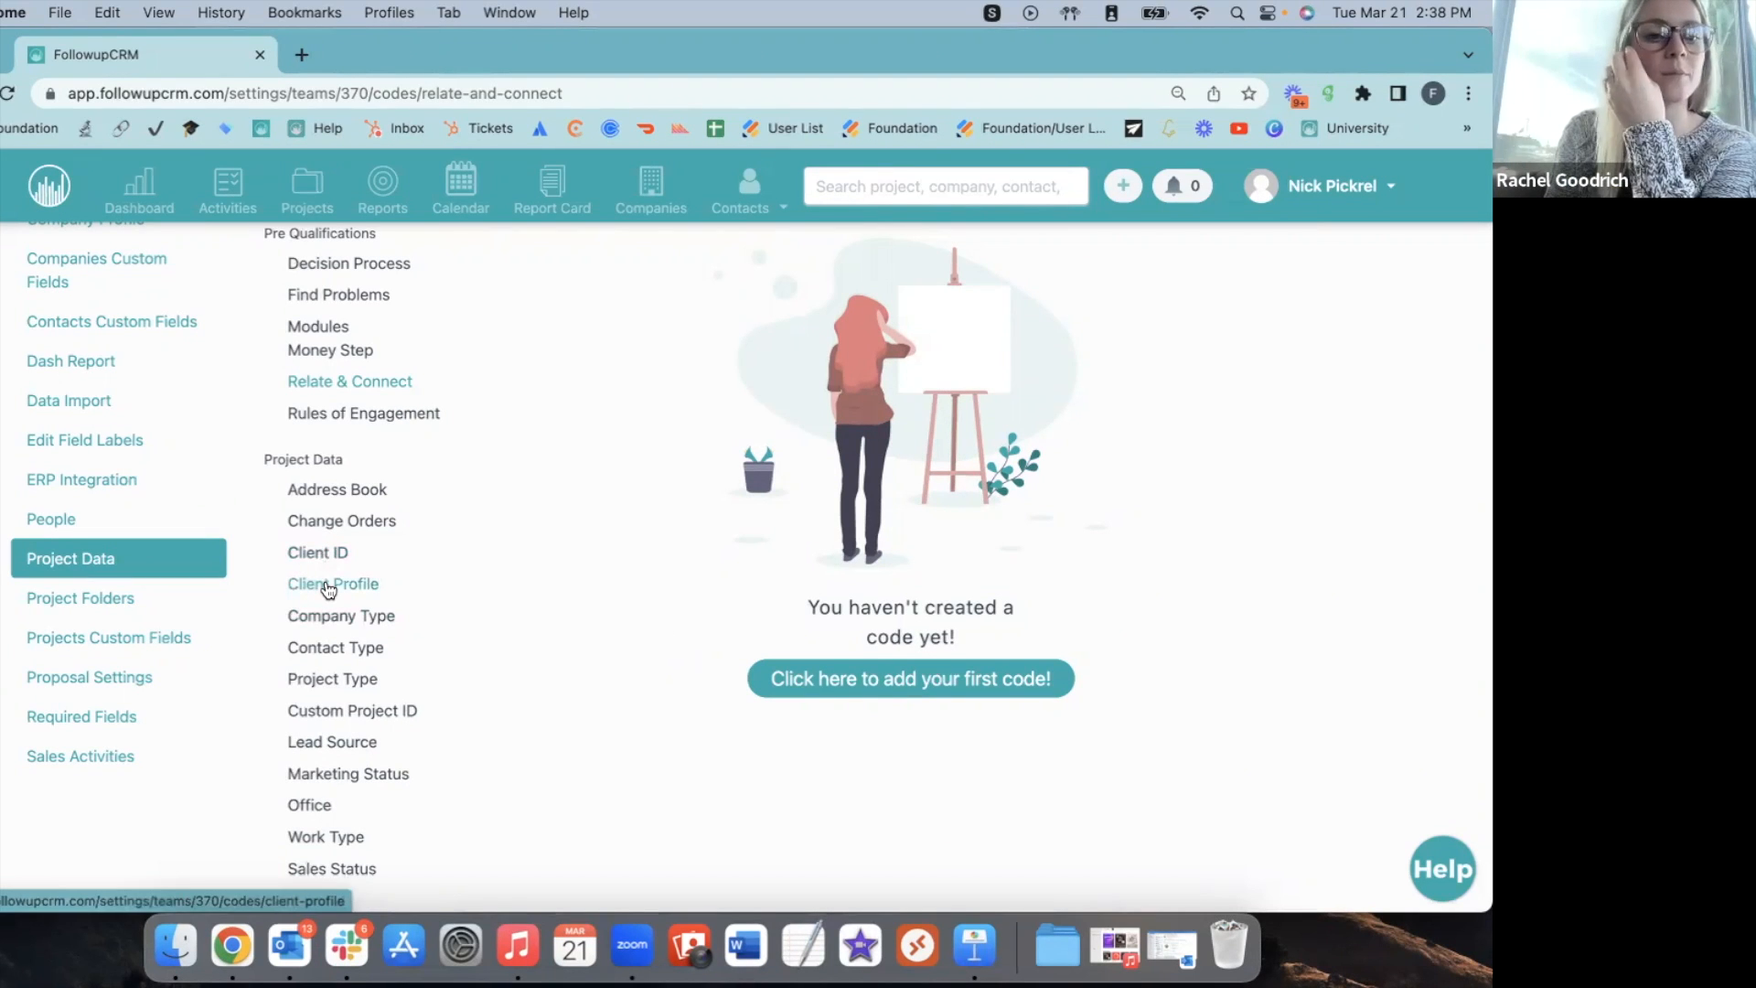
{"action": "left_click", "coordinate": [328, 586]}
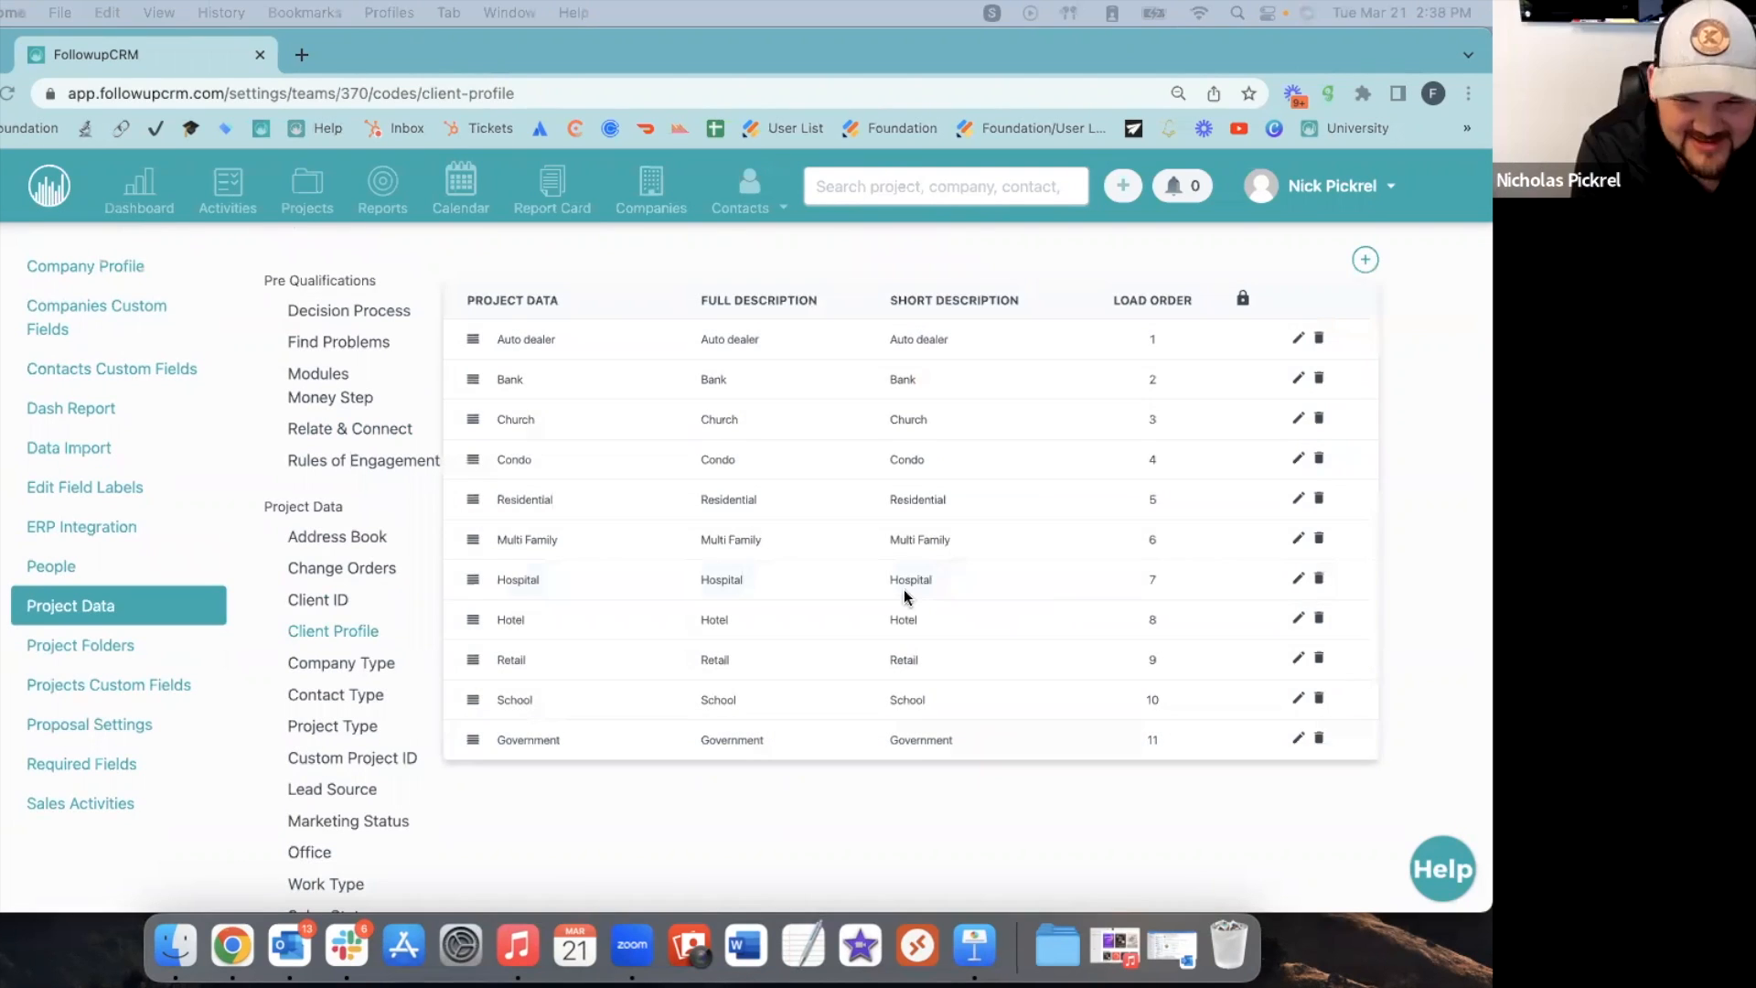
{"action": "scroll", "coordinate": [989, 604], "scroll_direction": "down", "scroll_amount": 2}
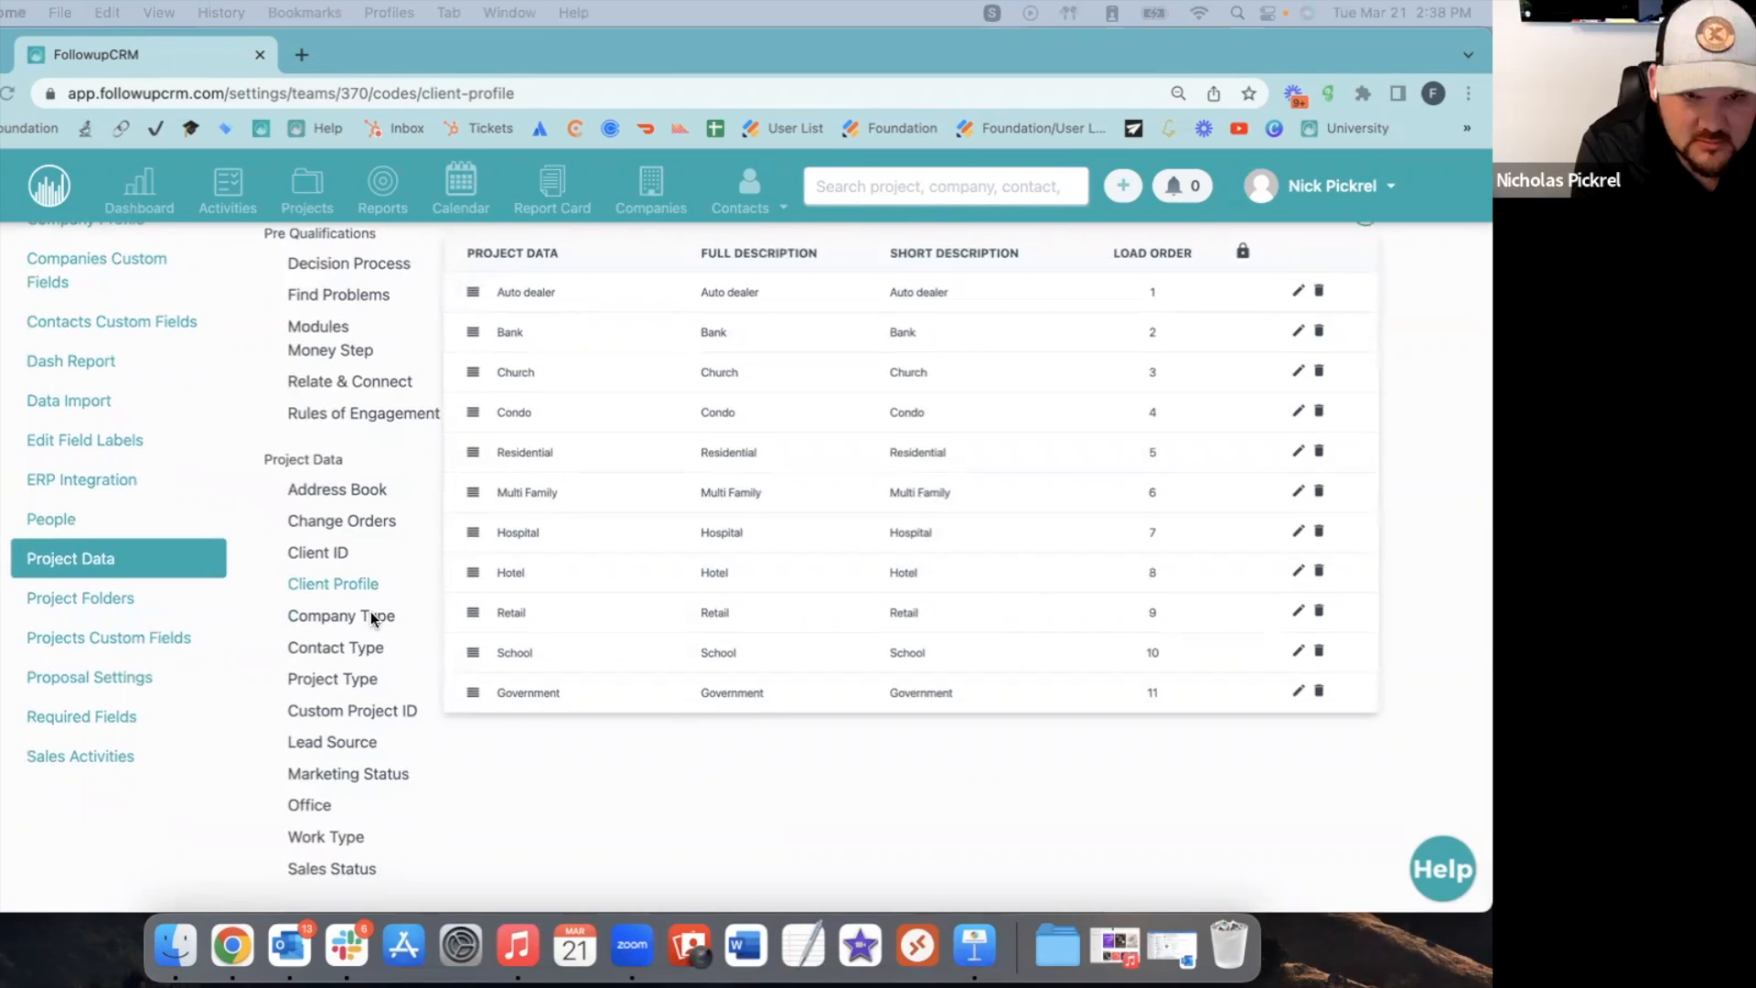
Delete the Tradeshows entry from the Lead Source project data.
{"action": "left_click", "coordinate": [322, 743]}
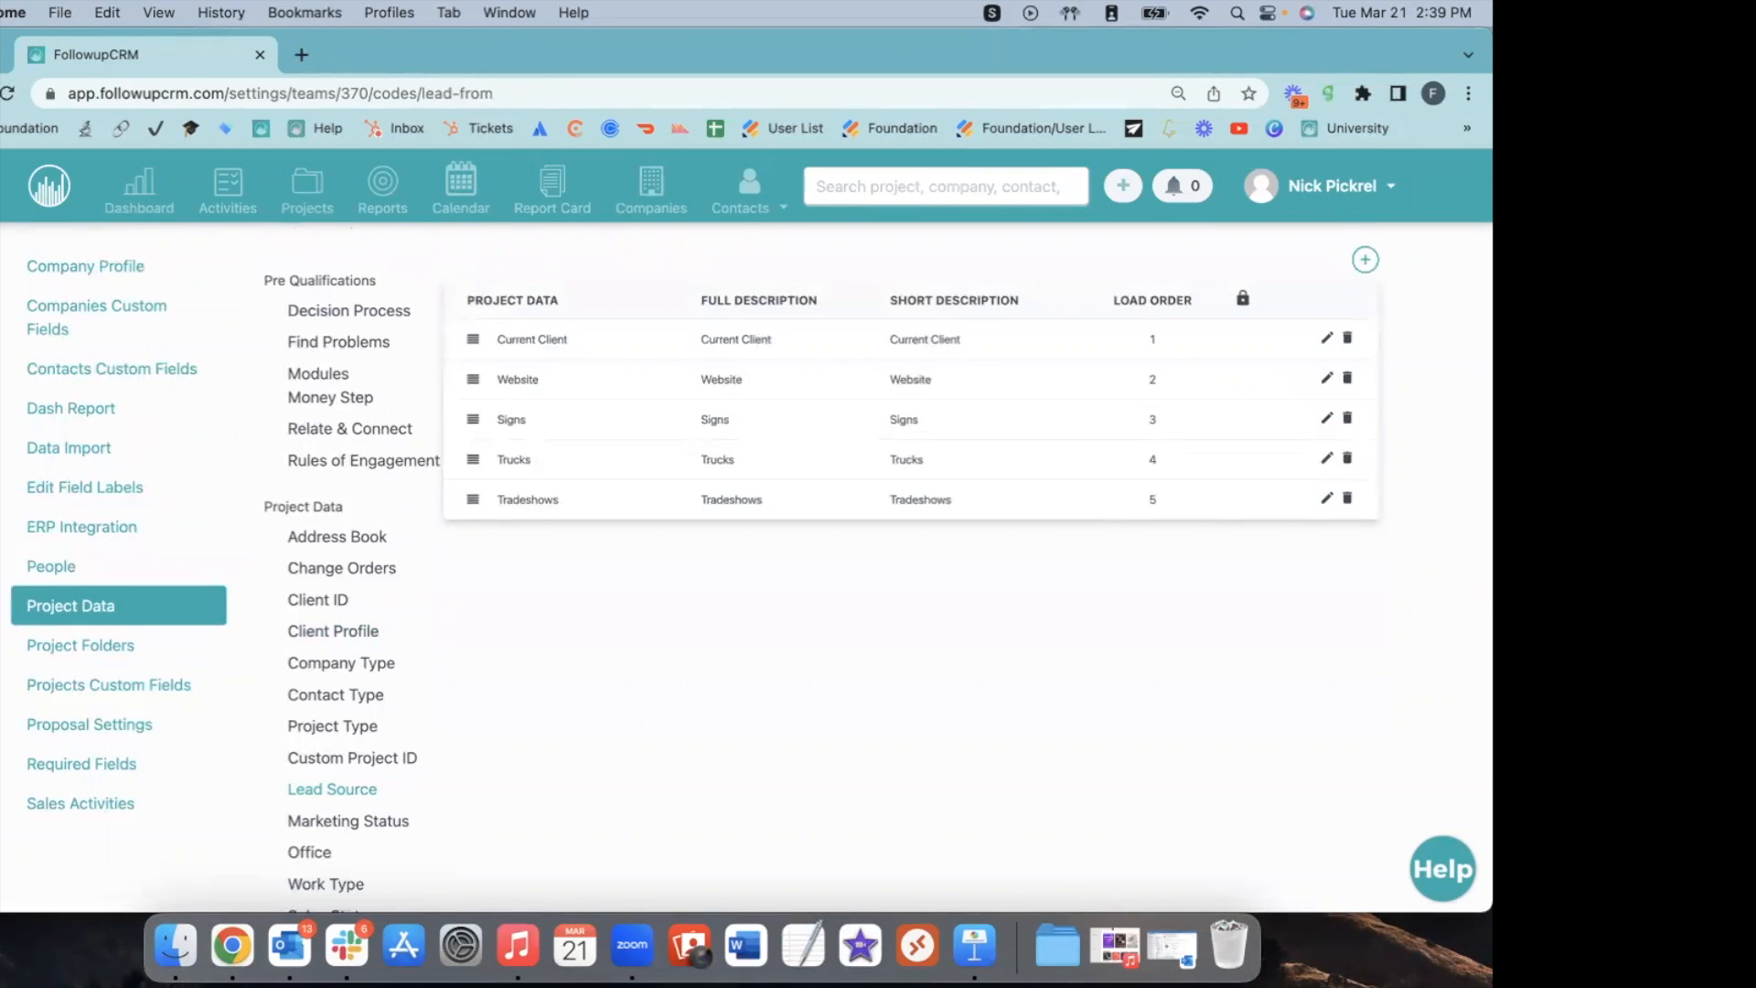
{"action": "left_click", "coordinate": [1346, 500]}
{"action": "left_click", "coordinate": [692, 581]}
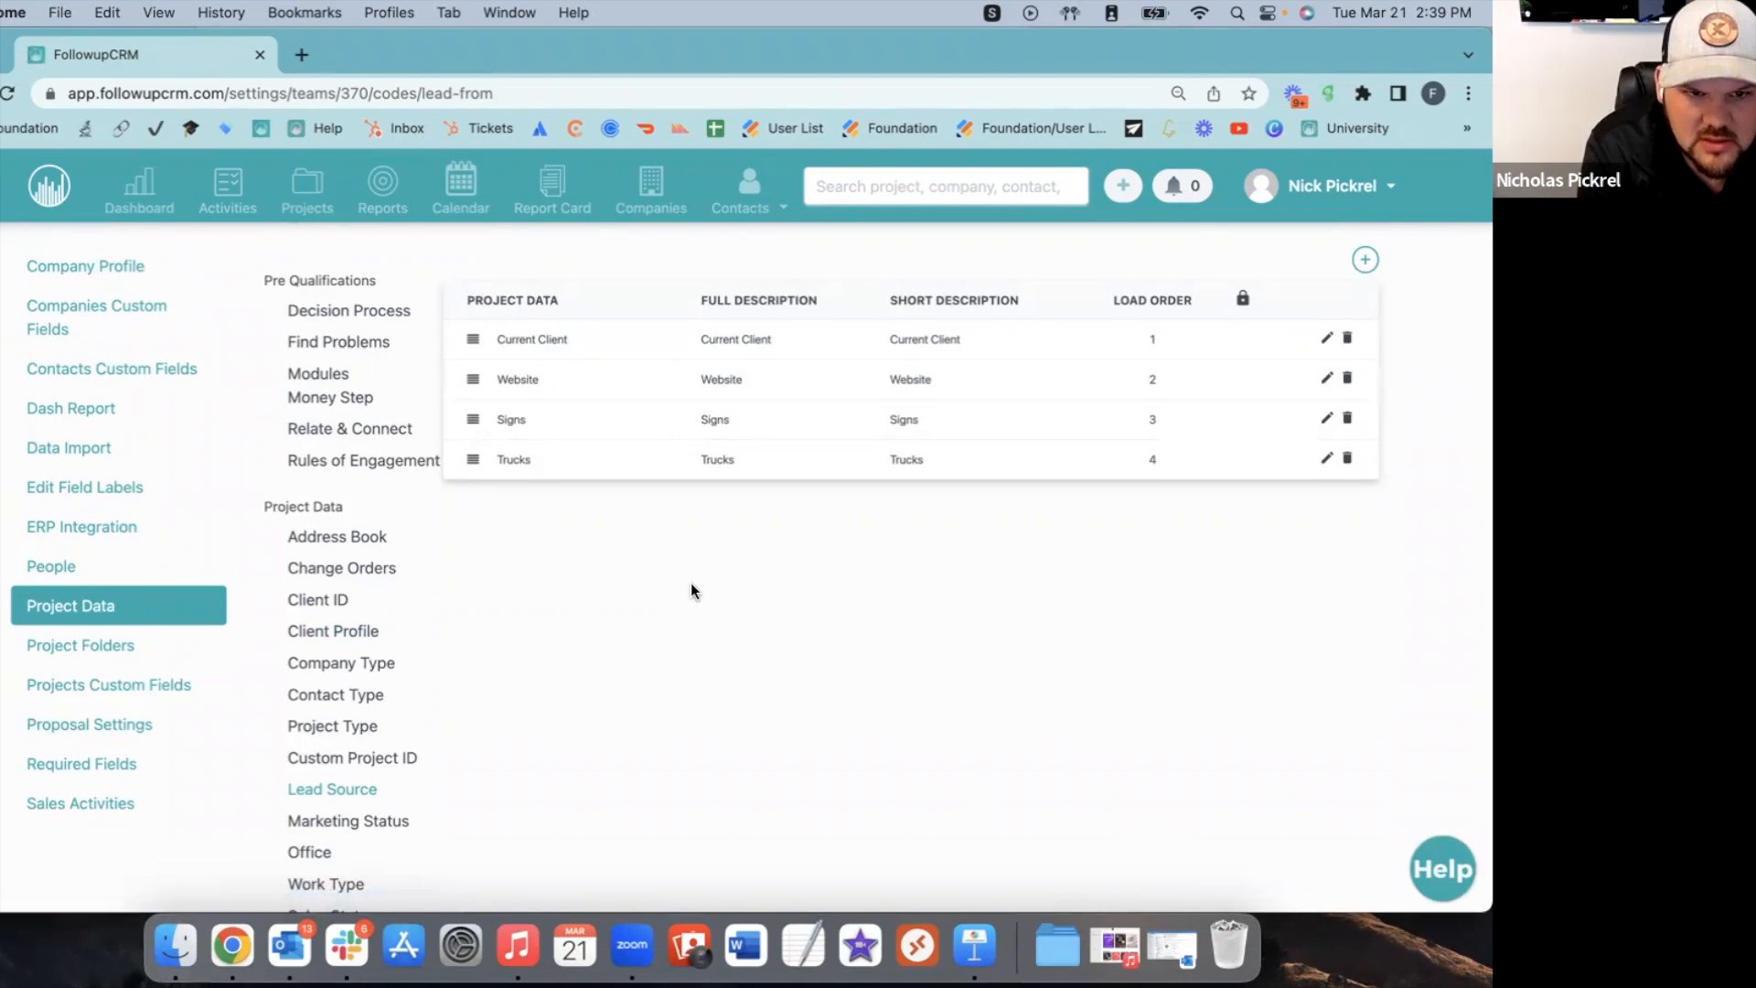
{"action": "key", "text": "XF86AudioRaiseVolume"}
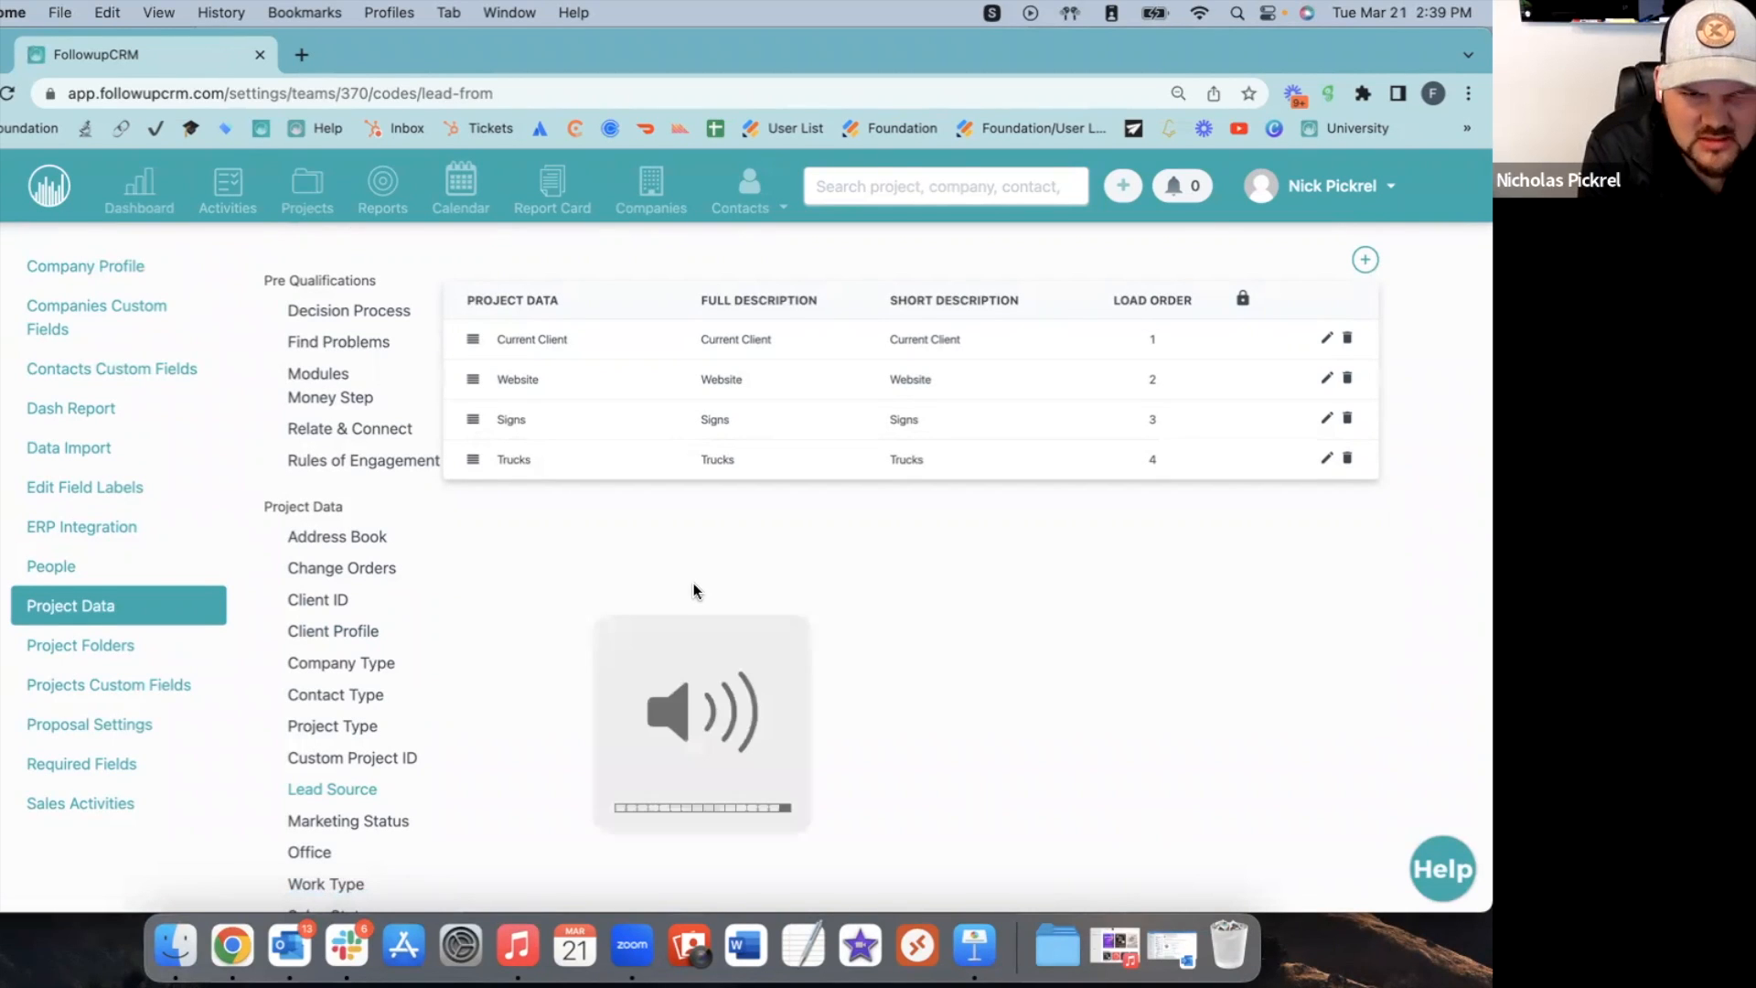
{"action": "key", "text": "XF86AudioLowerVolume"}
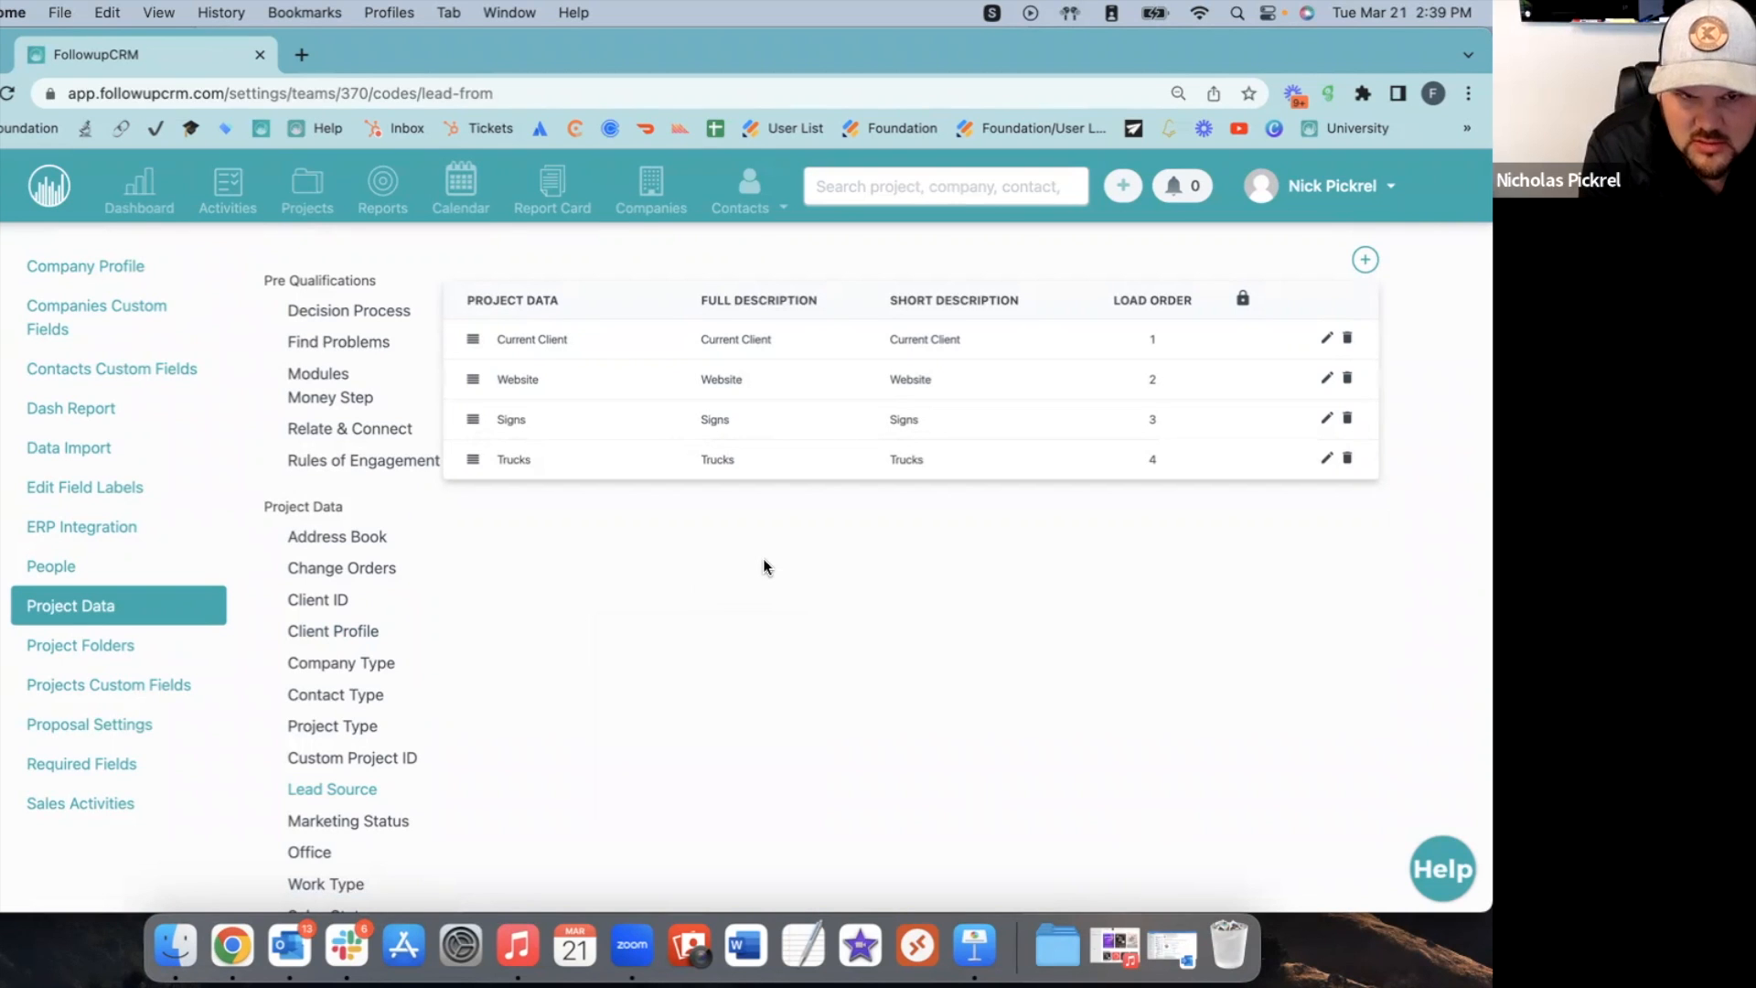
Add a Lead Source entry with Word of Mouth as its name, full description and short description.
{"action": "left_click", "coordinate": [1365, 260]}
{"action": "left_click", "coordinate": [560, 280]}
{"action": "type", "text": "Word of M"}
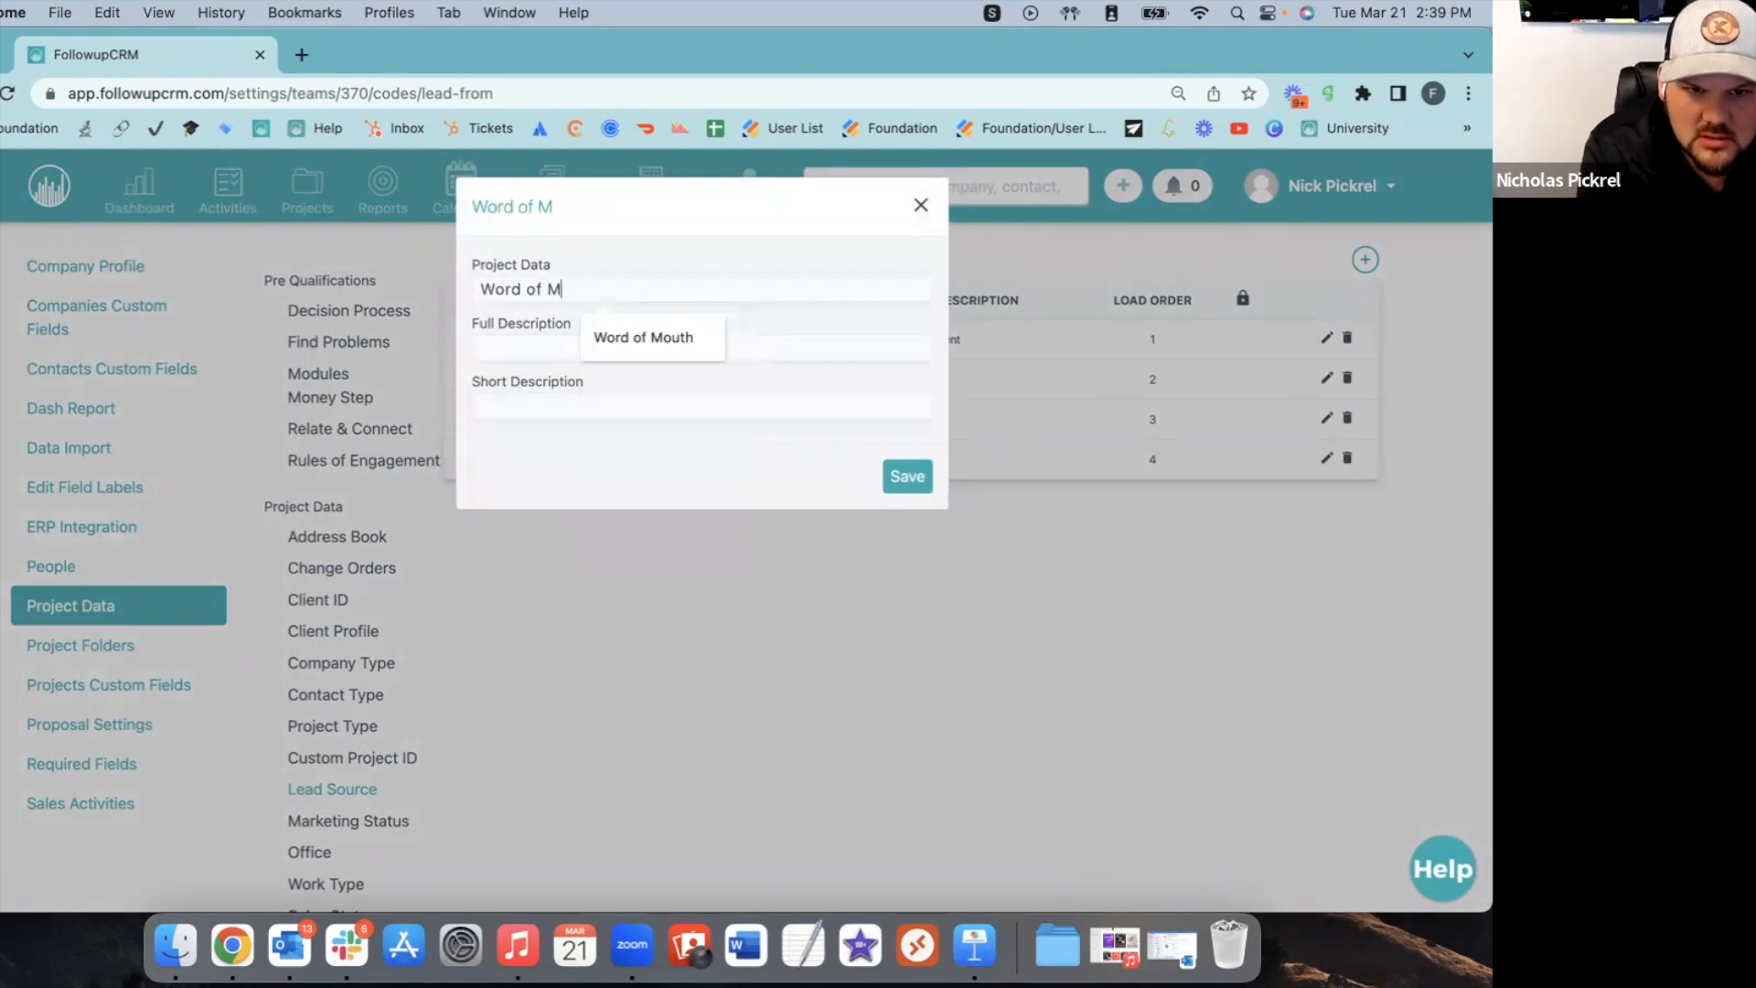
{"action": "left_click", "coordinate": [641, 336]}
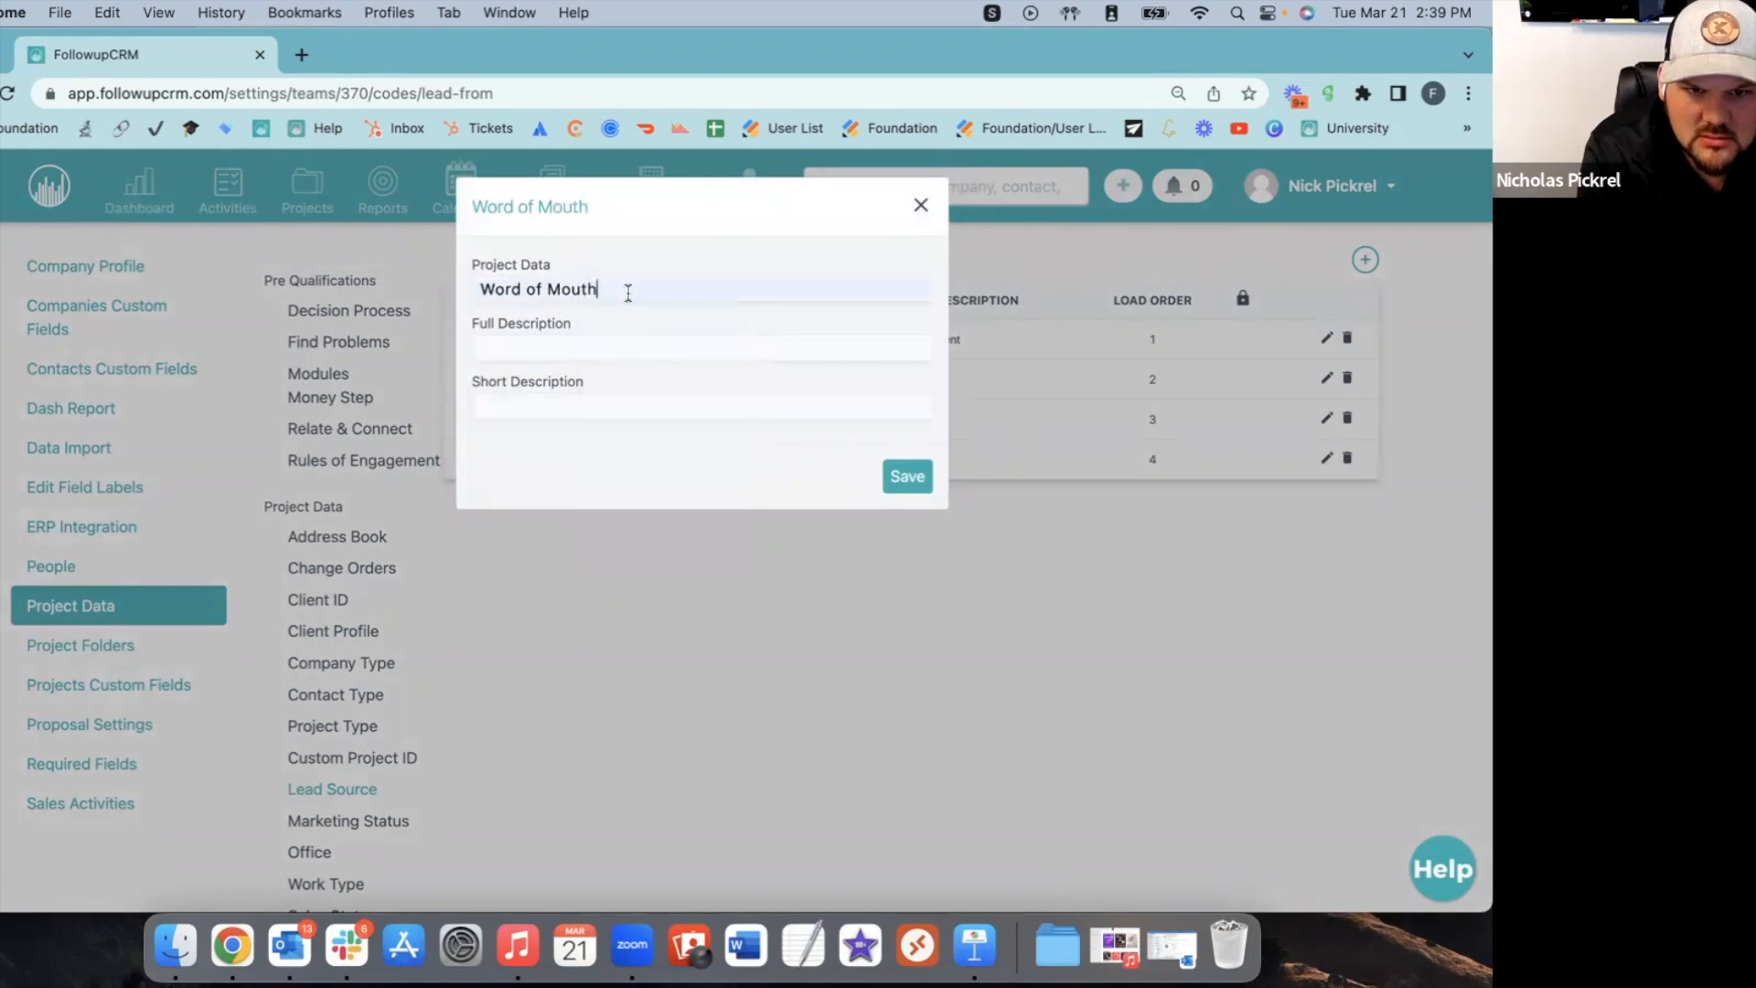
{"action": "left_click", "coordinate": [565, 348]}
{"action": "type", "text": "Word of Mouth"}
{"action": "left_click", "coordinate": [550, 404]}
{"action": "type", "text": "Word of Mouth"}
{"action": "left_click", "coordinate": [896, 475]}
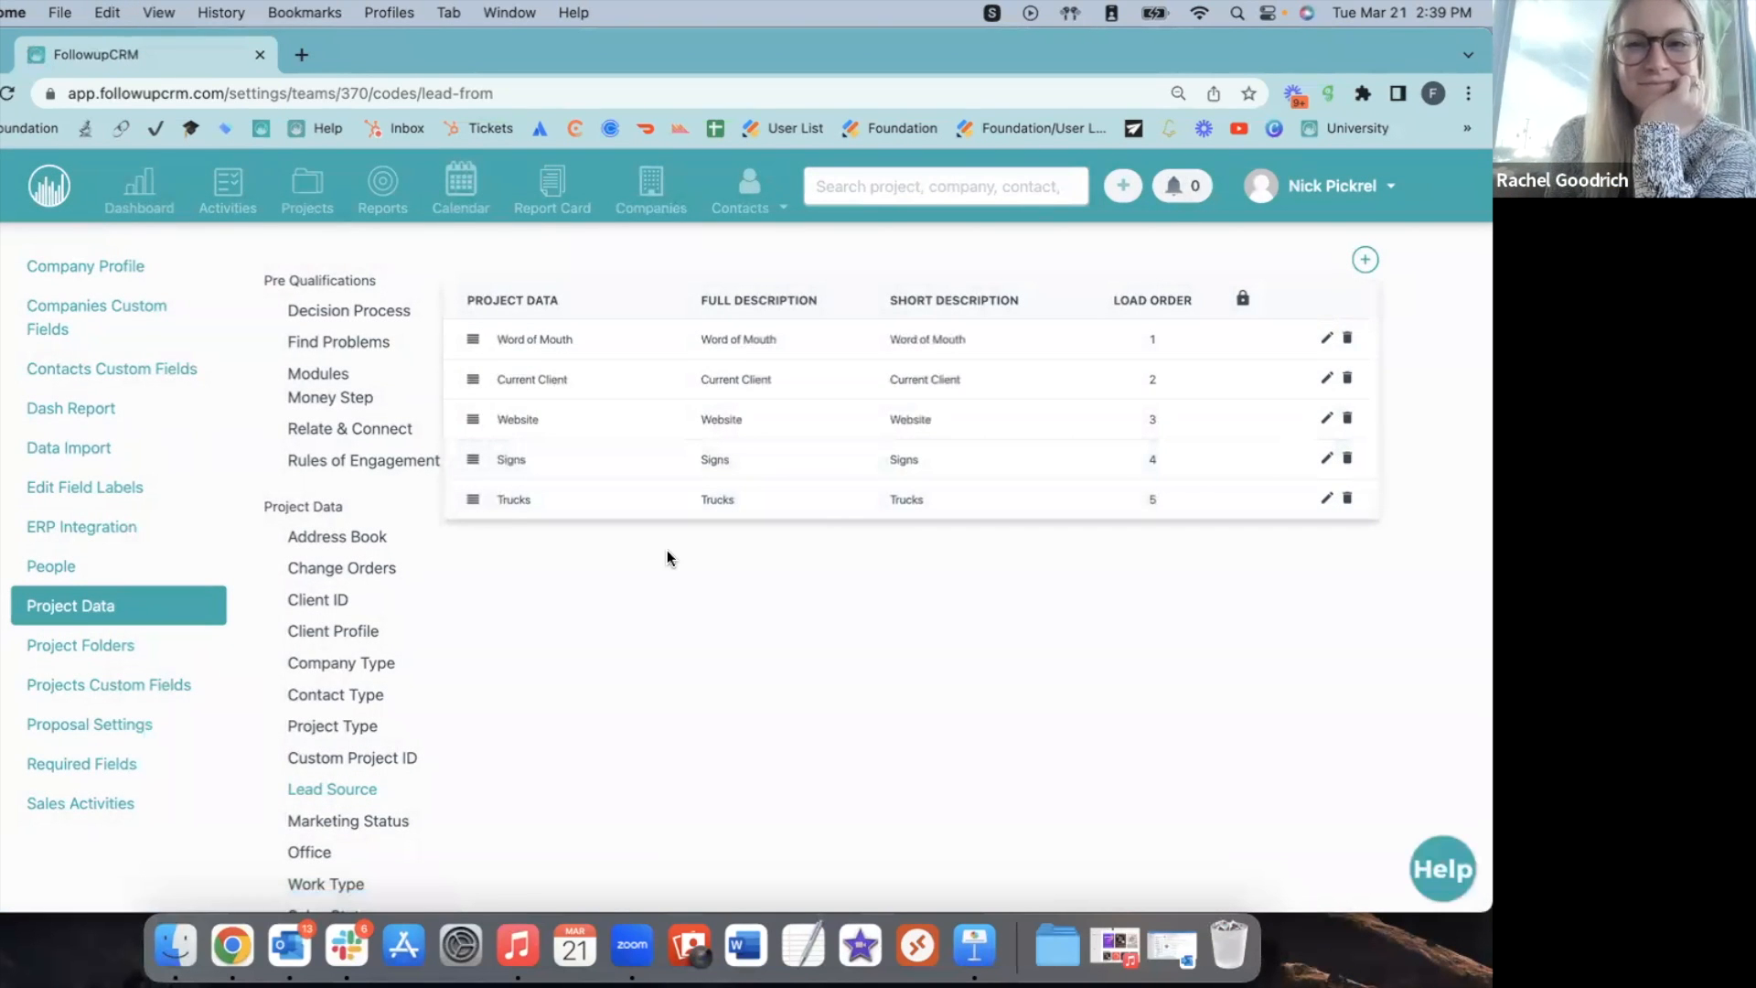
Add a Google entry to the Lead Source project data, using the same text for both descriptions.
{"action": "left_click", "coordinate": [1365, 260]}
{"action": "left_click", "coordinate": [580, 283]}
{"action": "type", "text": "Google"}
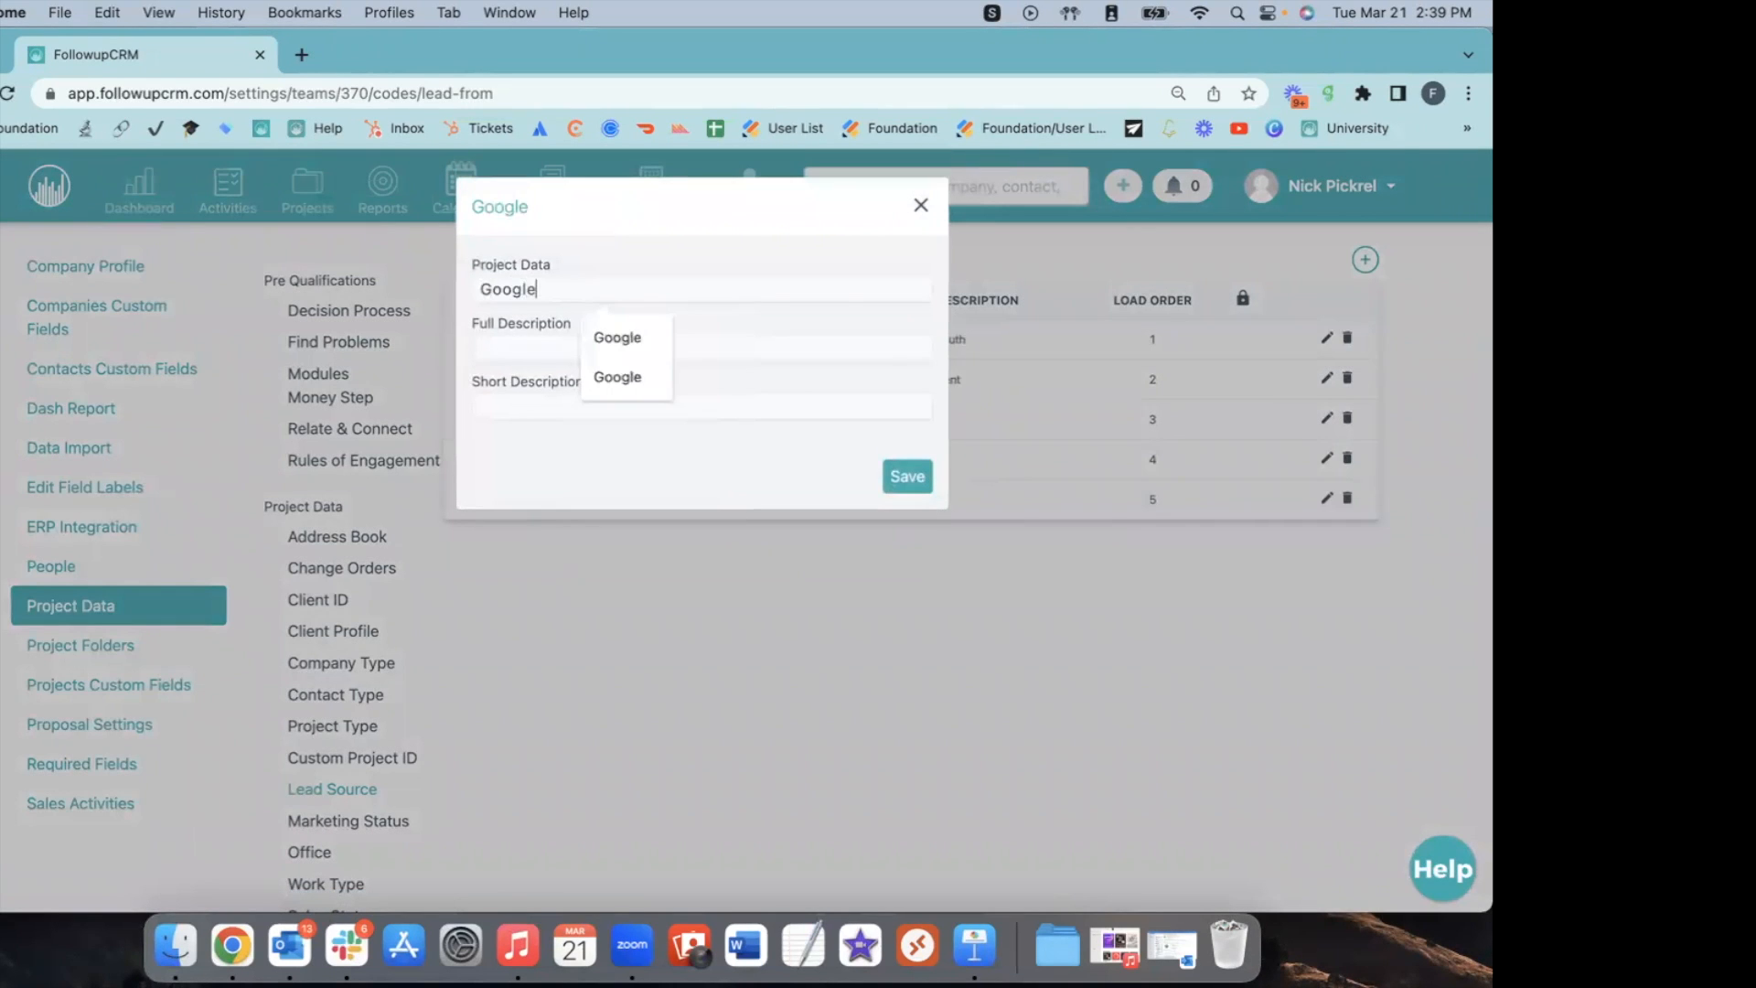
{"action": "left_click_drag", "start_coordinate": [588, 291], "coordinate": [371, 277]}
{"action": "left_click", "coordinate": [491, 351]}
{"action": "key", "text": "super+v"}
{"action": "left_click", "coordinate": [498, 400]}
{"action": "key", "text": "super+v"}
{"action": "left_click", "coordinate": [920, 479]}
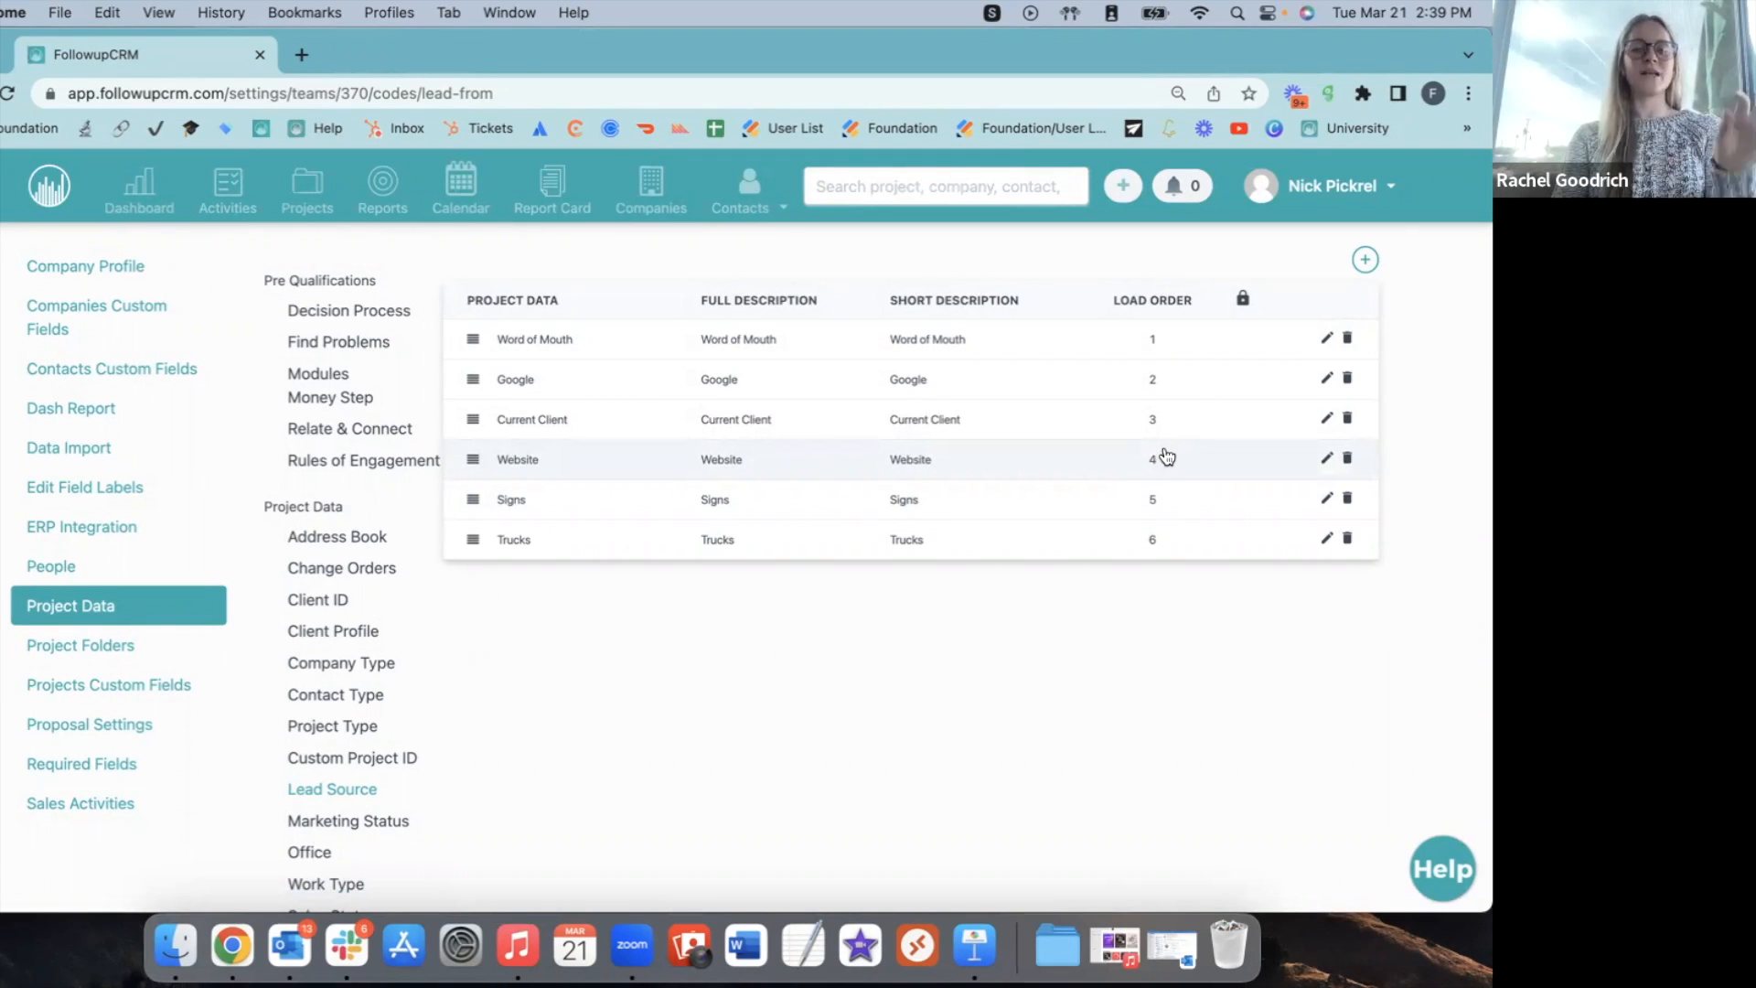
Add a Social Media entry to the Lead Source project data, with Social Media as full and short description.
{"action": "left_click", "coordinate": [1361, 272]}
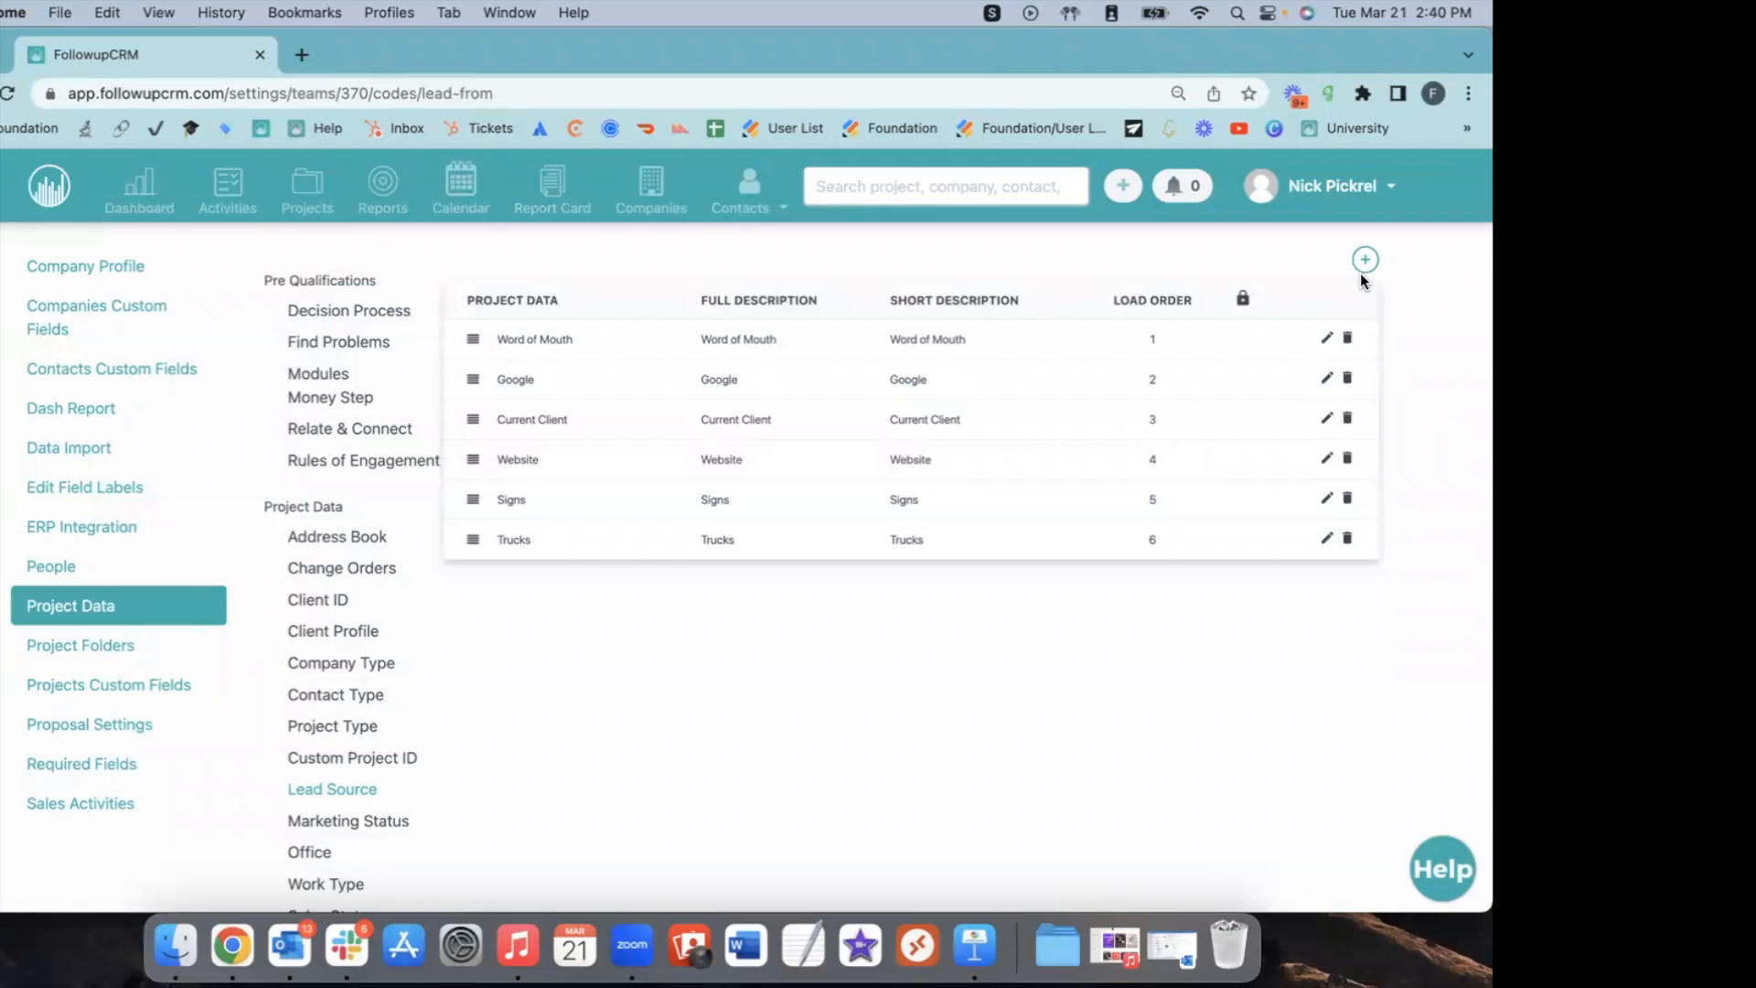
{"action": "left_click", "coordinate": [1363, 263]}
{"action": "left_click", "coordinate": [545, 287]}
{"action": "type", "text": "Soci"}
{"action": "left_click", "coordinate": [603, 336]}
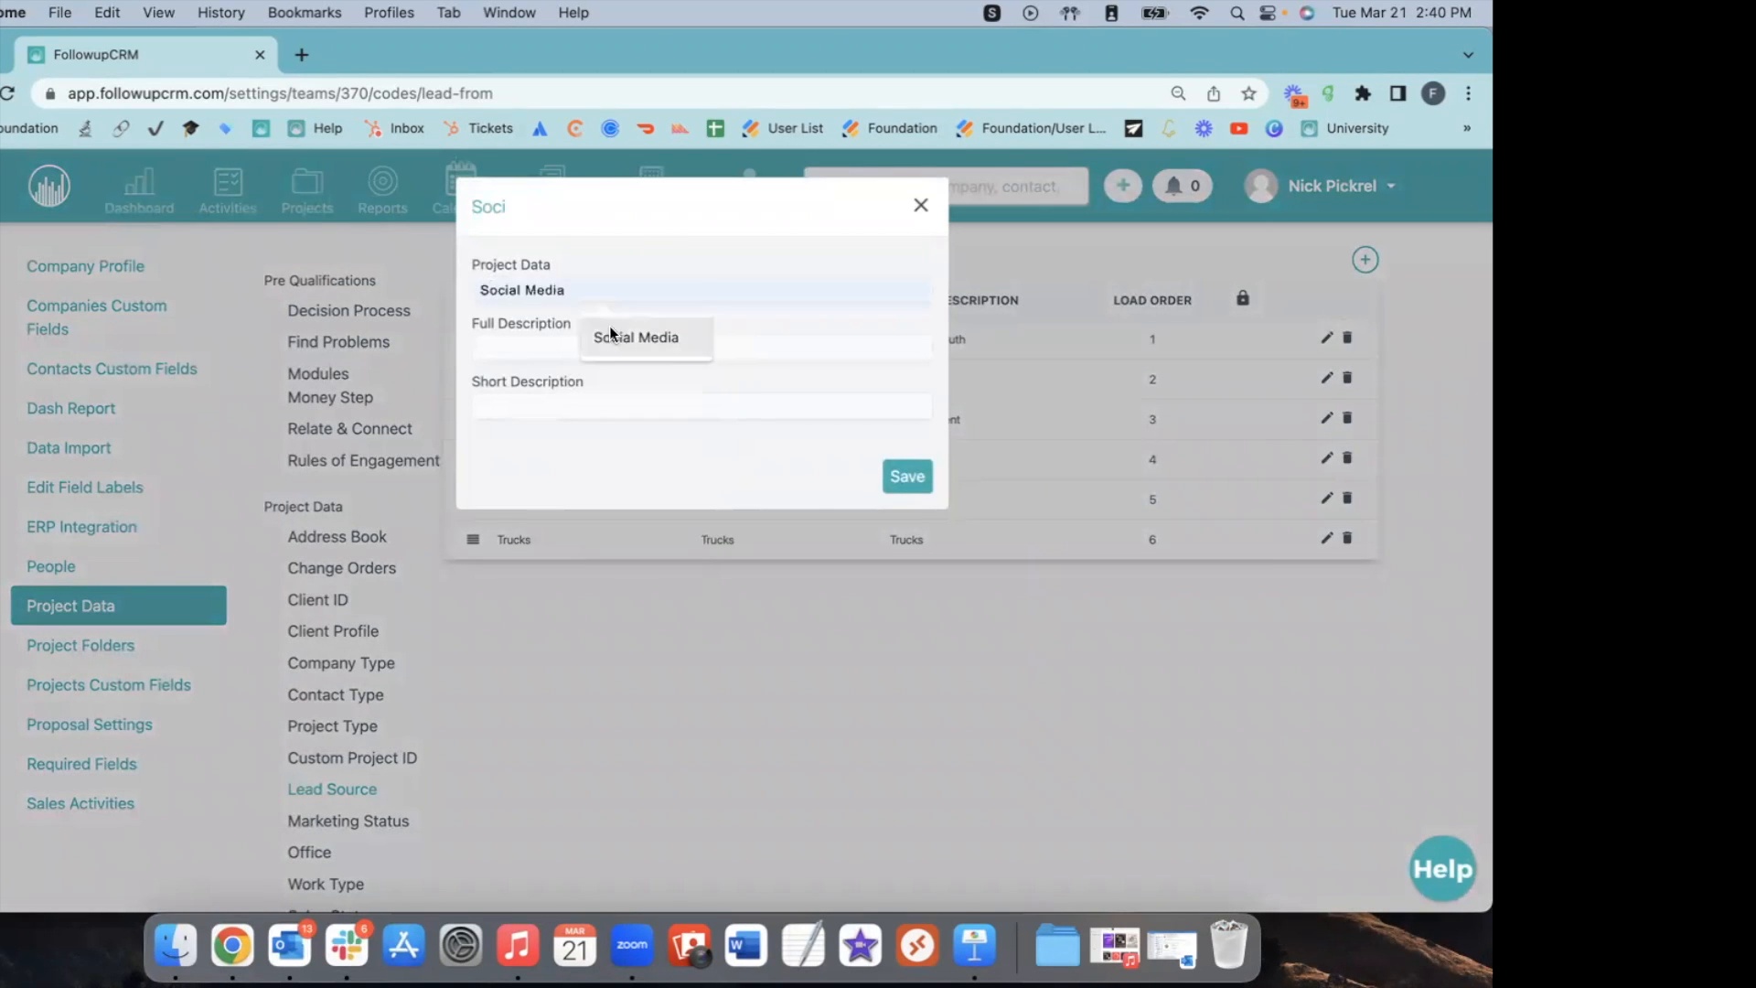
{"action": "left_click", "coordinate": [542, 349]}
{"action": "type", "text": "Social Media"}
{"action": "left_click", "coordinate": [510, 403]}
{"action": "type", "text": "Social Media"}
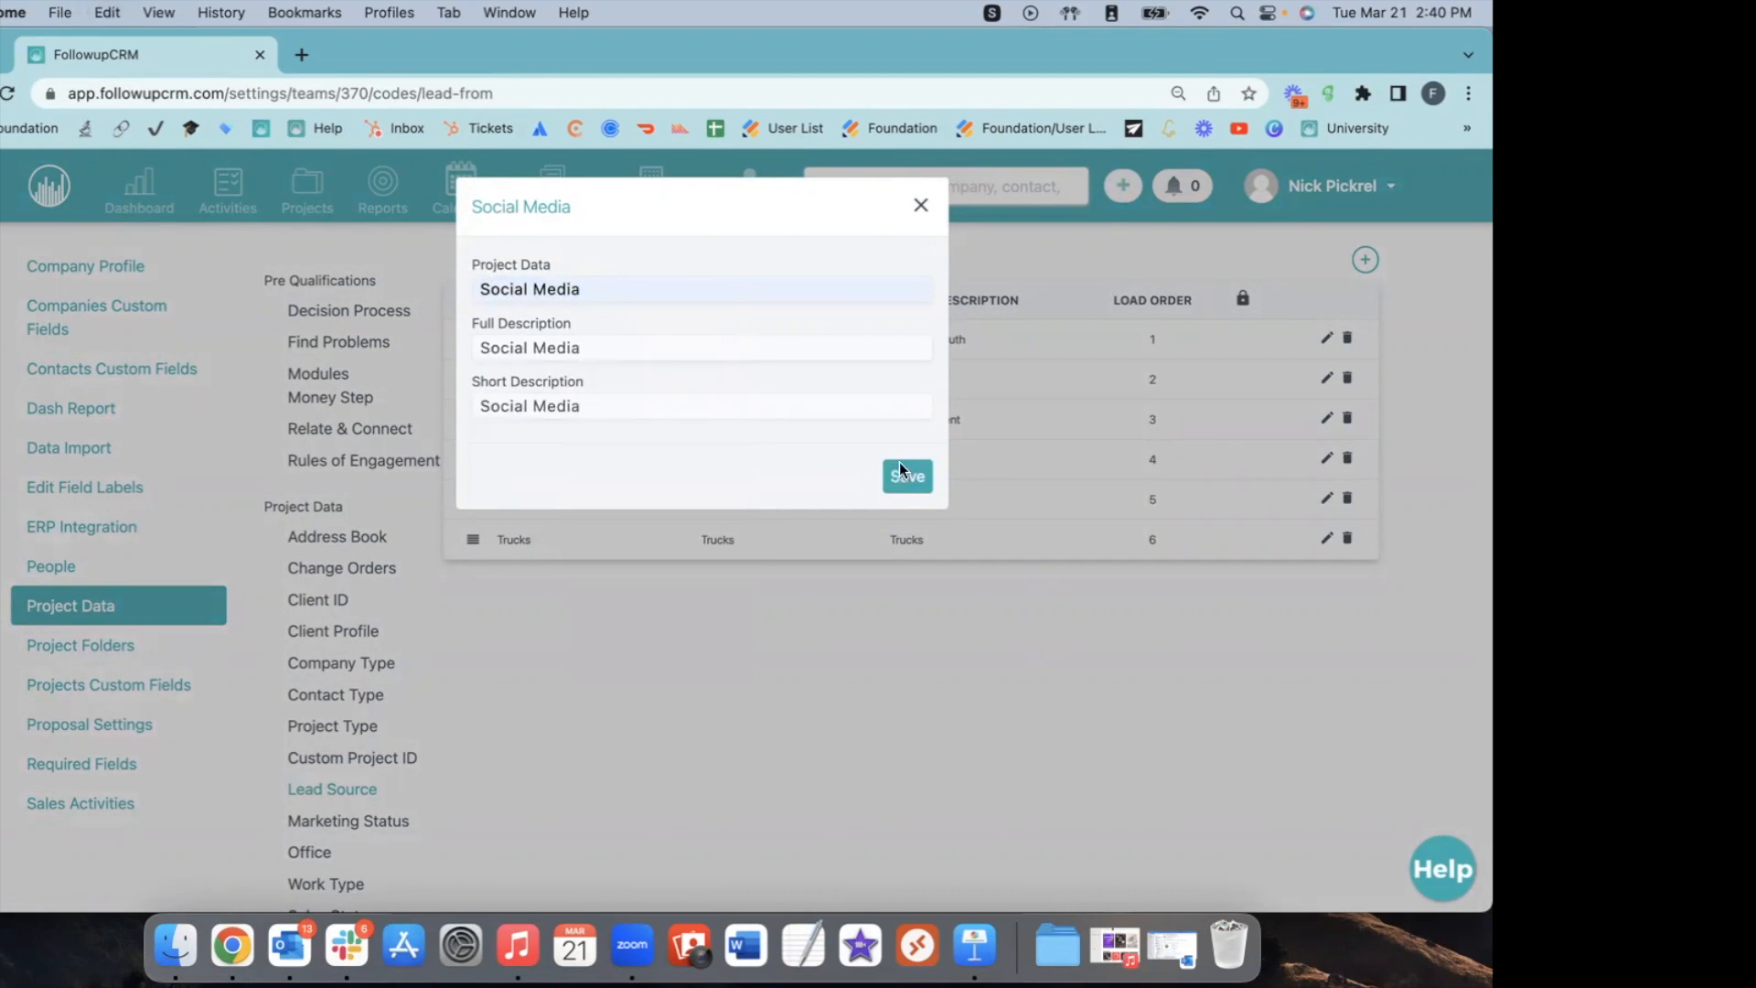
{"action": "left_click", "coordinate": [901, 470]}
{"action": "left_click", "coordinate": [1365, 259]}
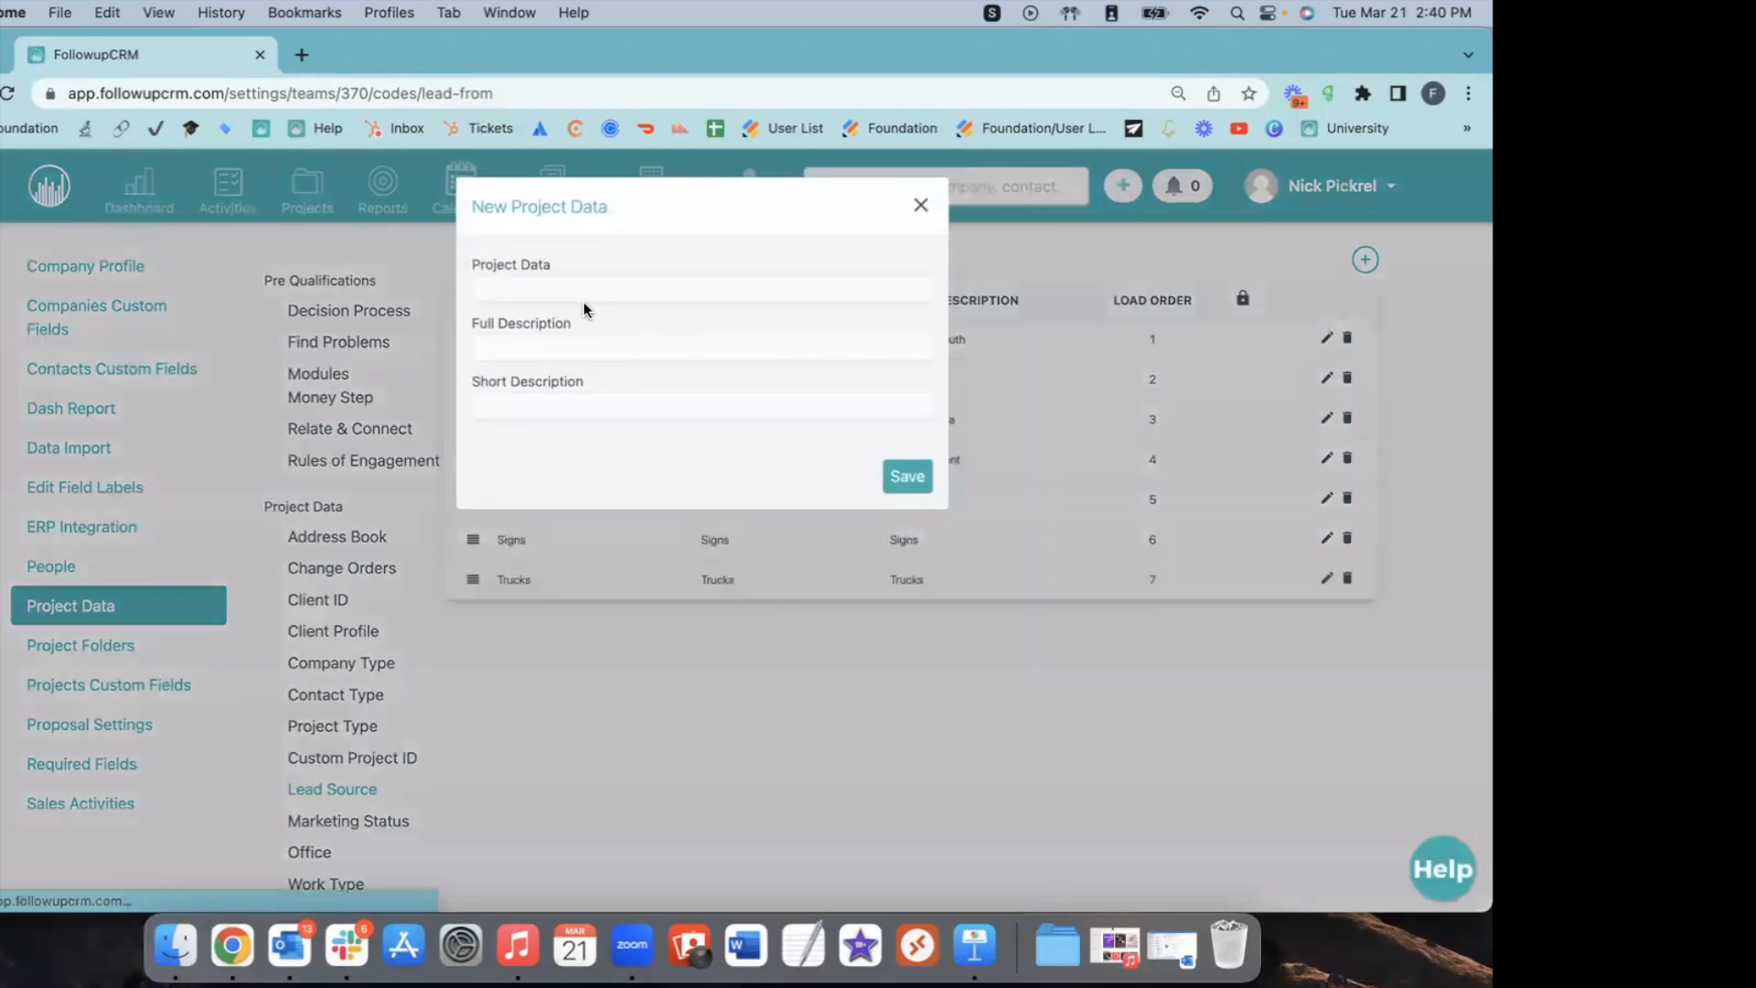
{"action": "left_click", "coordinate": [578, 289]}
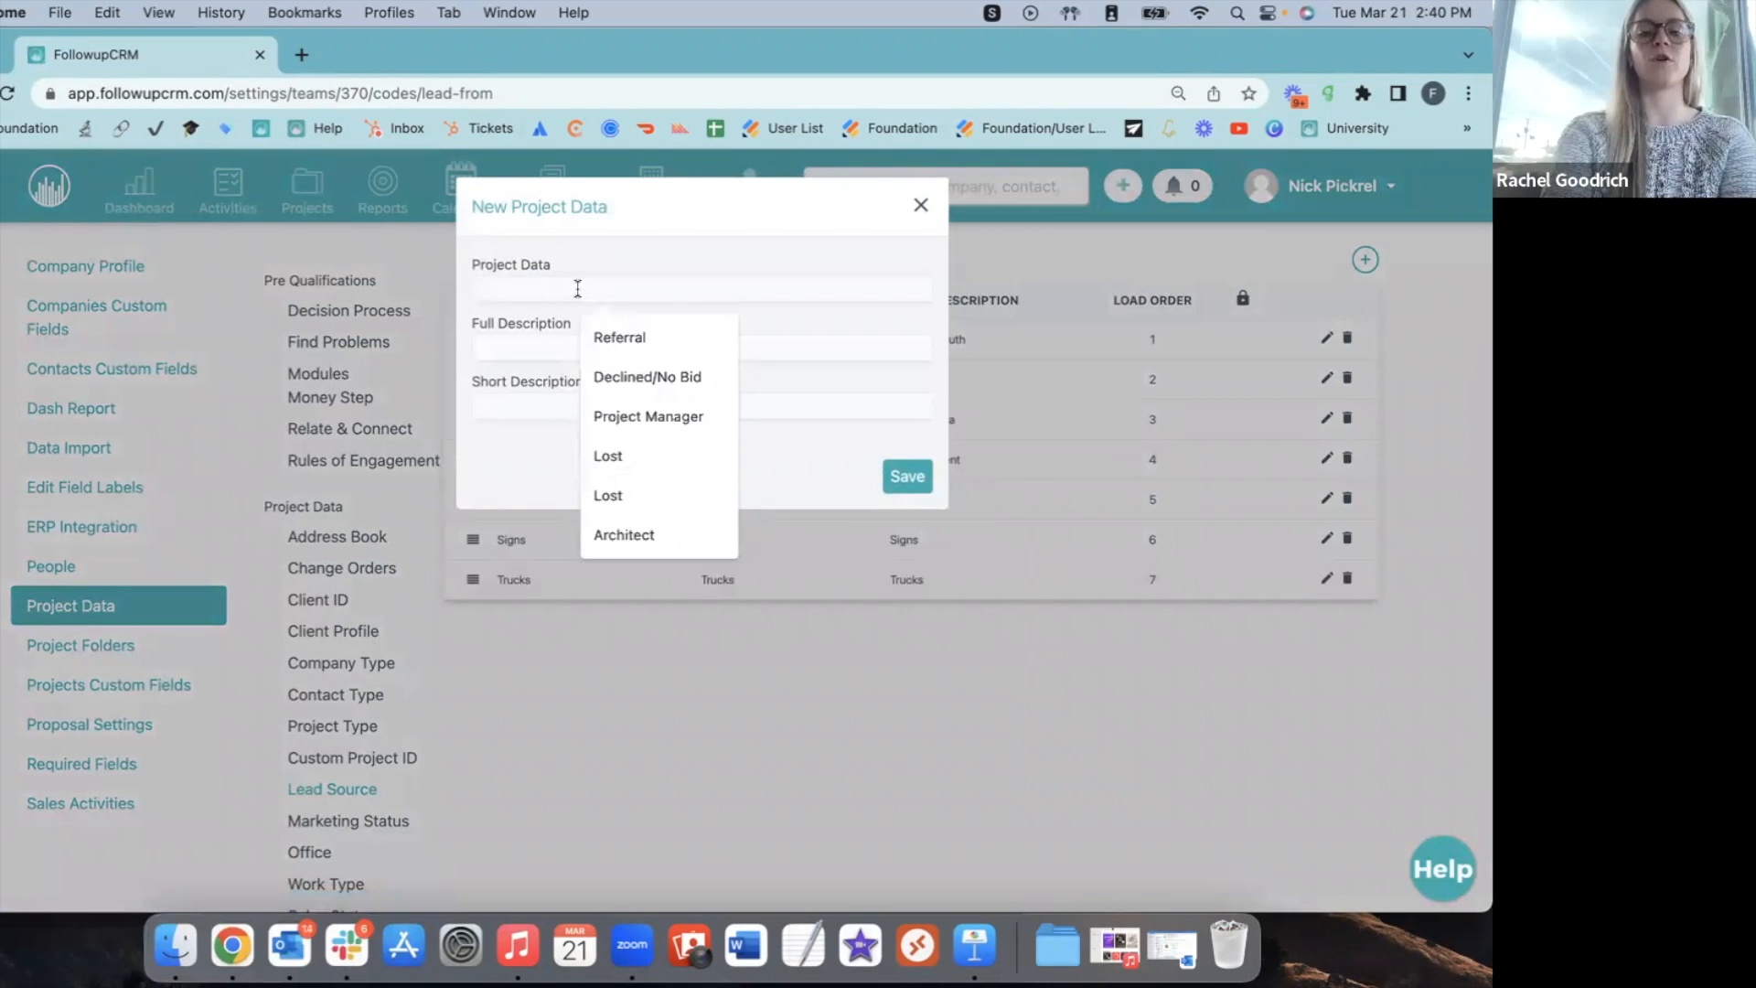
{"action": "type", "text": "Employee Referr"}
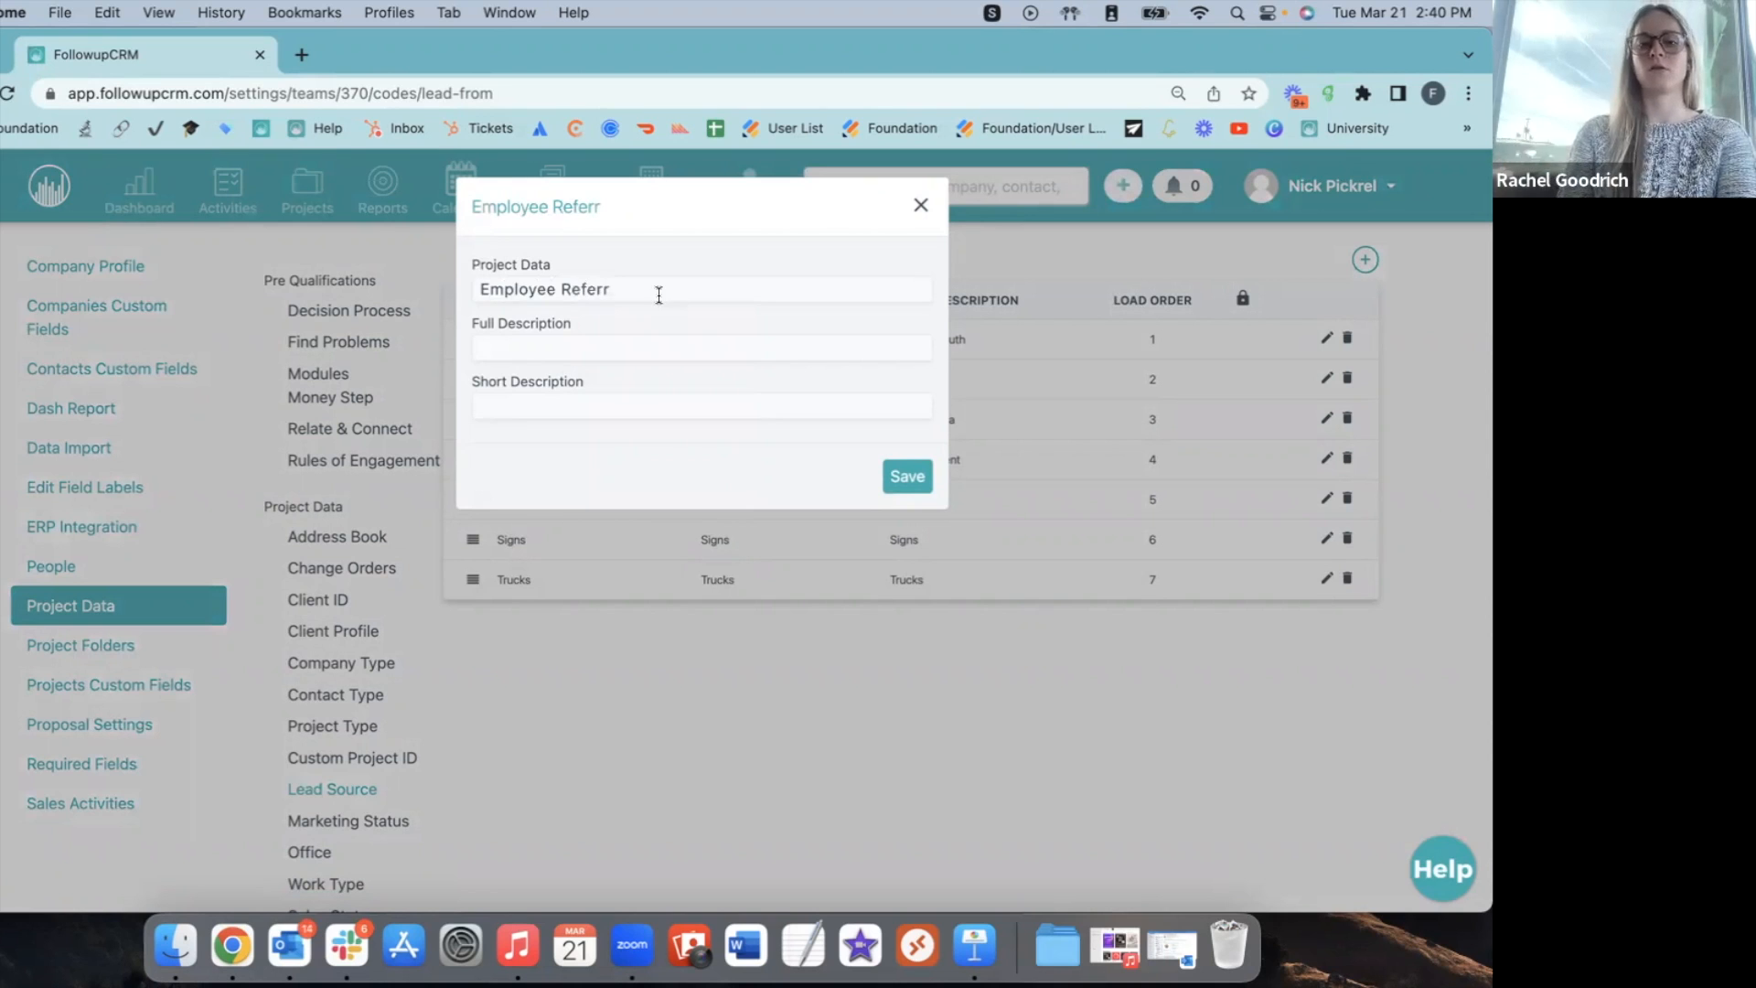
{"action": "left_click_drag", "start_coordinate": [655, 290], "coordinate": [355, 317]}
{"action": "key", "text": "super+c"}
{"action": "left_click", "coordinate": [494, 347]}
{"action": "key", "text": "super+v"}
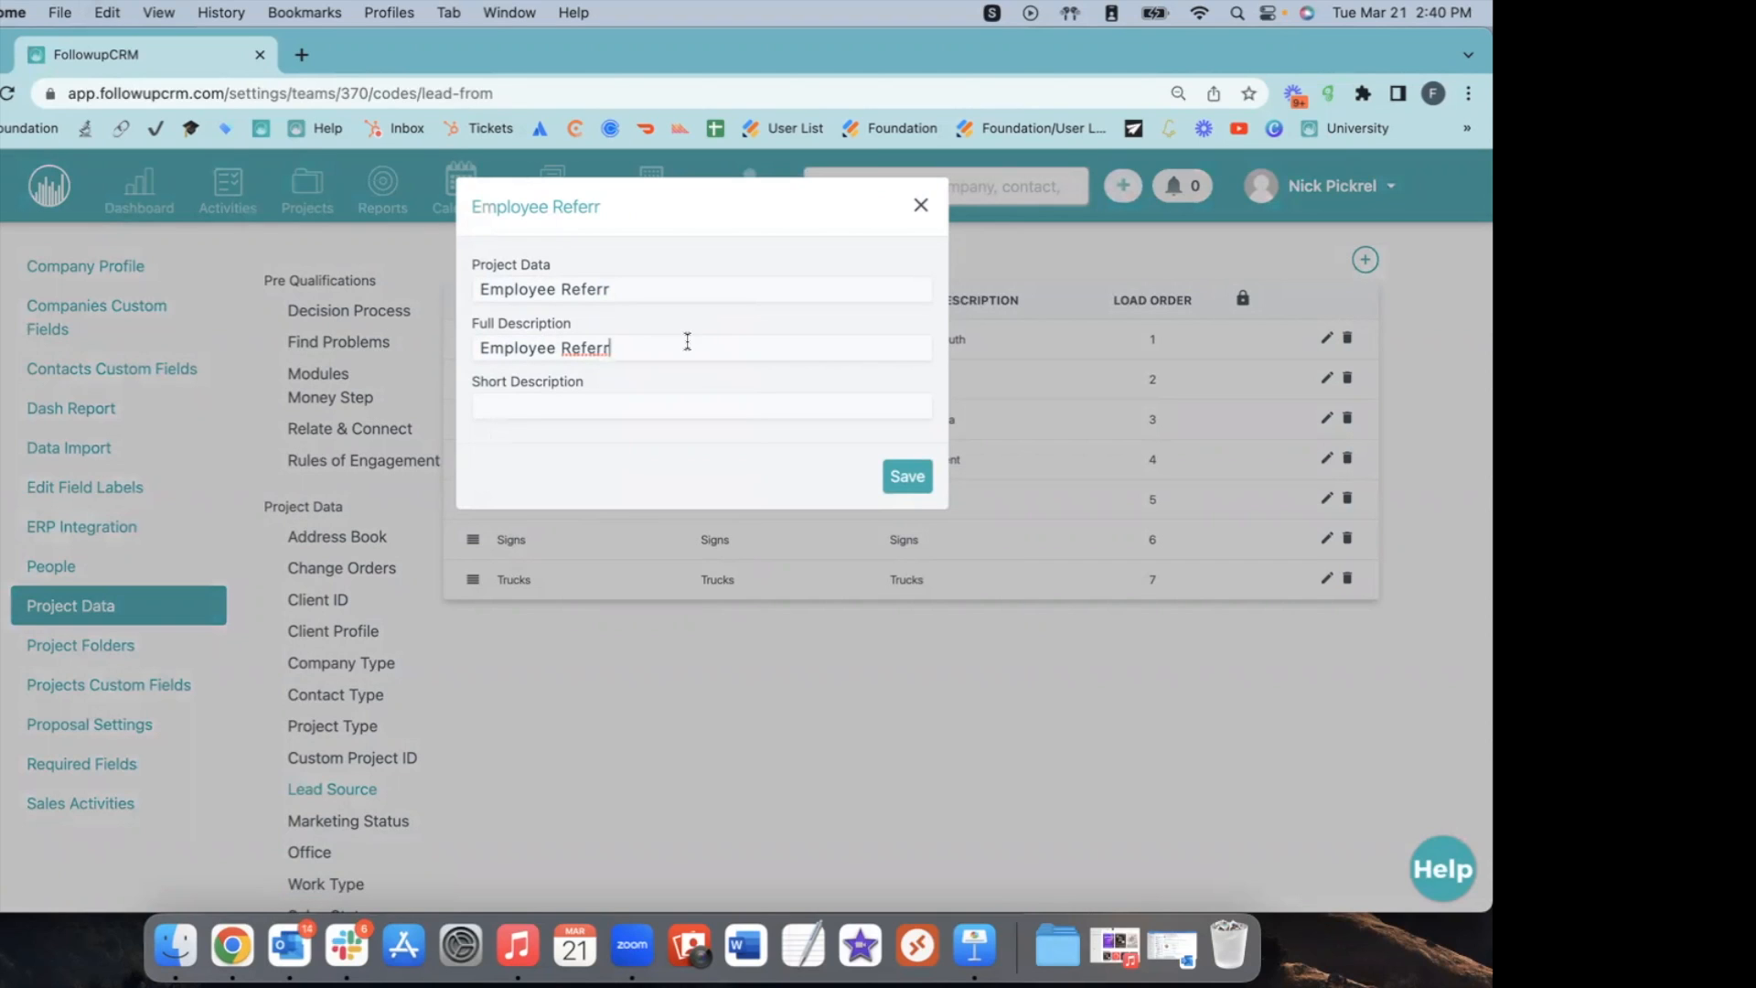
{"action": "left_click_drag", "start_coordinate": [674, 351], "coordinate": [335, 338]}
{"action": "key", "text": "BackSpace"}
Name the new Lead Source entry Referral, fill both descriptions with Referral, and save it.
{"action": "left_click_drag", "start_coordinate": [637, 311], "coordinate": [247, 283]}
{"action": "type", "text": "Ref"}
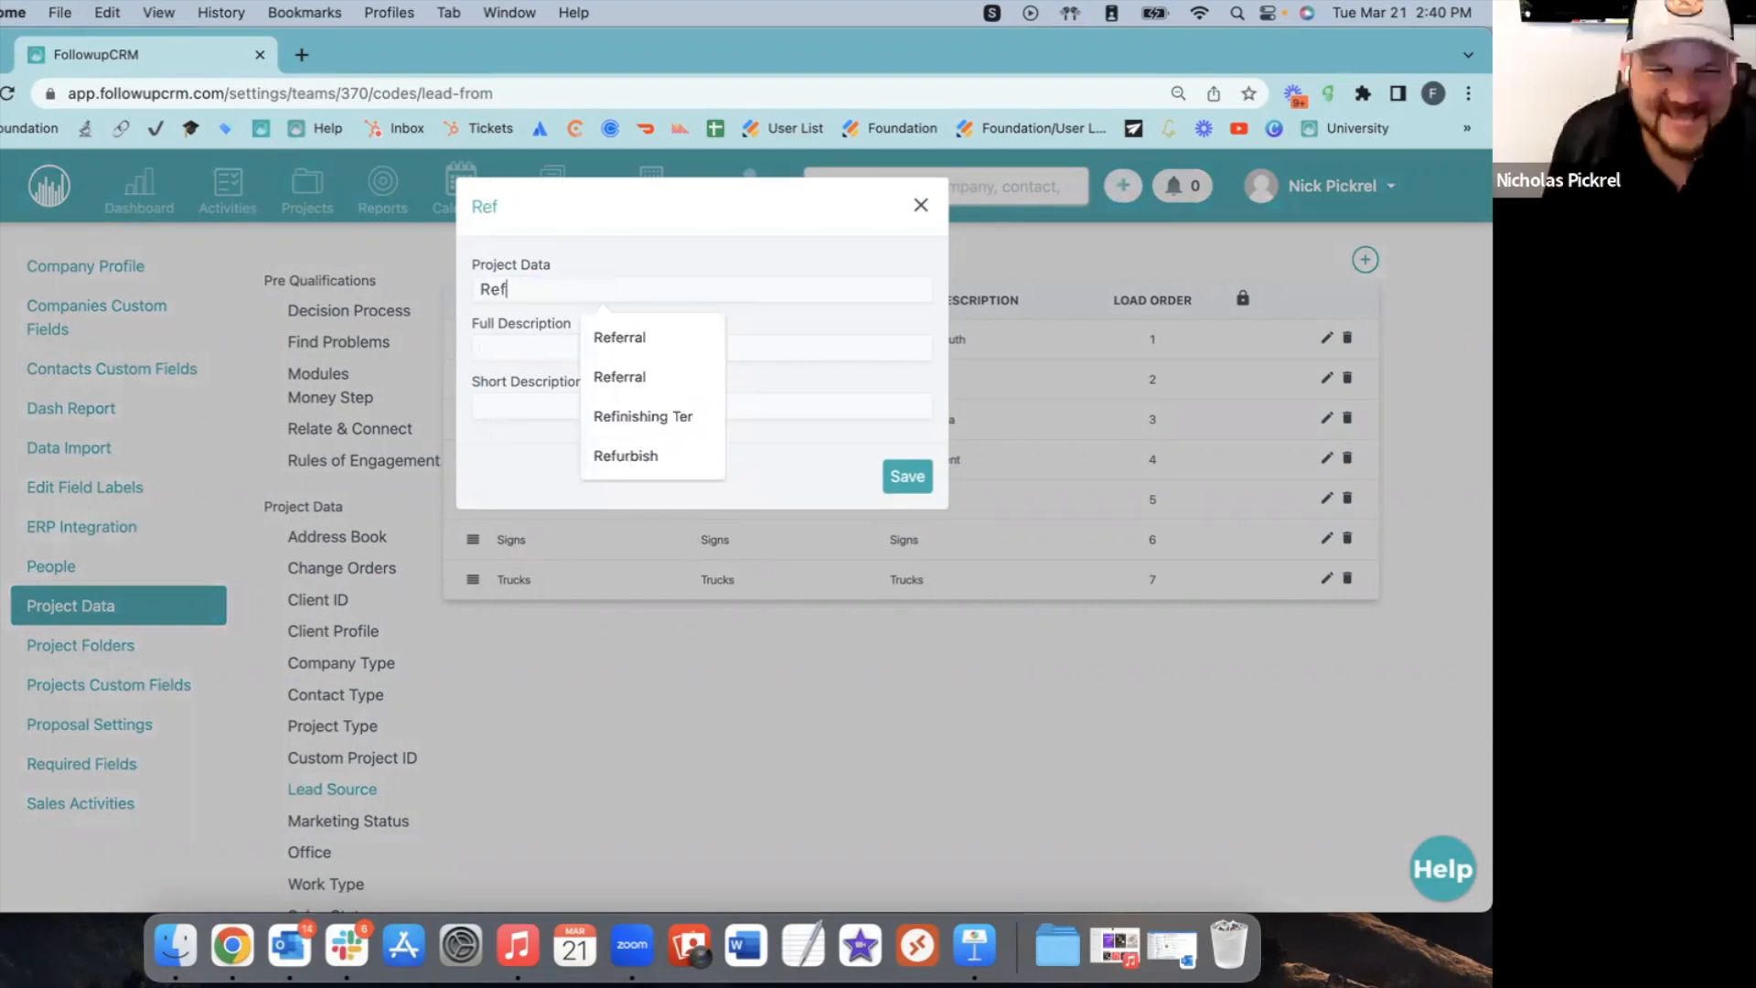
{"action": "left_click", "coordinate": [633, 340]}
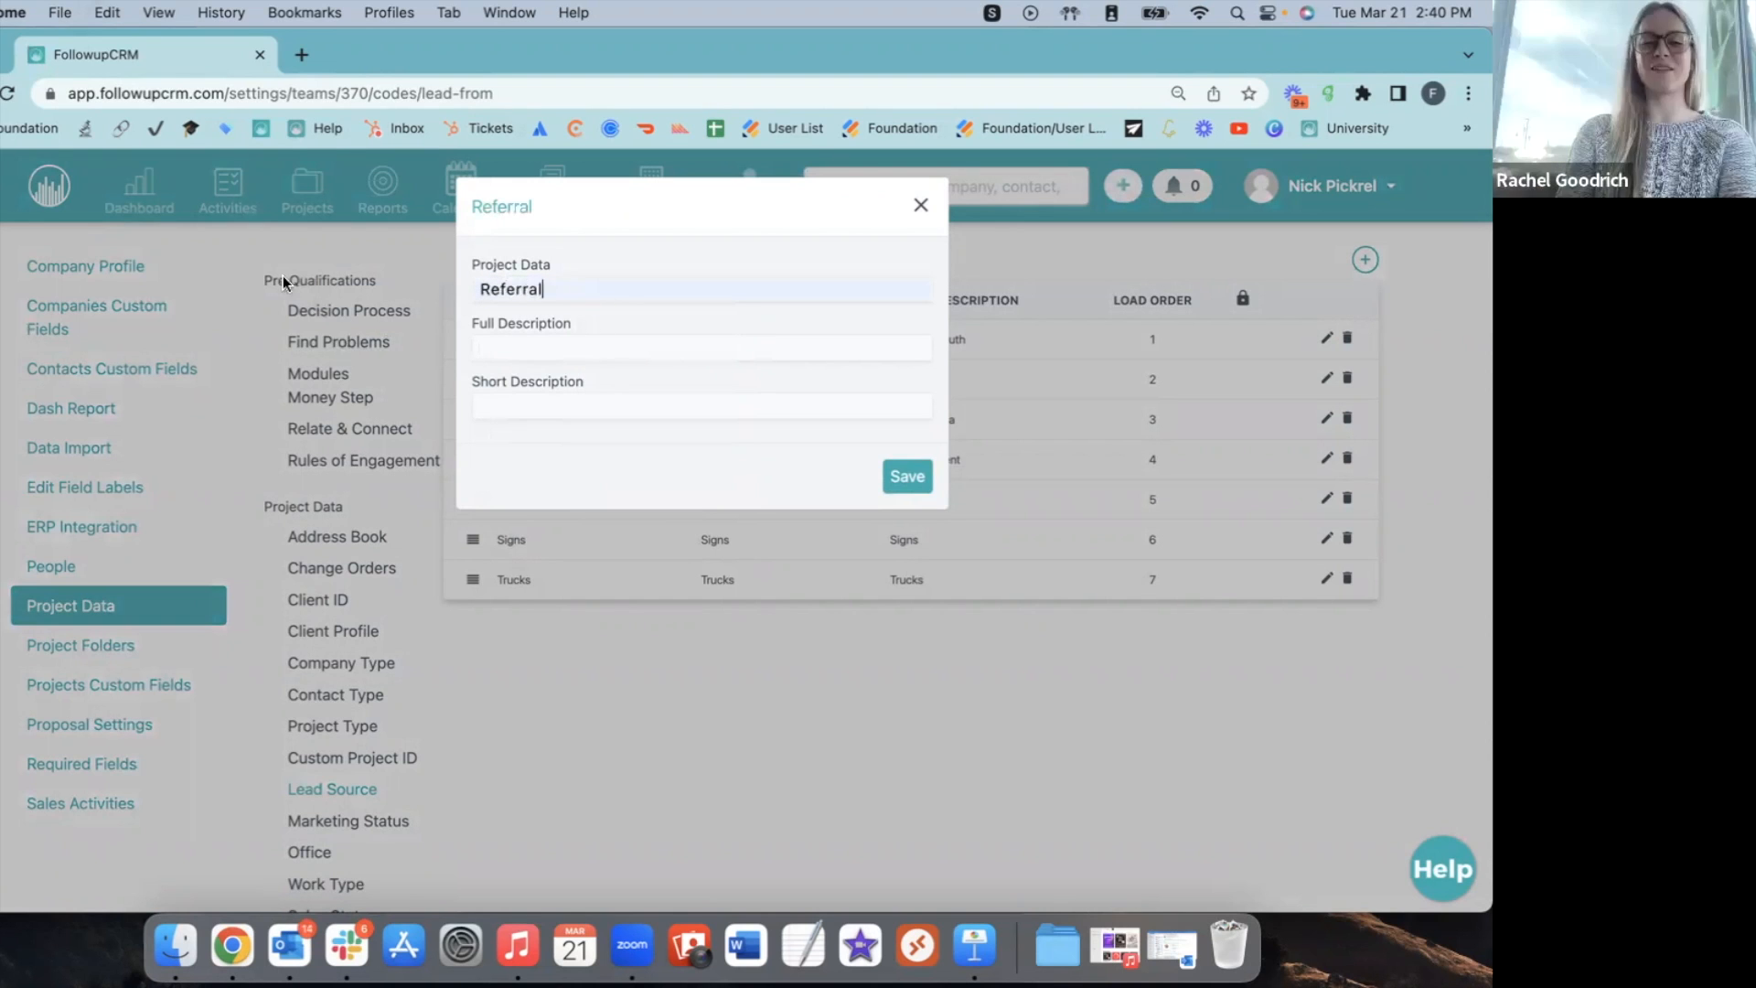
{"action": "left_click", "coordinate": [512, 348]}
{"action": "key", "text": "super+v"}
{"action": "left_click", "coordinate": [526, 405]}
{"action": "key", "text": "super+v"}
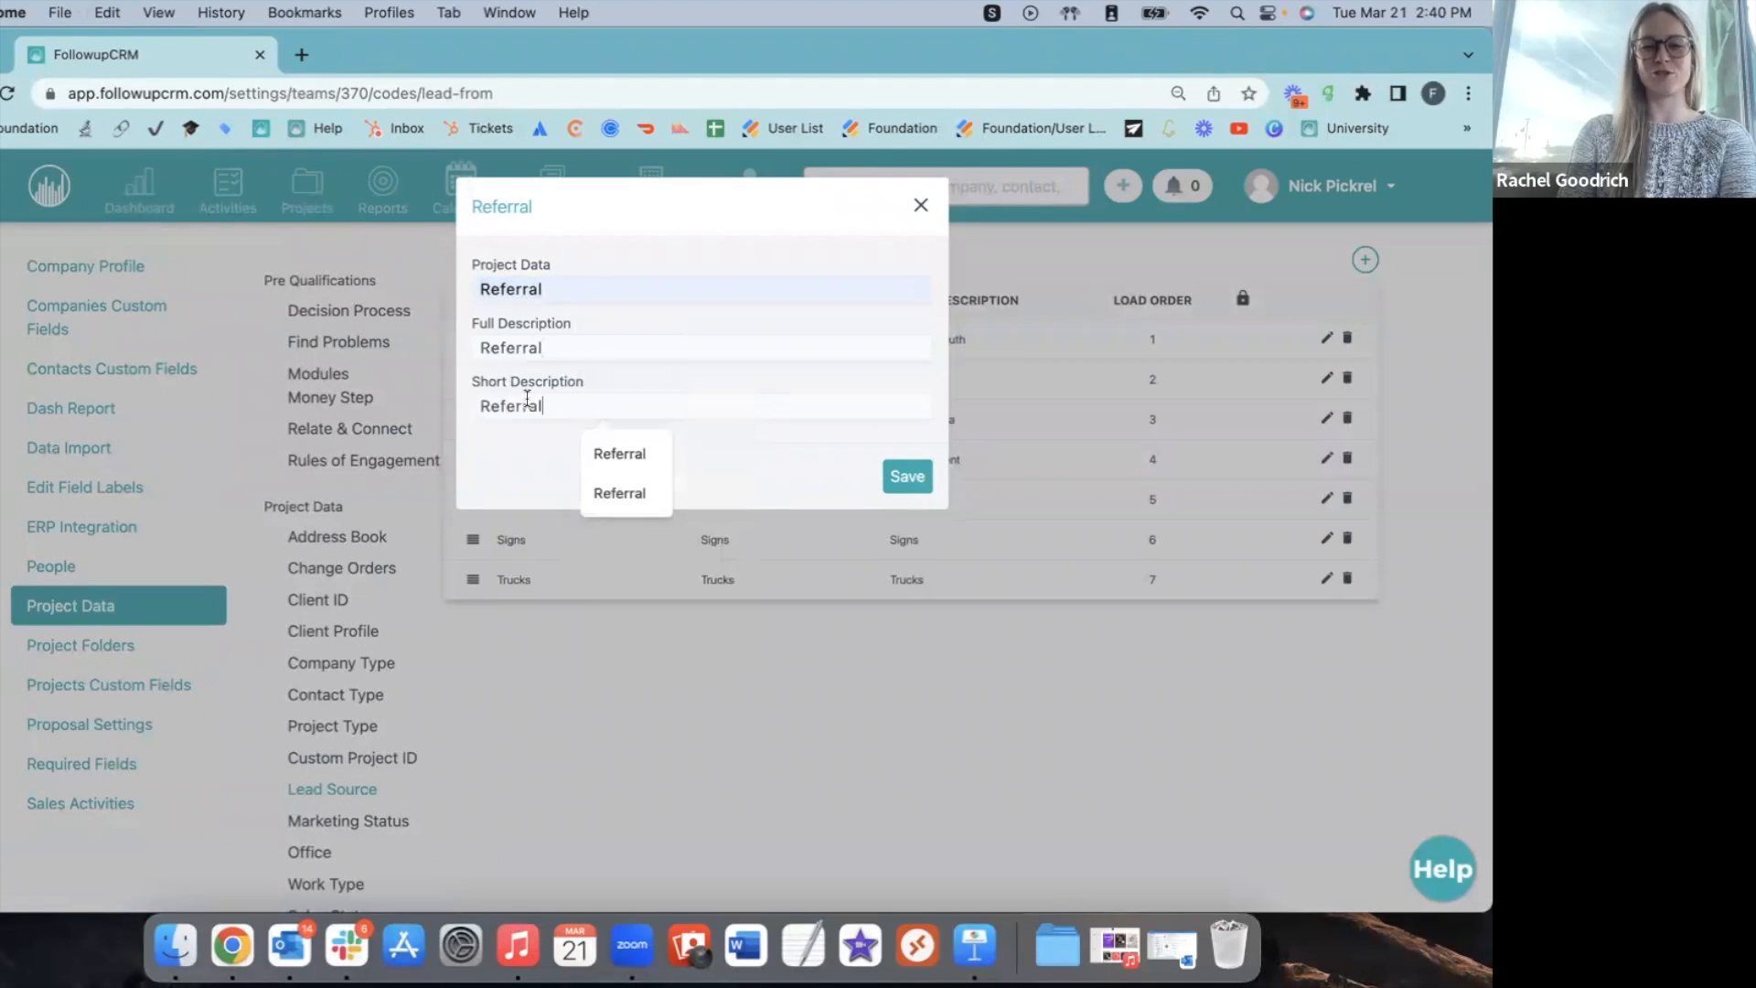
{"action": "left_click", "coordinate": [907, 482]}
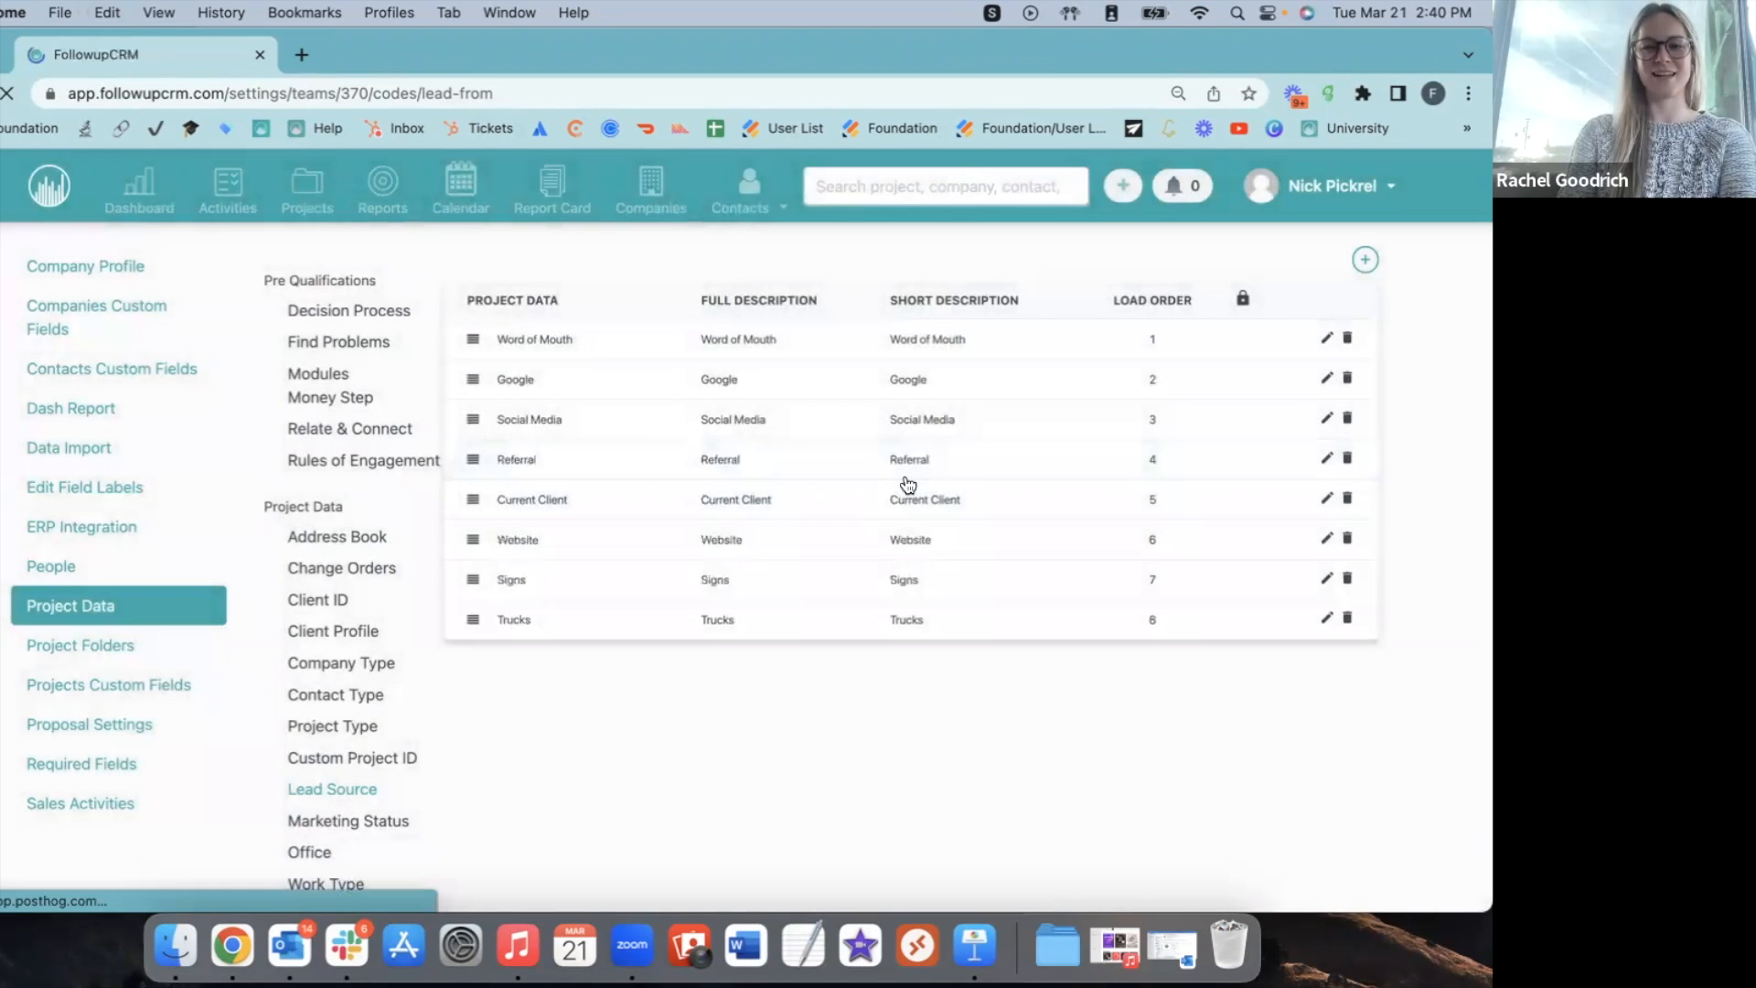
Add a Postcards entry to the Lead Source project data, with Postcards as full and short description.
{"action": "scroll", "coordinate": [1025, 604], "scroll_direction": "down", "scroll_amount": 1}
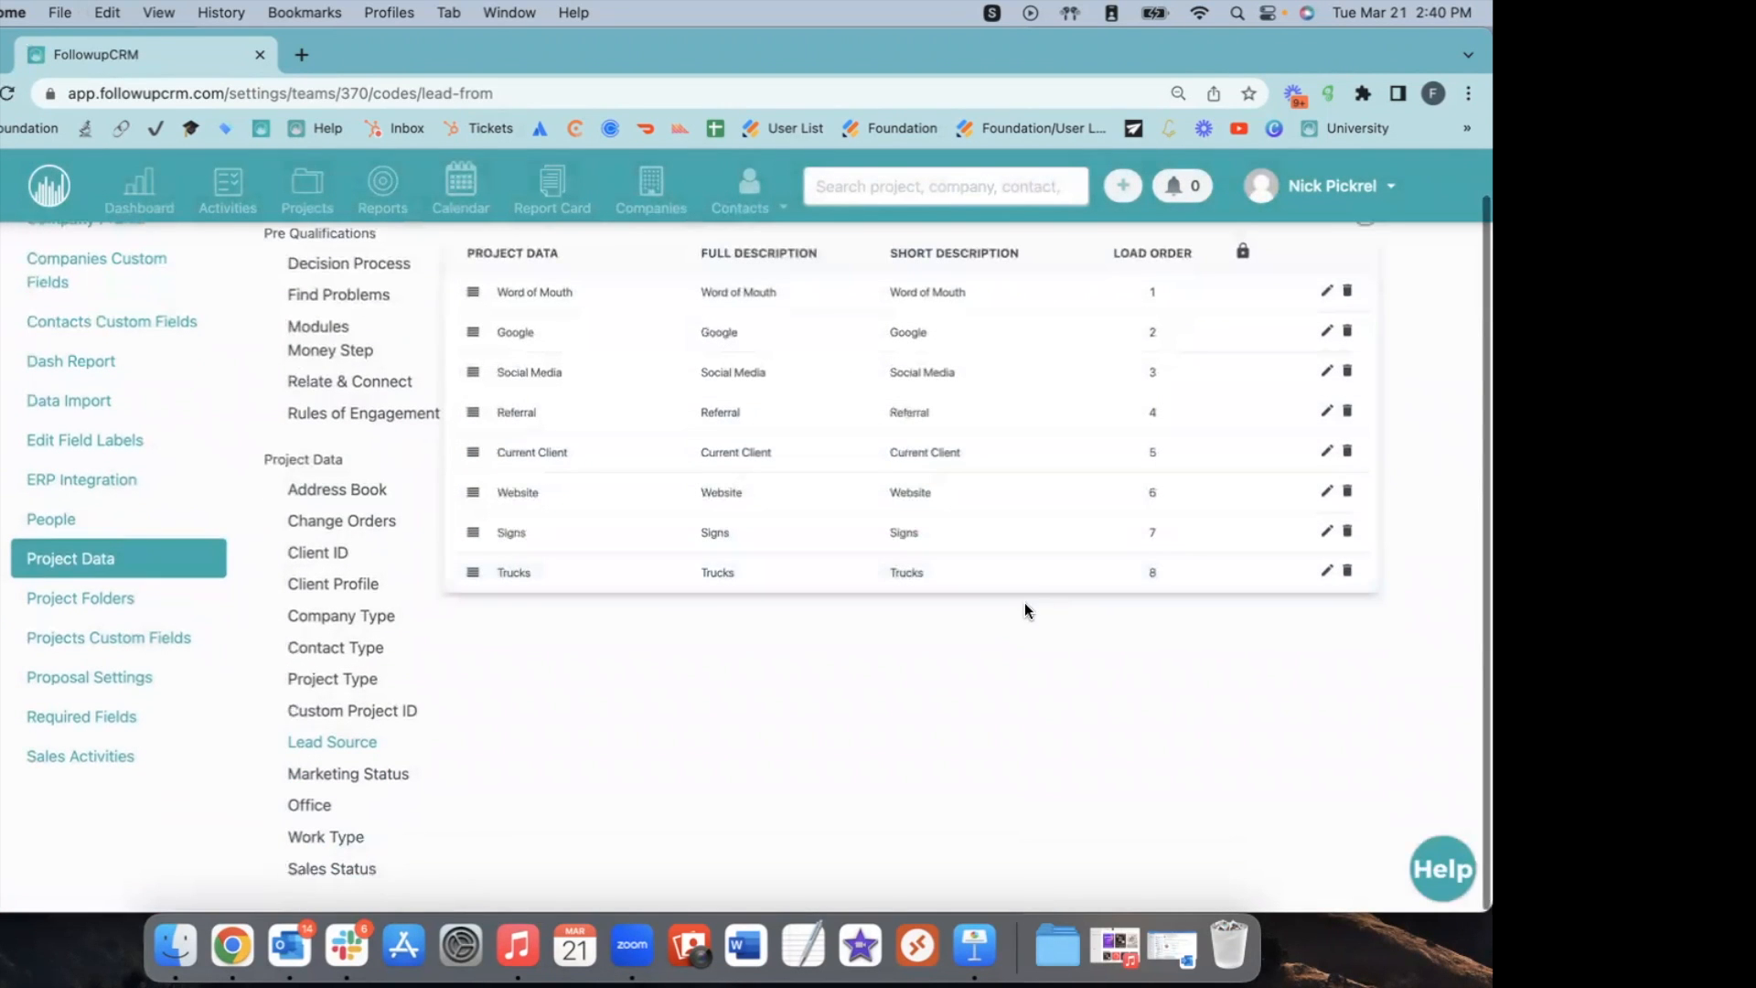
{"action": "scroll", "coordinate": [1297, 403], "scroll_direction": "up", "scroll_amount": 1}
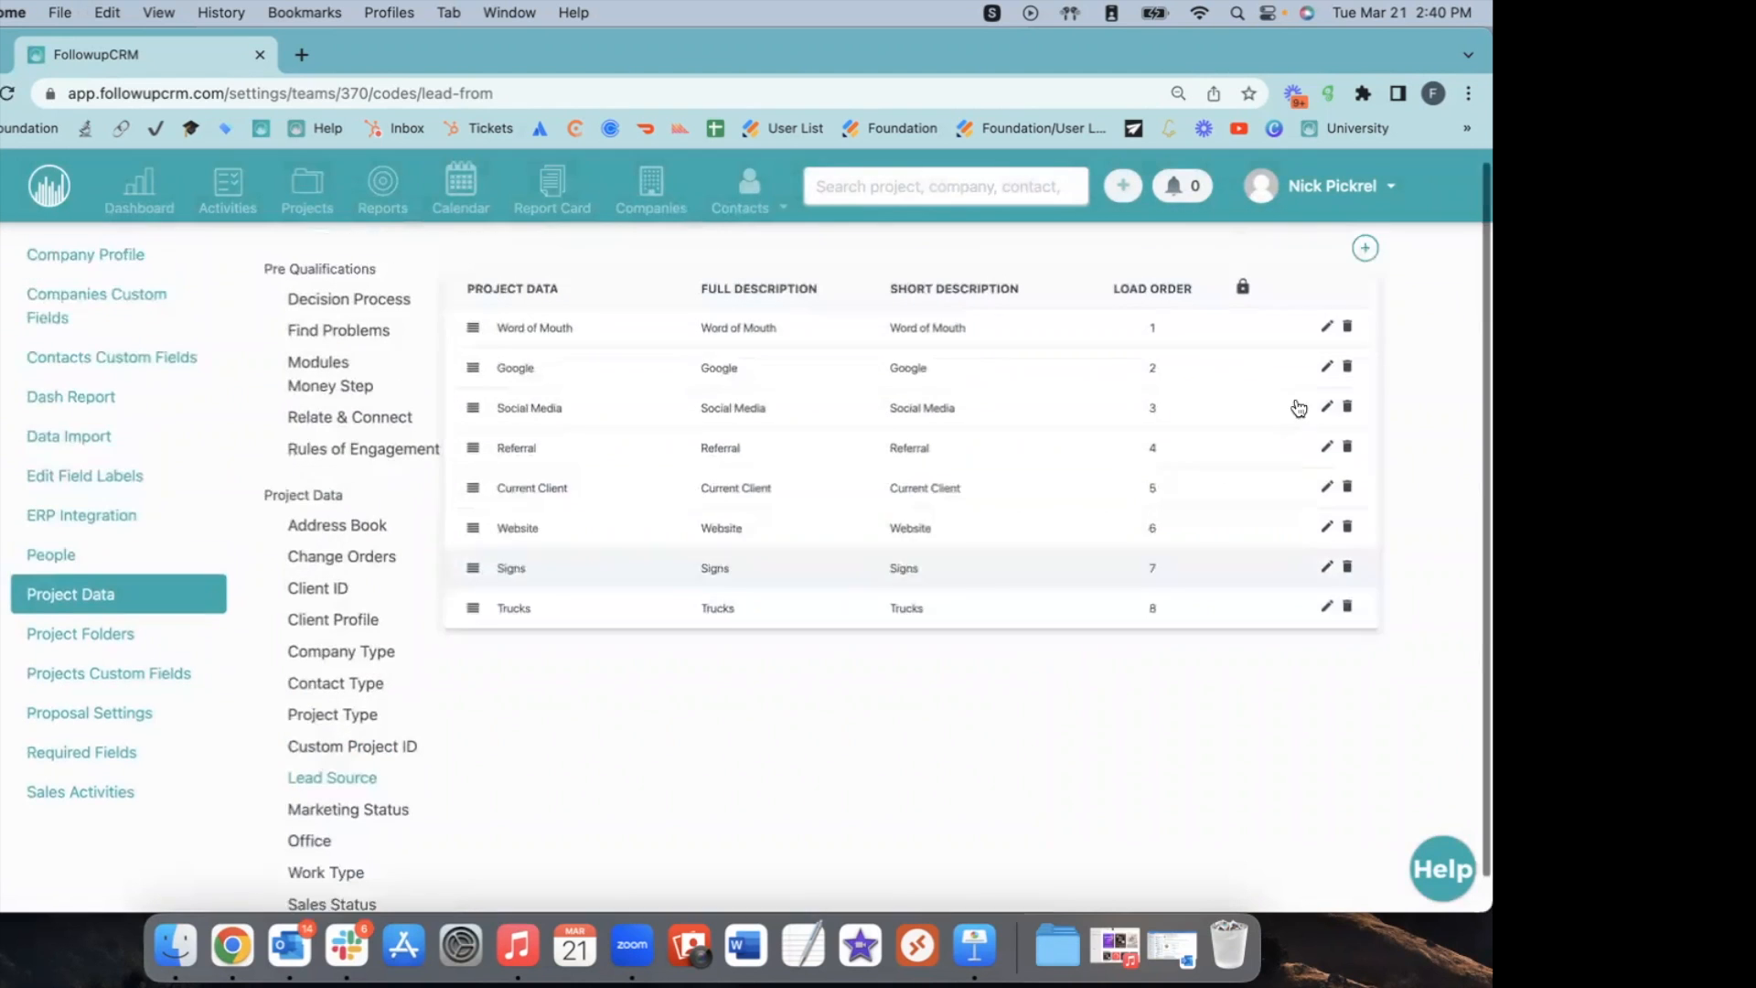
{"action": "left_click", "coordinate": [1365, 260]}
{"action": "left_click", "coordinate": [549, 287]}
{"action": "type", "text": "Postcards"}
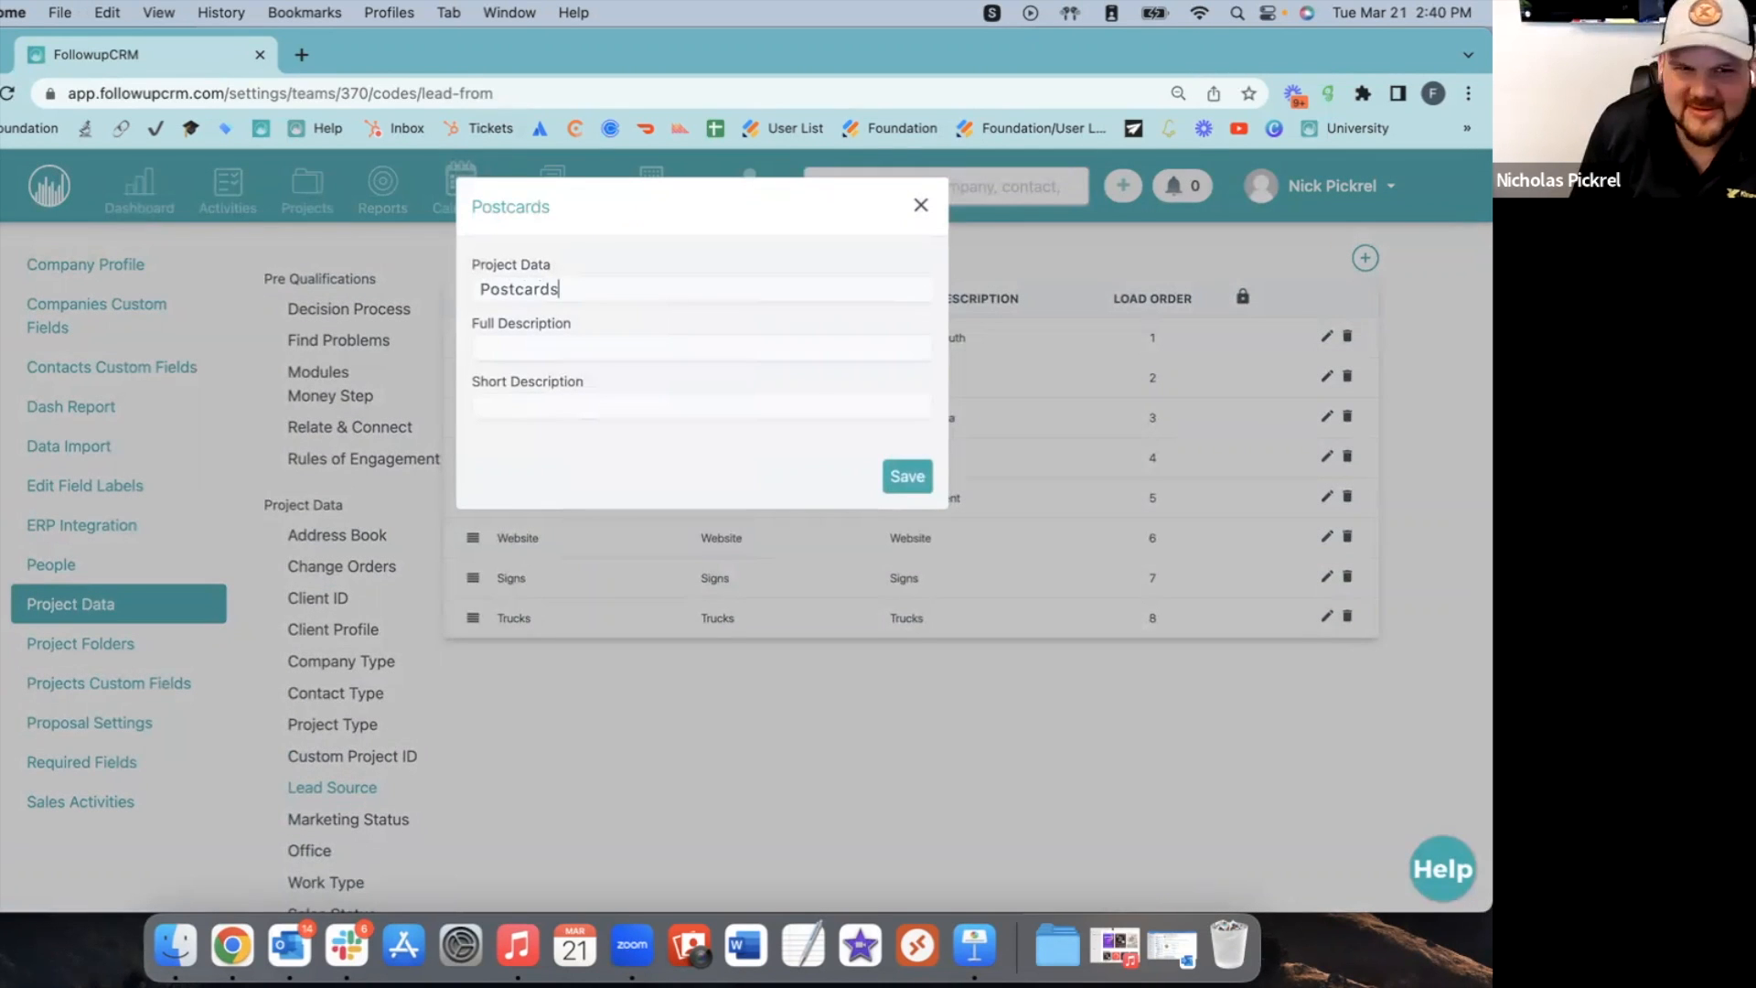
{"action": "double_click", "coordinate": [587, 292]}
{"action": "key", "text": "super+c"}
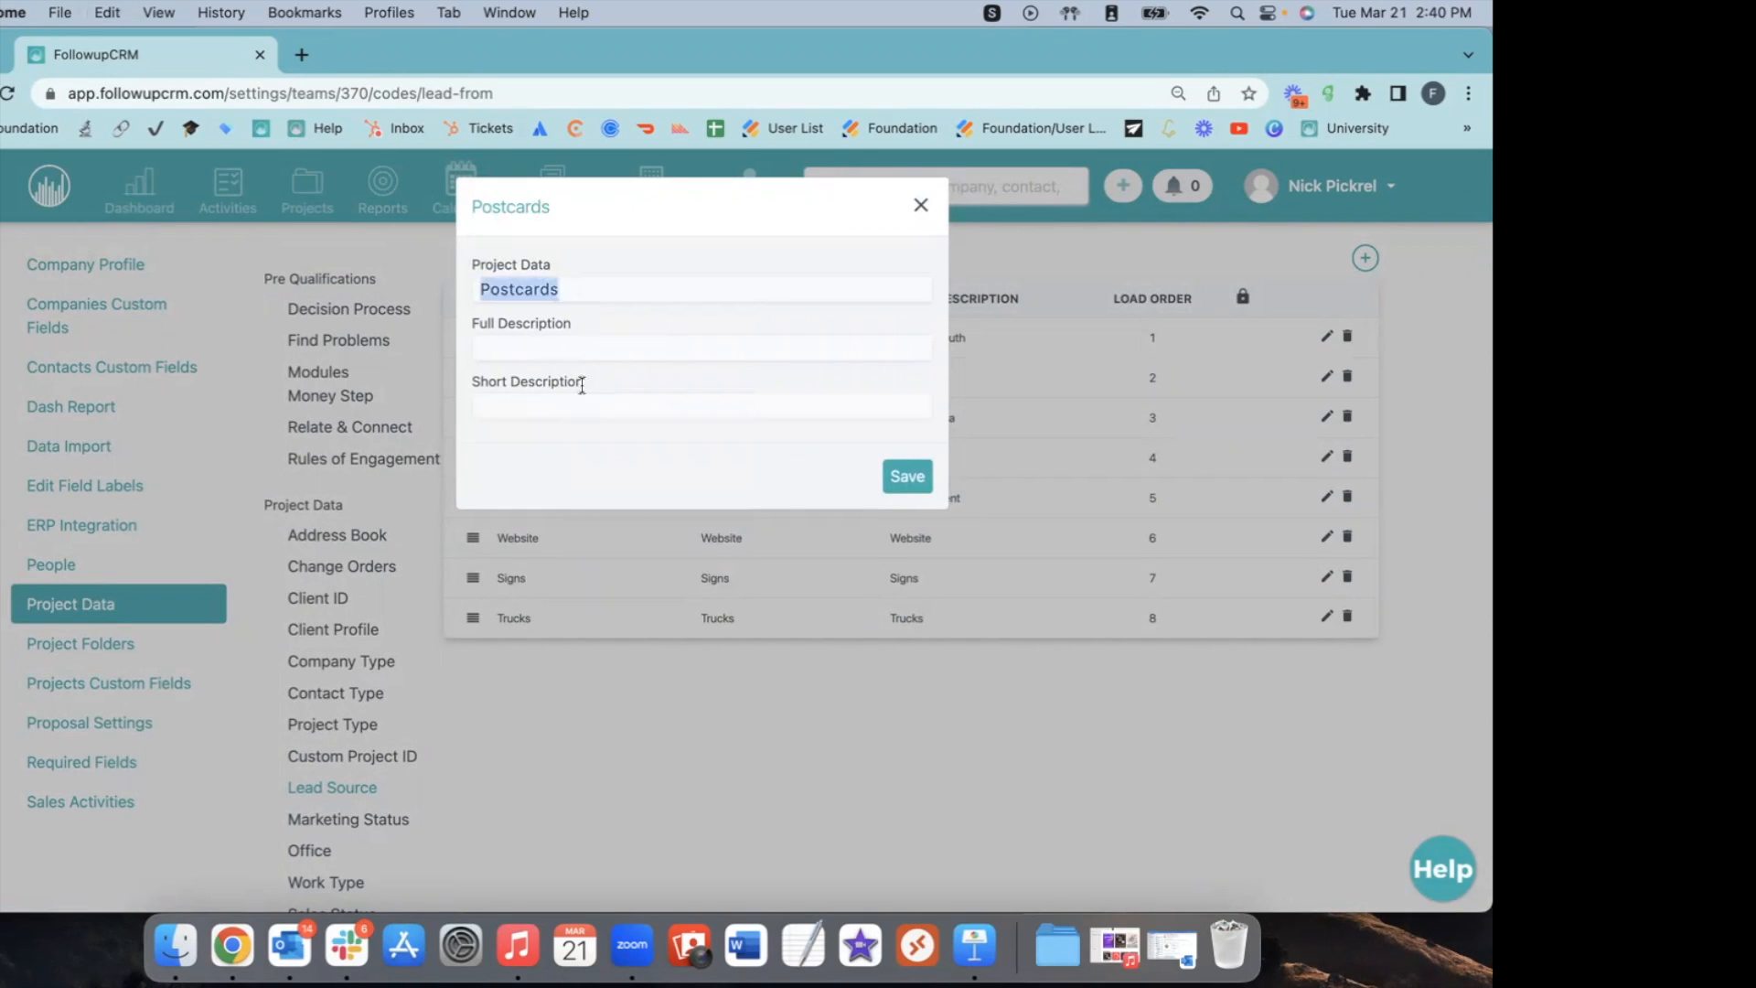
{"action": "left_click", "coordinate": [511, 344]}
{"action": "key", "text": "super+v"}
{"action": "left_click", "coordinate": [523, 405]}
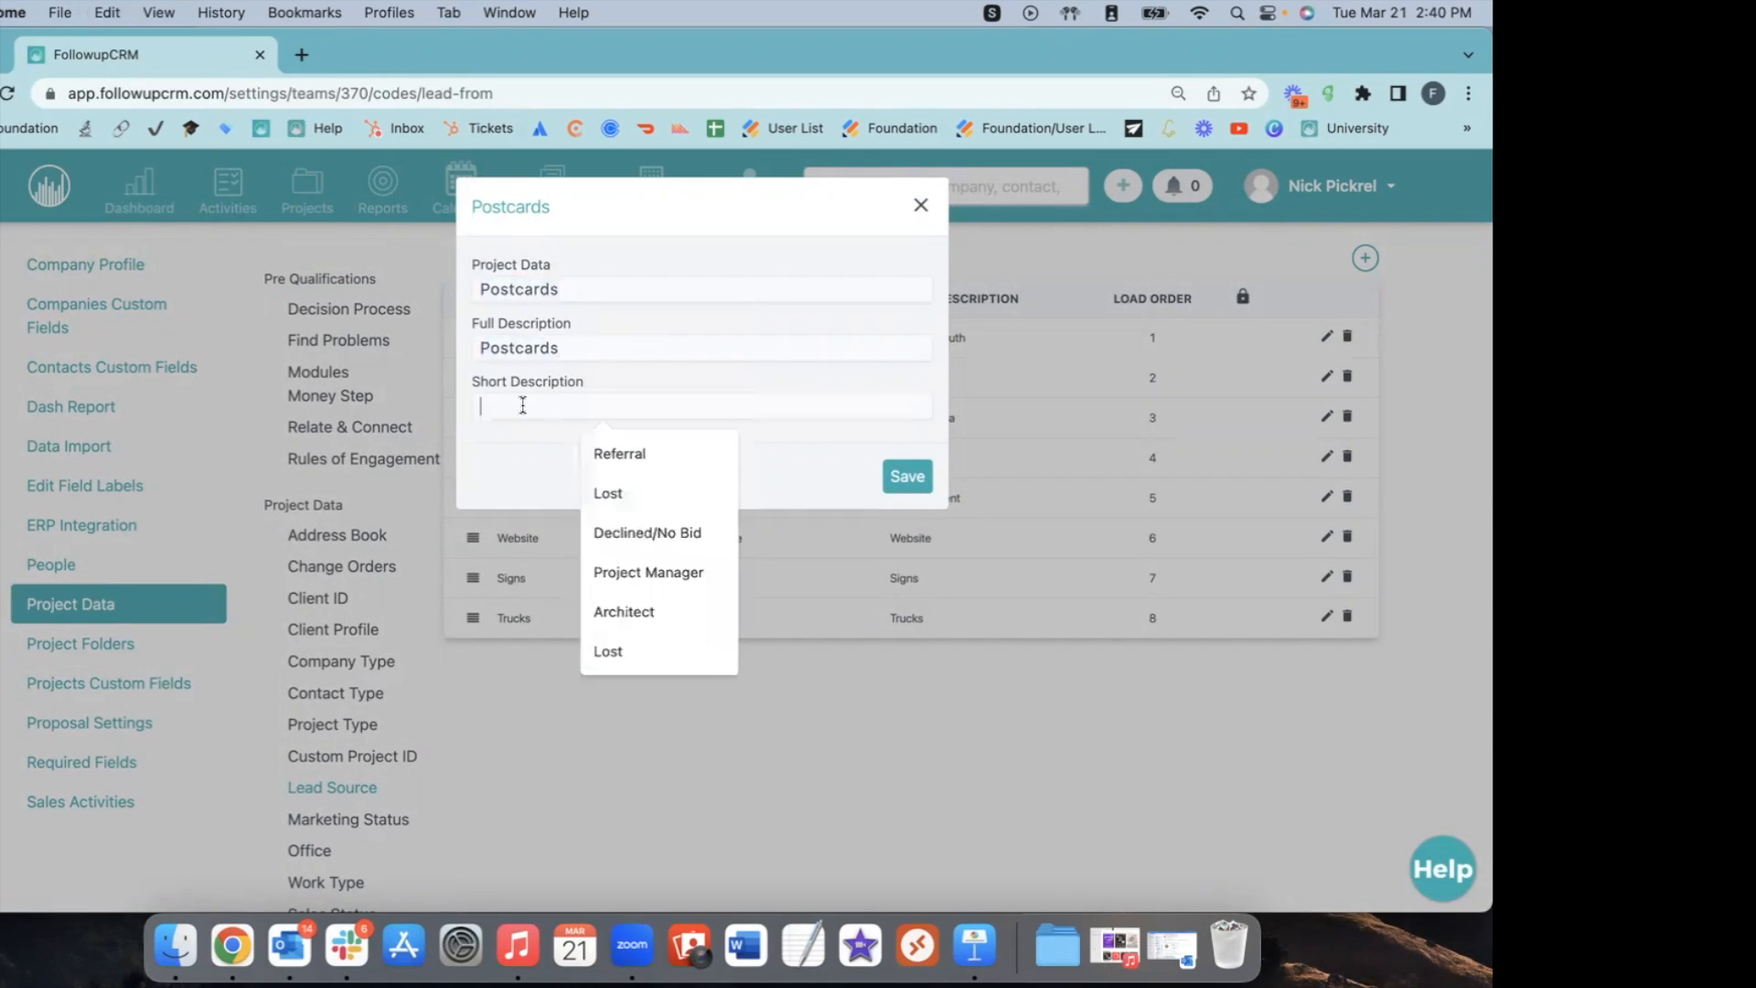
{"action": "key", "text": "super+v"}
{"action": "left_click", "coordinate": [907, 477]}
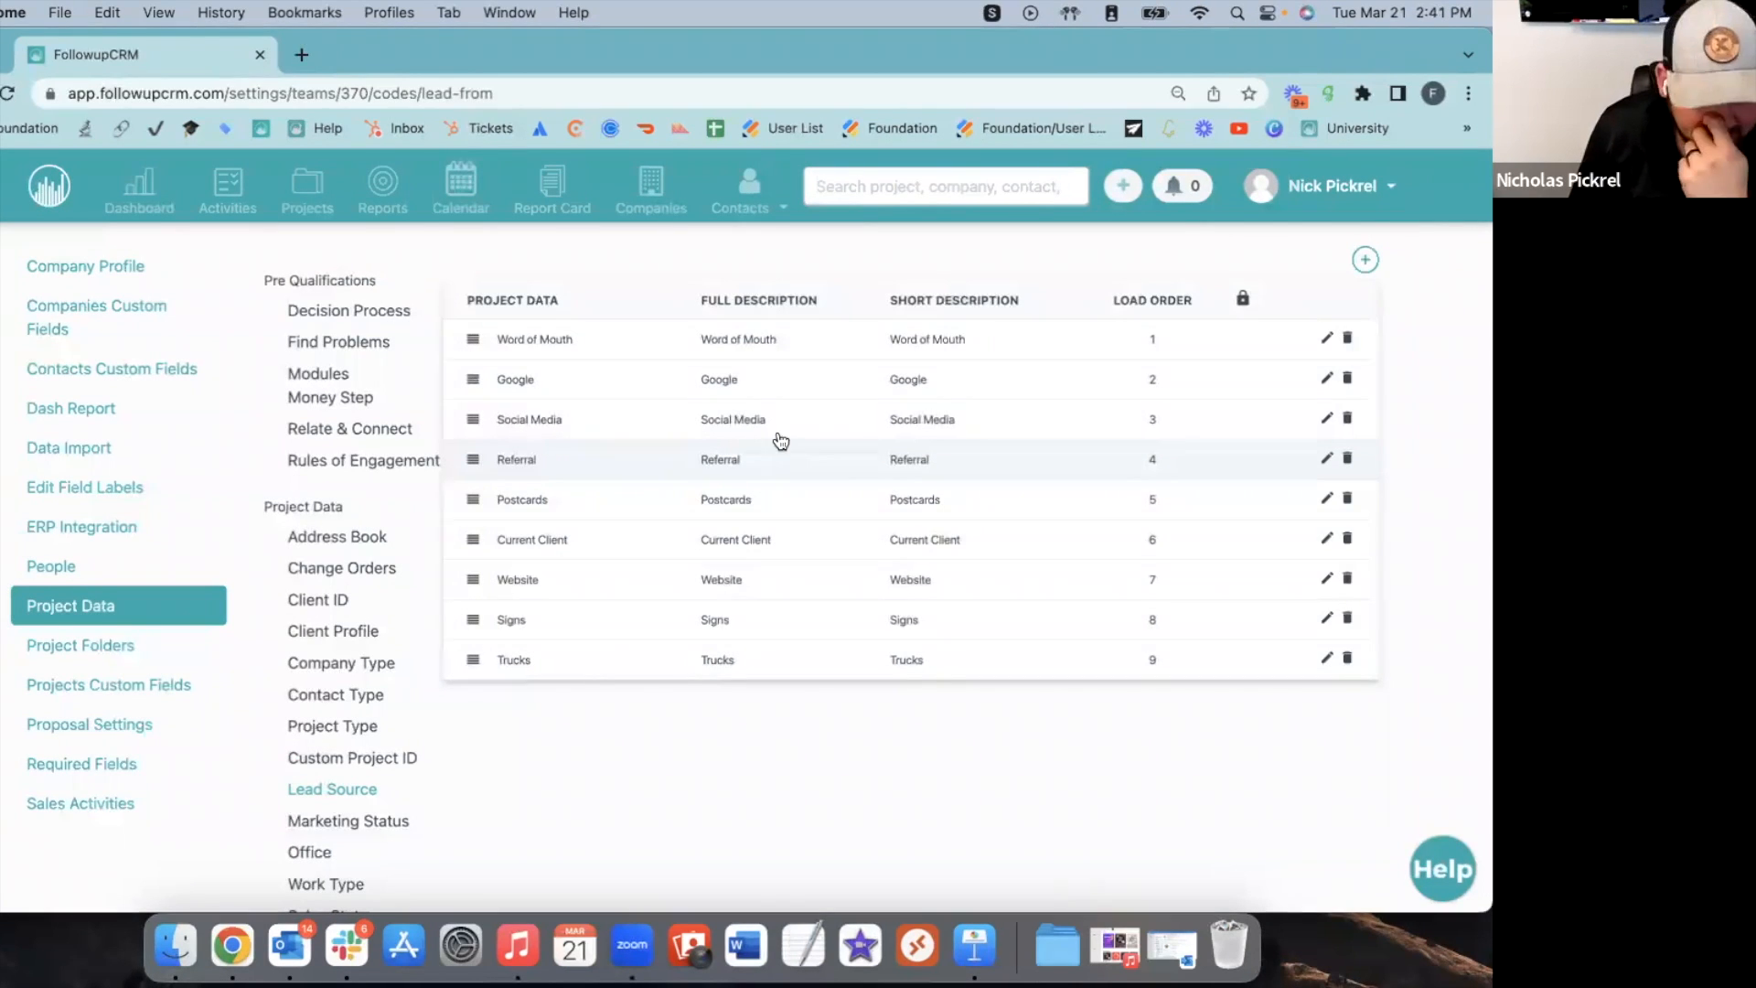
Delete the Referral entry from the Lead Source project data.
{"action": "left_click", "coordinate": [1351, 462]}
{"action": "left_click", "coordinate": [635, 574]}
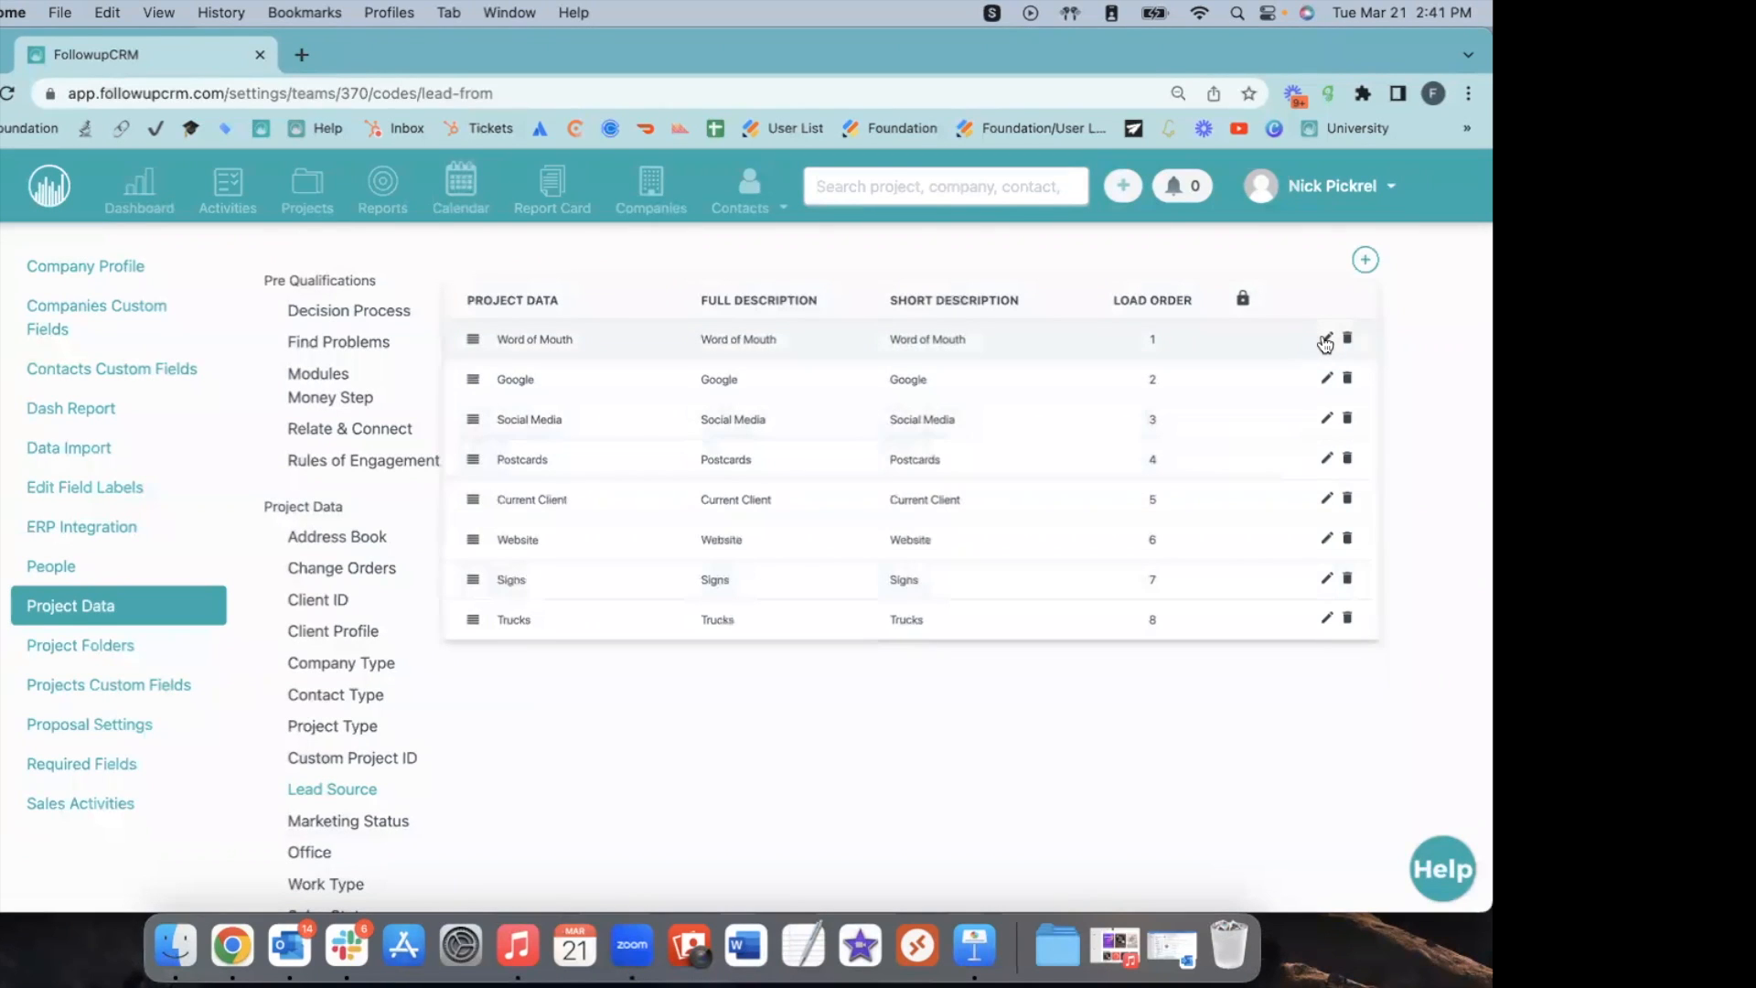
Rename the Word of Mouth lead source and both its descriptions to Referral, and place it directly below Current Client.
{"action": "left_click", "coordinate": [1325, 343]}
{"action": "triple_click", "coordinate": [632, 291]}
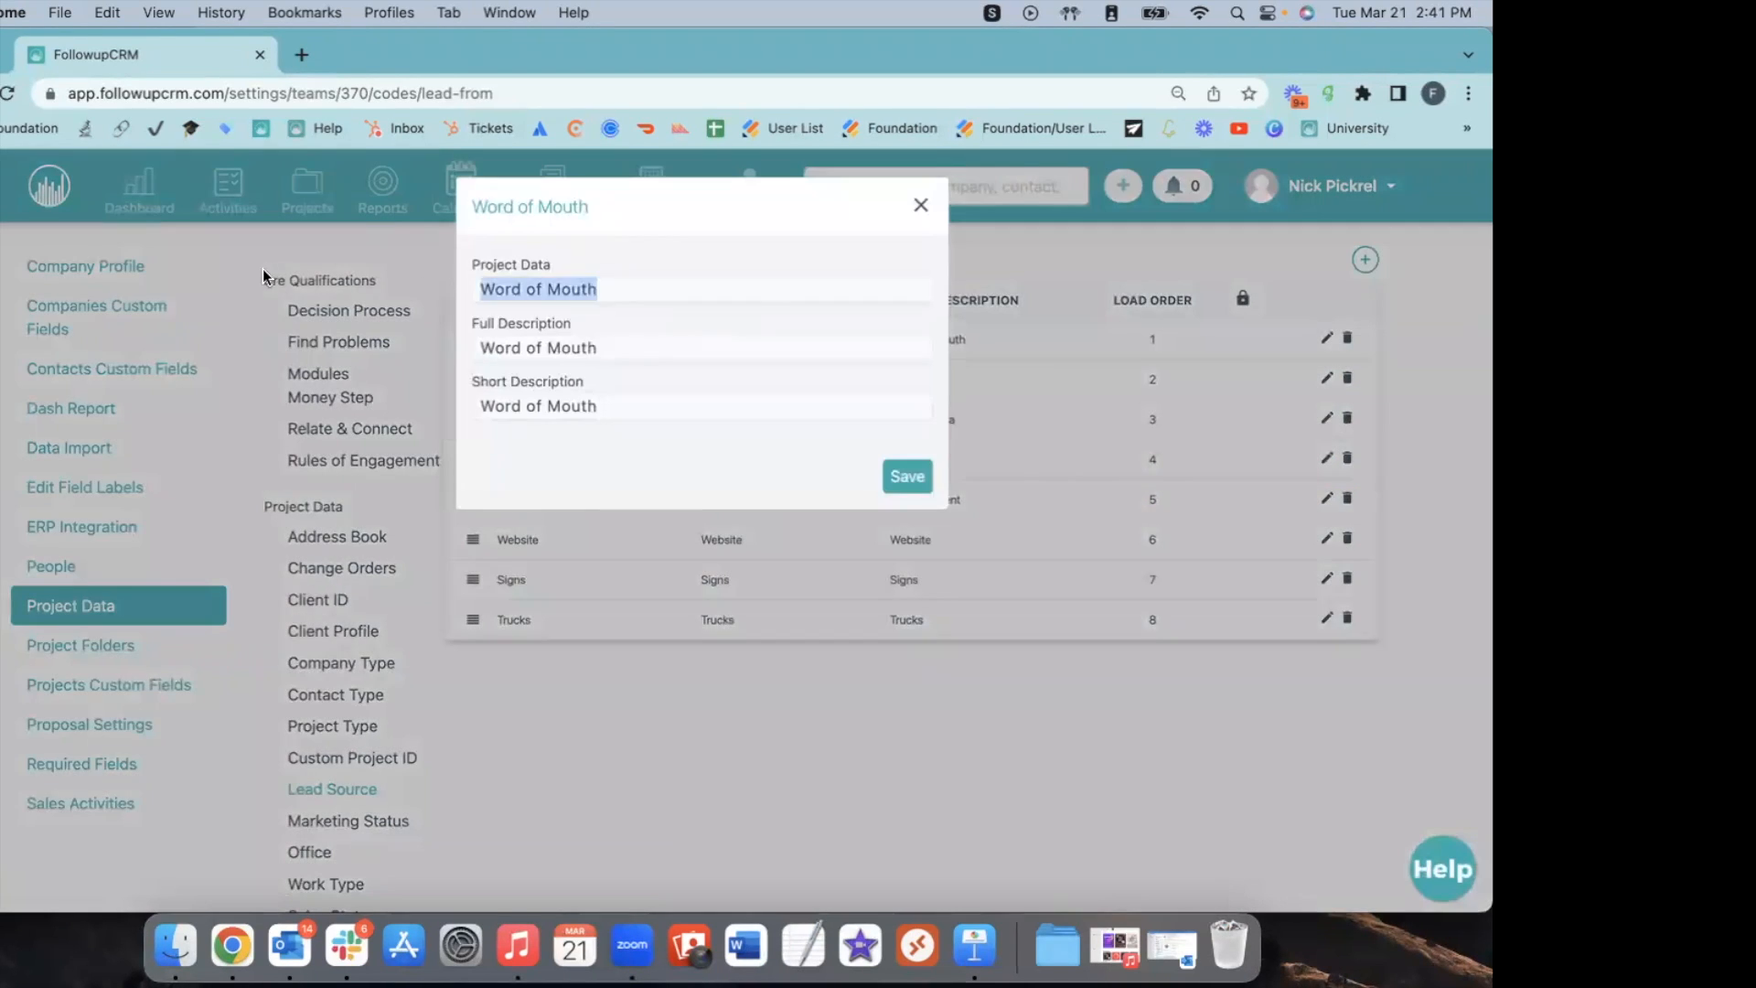
{"action": "type", "text": "Referral"}
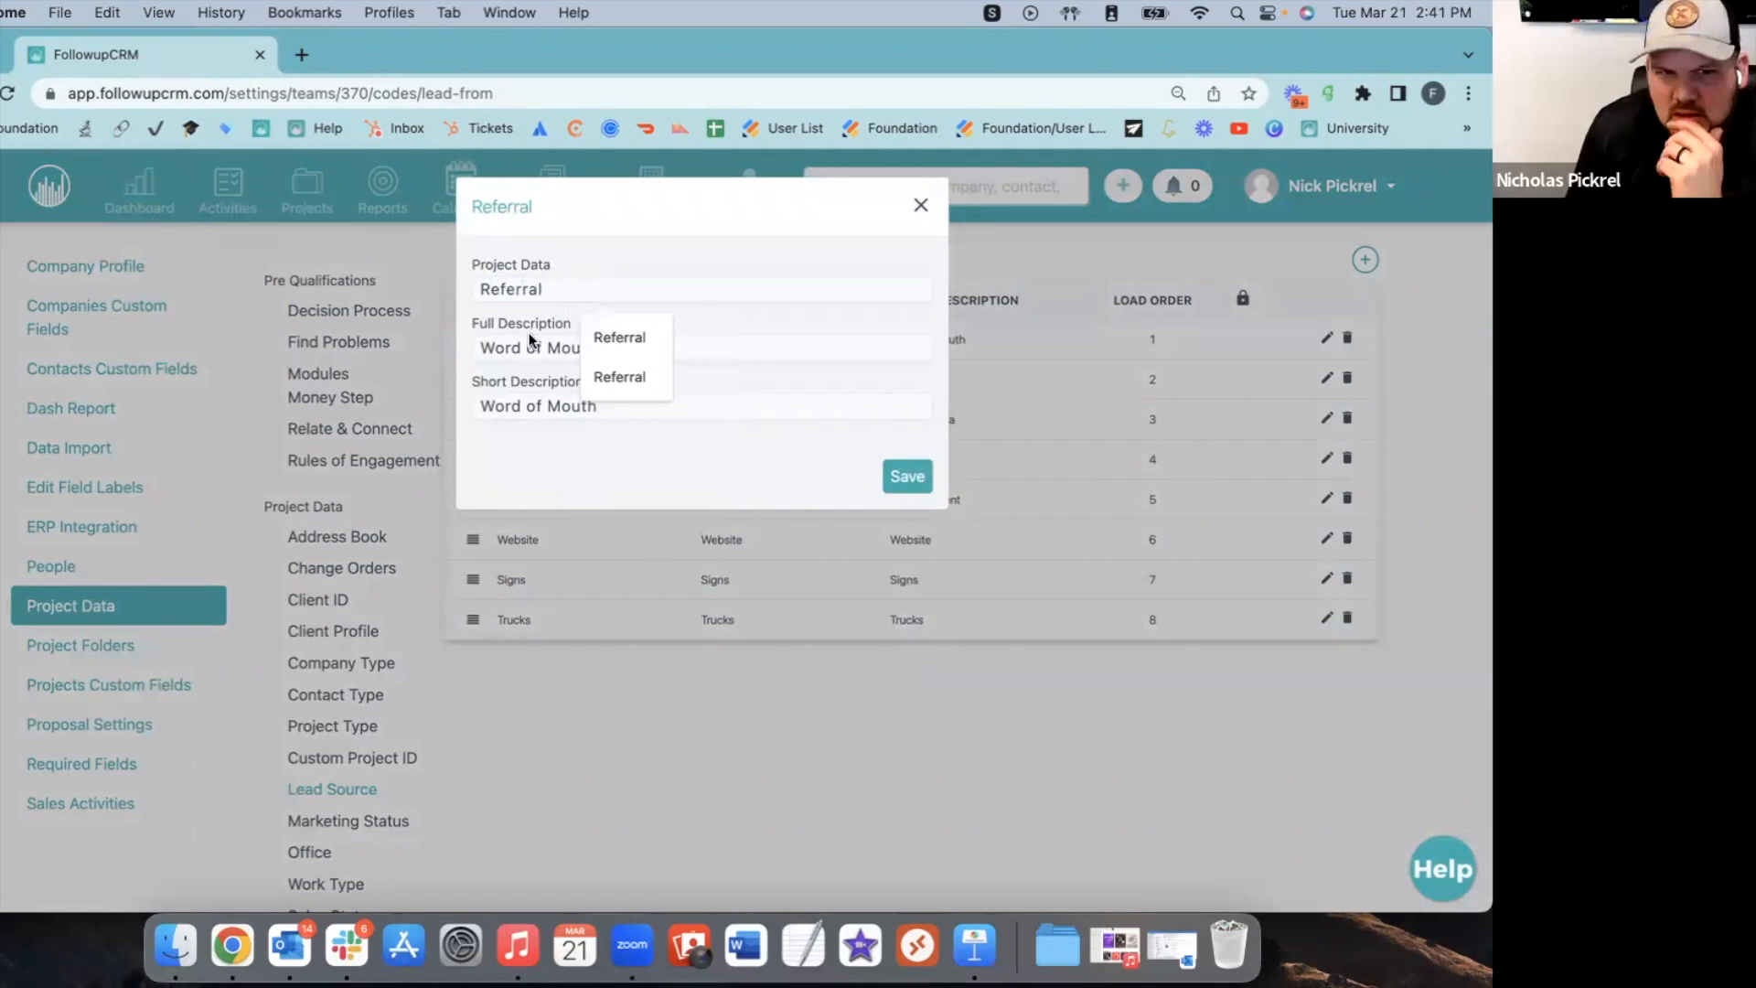
{"action": "key", "text": "super+a"}
{"action": "triple_click", "coordinate": [502, 347]}
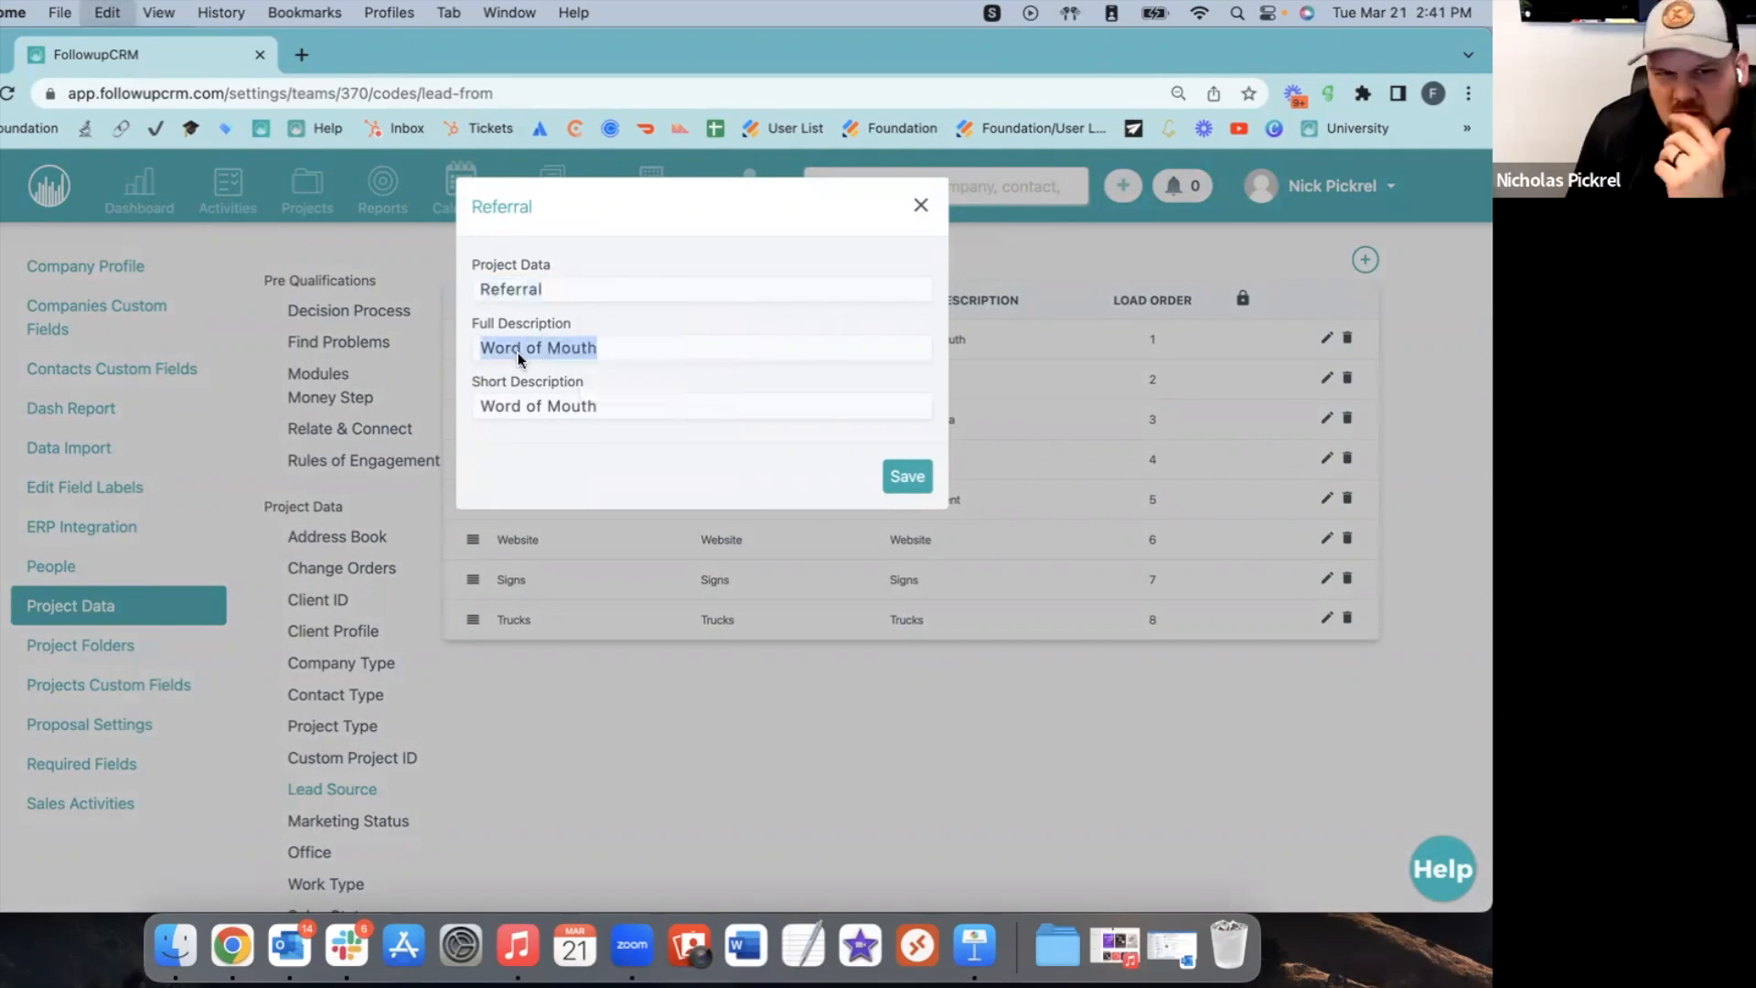
{"action": "key", "text": "super+v"}
{"action": "double_click", "coordinate": [533, 406]}
{"action": "triple_click", "coordinate": [529, 403]}
{"action": "key", "text": "super+v"}
{"action": "left_click", "coordinate": [922, 489]}
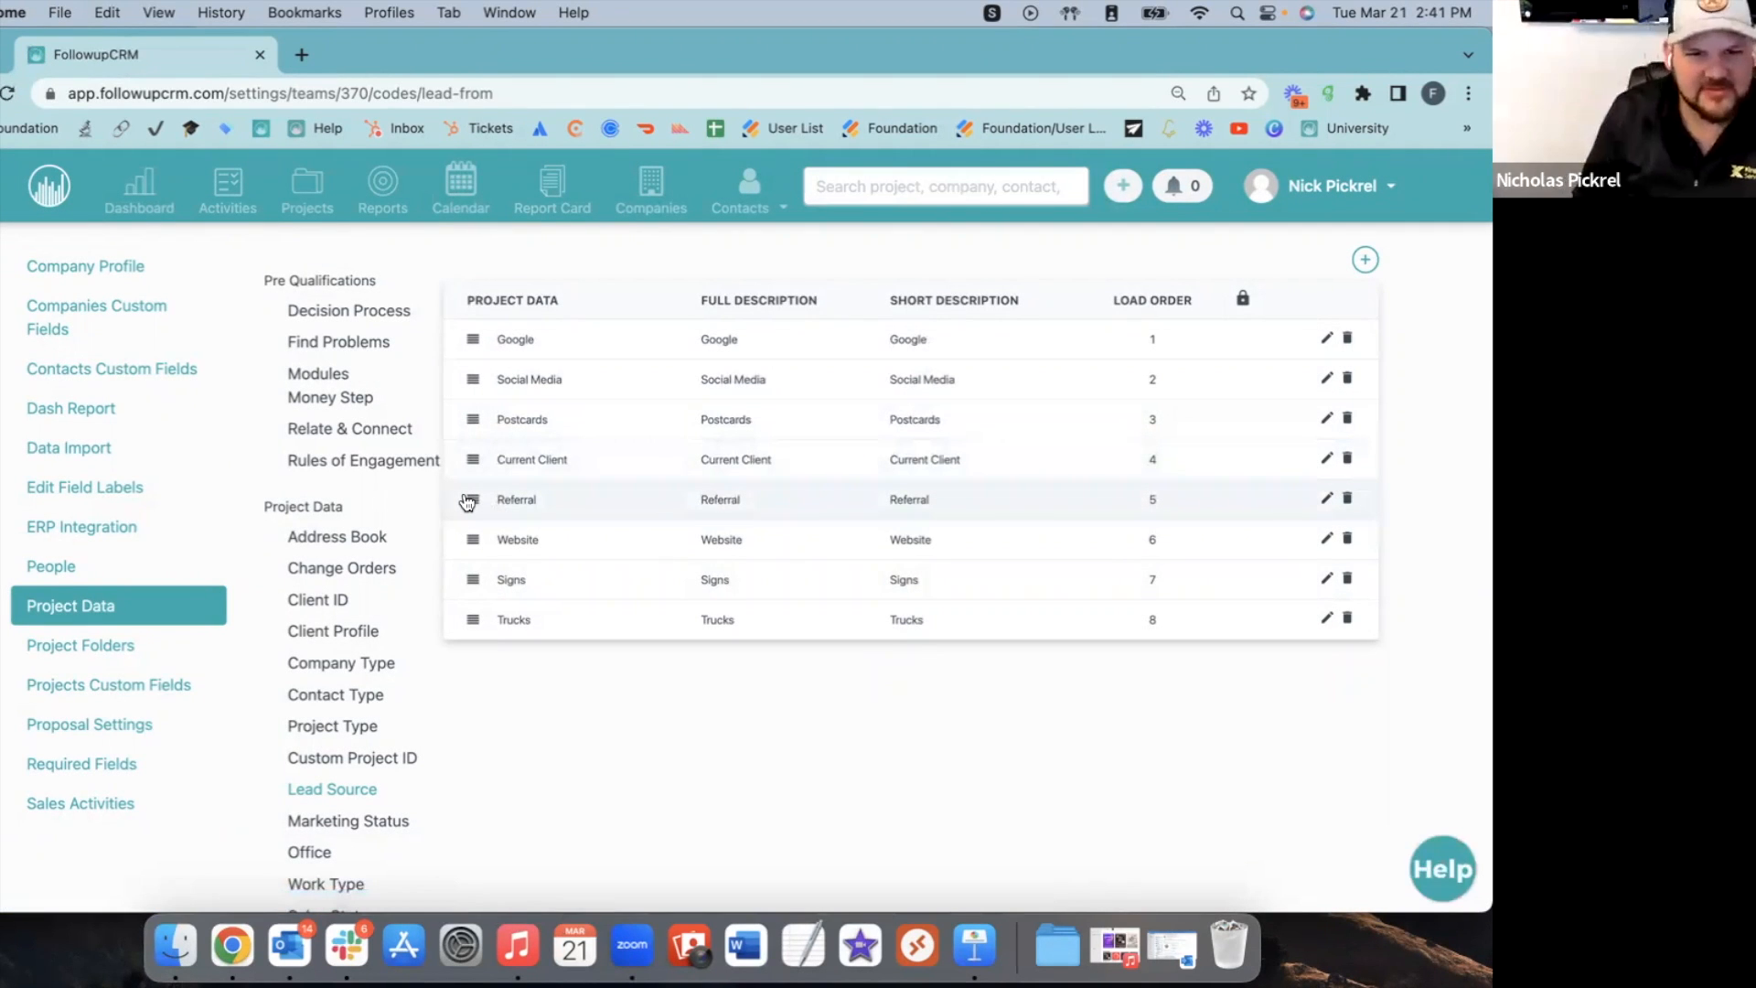
{"action": "mouse_move", "coordinate": [468, 499]}
{"action": "left_mouse_down"}
{"action": "mouse_move", "coordinate": [461, 409]}
{"action": "mouse_move", "coordinate": [463, 499]}
{"action": "left_mouse_up"}
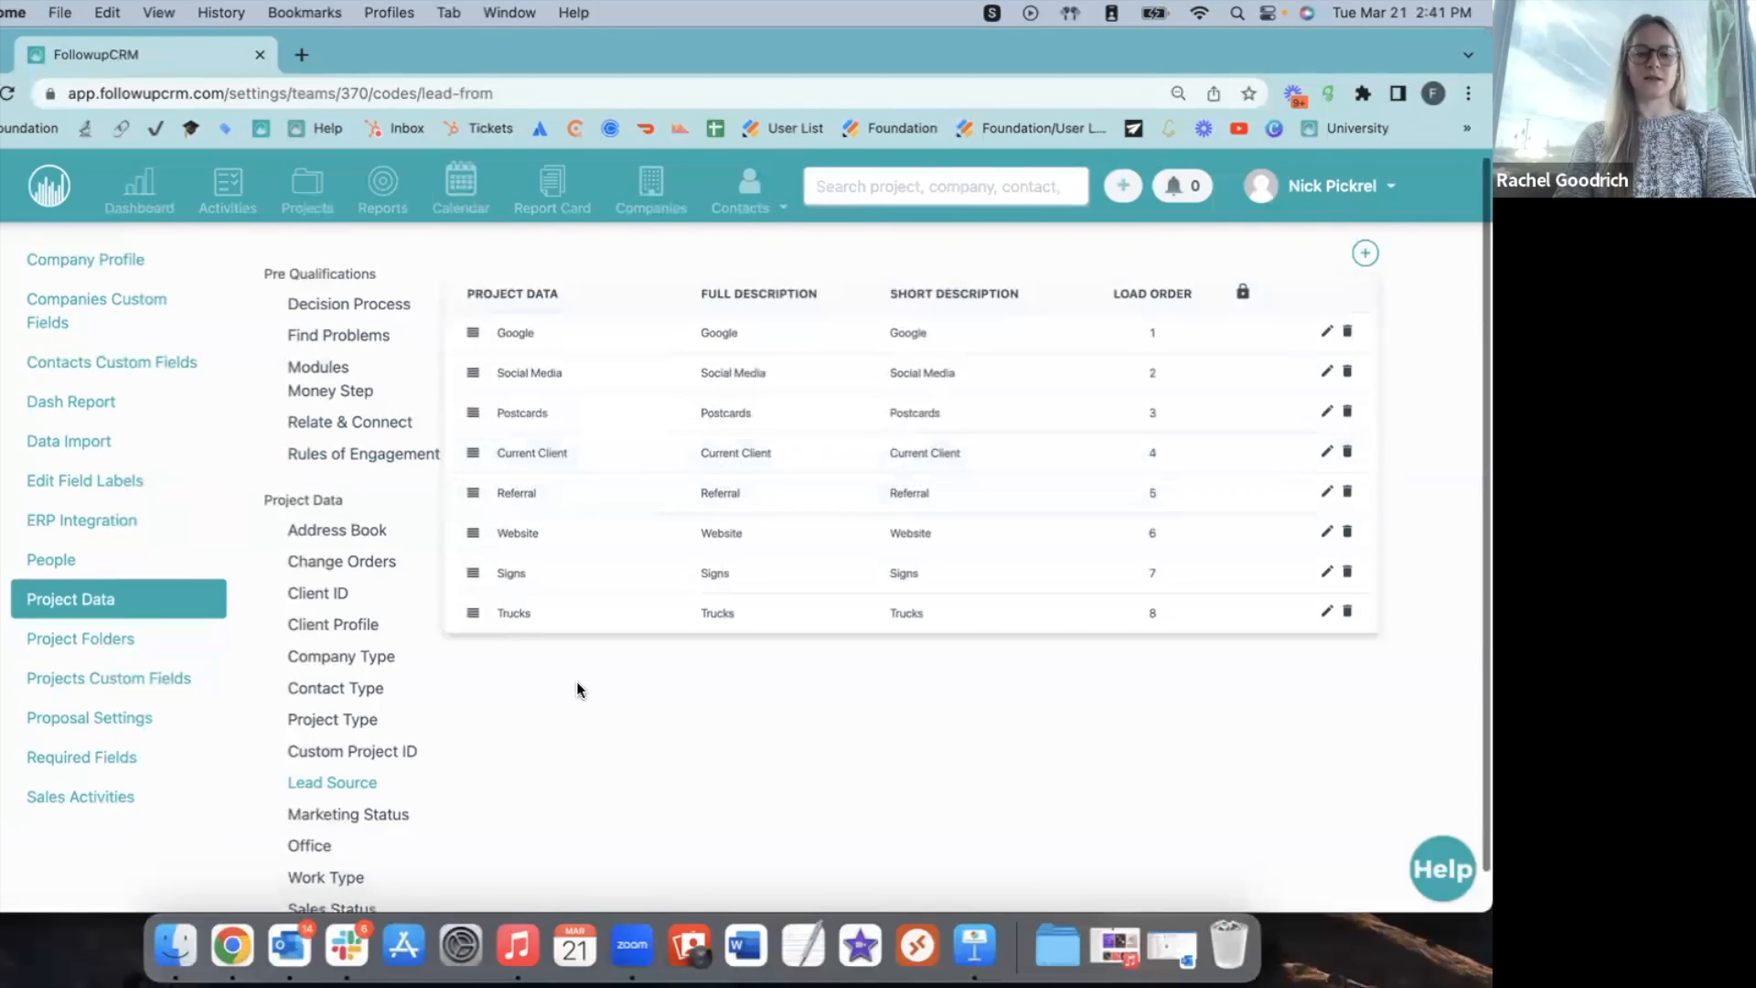
Review the entries in the Company Type and Contact Type project data.
{"action": "scroll", "coordinate": [576, 682], "scroll_direction": "down", "scroll_amount": 1}
{"action": "left_click", "coordinate": [341, 615]}
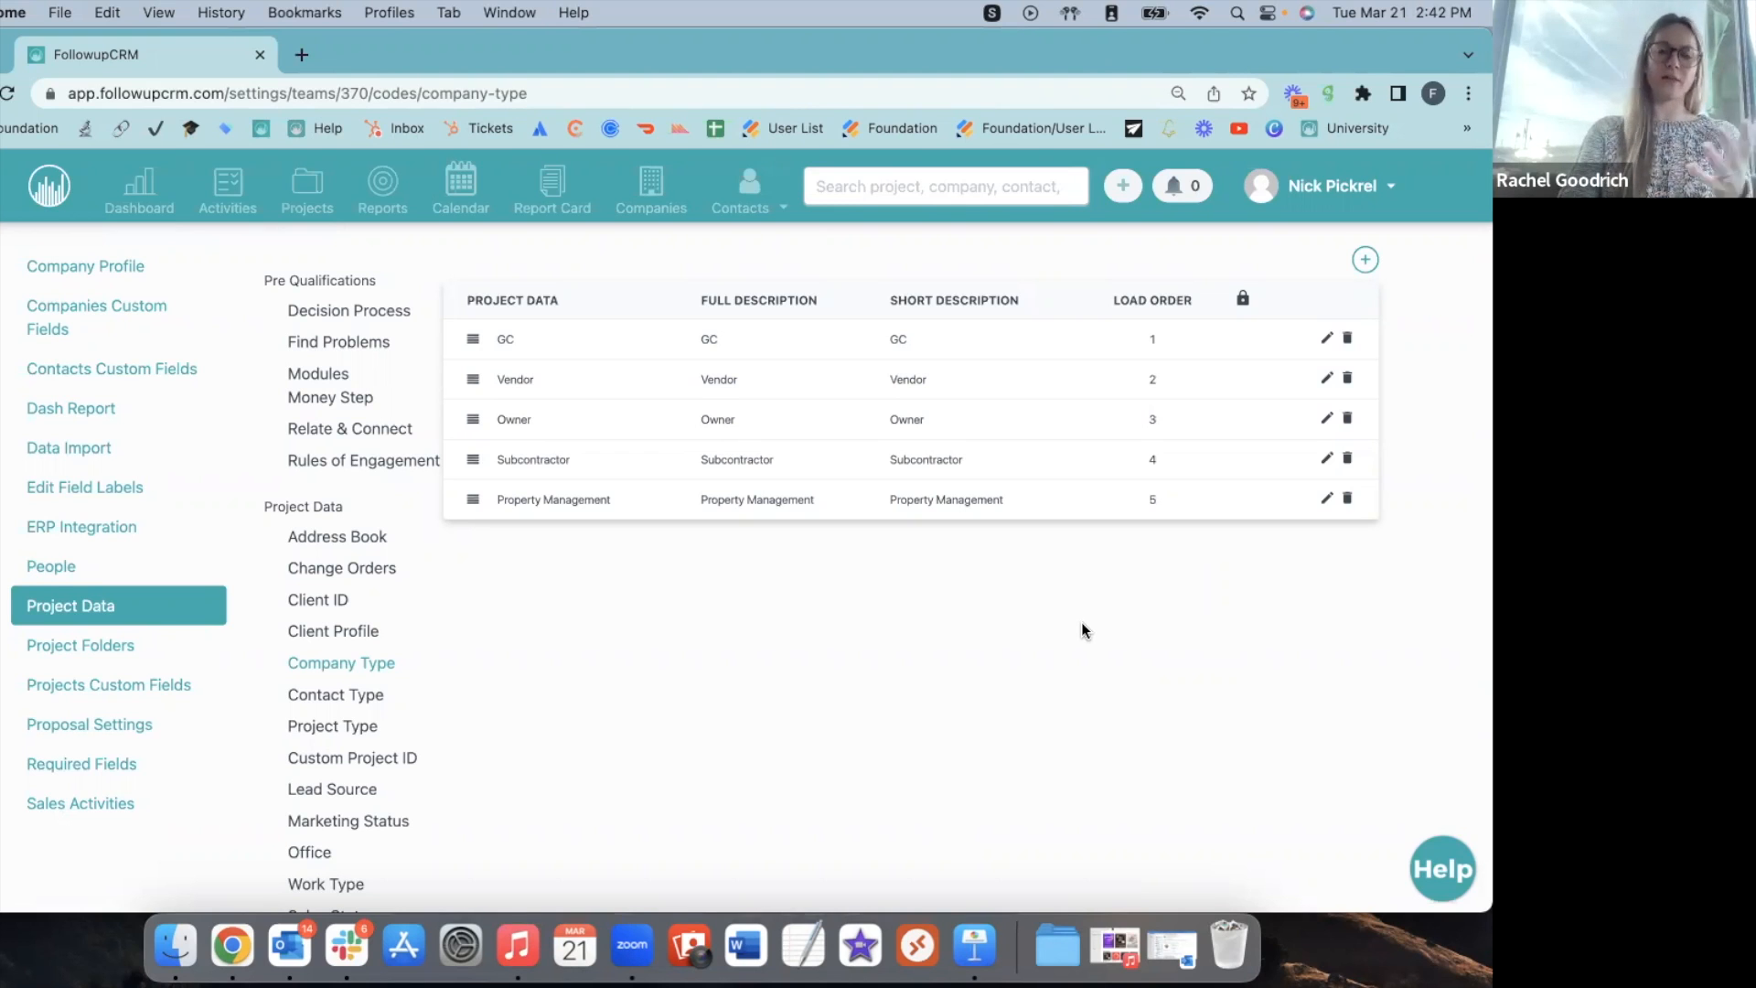
{"action": "left_click", "coordinate": [335, 695]}
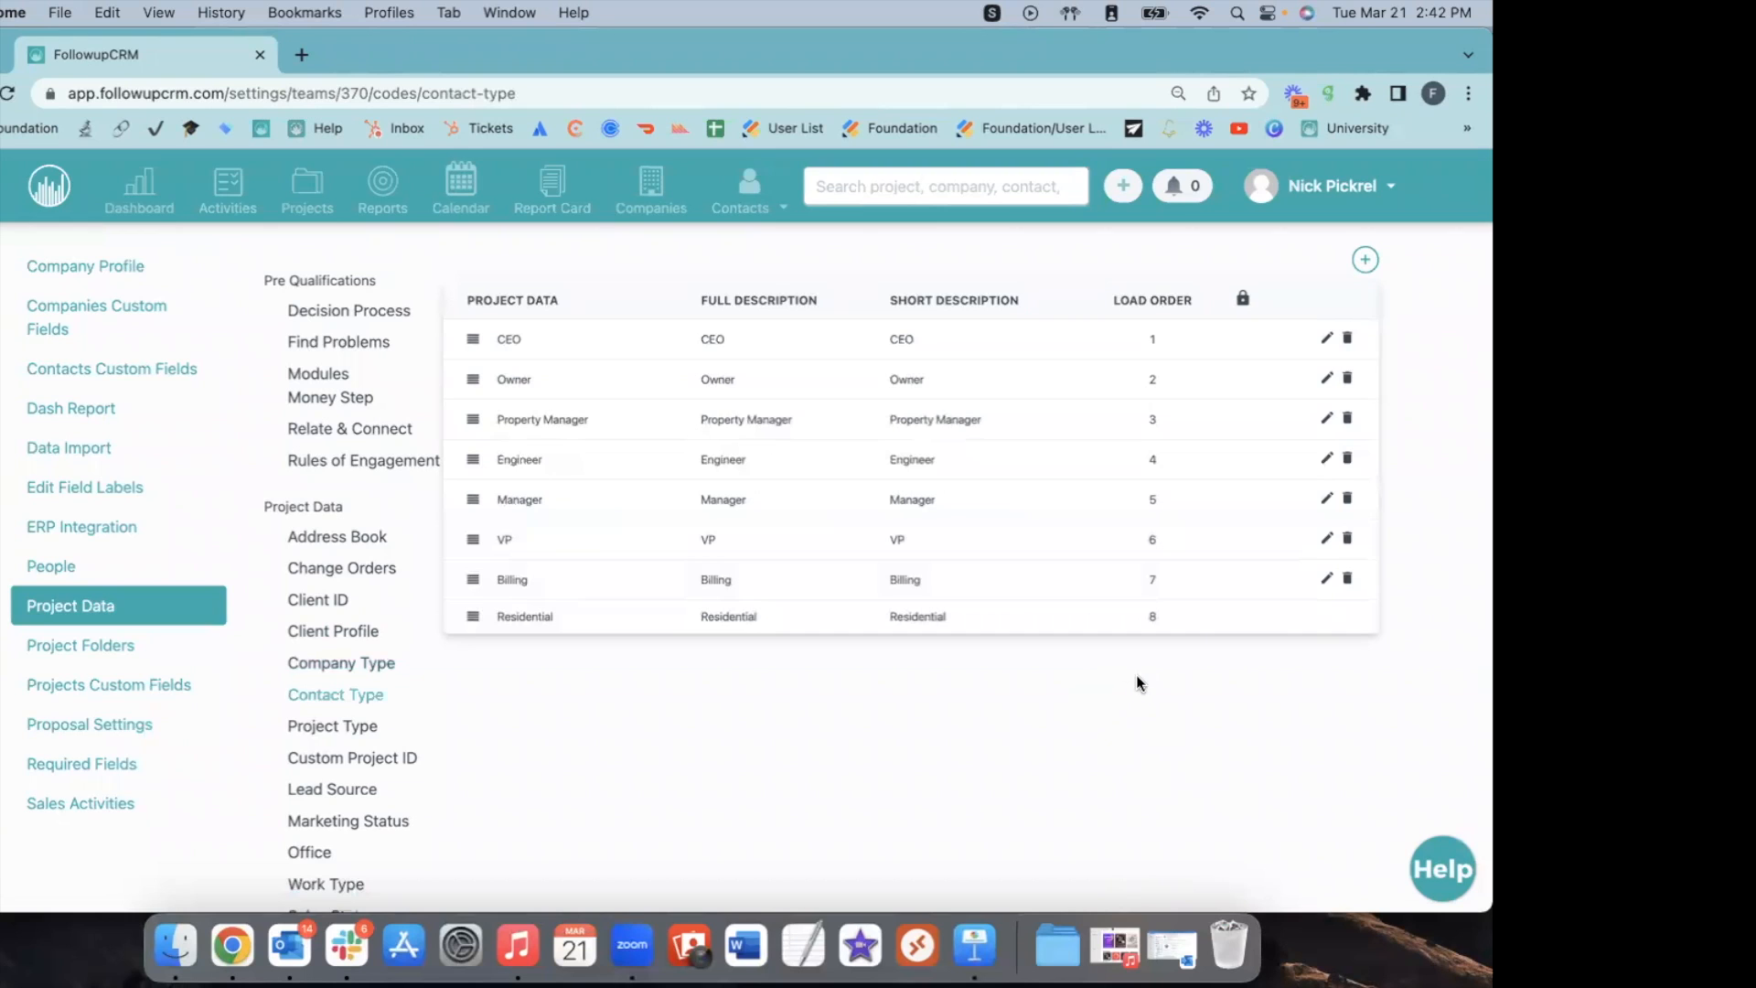
Open the Sales Status project data and turn the Probability setting off.
{"action": "scroll", "coordinate": [1136, 682], "scroll_direction": "down", "scroll_amount": 1}
{"action": "scroll", "coordinate": [1136, 682], "scroll_direction": "up", "scroll_amount": 1}
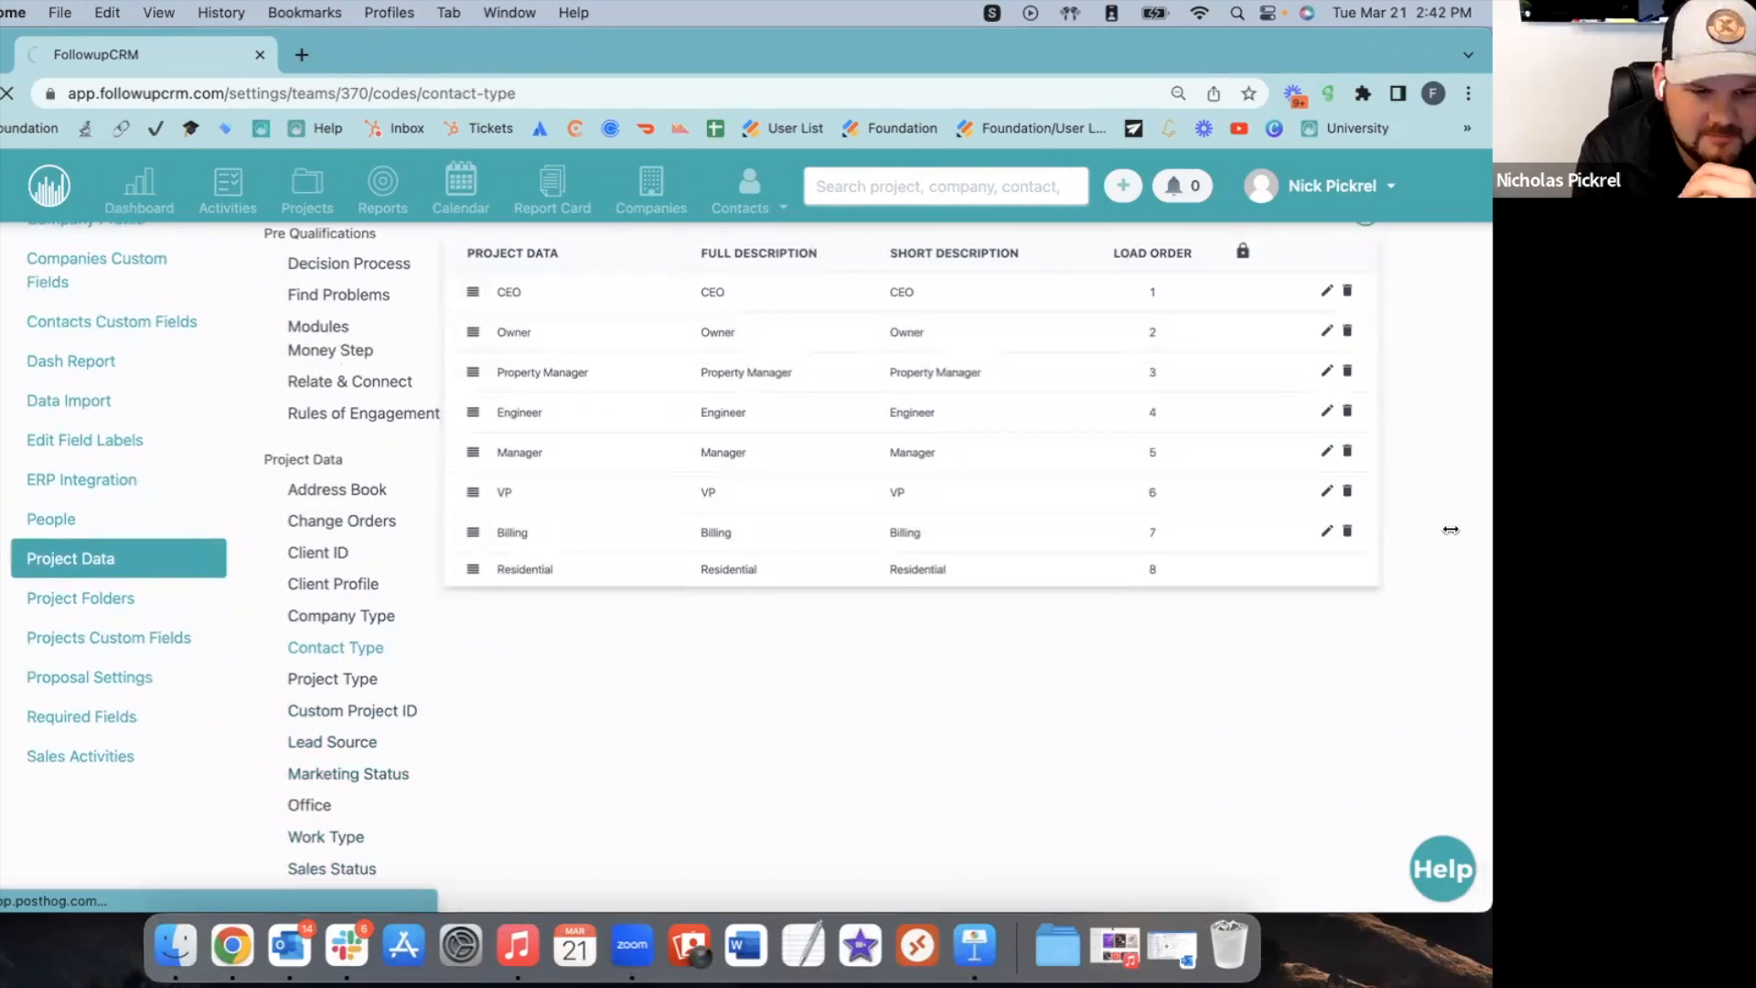
{"action": "scroll", "coordinate": [524, 798], "scroll_direction": "down", "scroll_amount": 4}
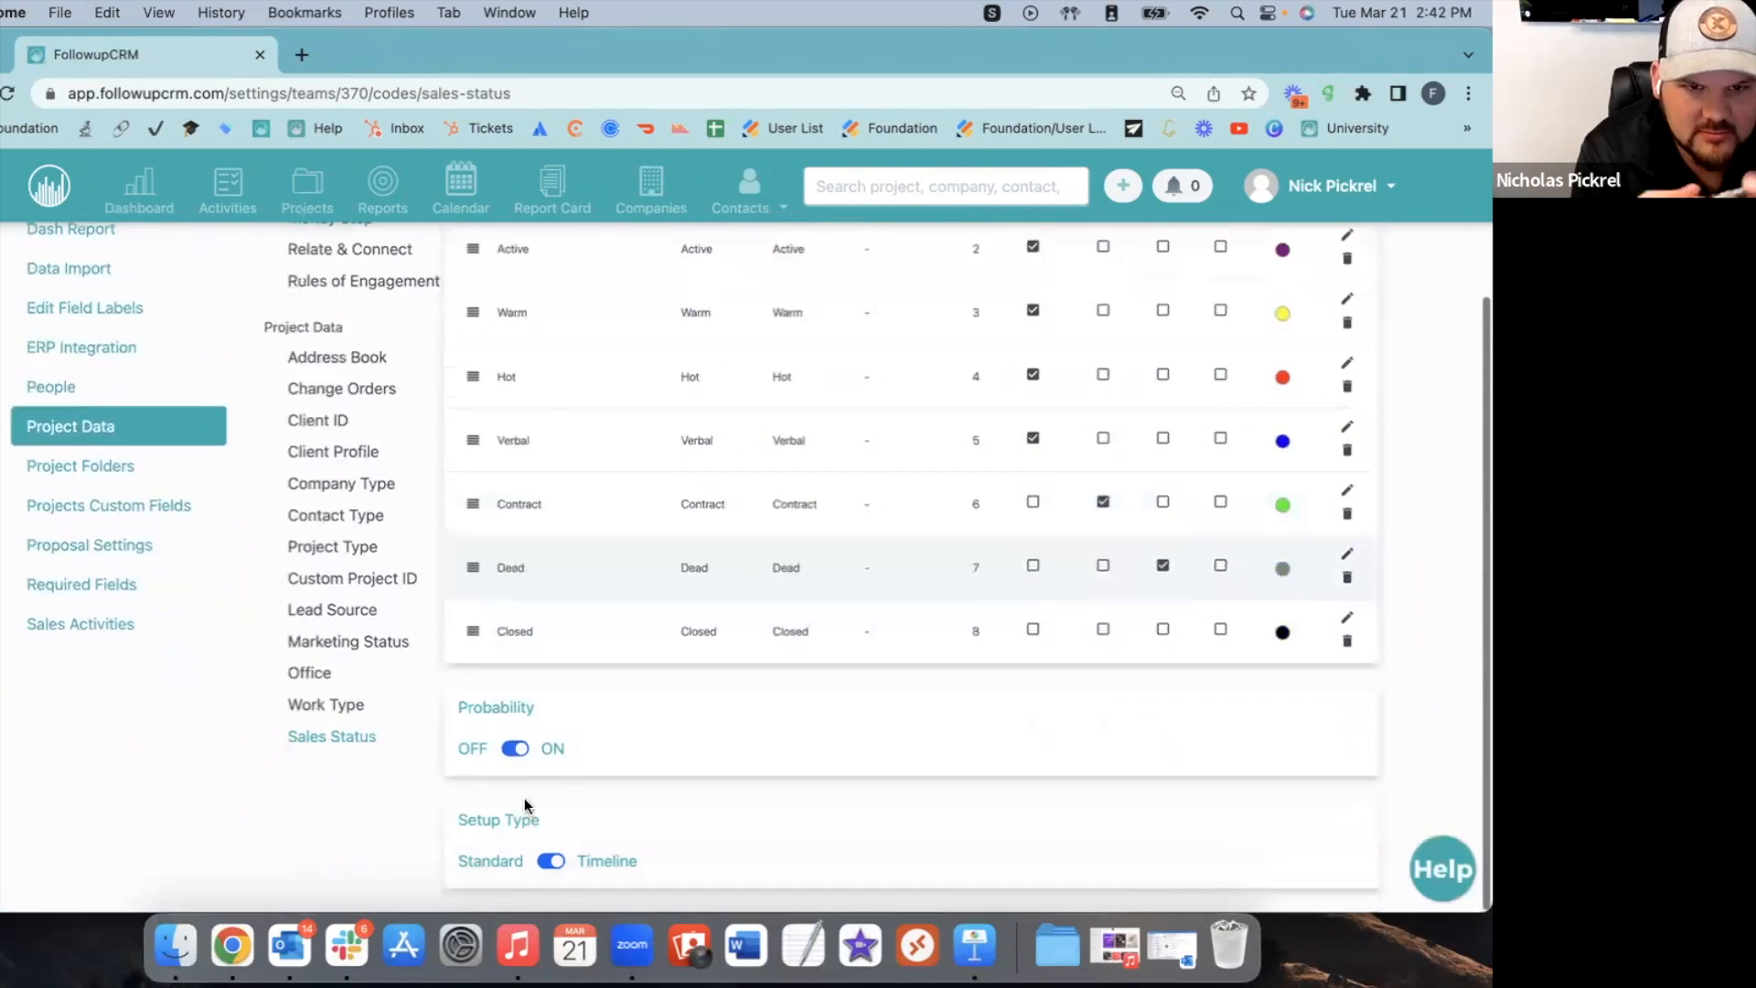
{"action": "left_click", "coordinate": [506, 748]}
{"action": "scroll", "coordinate": [925, 678], "scroll_direction": "up", "scroll_amount": 4}
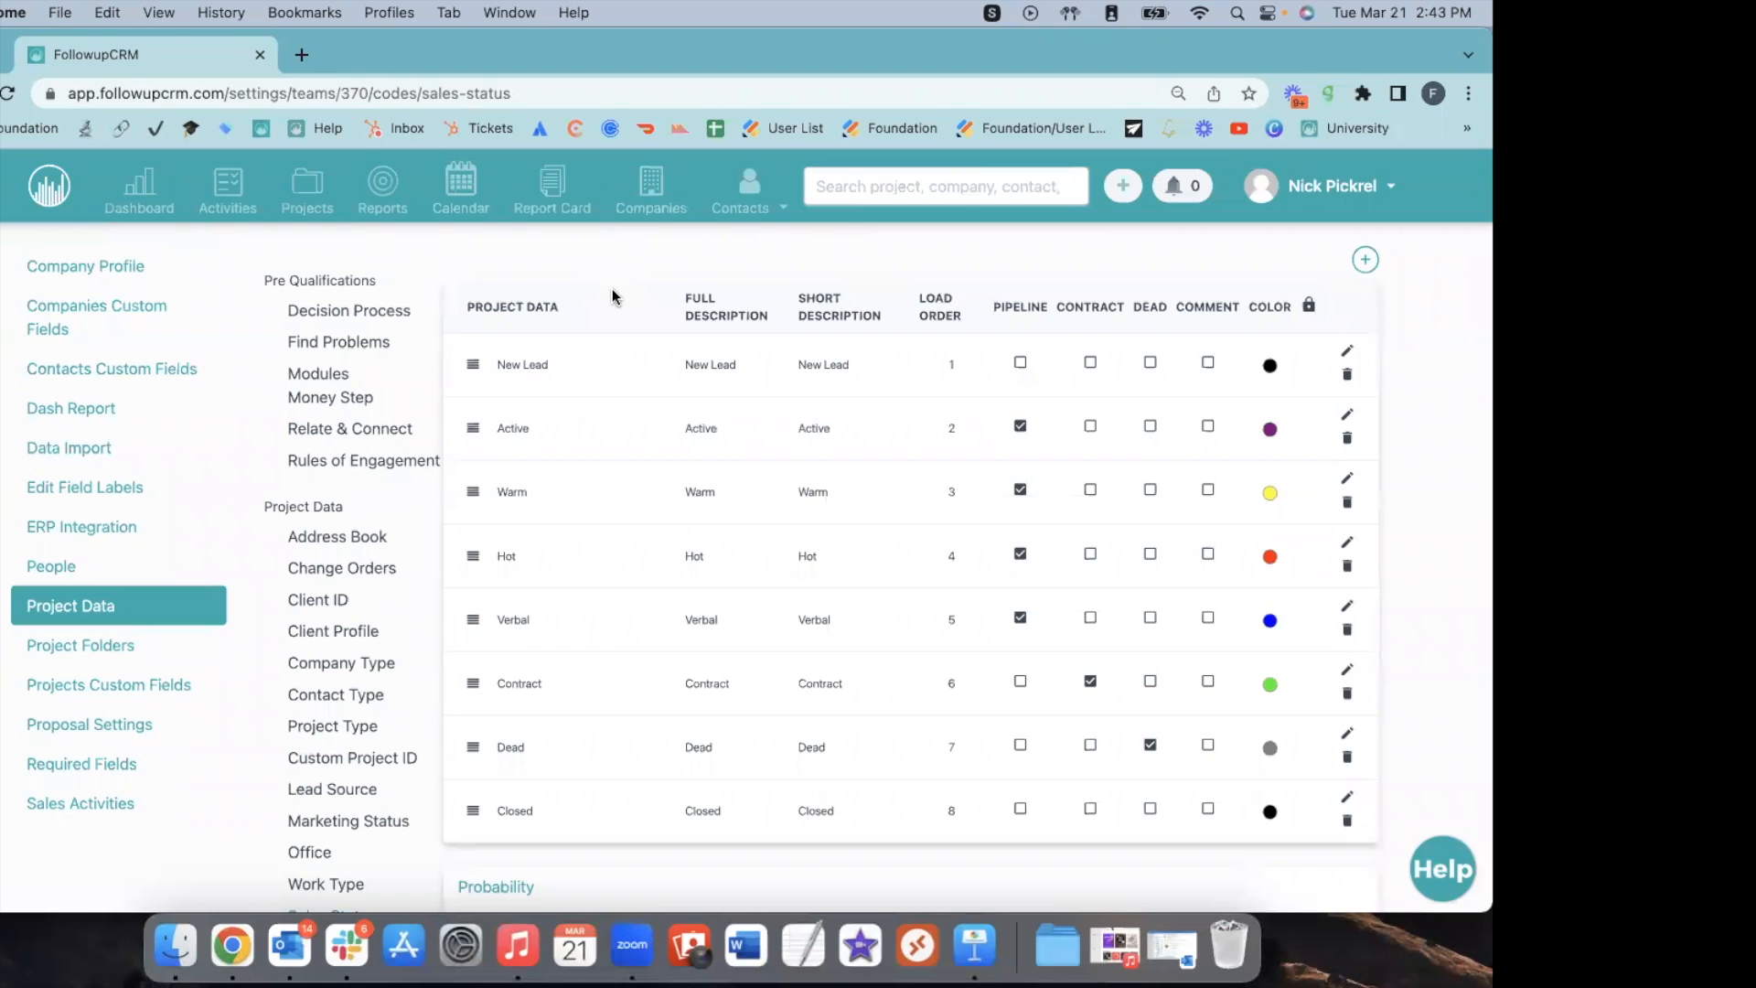
Rename the New Lead sales status and both its descriptions to Lead, and save the change.
{"action": "left_click", "coordinate": [1347, 352]}
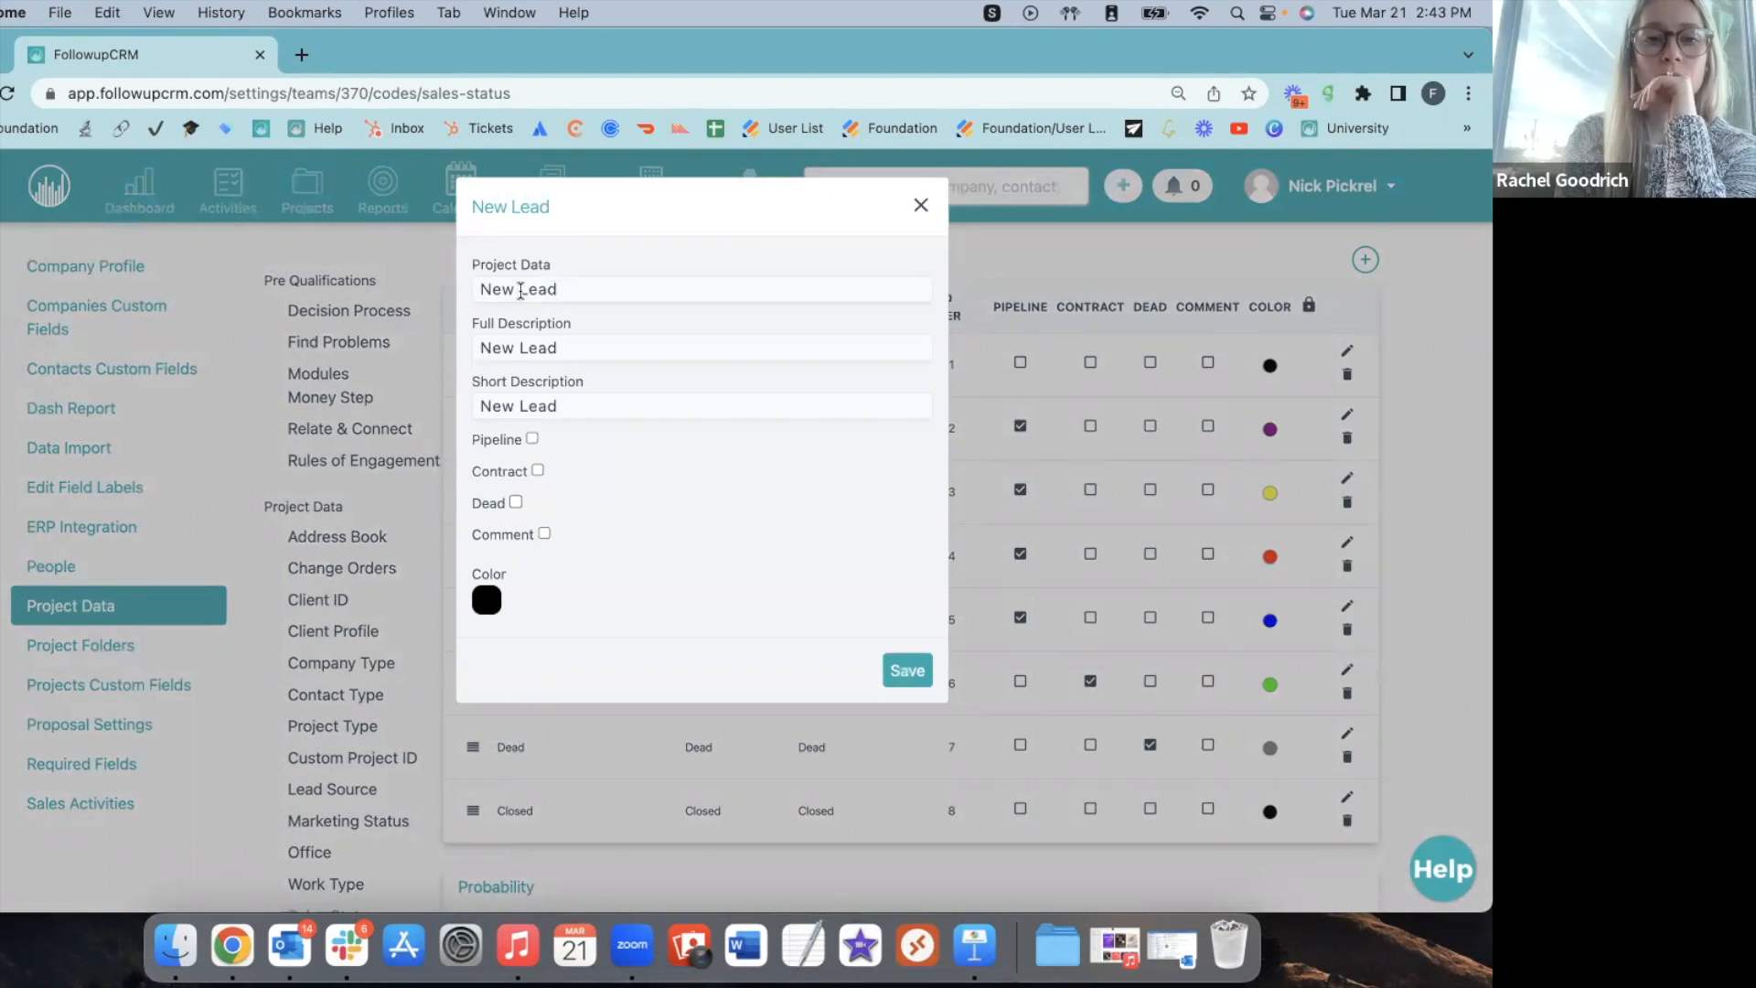
{"action": "left_click_drag", "start_coordinate": [521, 291], "coordinate": [480, 289]}
{"action": "key", "text": "BackSpace"}
{"action": "left_click_drag", "start_coordinate": [503, 350], "coordinate": [479, 350]}
{"action": "key", "text": "BackSpace"}
{"action": "left_click_drag", "start_coordinate": [523, 408], "coordinate": [479, 406]}
{"action": "key", "text": "BackSpace"}
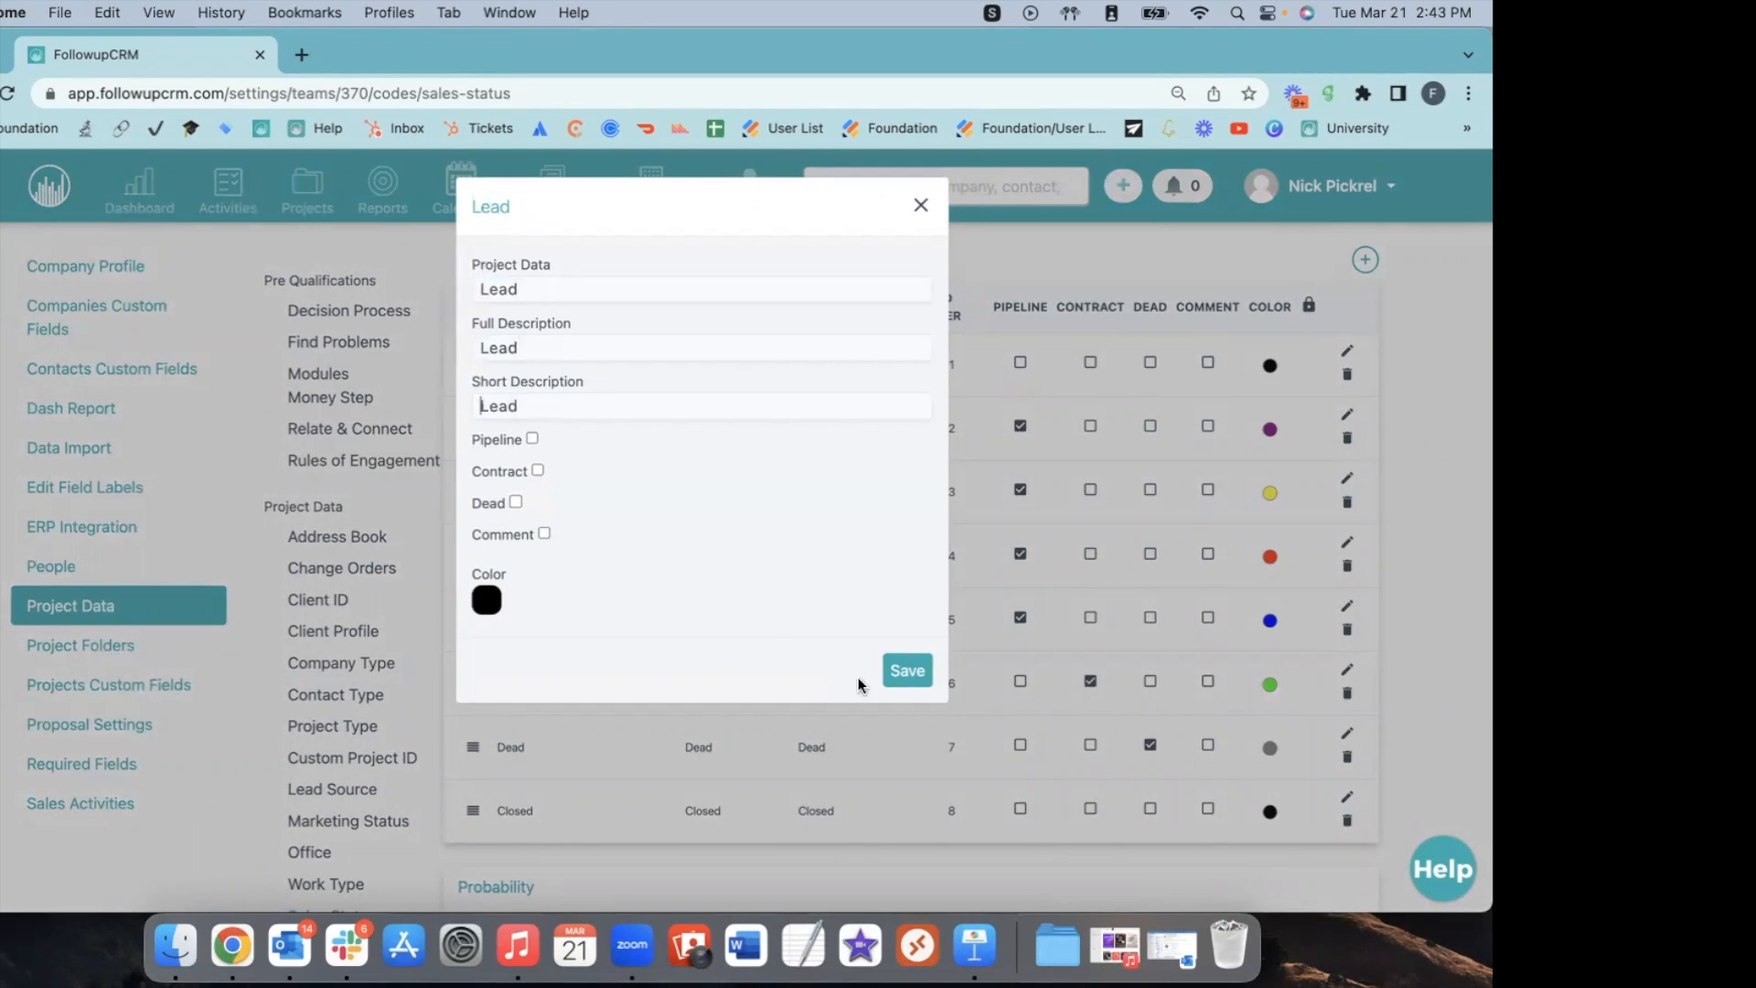
{"action": "left_click", "coordinate": [908, 670]}
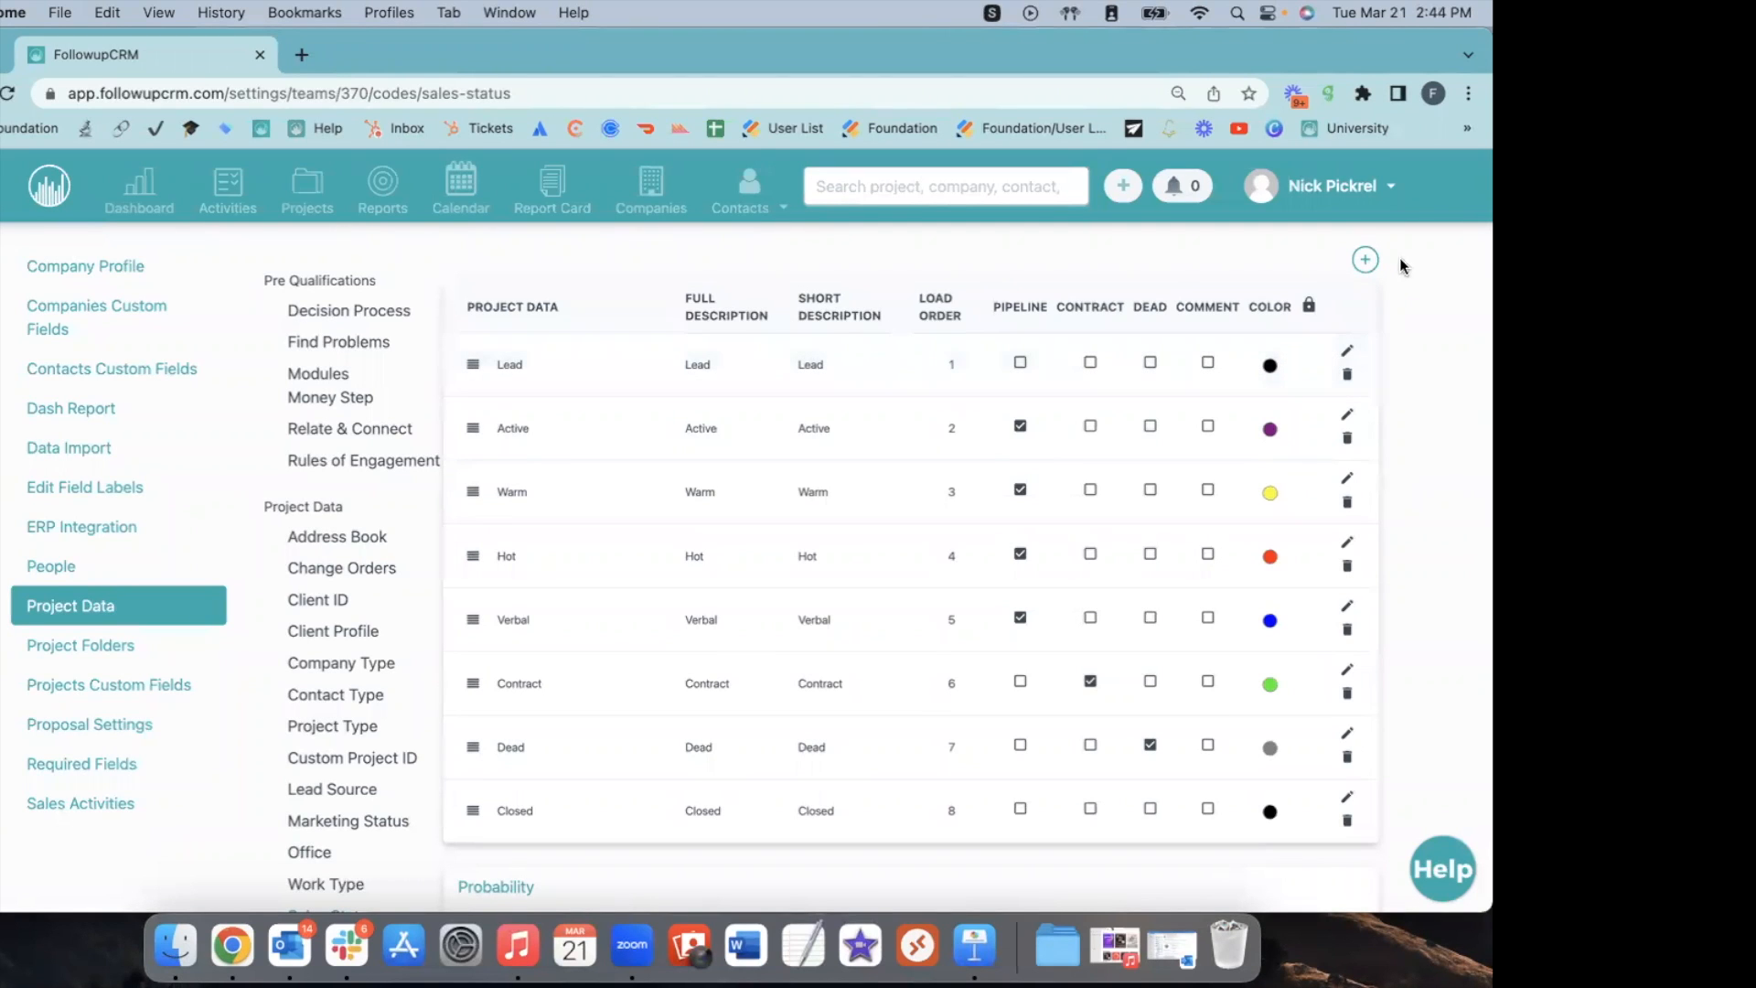
Start a new sales status named Quoted/Pending, with the same text as its full and short descriptions.
{"action": "left_click", "coordinate": [1365, 260]}
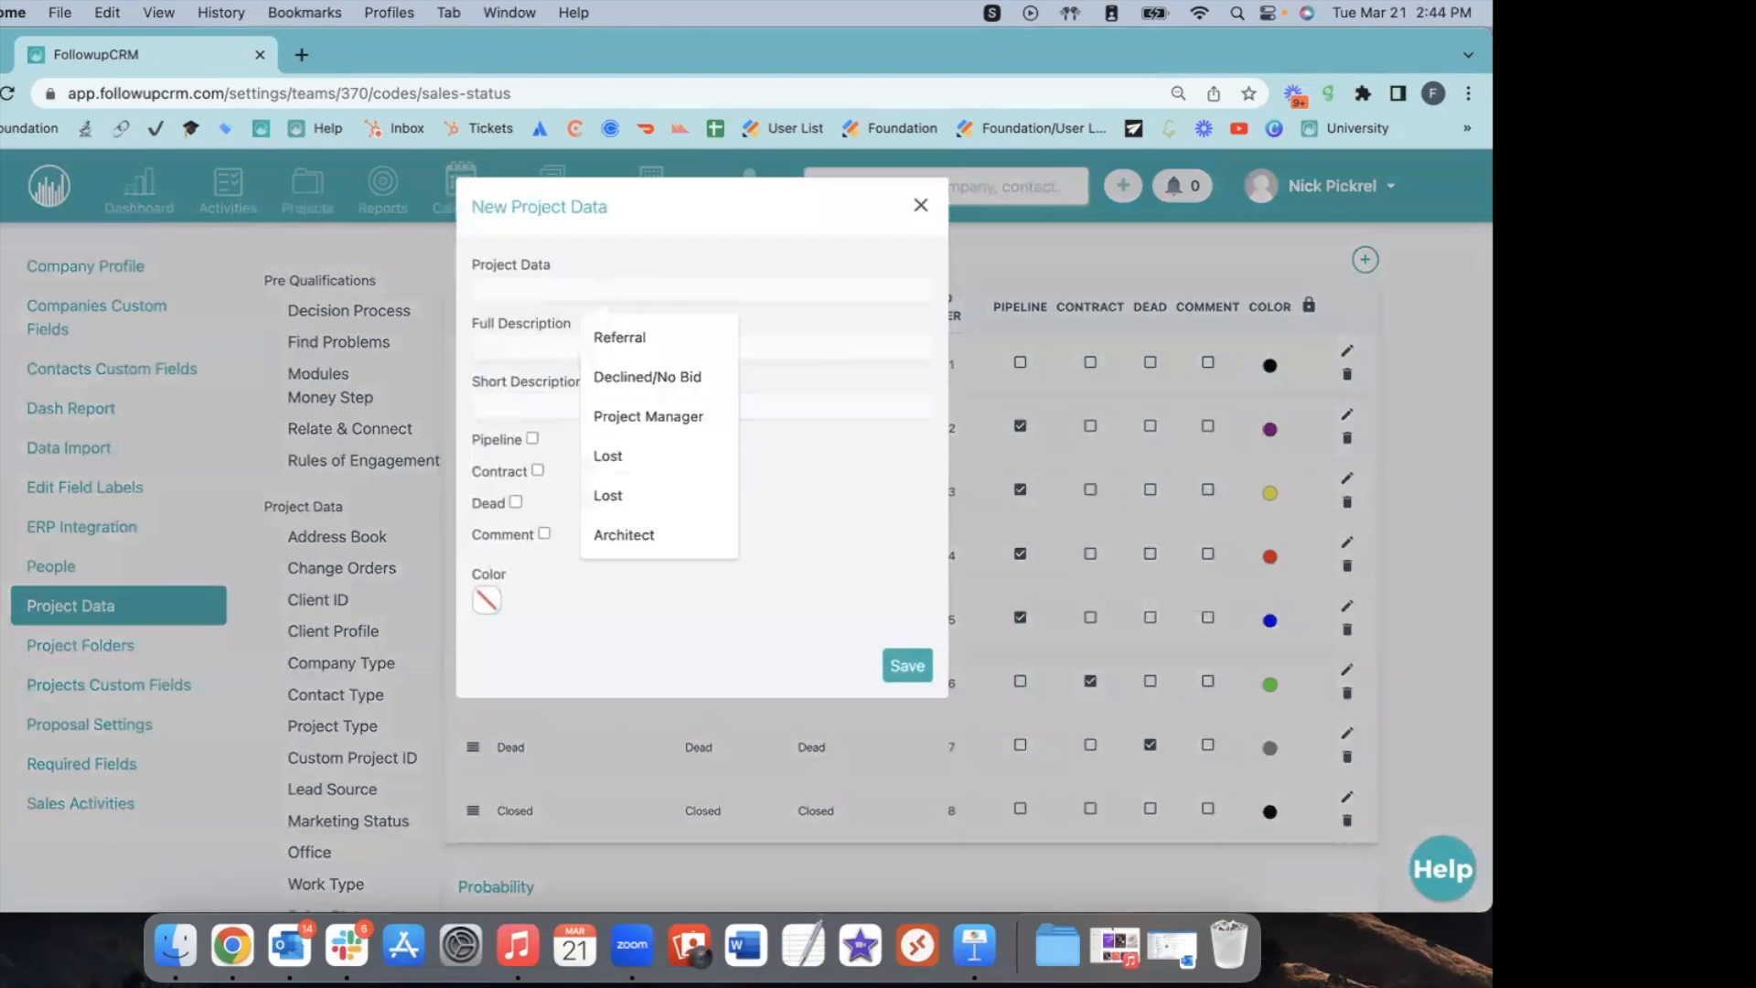
{"action": "type", "text": "Quoted/Pending"}
{"action": "left_click_drag", "start_coordinate": [631, 282], "coordinate": [384, 295]}
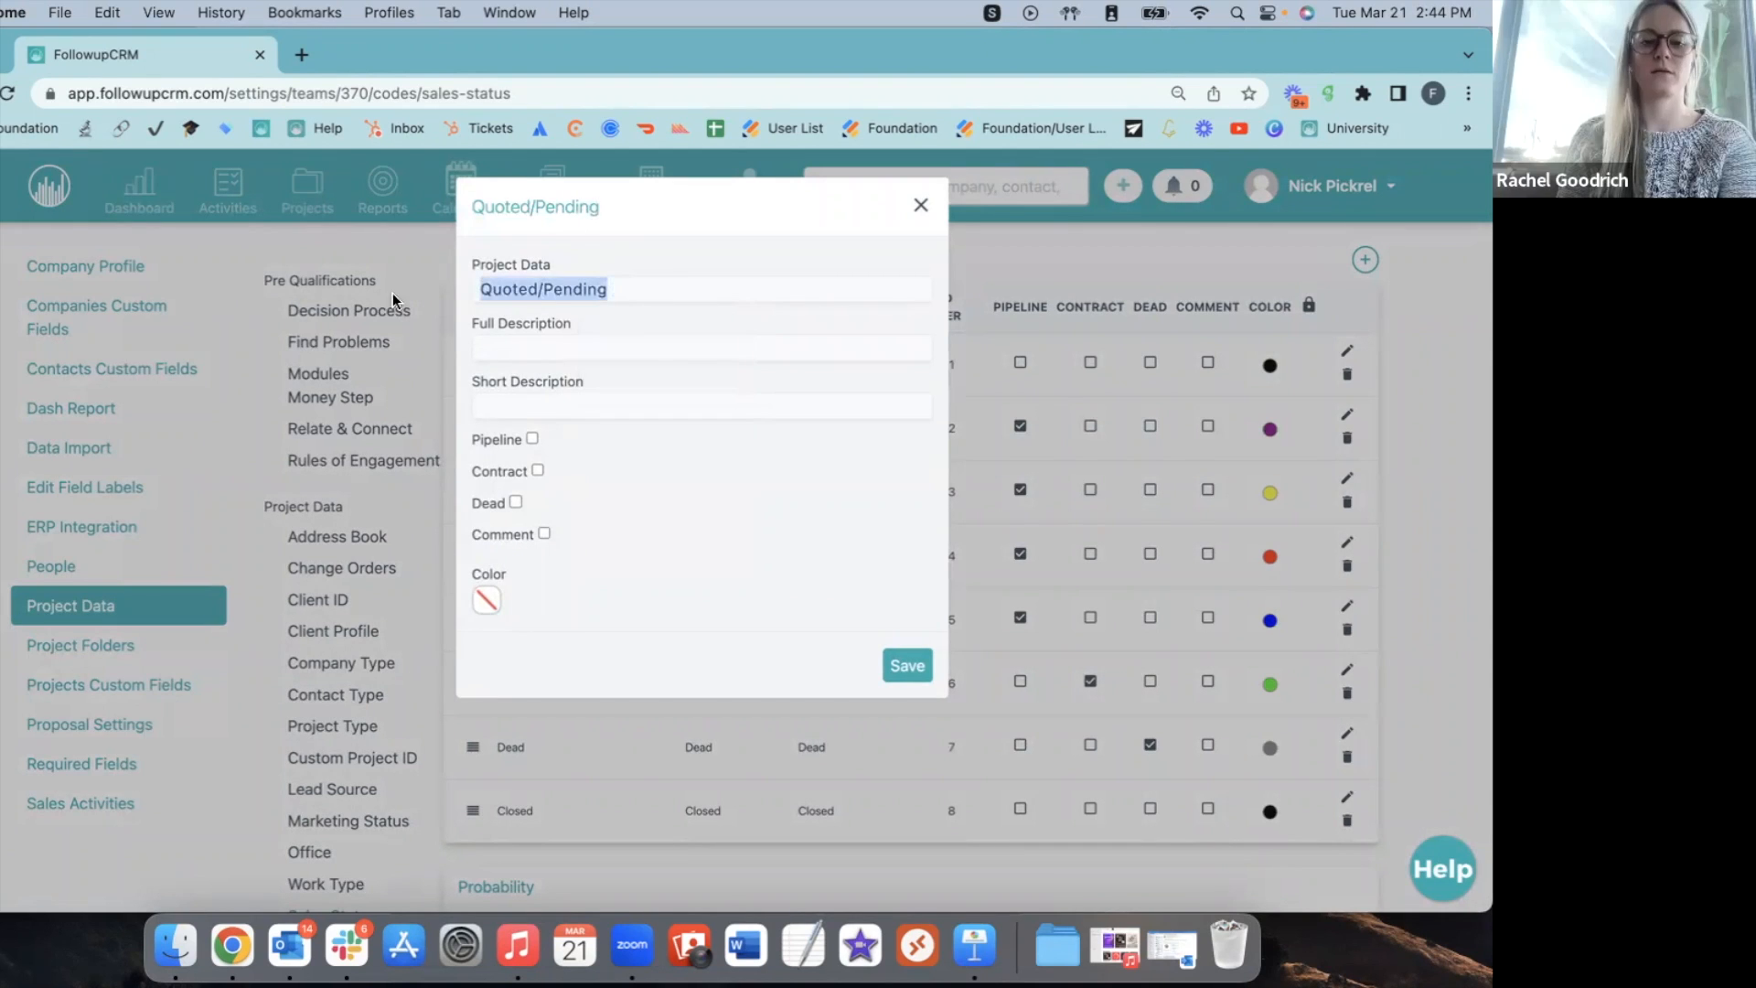
{"action": "key", "text": "super+c"}
{"action": "left_click", "coordinate": [549, 348]}
{"action": "key", "text": "super+v"}
{"action": "left_click", "coordinate": [509, 405]}
{"action": "key", "text": "super+v"}
Flag the new Quoted/Pending status as Pipeline with a blue color, save it, and place it directly below Lead.
{"action": "left_click", "coordinate": [532, 439]}
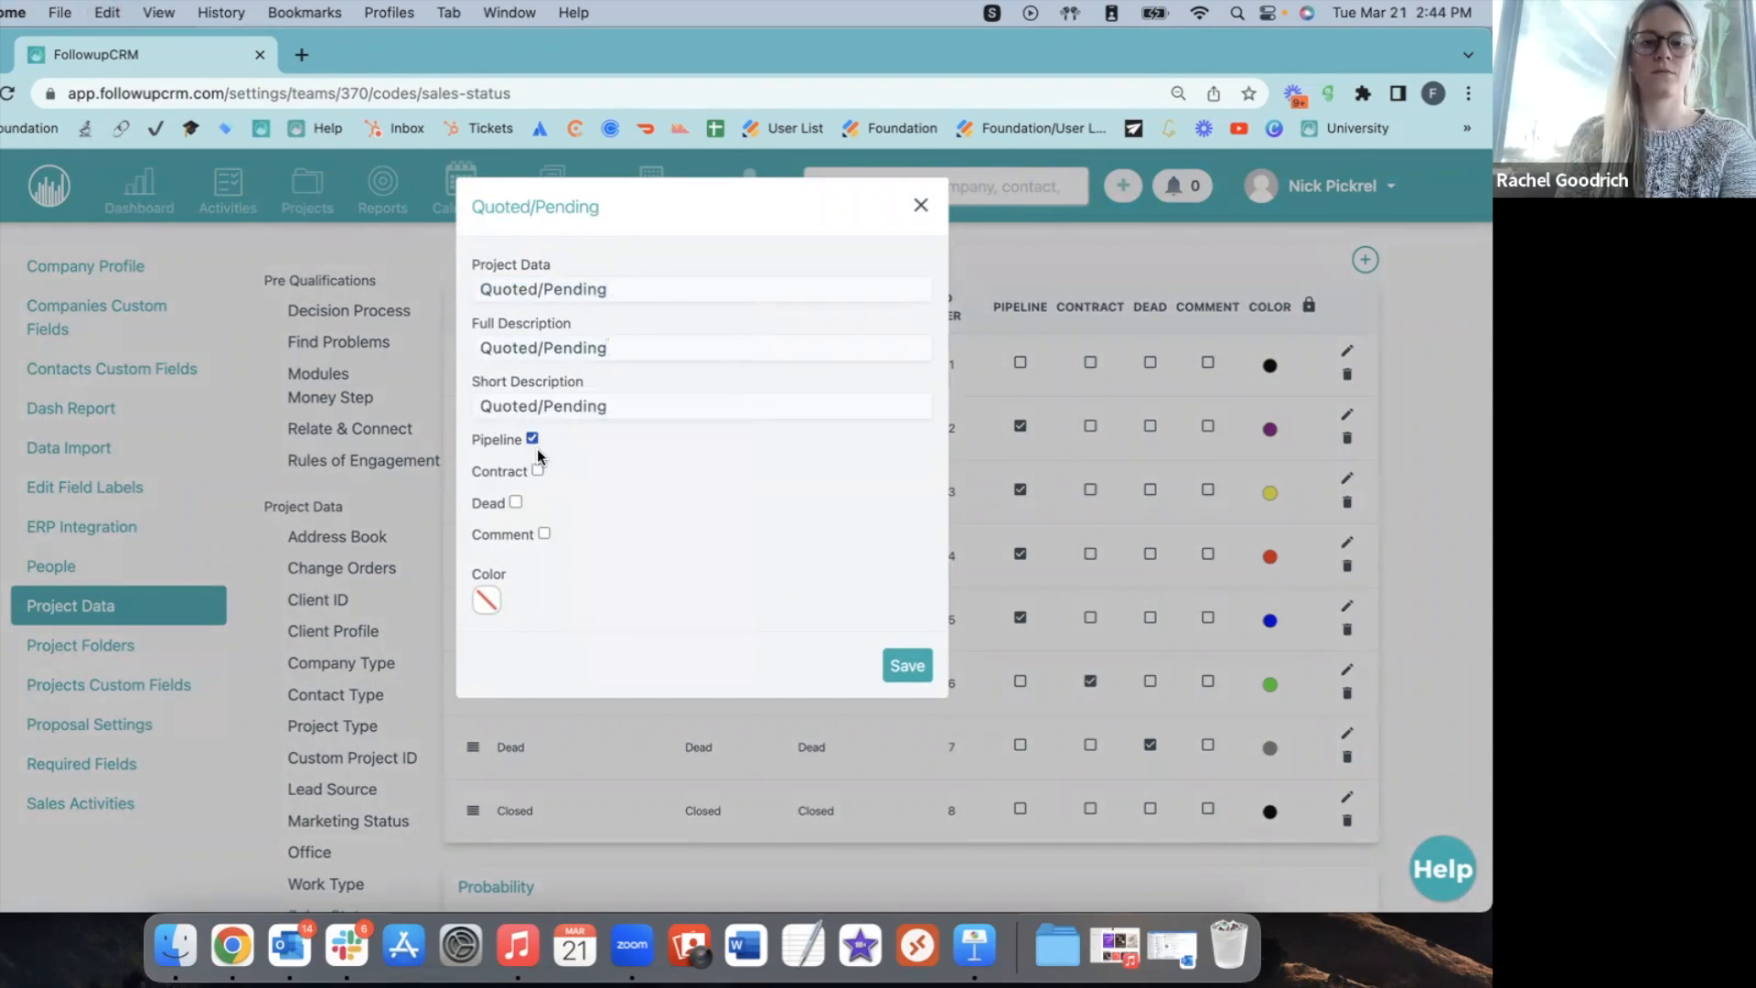
{"action": "left_click", "coordinate": [486, 599]}
{"action": "left_click", "coordinate": [674, 639]}
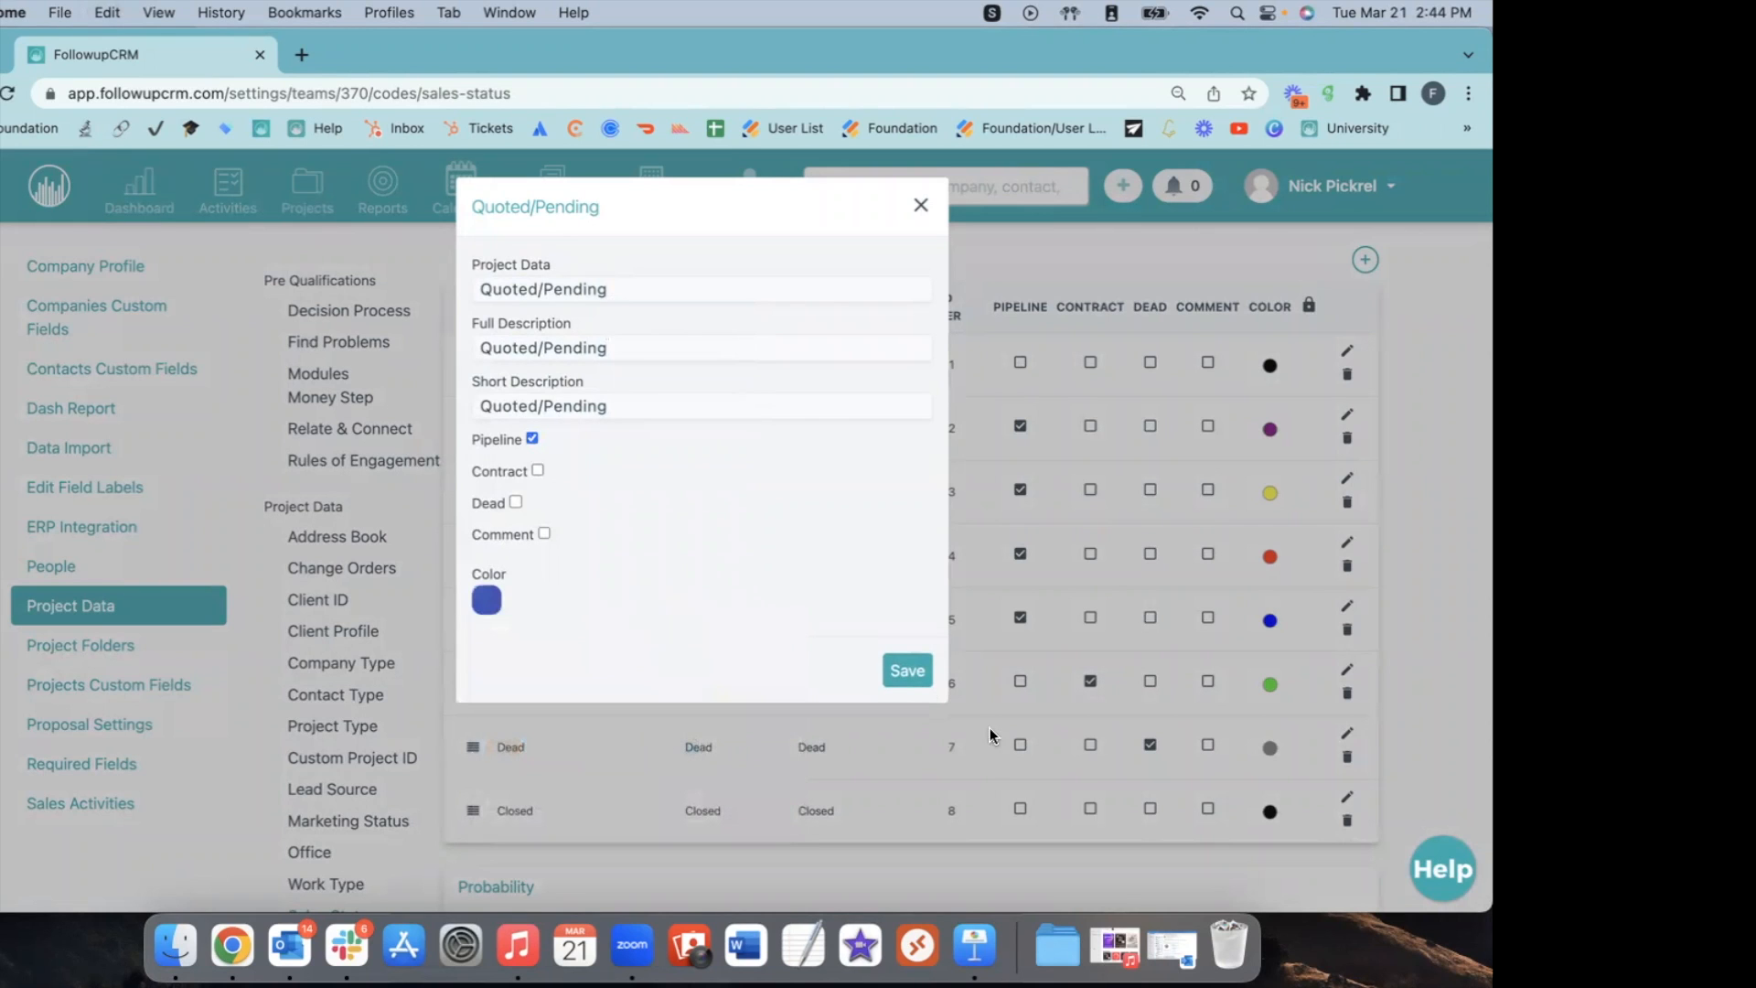
{"action": "left_click", "coordinate": [919, 674]}
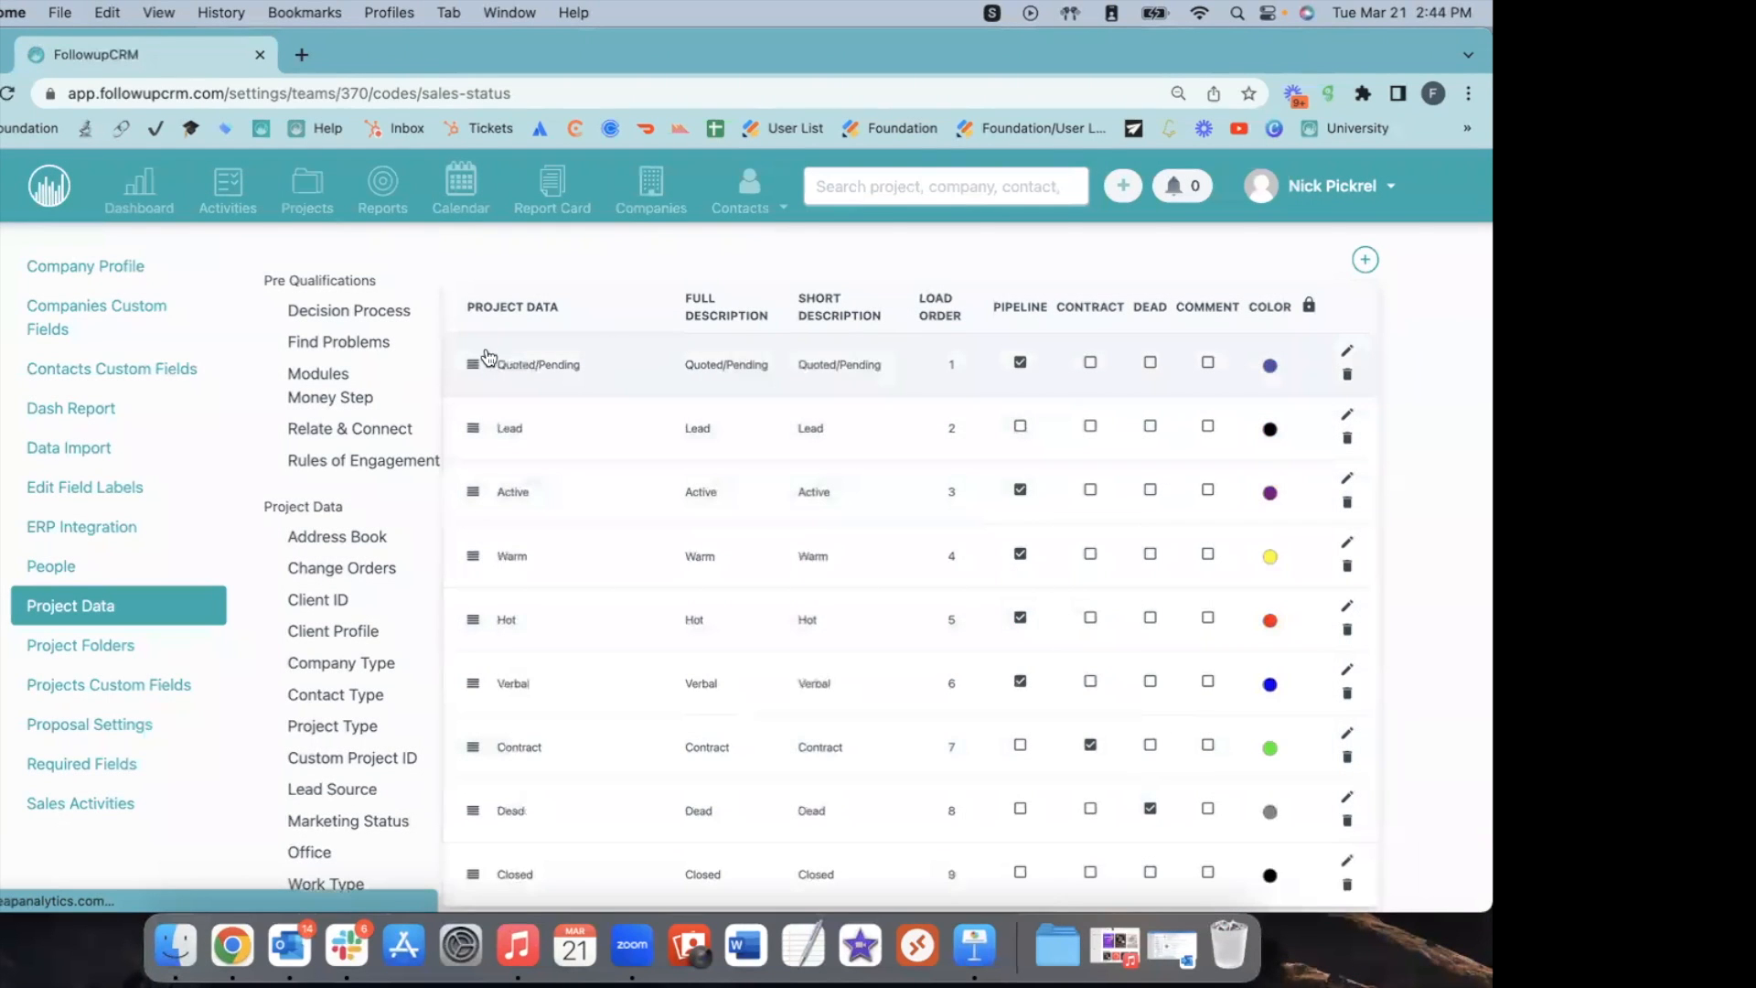
{"action": "left_click_drag", "start_coordinate": [486, 358], "coordinate": [485, 429]}
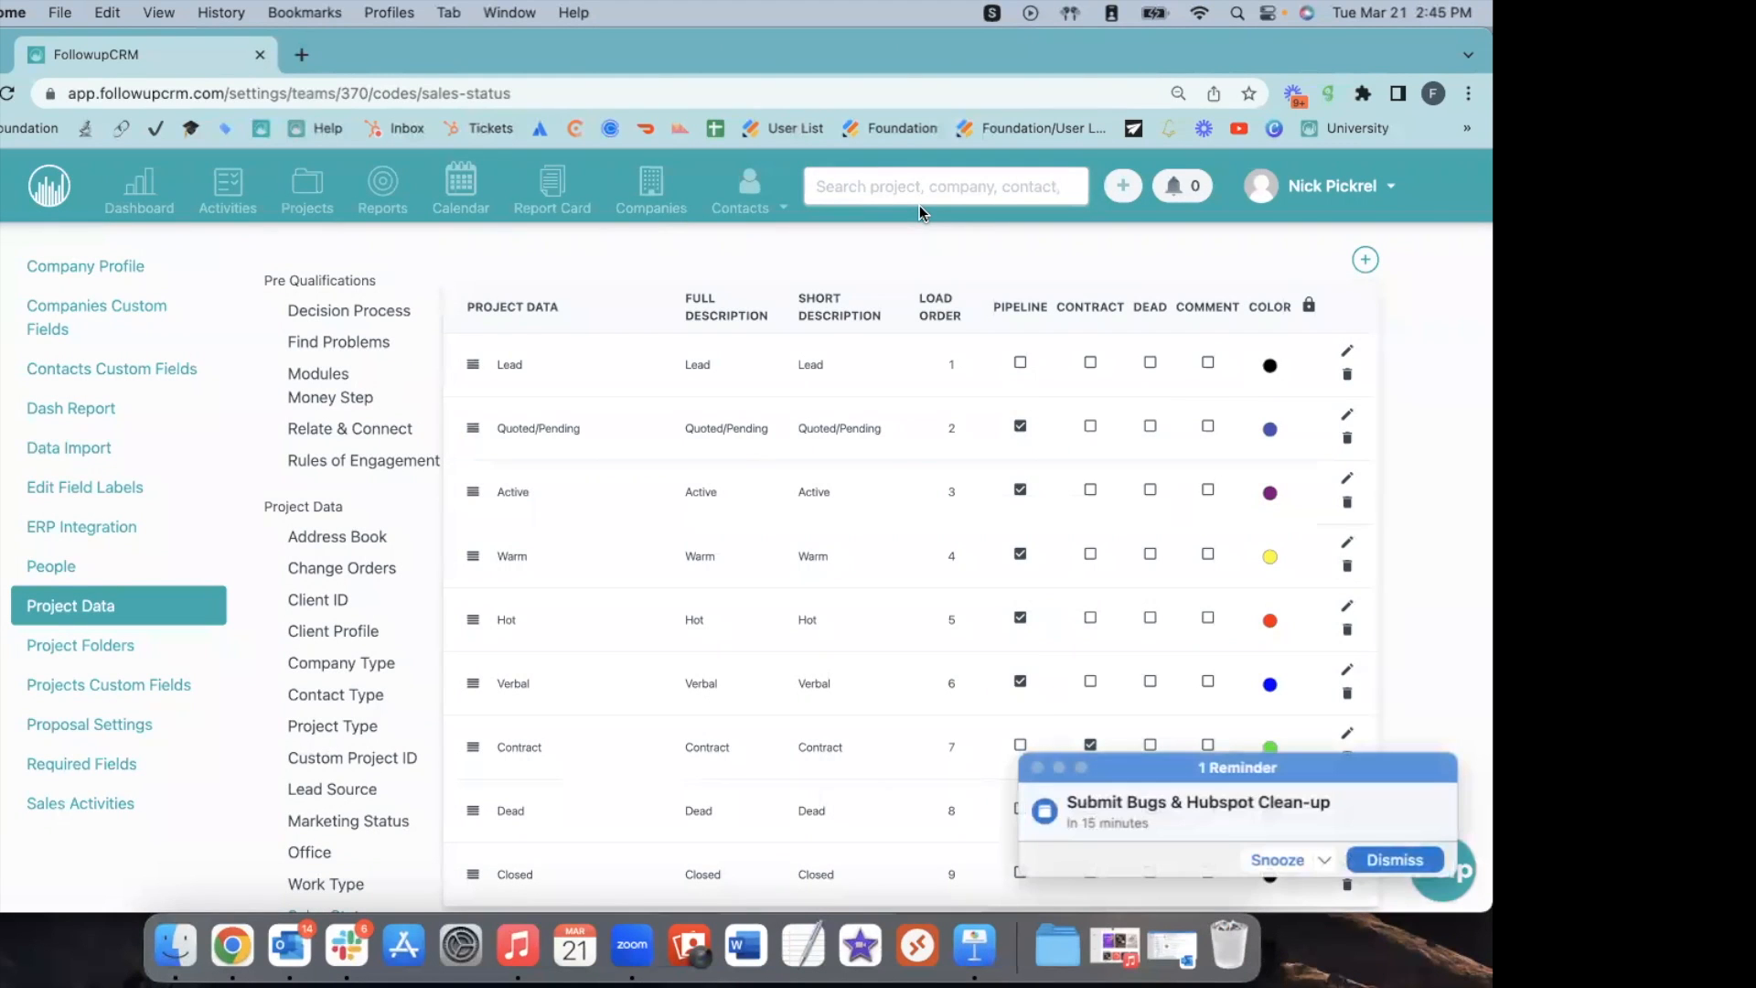
{"action": "left_click", "coordinate": [1385, 862]}
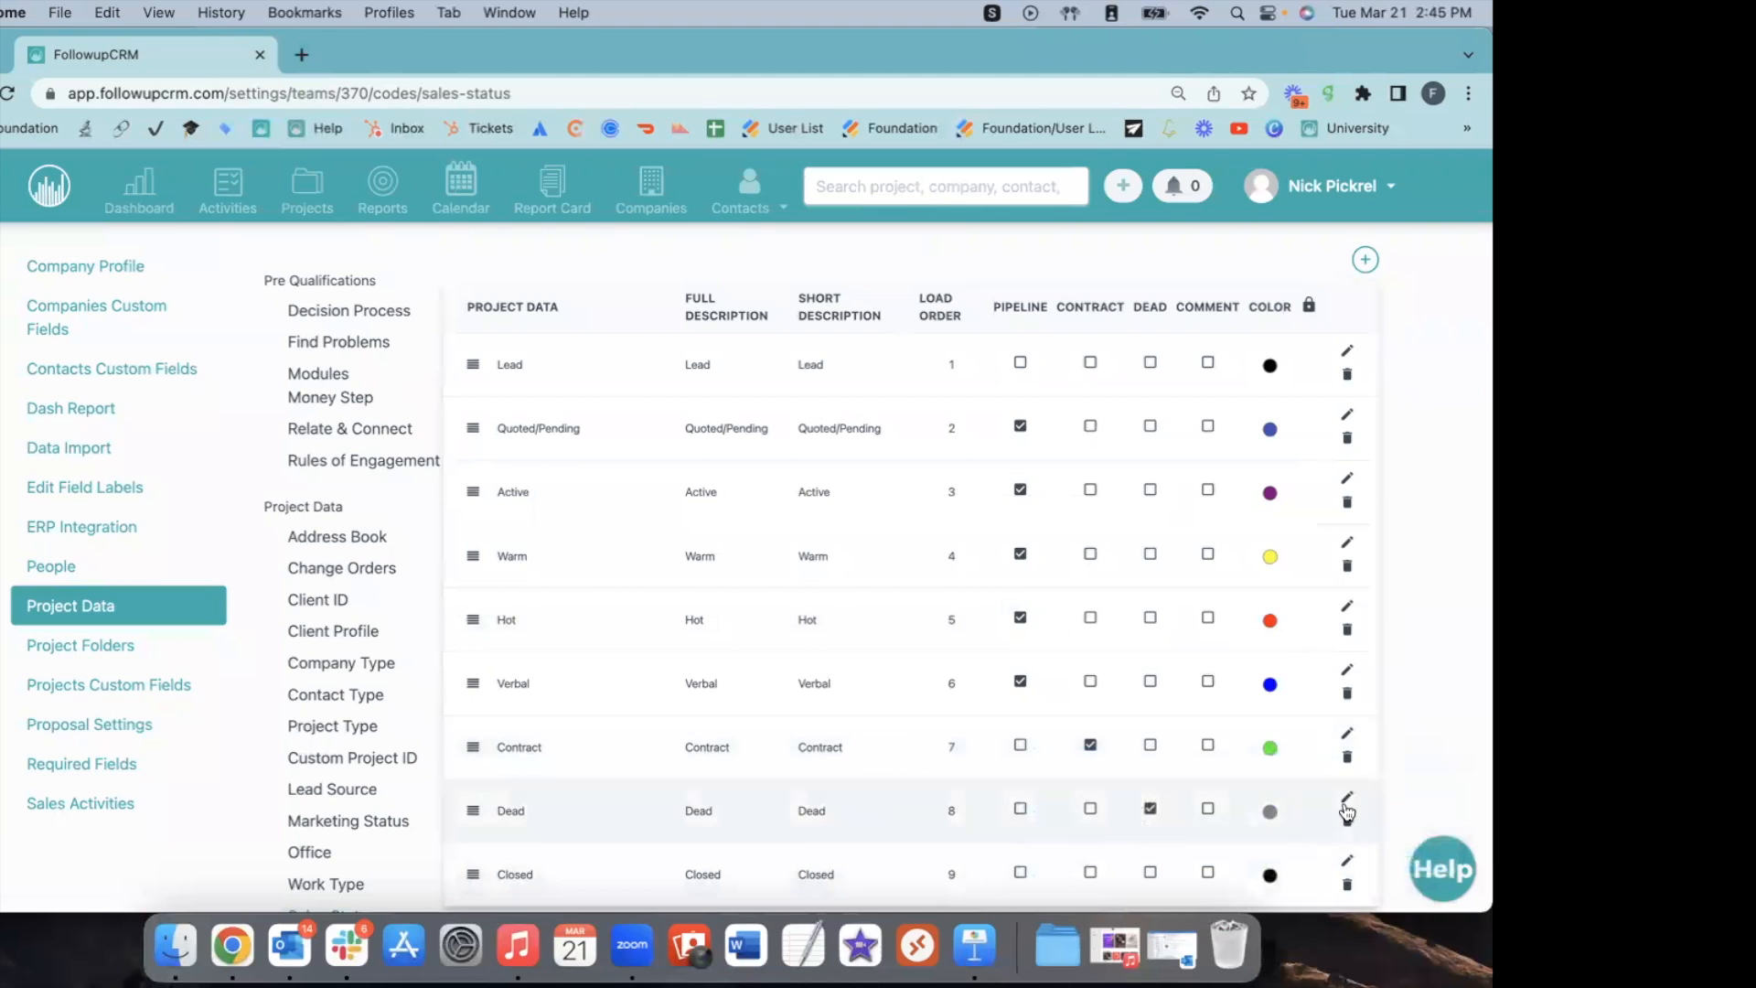
Change the Contract sales status's name and full description to Awarded/Won.
{"action": "left_click", "coordinate": [1347, 732]}
{"action": "double_click", "coordinate": [588, 289]}
{"action": "type", "text": "Award"}
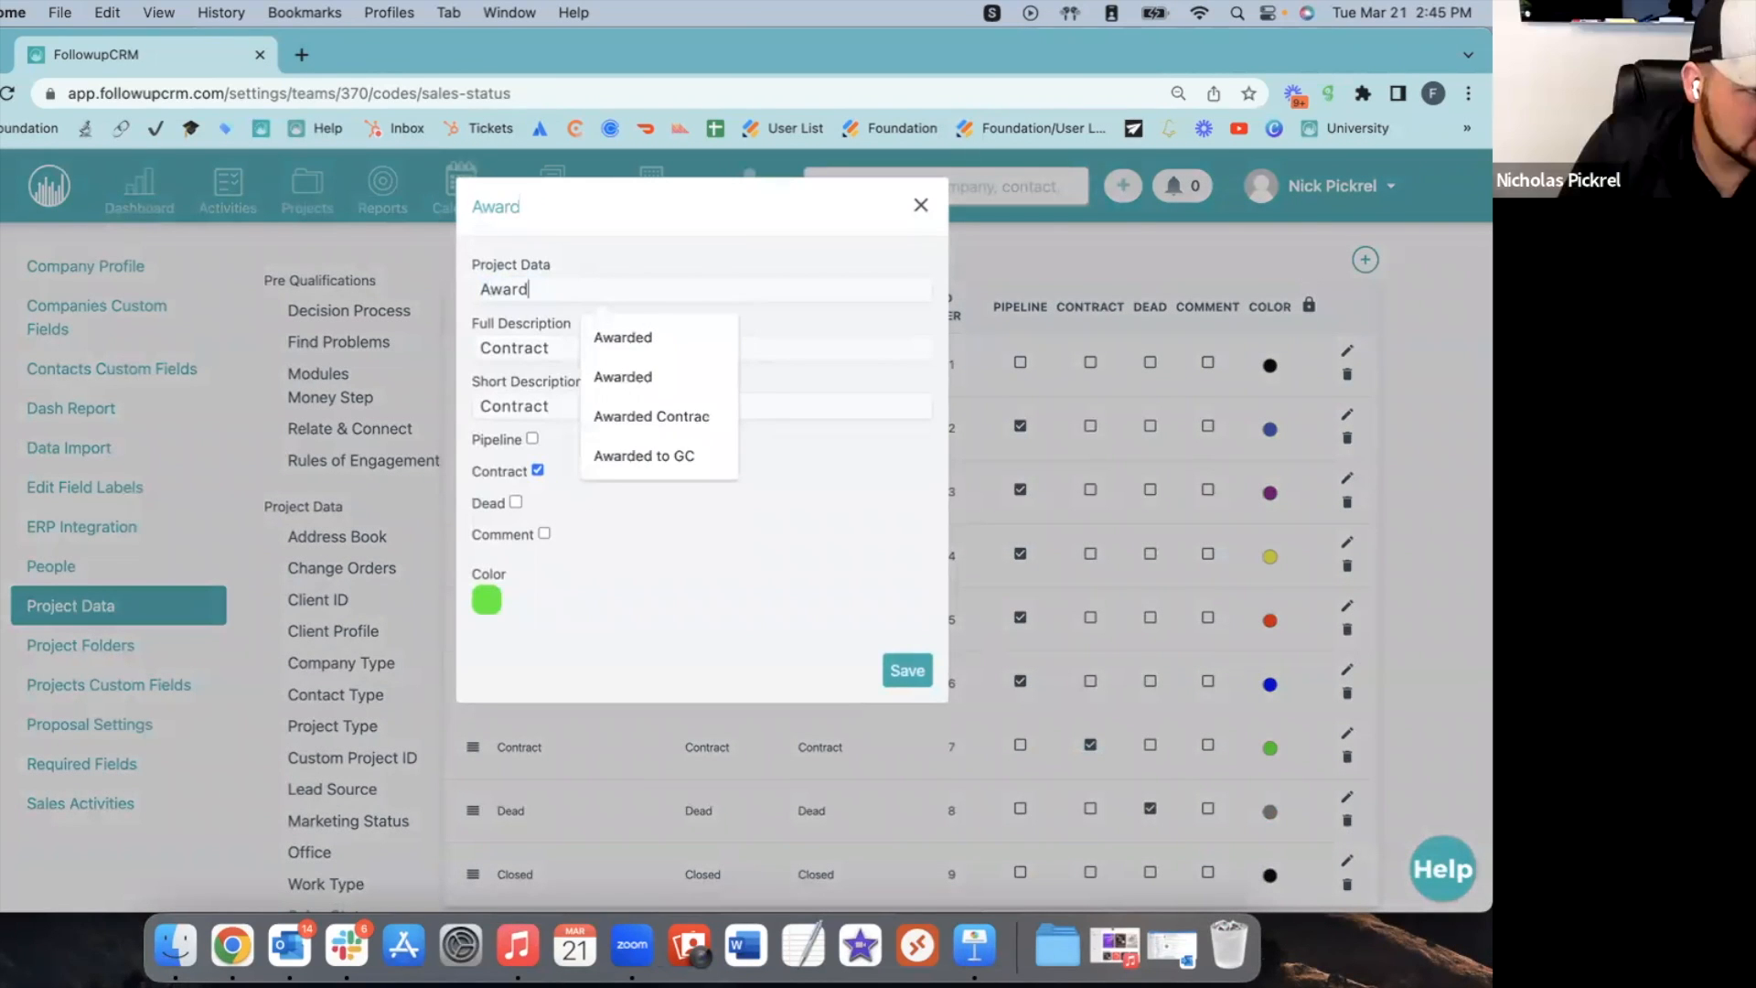
{"action": "type", "text": "ed/Won"}
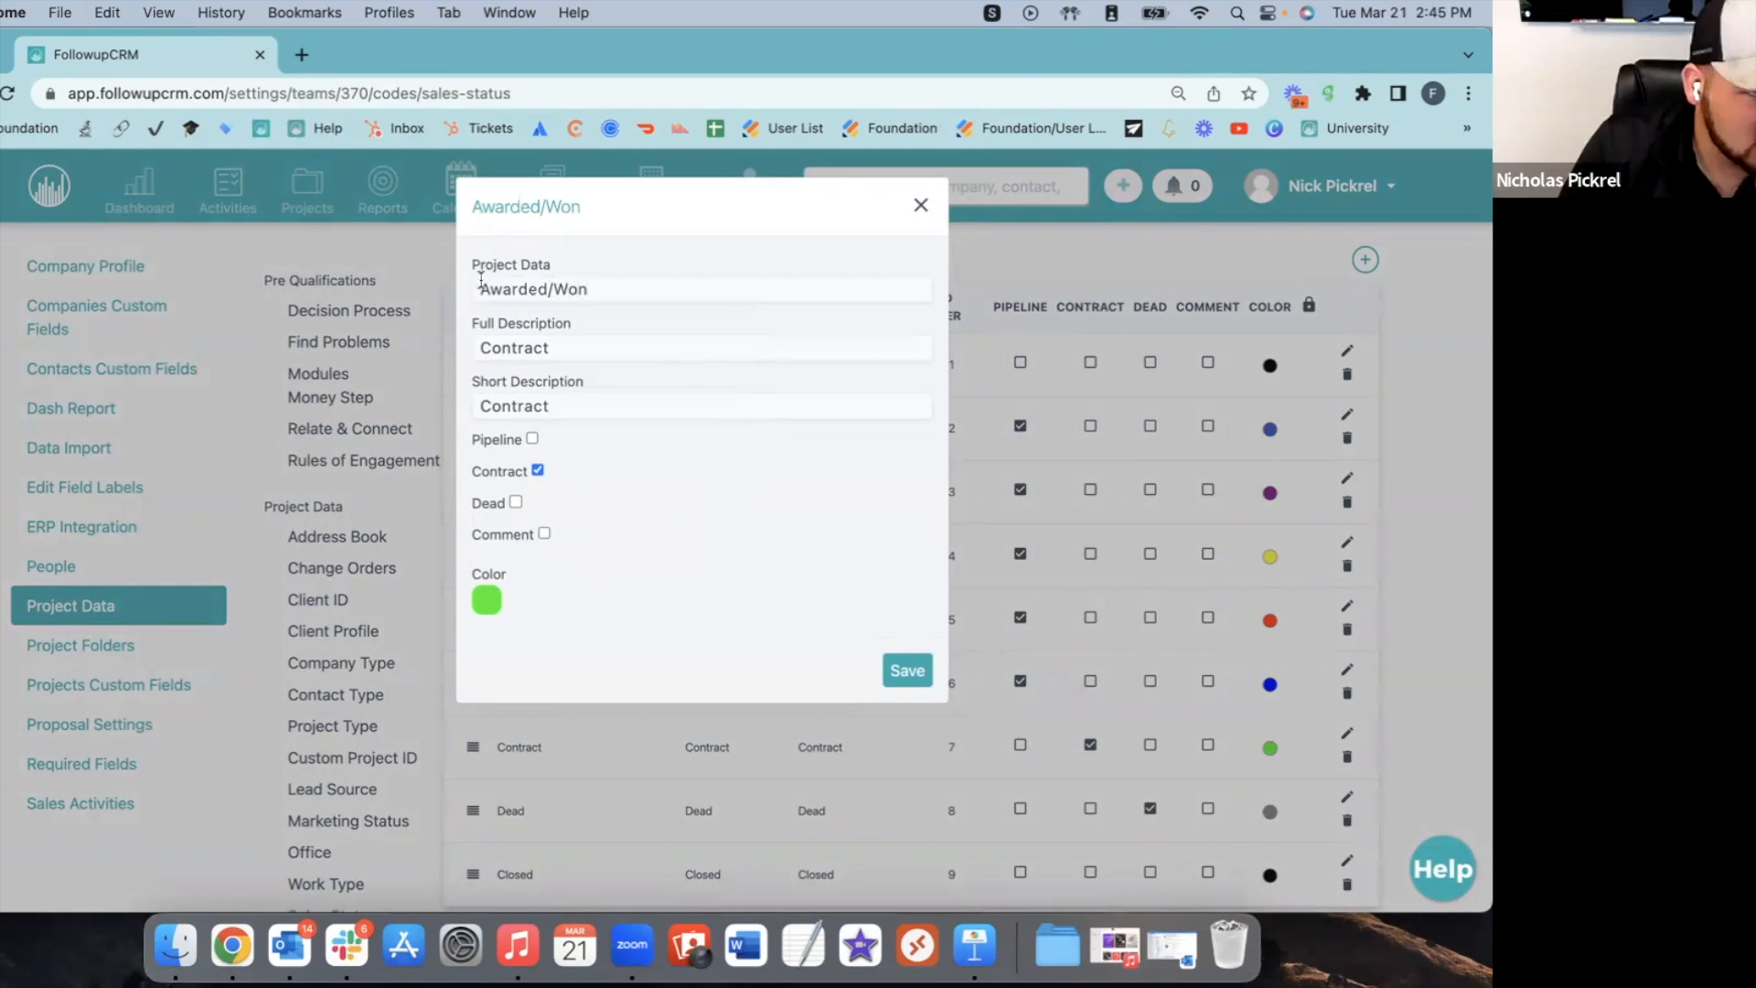
{"action": "triple_click", "coordinate": [639, 294]}
{"action": "key", "text": "super+c"}
{"action": "triple_click", "coordinate": [602, 347]}
{"action": "key", "text": "super+v"}
{"action": "triple_click", "coordinate": [558, 414]}
{"action": "key", "text": "super+c"}
{"action": "left_click", "coordinate": [558, 414]}
{"action": "key", "text": "super+v"}
{"action": "key", "text": "super+z"}
Set the short description to Awarded/Won as well and save the status.
{"action": "triple_click", "coordinate": [612, 349]}
{"action": "key", "text": "super+c"}
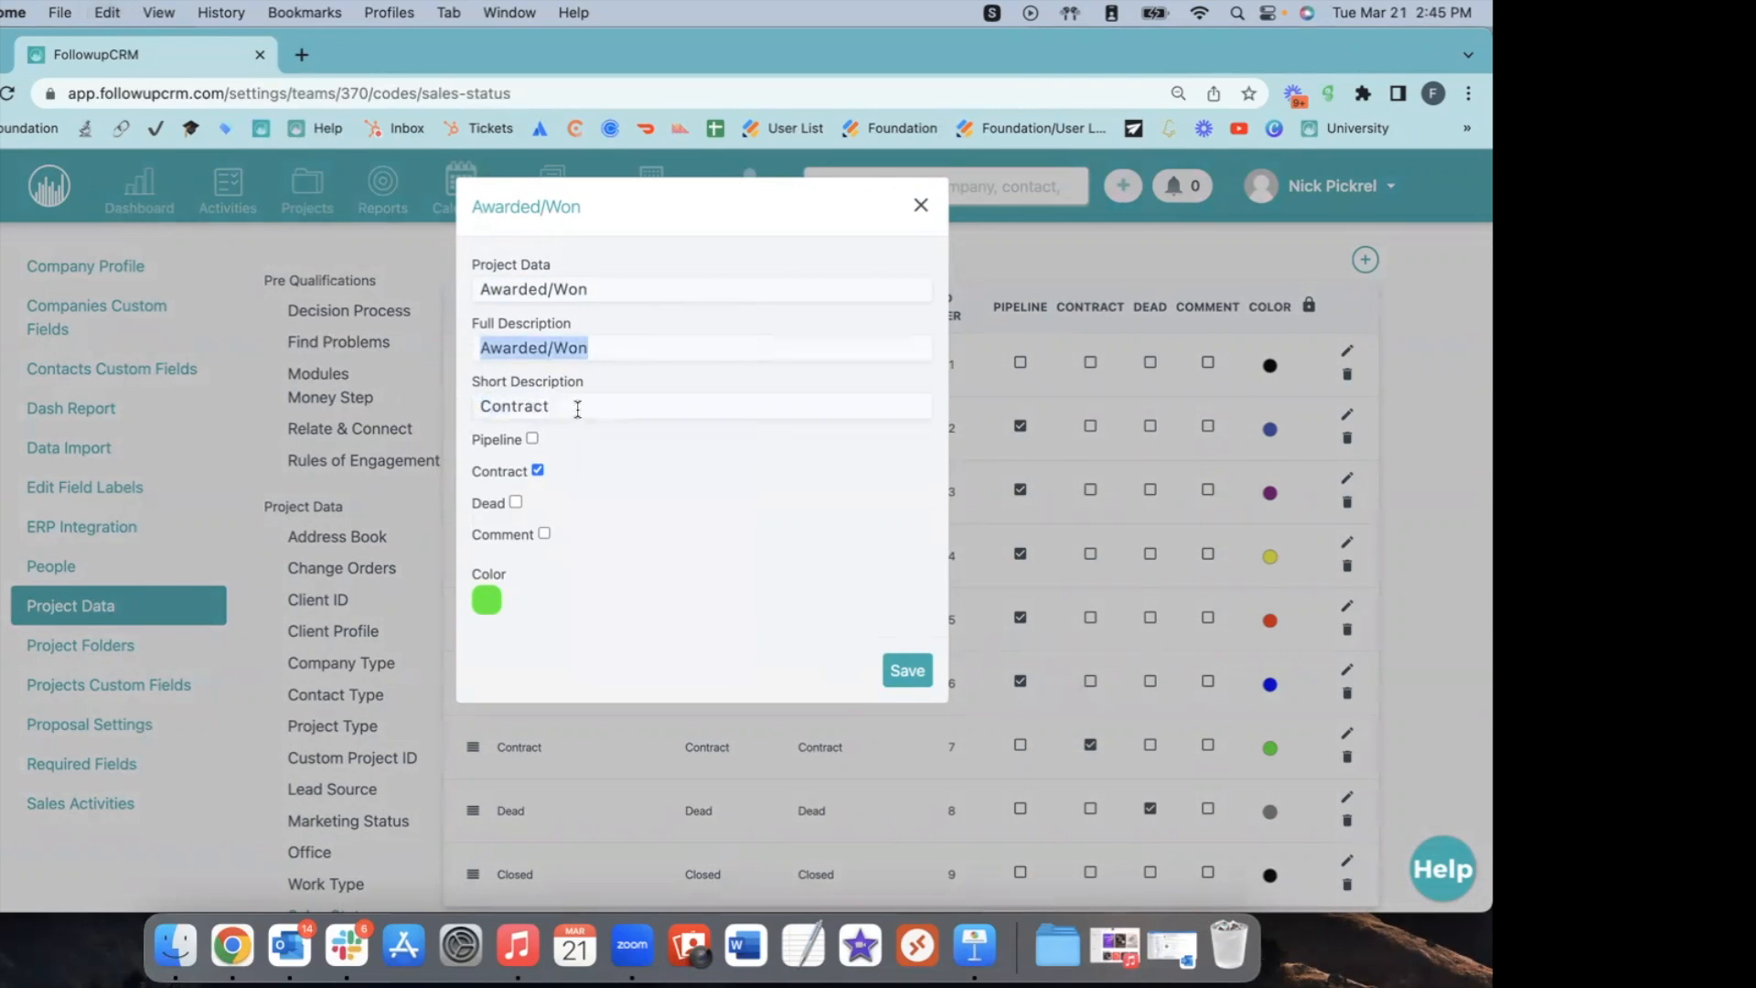
{"action": "triple_click", "coordinate": [580, 407]}
{"action": "key", "text": "super+v"}
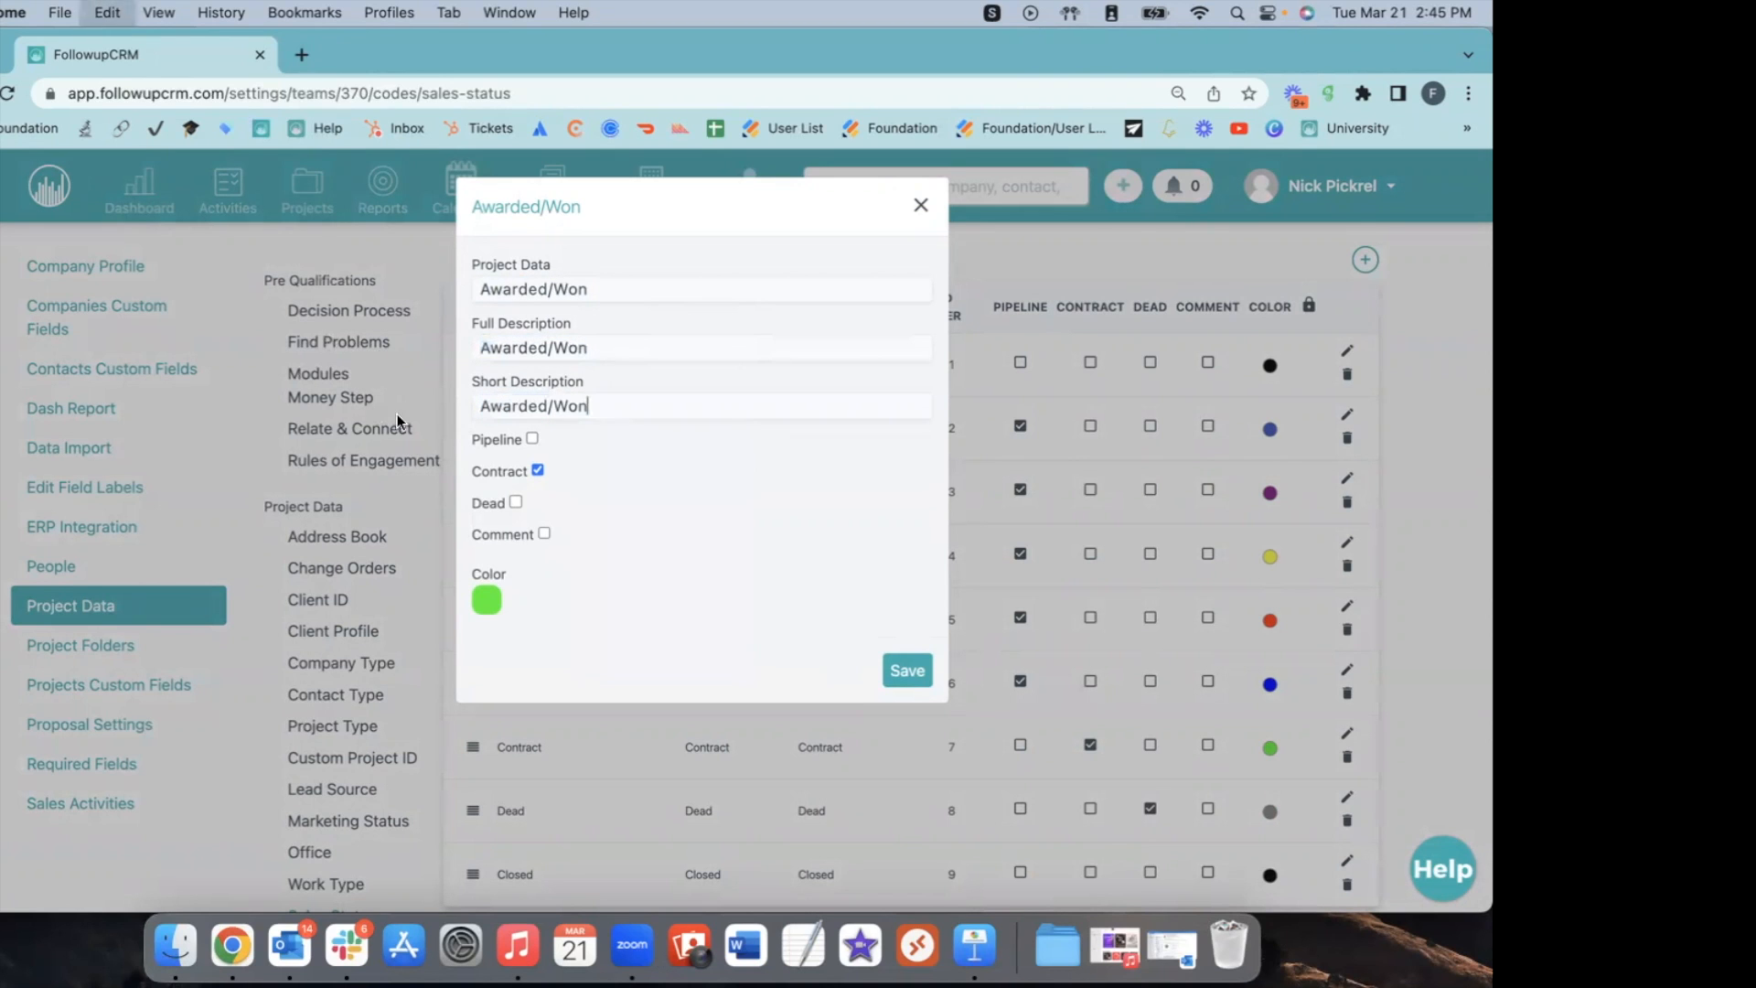
{"action": "left_click", "coordinate": [918, 677]}
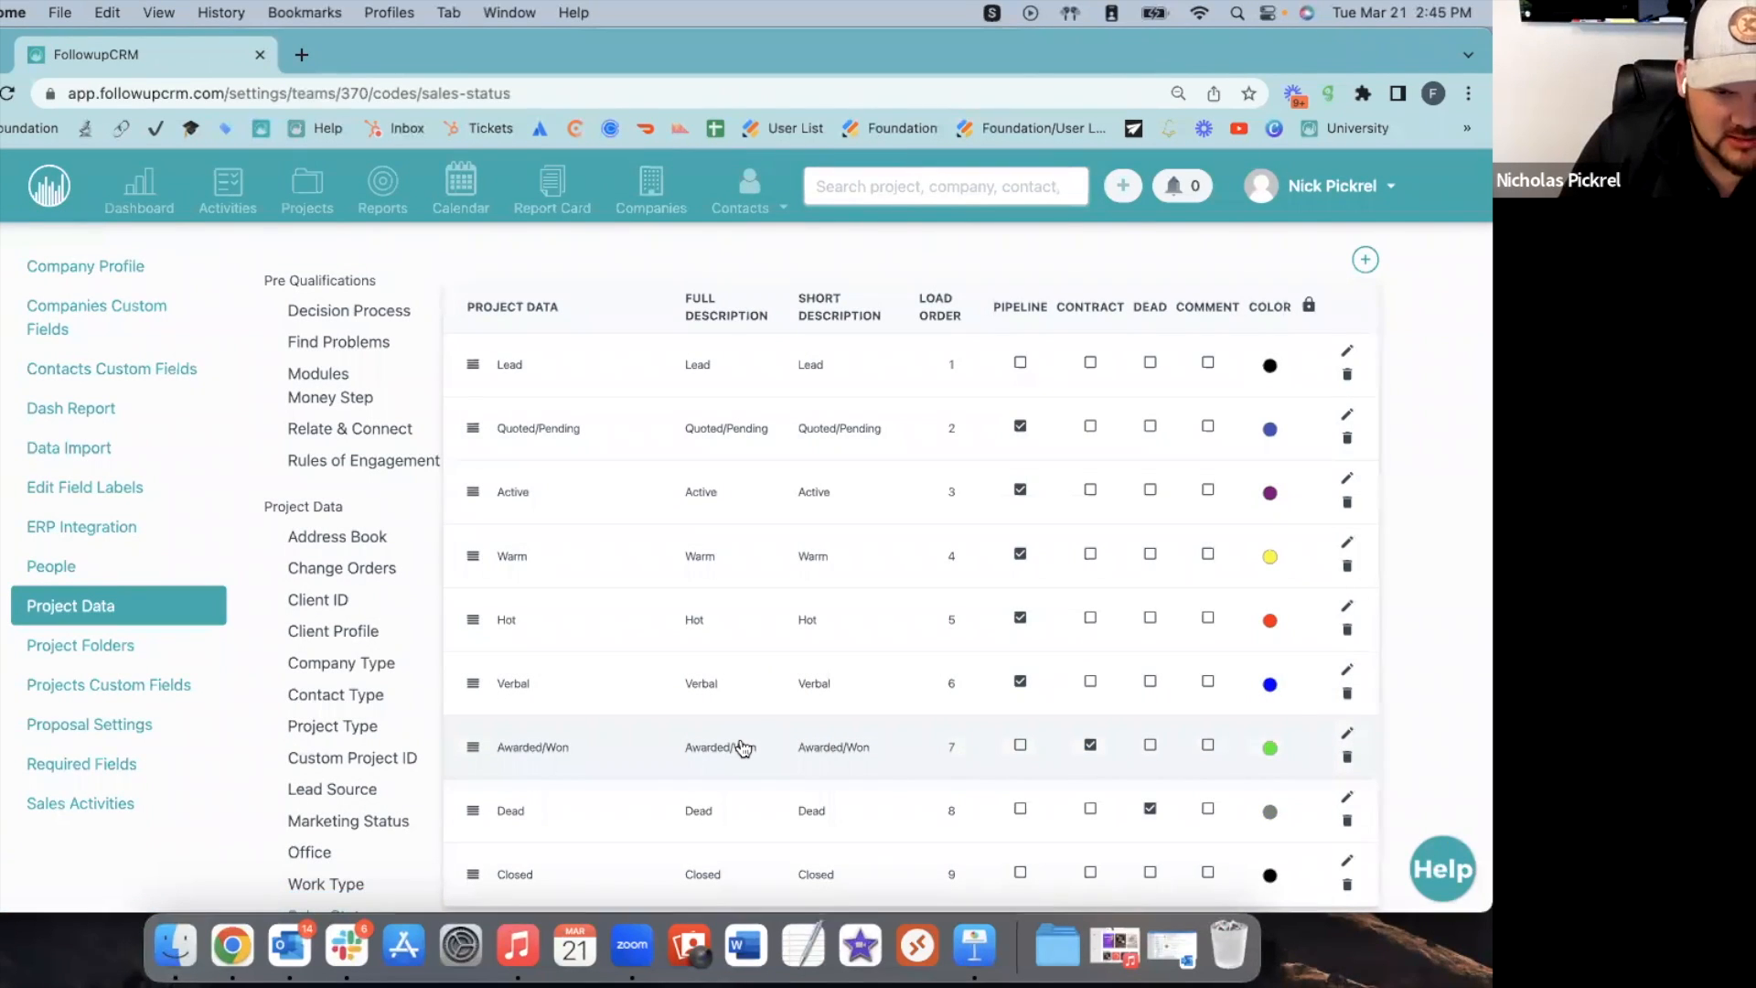
Delete the Closed sales status.
{"action": "left_click", "coordinate": [1346, 884]}
{"action": "left_click", "coordinate": [618, 573]}
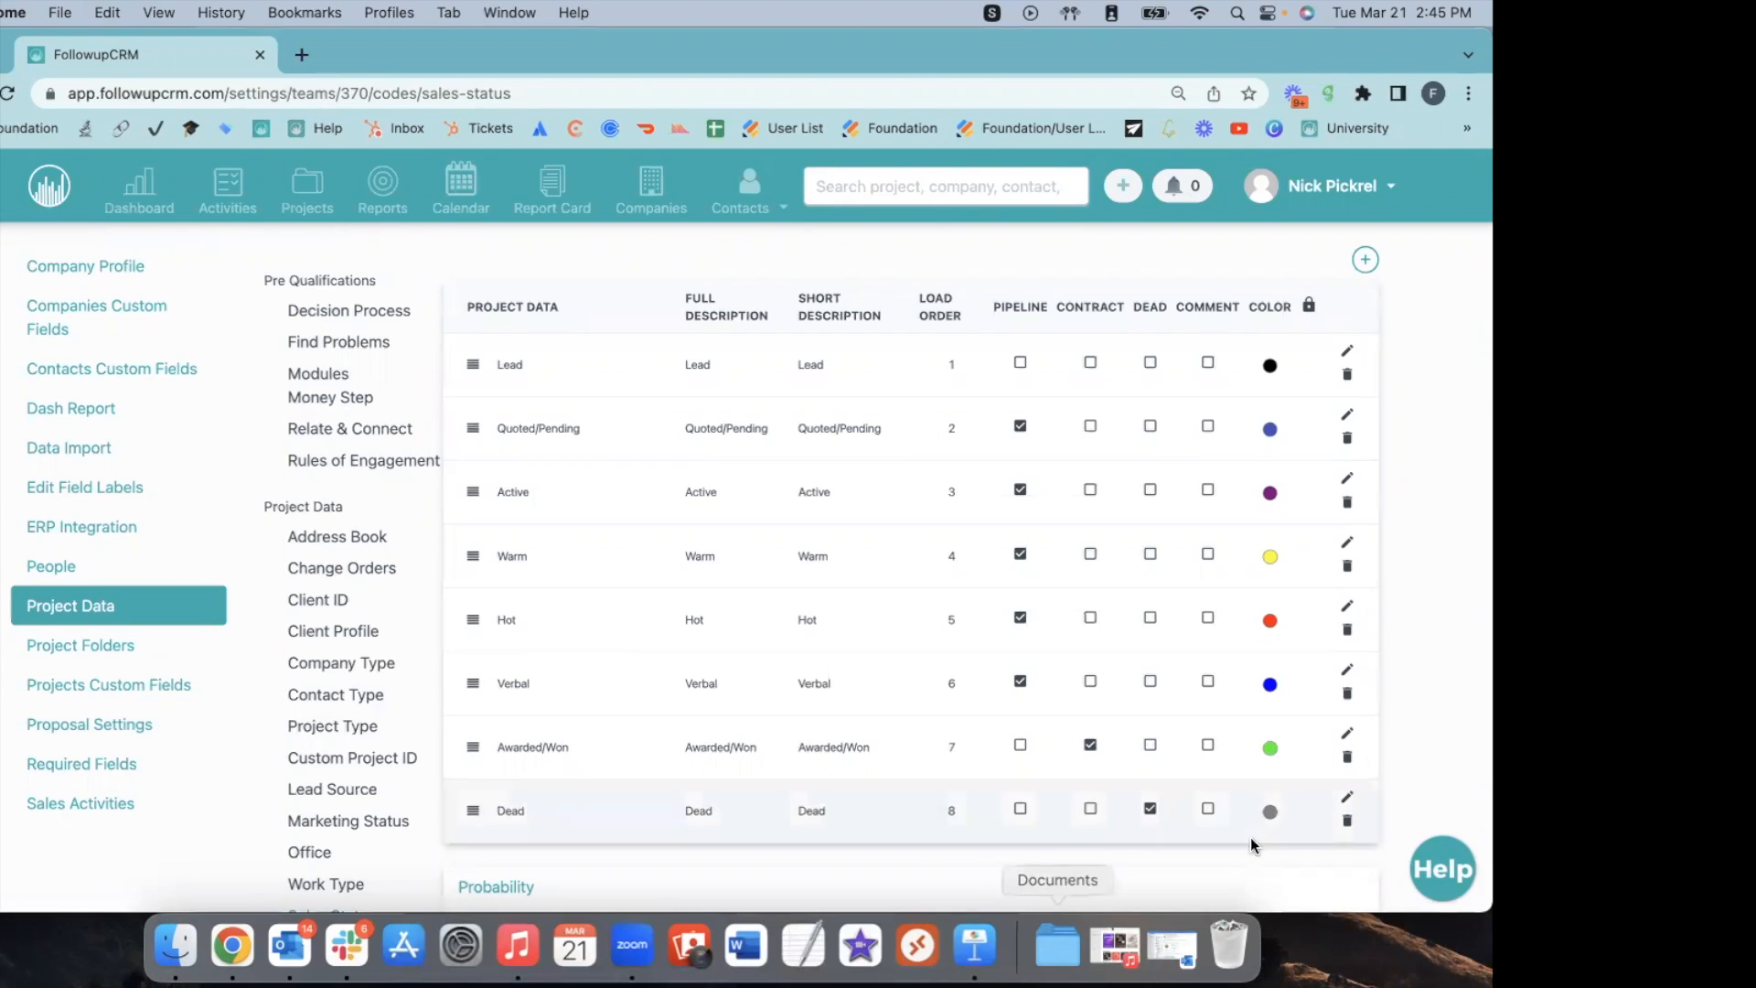
Rename the Dead sales status and both its descriptions to Lost, and save the change.
{"action": "left_click", "coordinate": [1355, 800]}
{"action": "double_click", "coordinate": [499, 289]}
{"action": "type", "text": "Lost"}
{"action": "left_click_drag", "start_coordinate": [557, 292], "coordinate": [321, 263]}
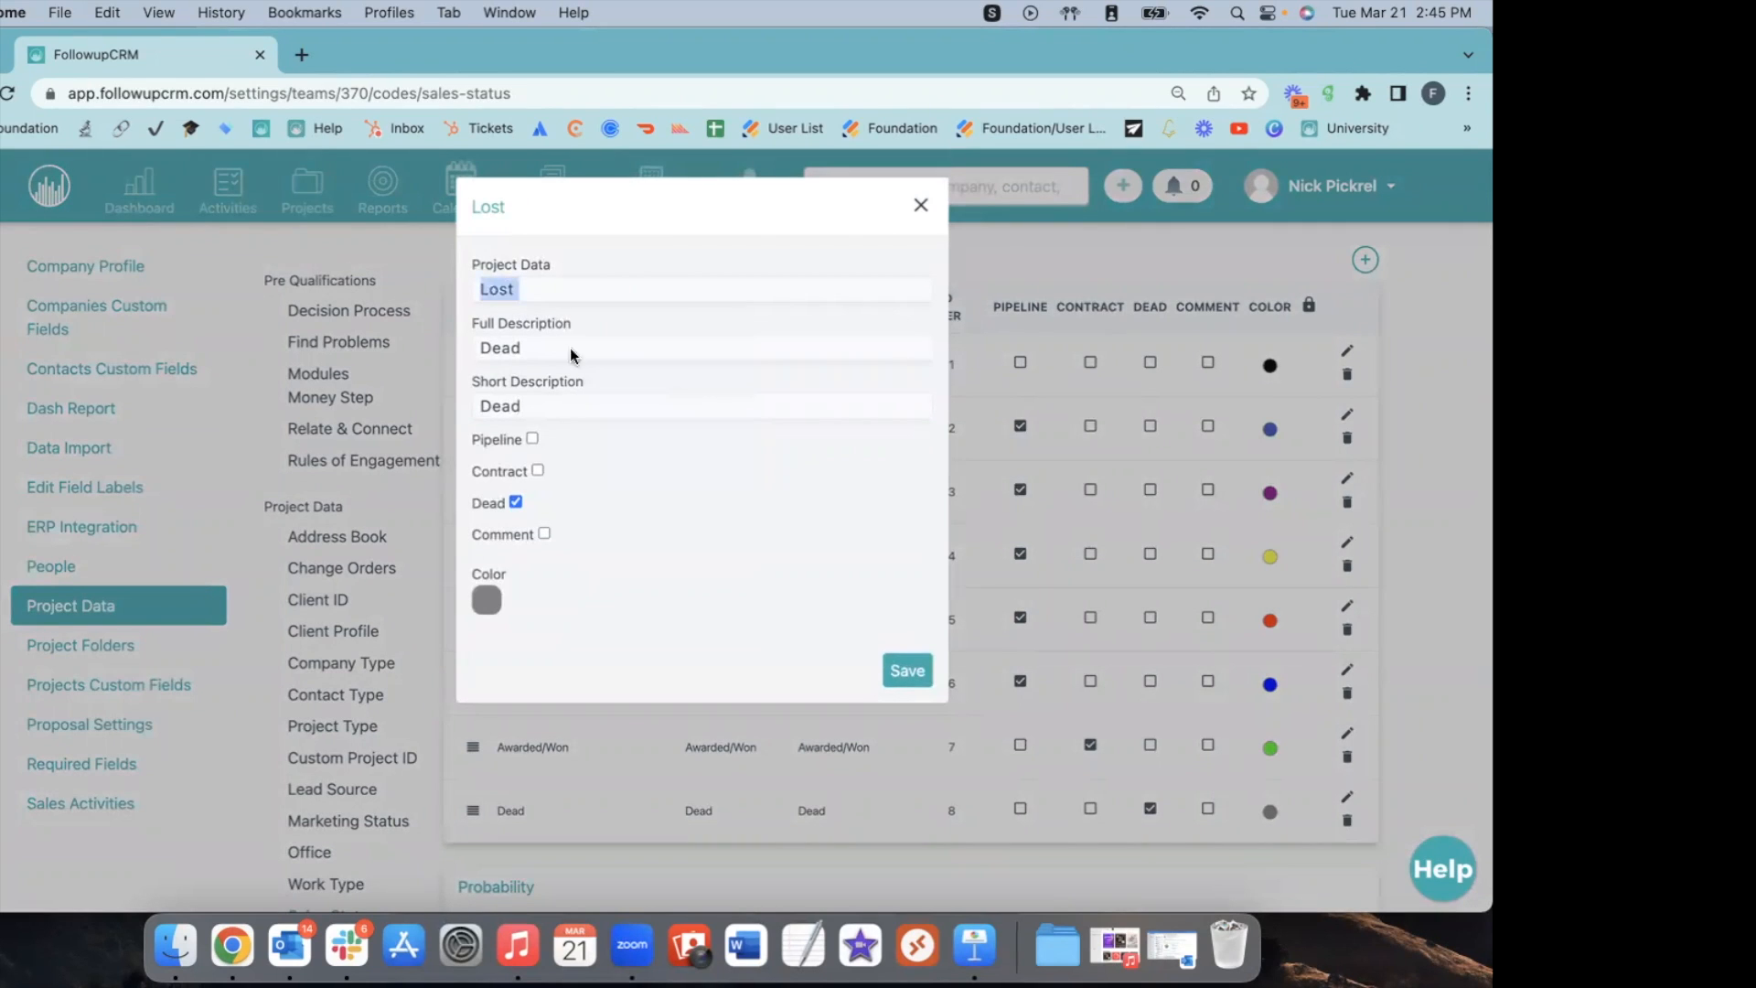
{"action": "left_click_drag", "start_coordinate": [577, 344], "coordinate": [322, 348]}
{"action": "type", "text": "Lost"}
{"action": "key", "text": "Tab"}
{"action": "type", "text": "Lost"}
{"action": "left_click", "coordinate": [907, 670]}
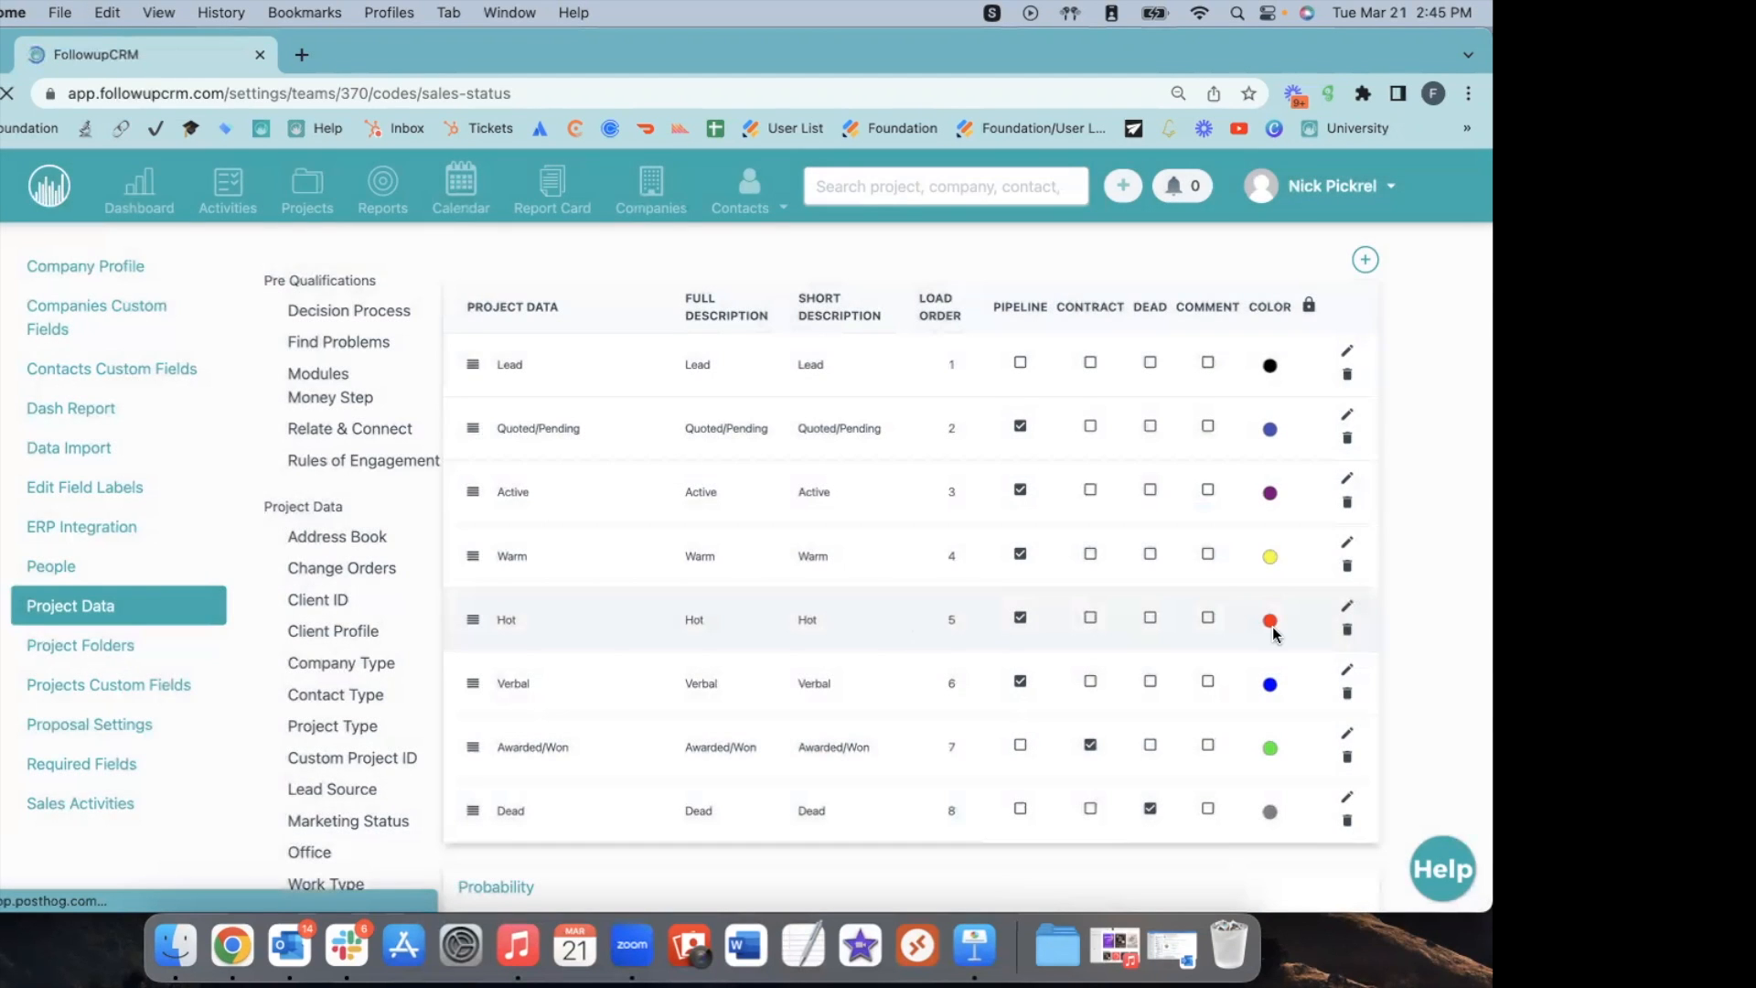
Start a new sales status named No Bid, with the same text as its full and short descriptions.
{"action": "scroll", "coordinate": [1281, 613], "scroll_direction": "down", "scroll_amount": 3}
{"action": "scroll", "coordinate": [1285, 613], "scroll_direction": "up", "scroll_amount": 2}
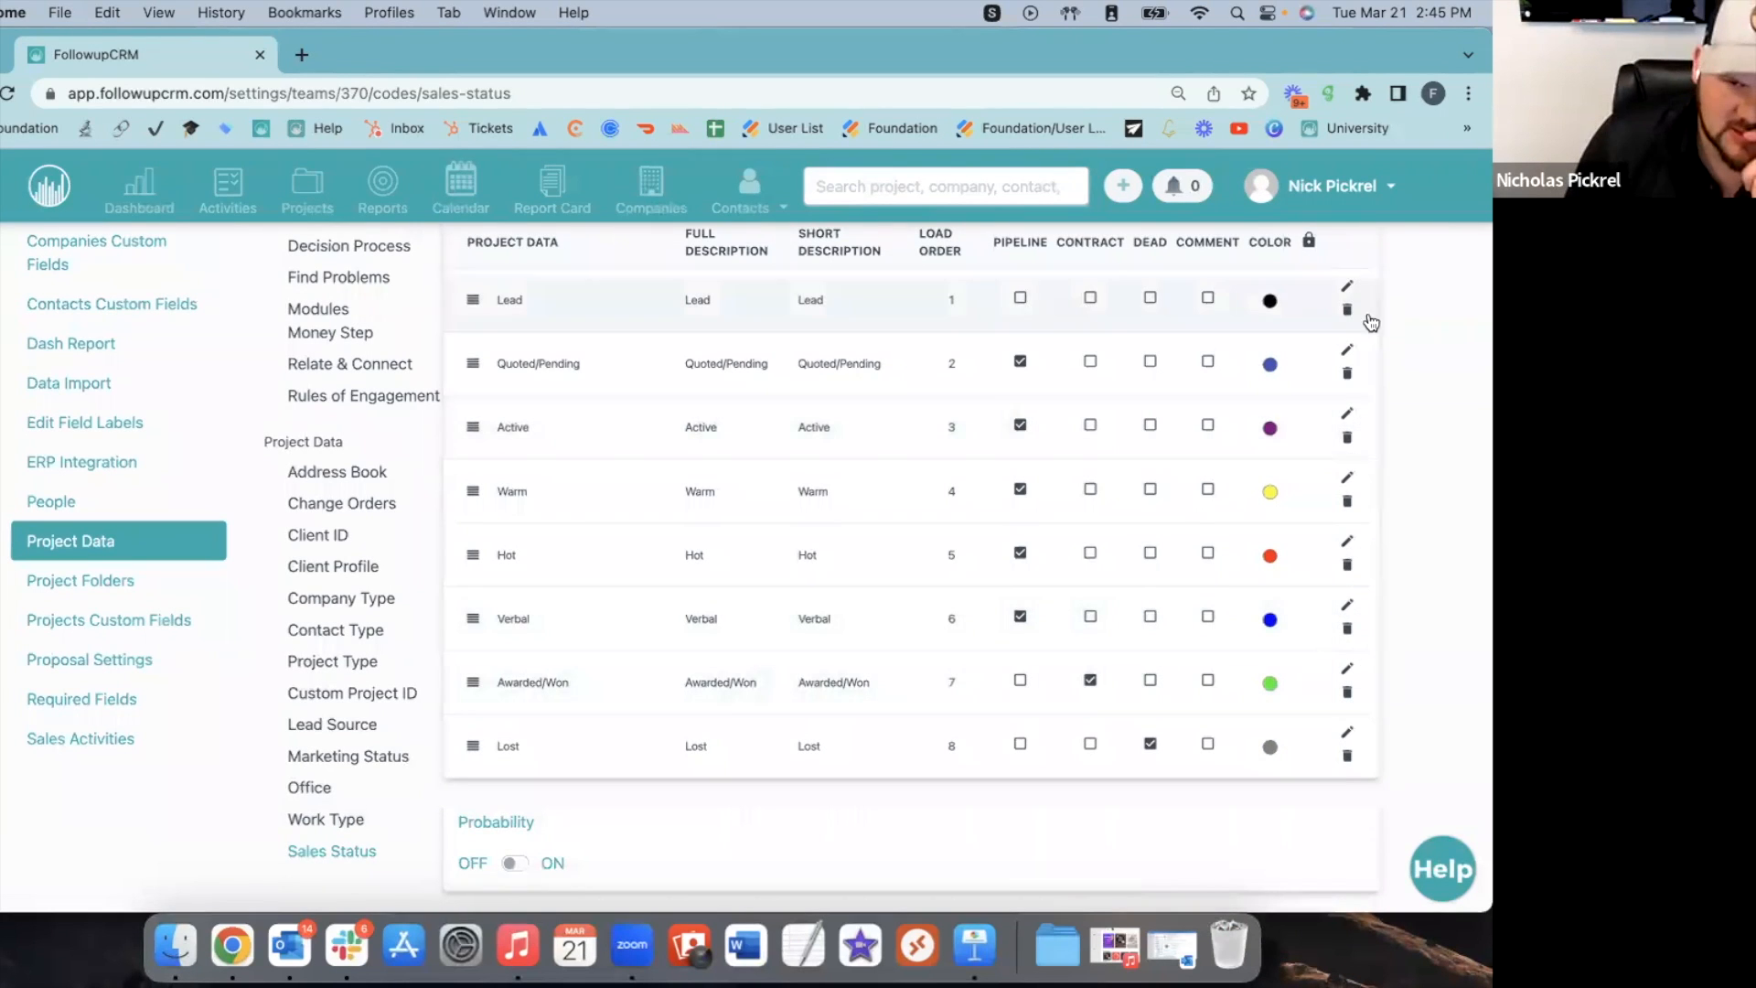
{"action": "scroll", "coordinate": [1371, 322], "scroll_direction": "up", "scroll_amount": 2}
{"action": "left_click", "coordinate": [1365, 260]}
{"action": "left_click", "coordinate": [582, 285]}
{"action": "type", "text": "No Bid"}
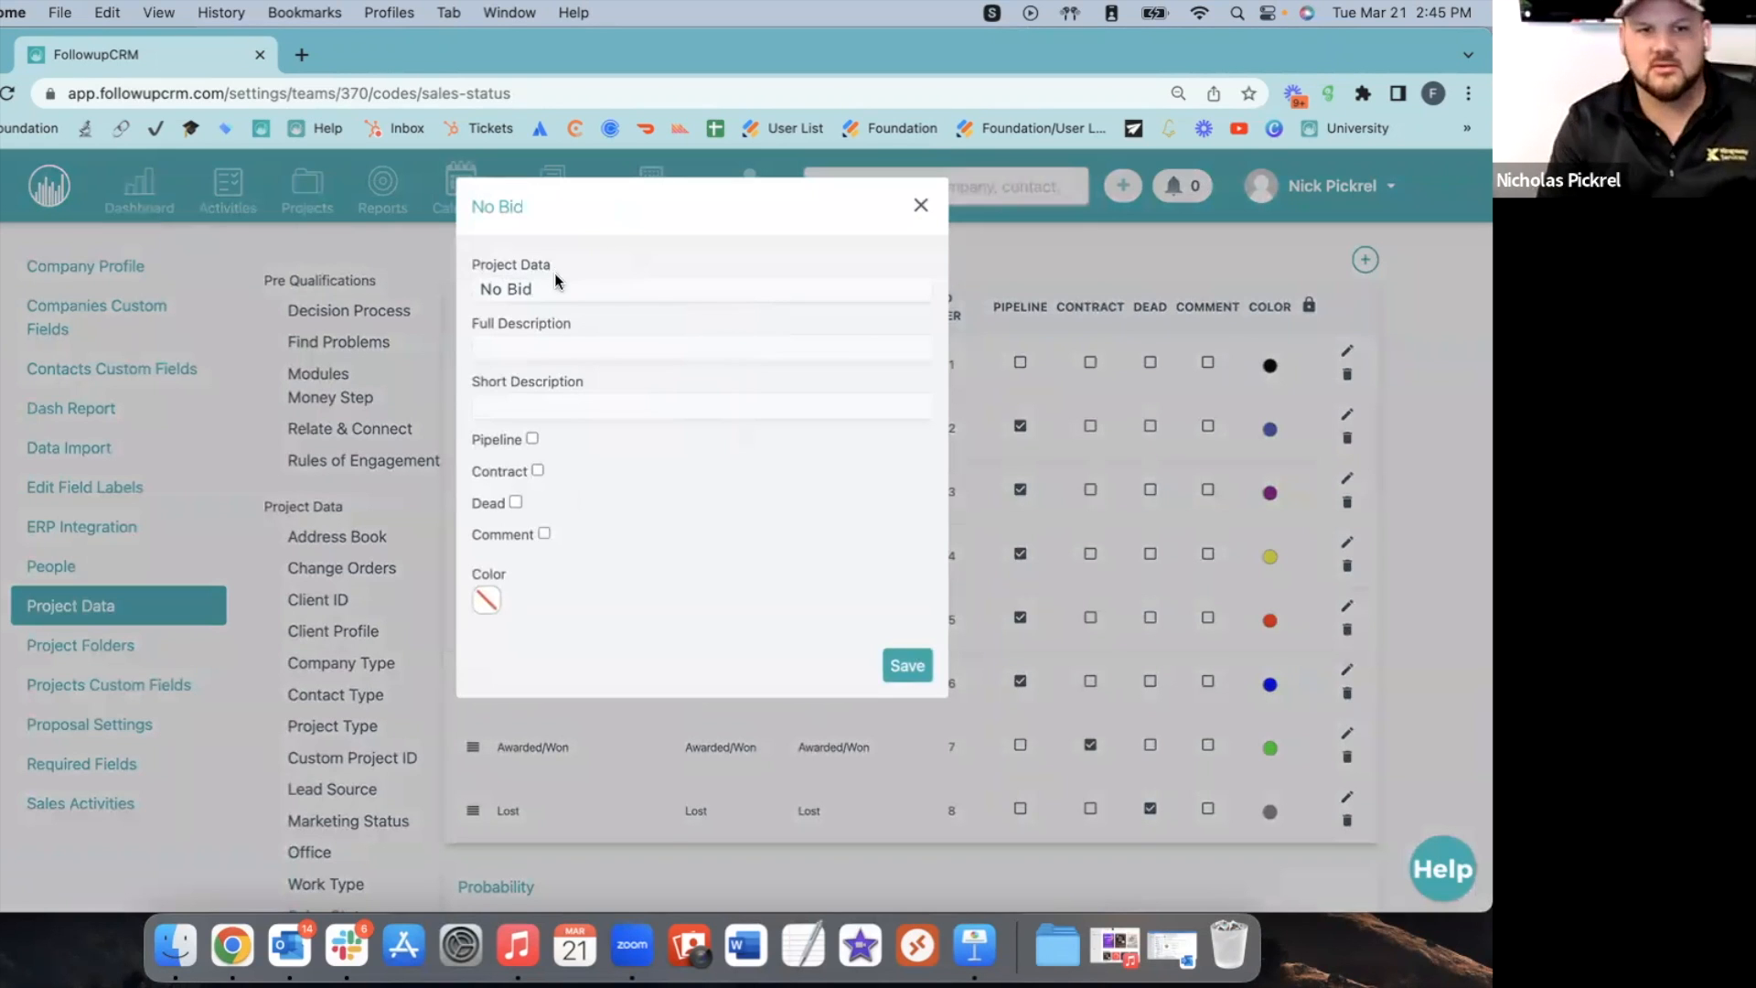
{"action": "left_click_drag", "start_coordinate": [556, 280], "coordinate": [377, 286]}
{"action": "key", "text": "super+c"}
{"action": "left_click", "coordinate": [536, 361]}
{"action": "key", "text": "super+v"}
{"action": "left_click", "coordinate": [519, 411]}
{"action": "key", "text": "super+v"}
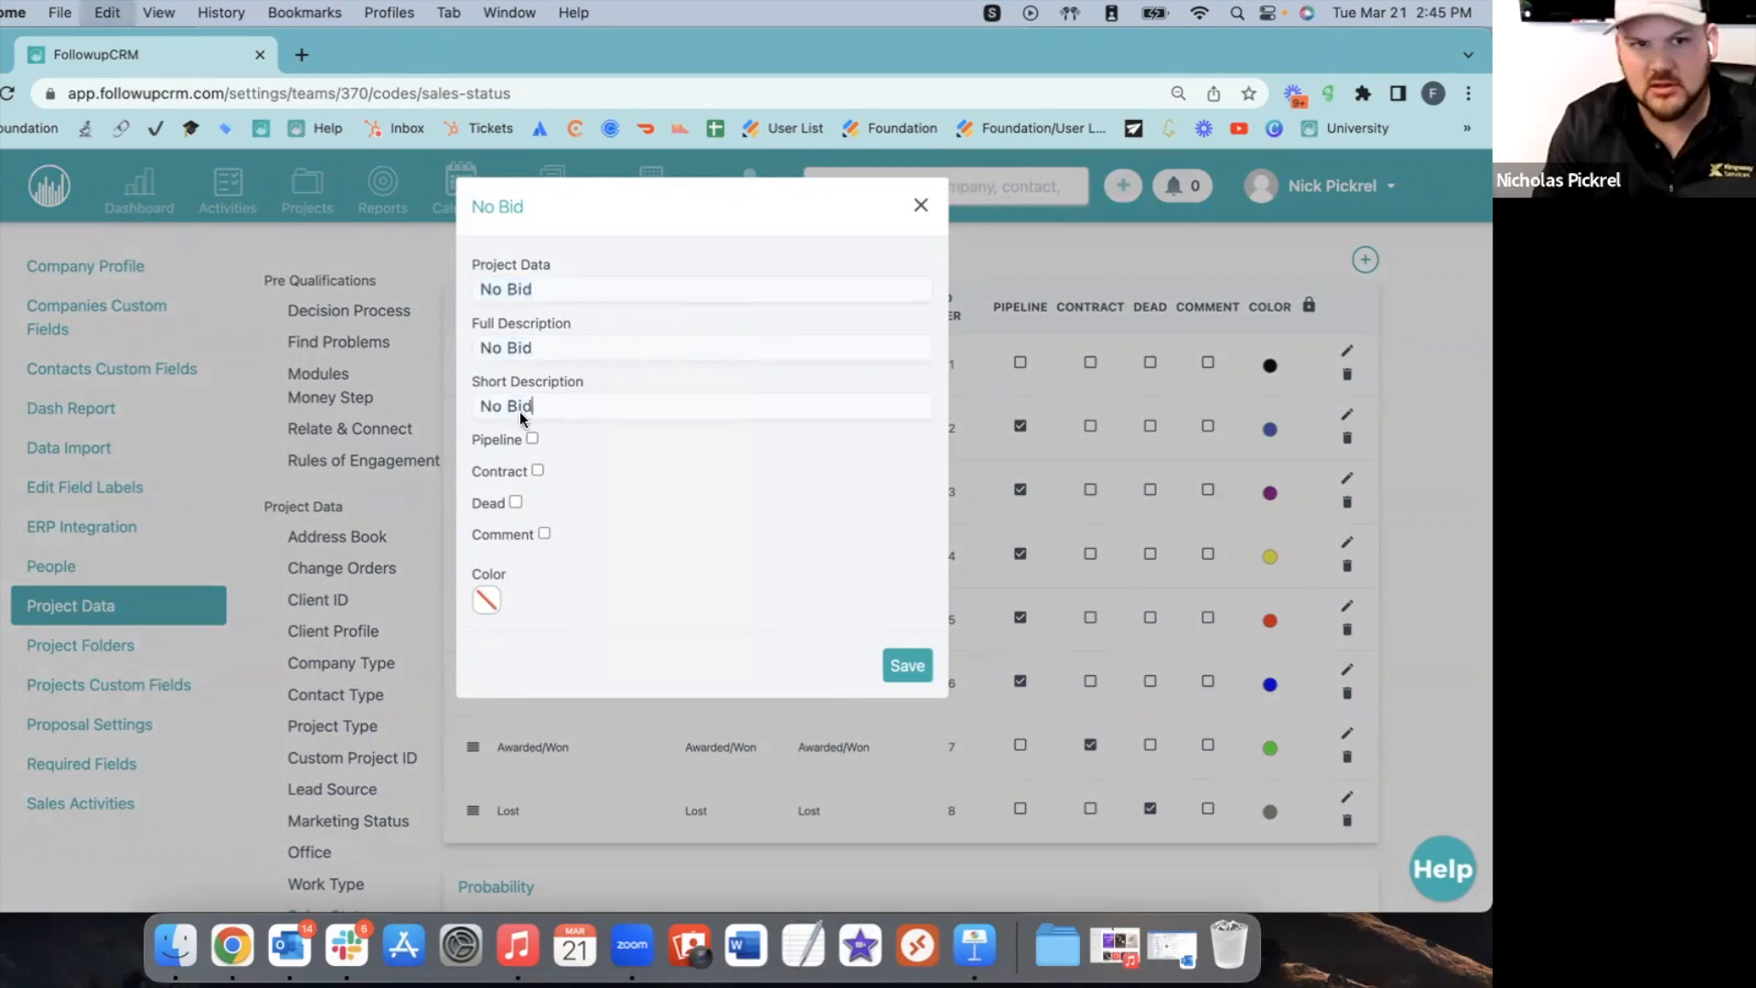
Give the No Bid status a purple color, save it, and move it to the end of the load order below Lost.
{"action": "left_click", "coordinate": [486, 600]}
{"action": "left_click", "coordinate": [592, 648]}
{"action": "left_click", "coordinate": [755, 798]}
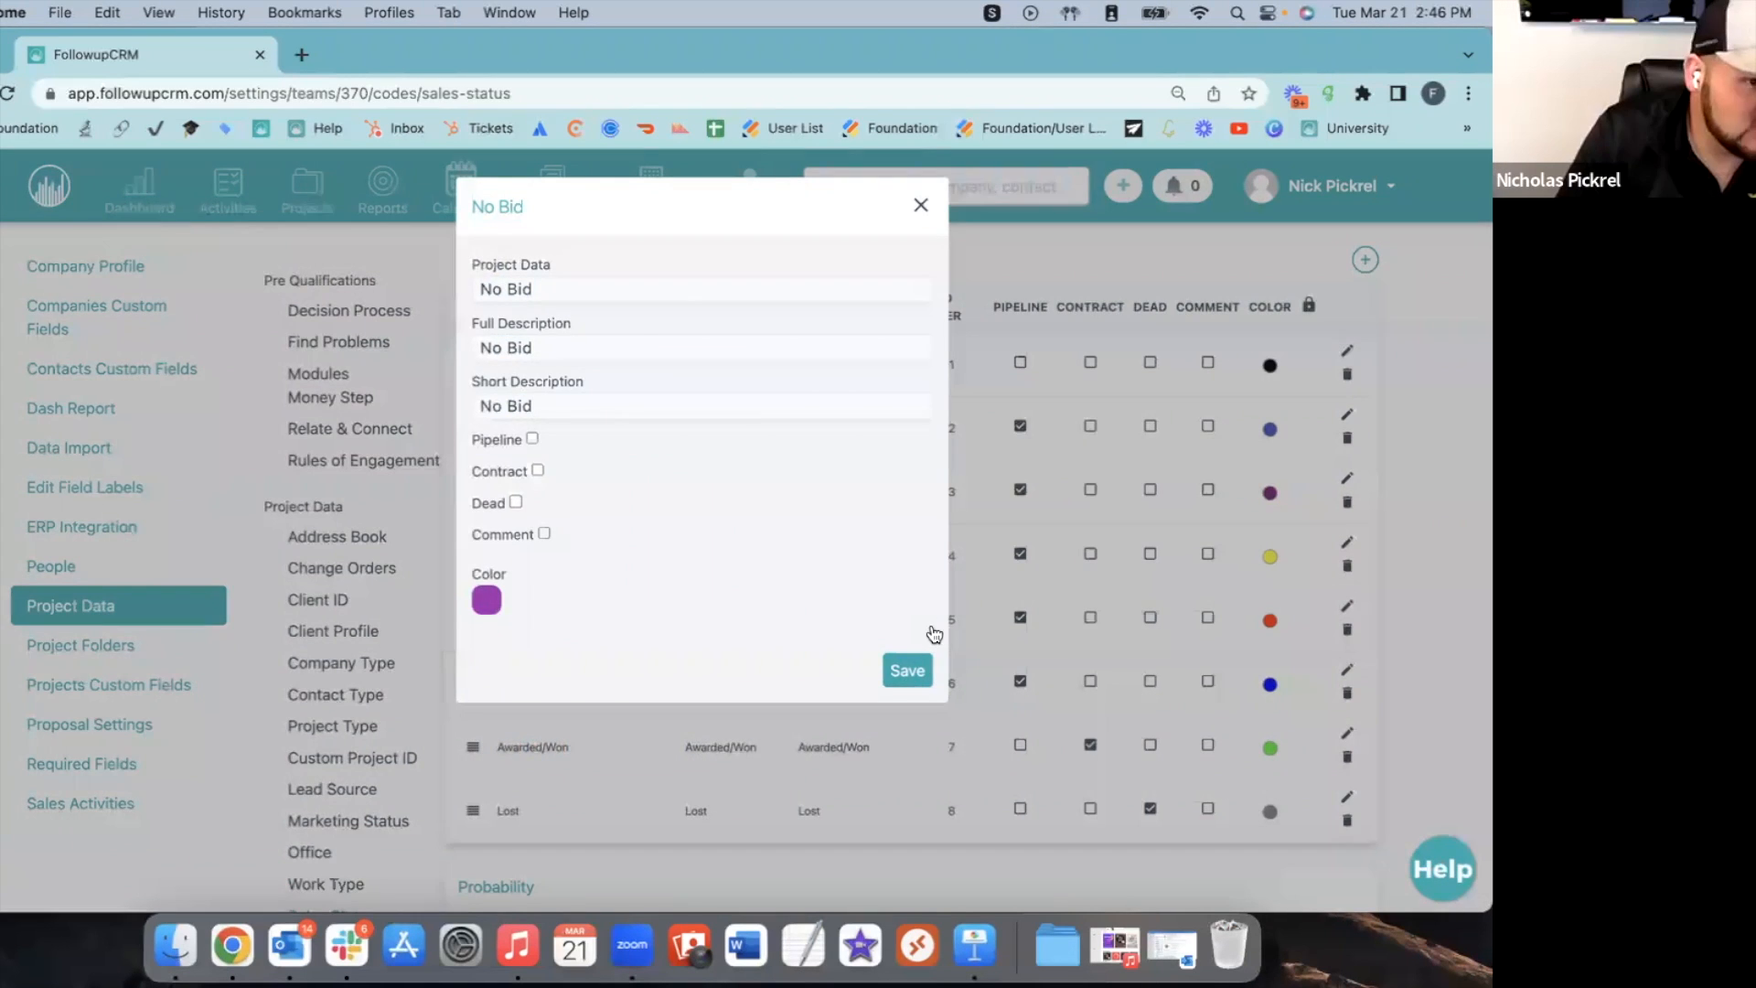
{"action": "left_click", "coordinate": [908, 670]}
{"action": "left_click_drag", "start_coordinate": [473, 364], "coordinate": [481, 873]}
{"action": "scroll", "coordinate": [1189, 344], "scroll_direction": "down", "scroll_amount": 1}
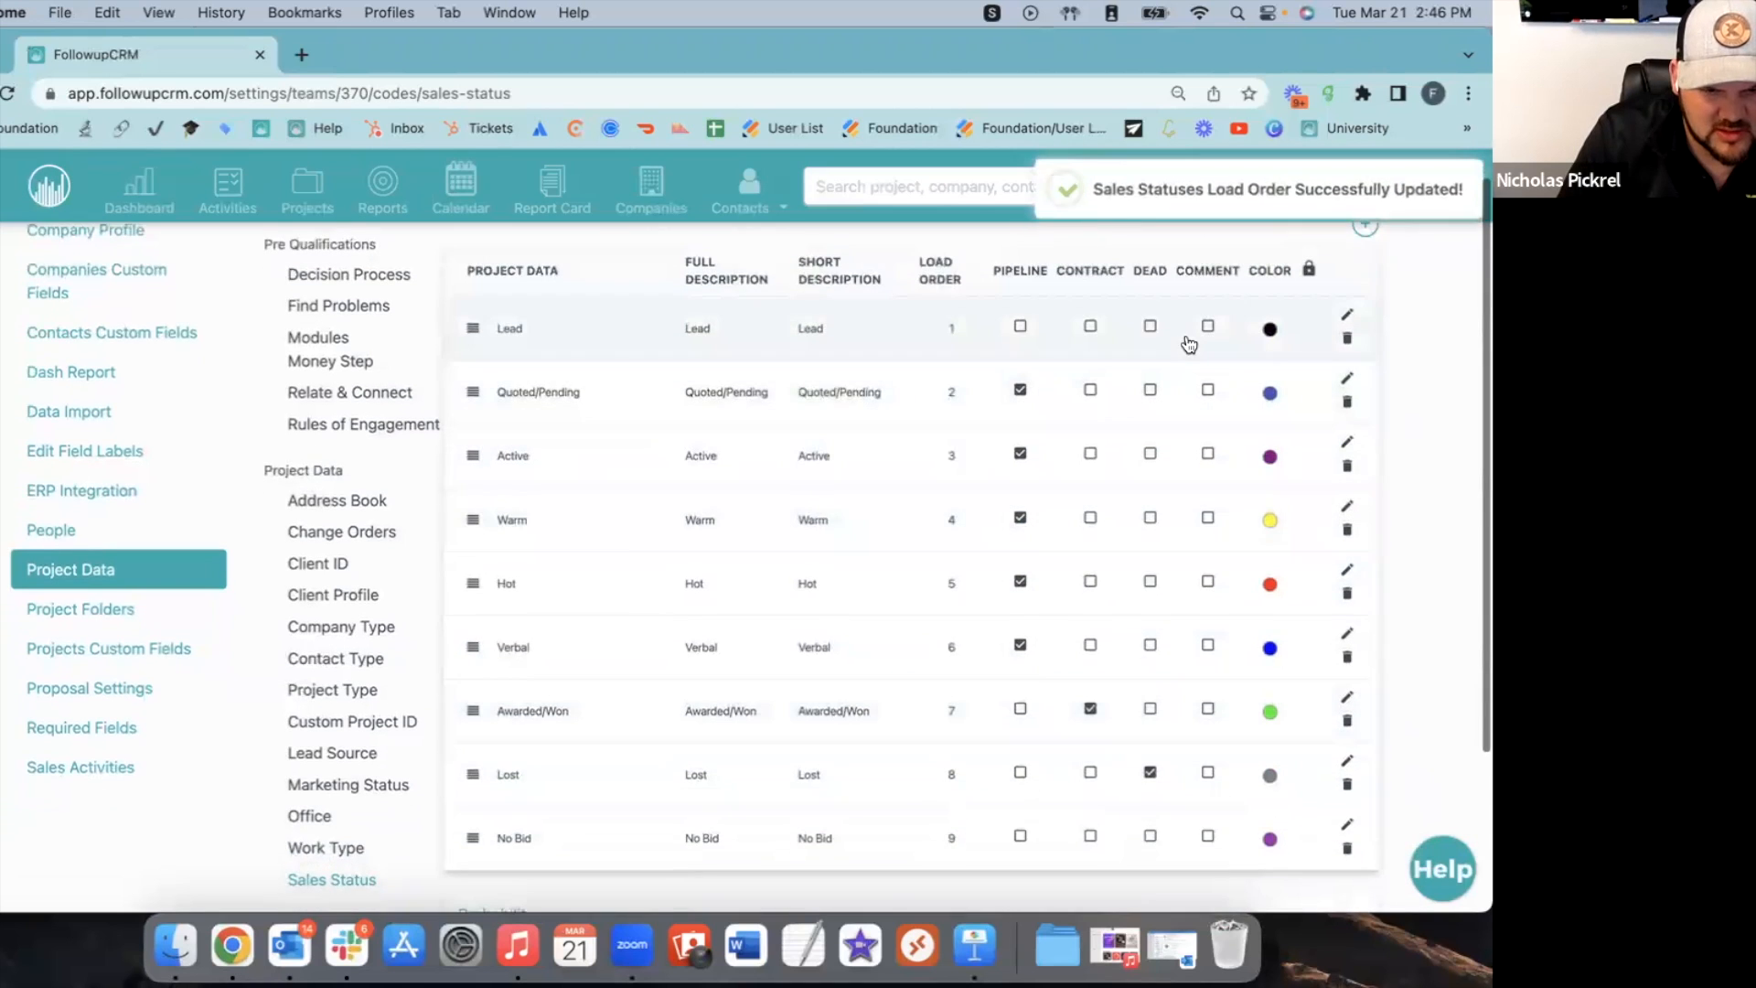
{"action": "scroll", "coordinate": [1189, 344], "scroll_direction": "up", "scroll_amount": 1}
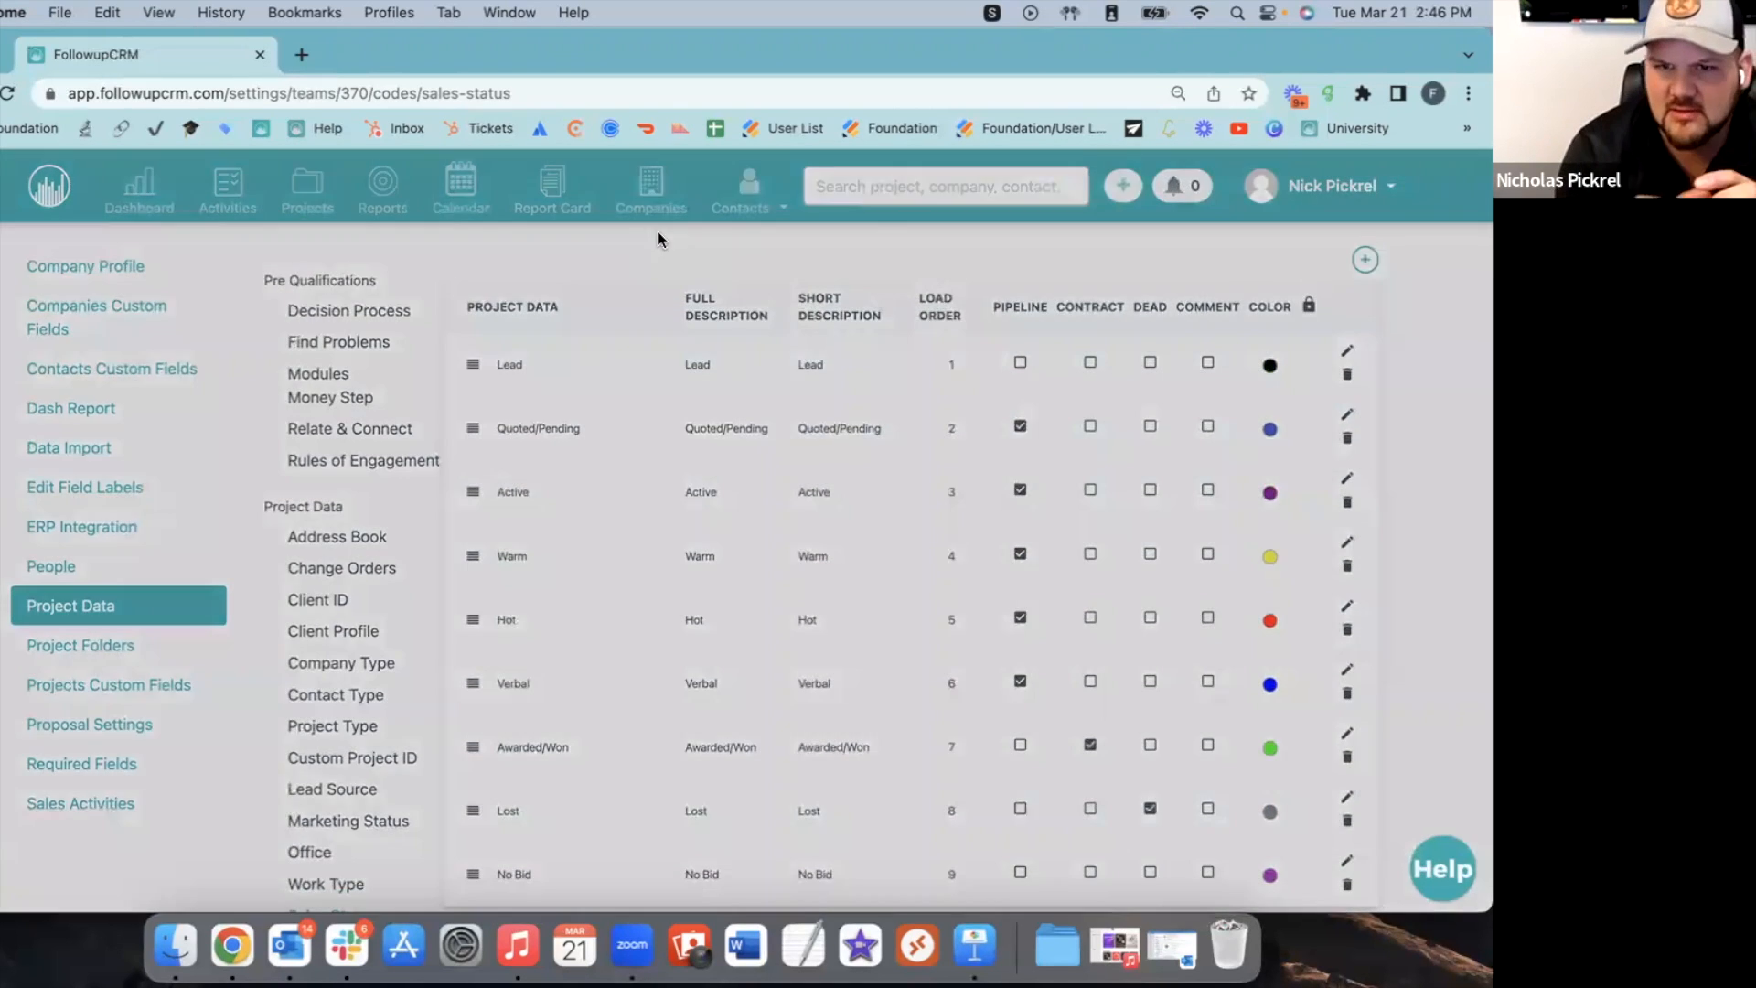
Start a new sales status named Postponed, with the same text as its full and short descriptions.
{"action": "left_click", "coordinate": [533, 286]}
{"action": "type", "text": "Post"}
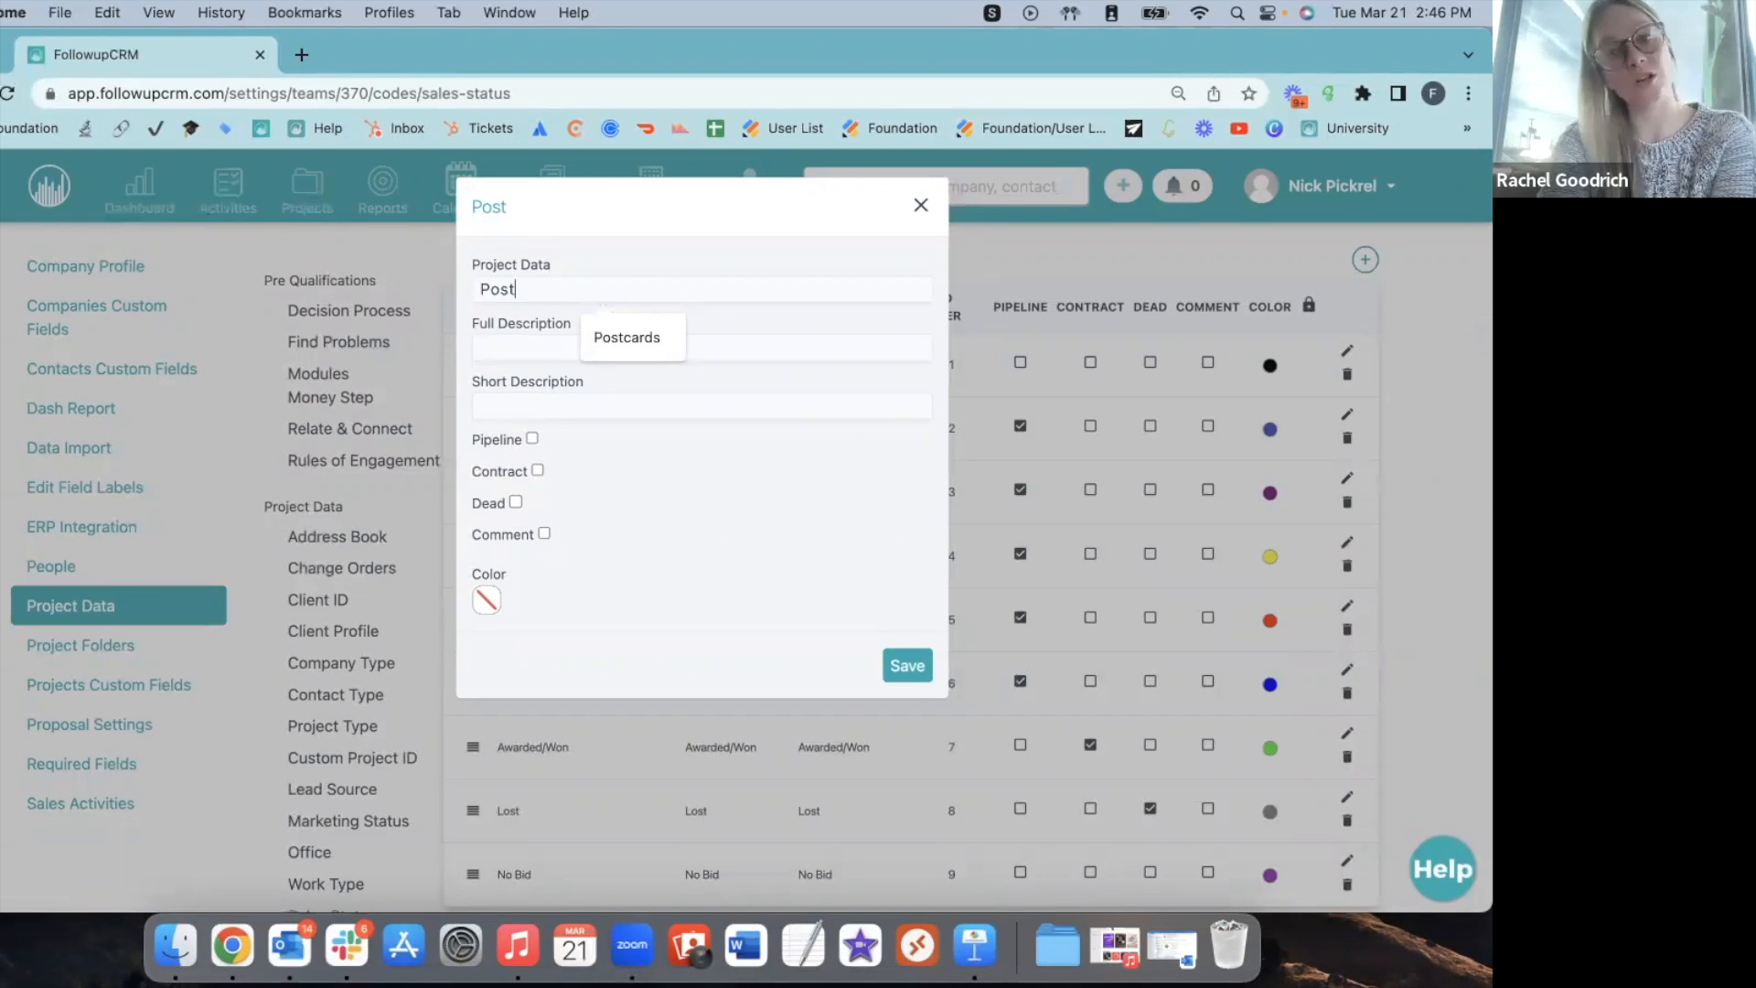
{"action": "type", "text": "poned"}
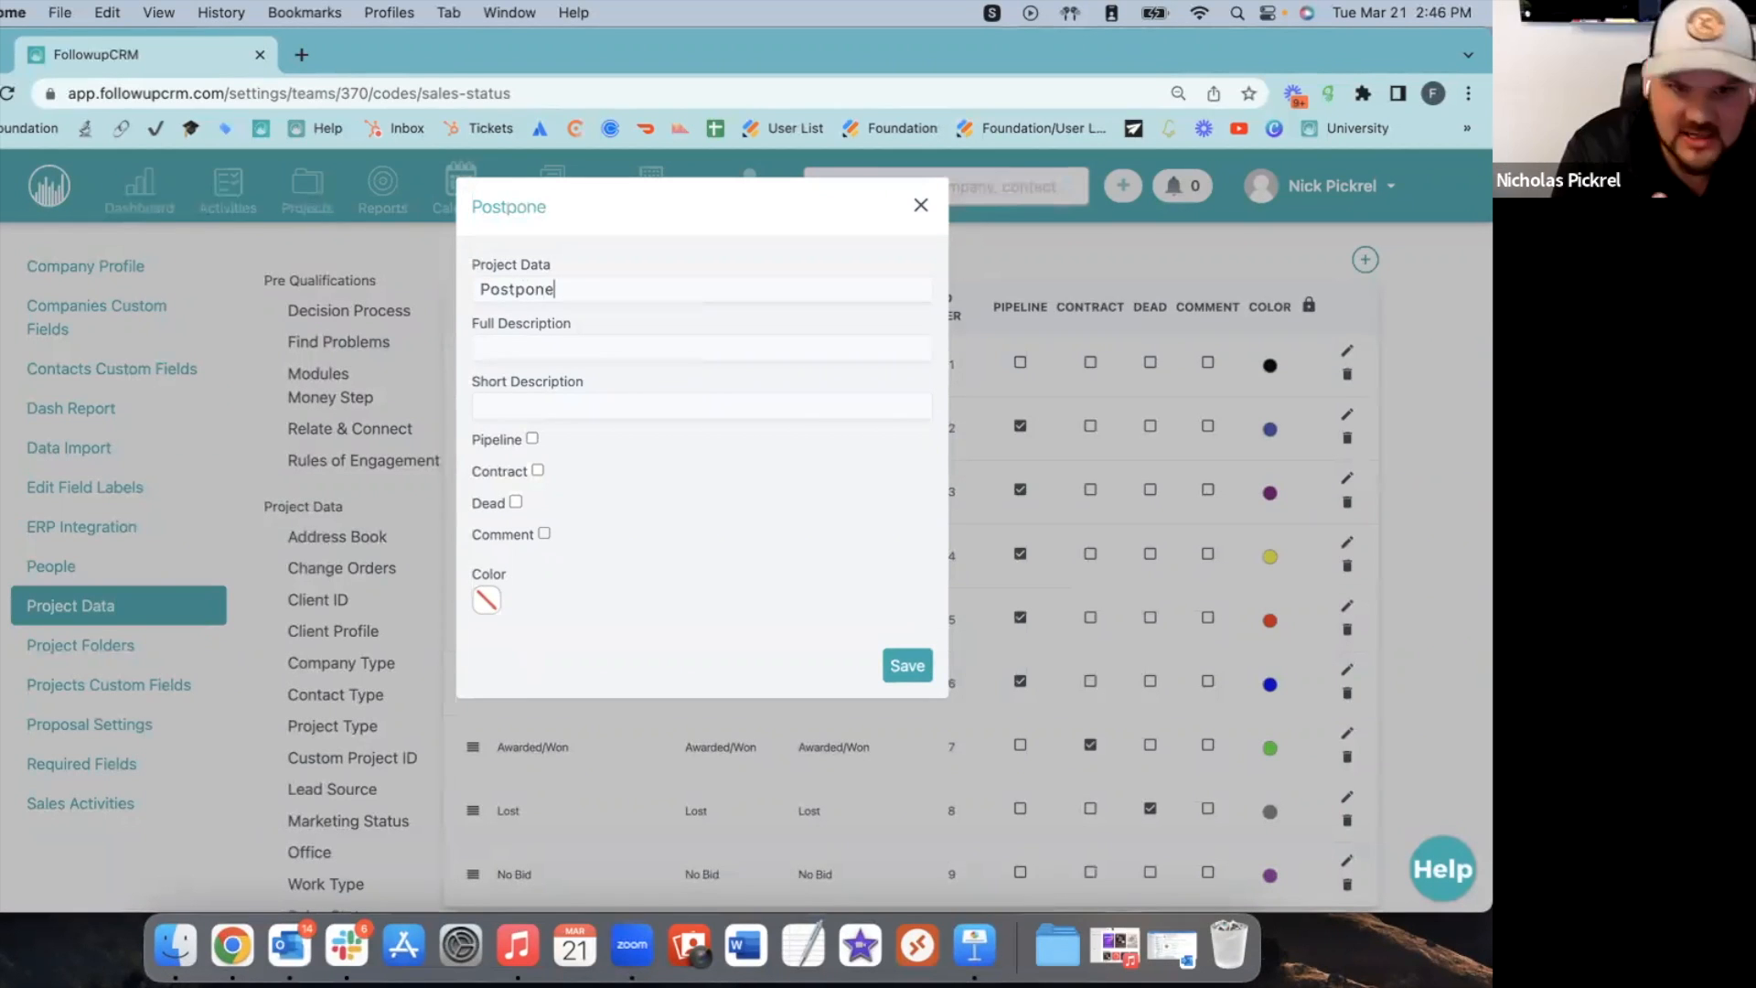
{"action": "double_click", "coordinate": [615, 292]}
{"action": "key", "text": "super+c"}
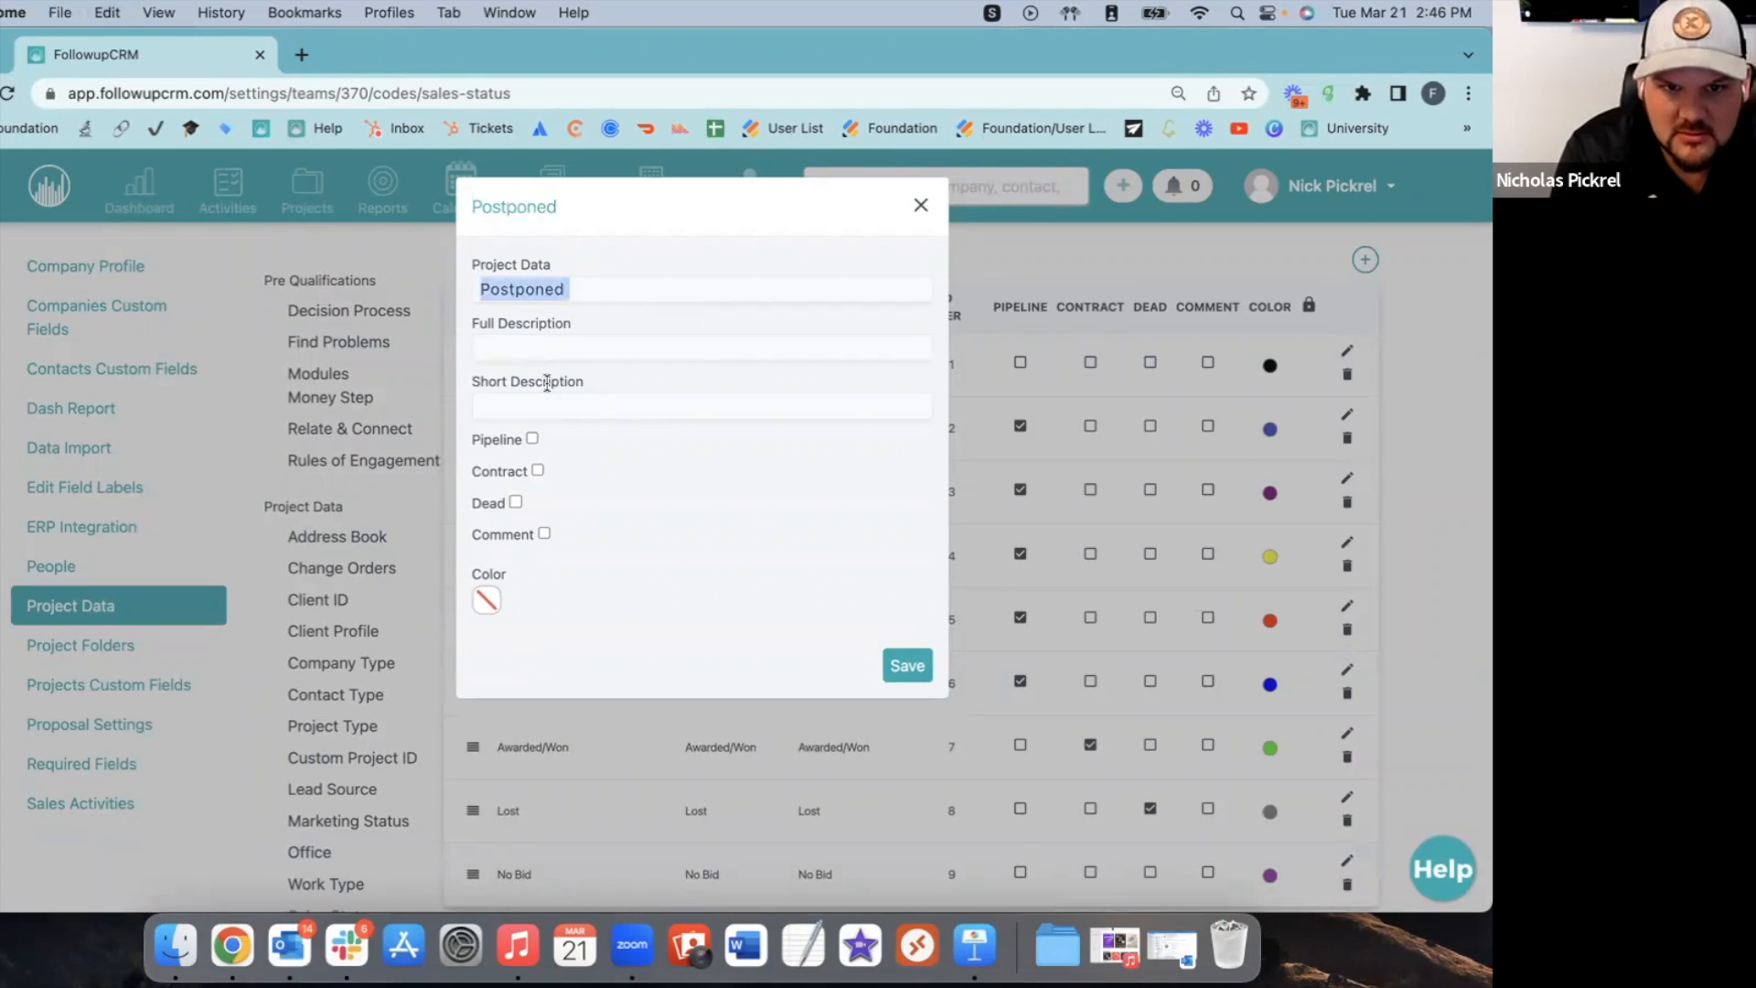
{"action": "left_click", "coordinate": [521, 349]}
{"action": "key", "text": "super+v"}
{"action": "left_click", "coordinate": [530, 403]}
{"action": "key", "text": "super+v"}
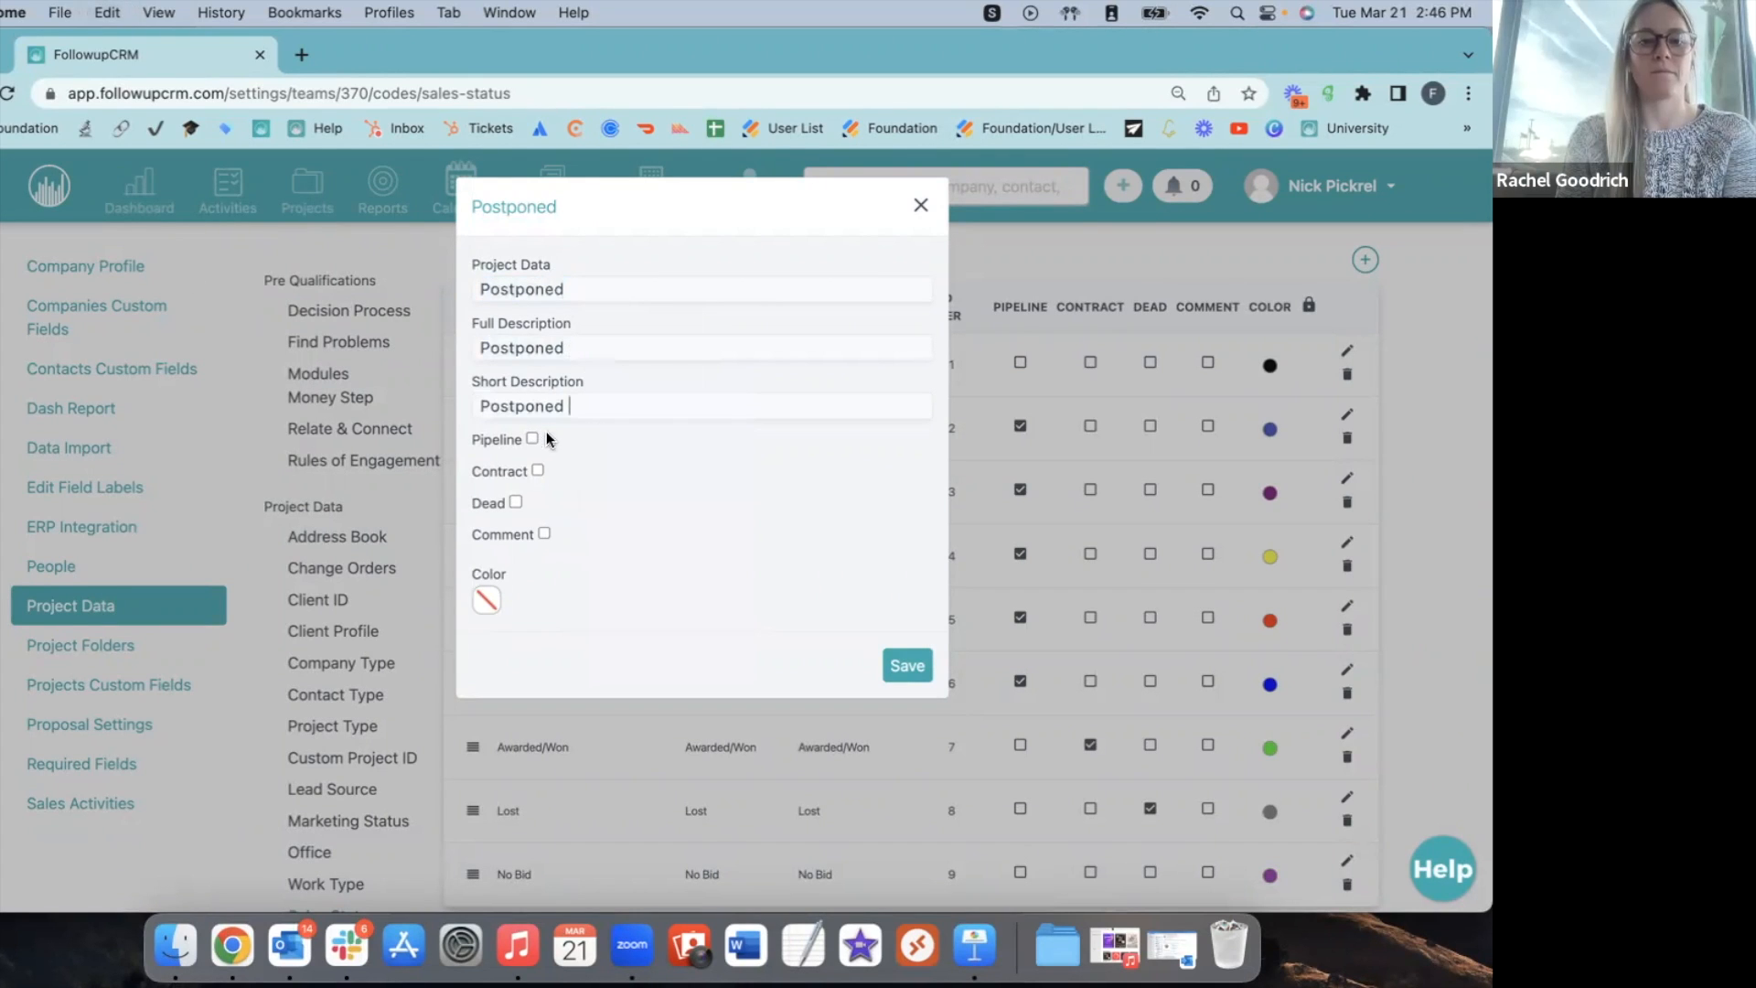
Give the Postponed status an olive-green color, flag it as Pipeline, and save it.
{"action": "left_click", "coordinate": [486, 601]}
{"action": "left_click", "coordinate": [637, 698]}
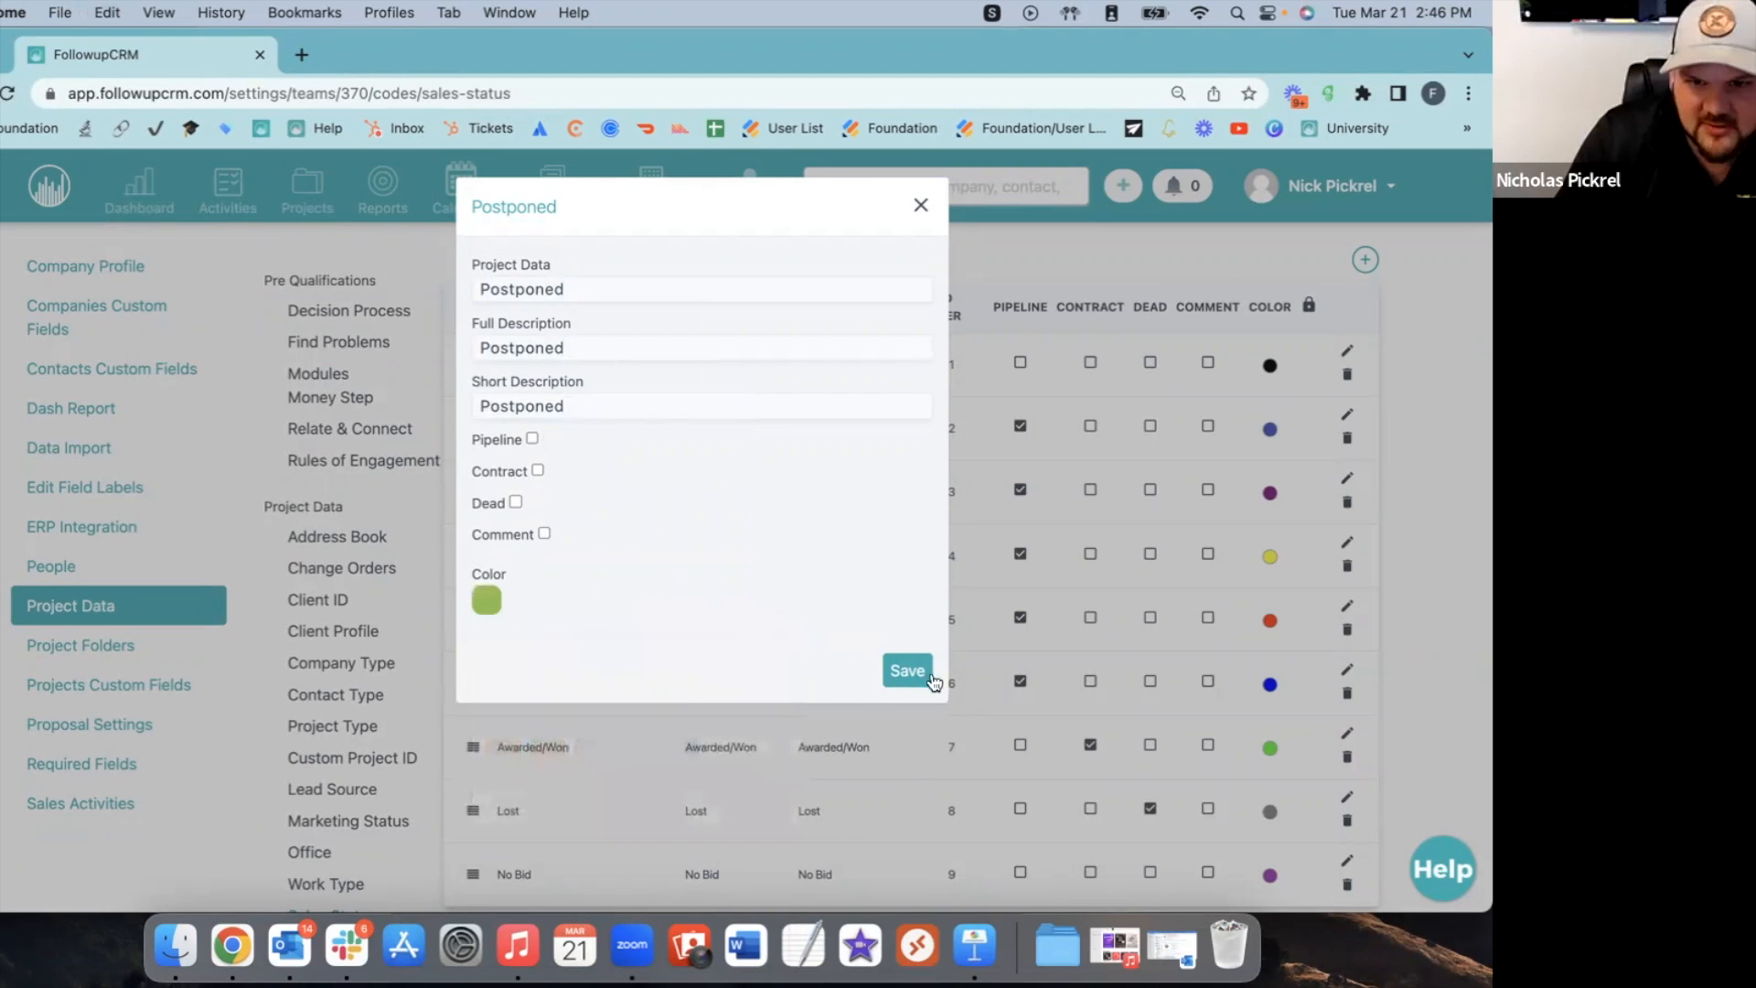
{"action": "left_click", "coordinate": [532, 440]}
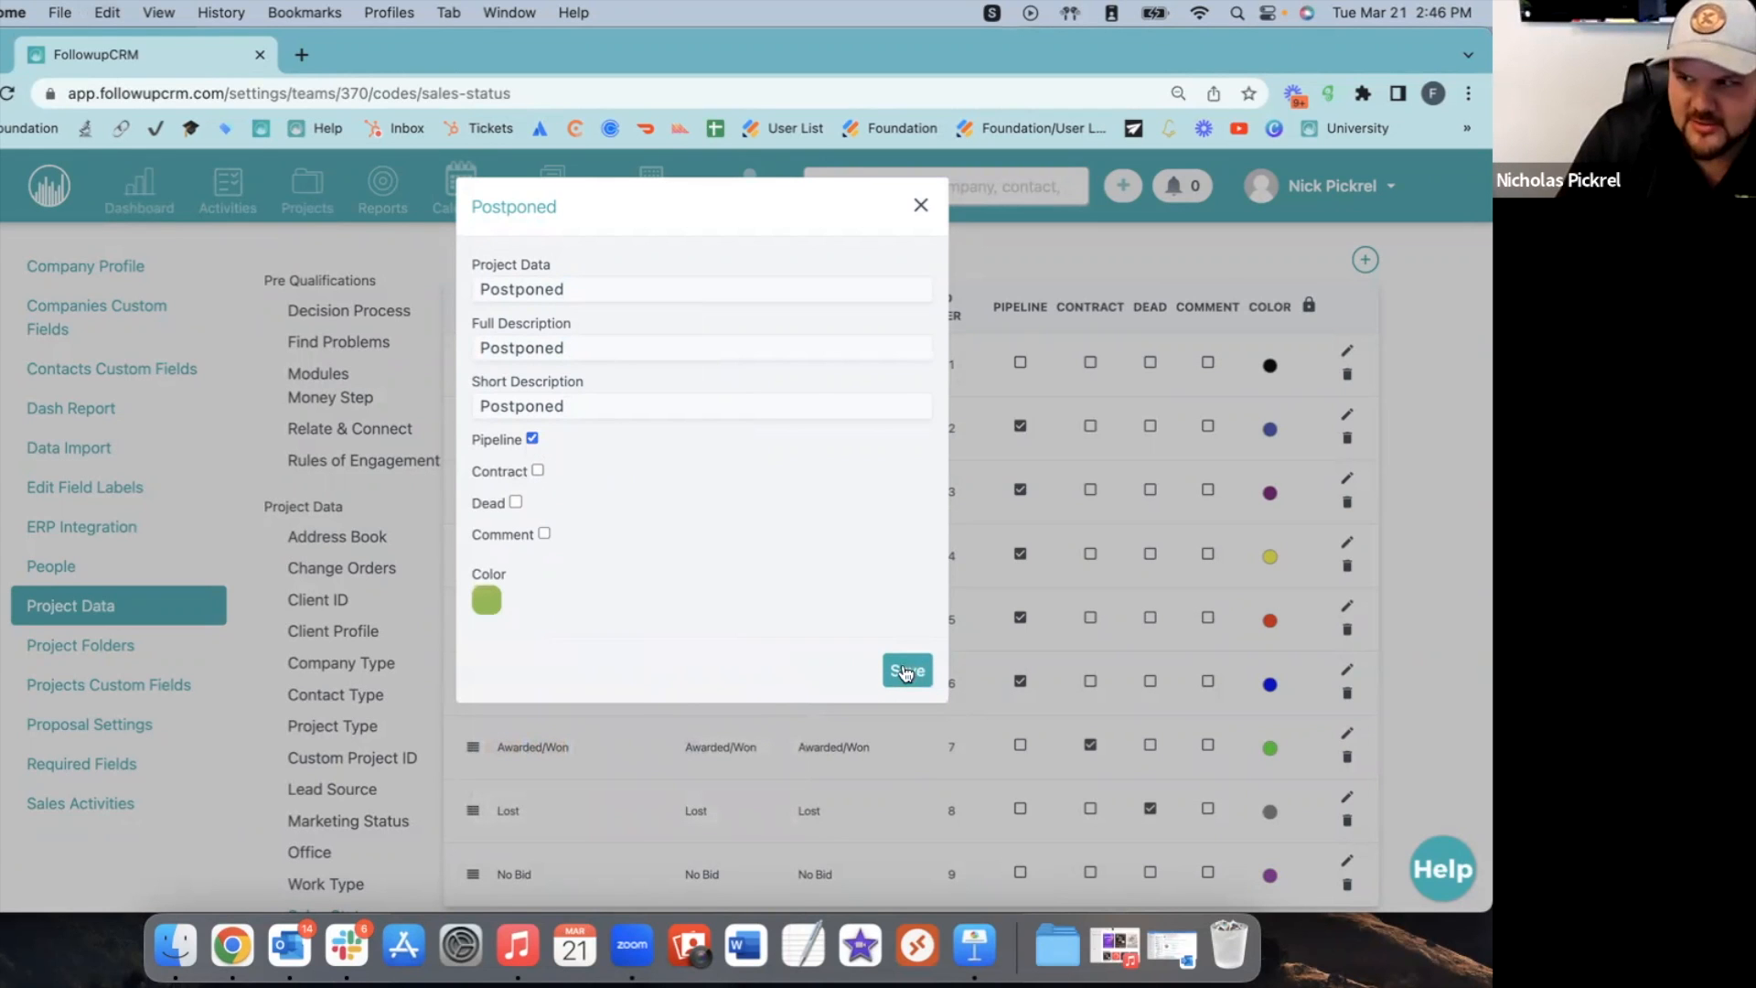
{"action": "left_click", "coordinate": [906, 672]}
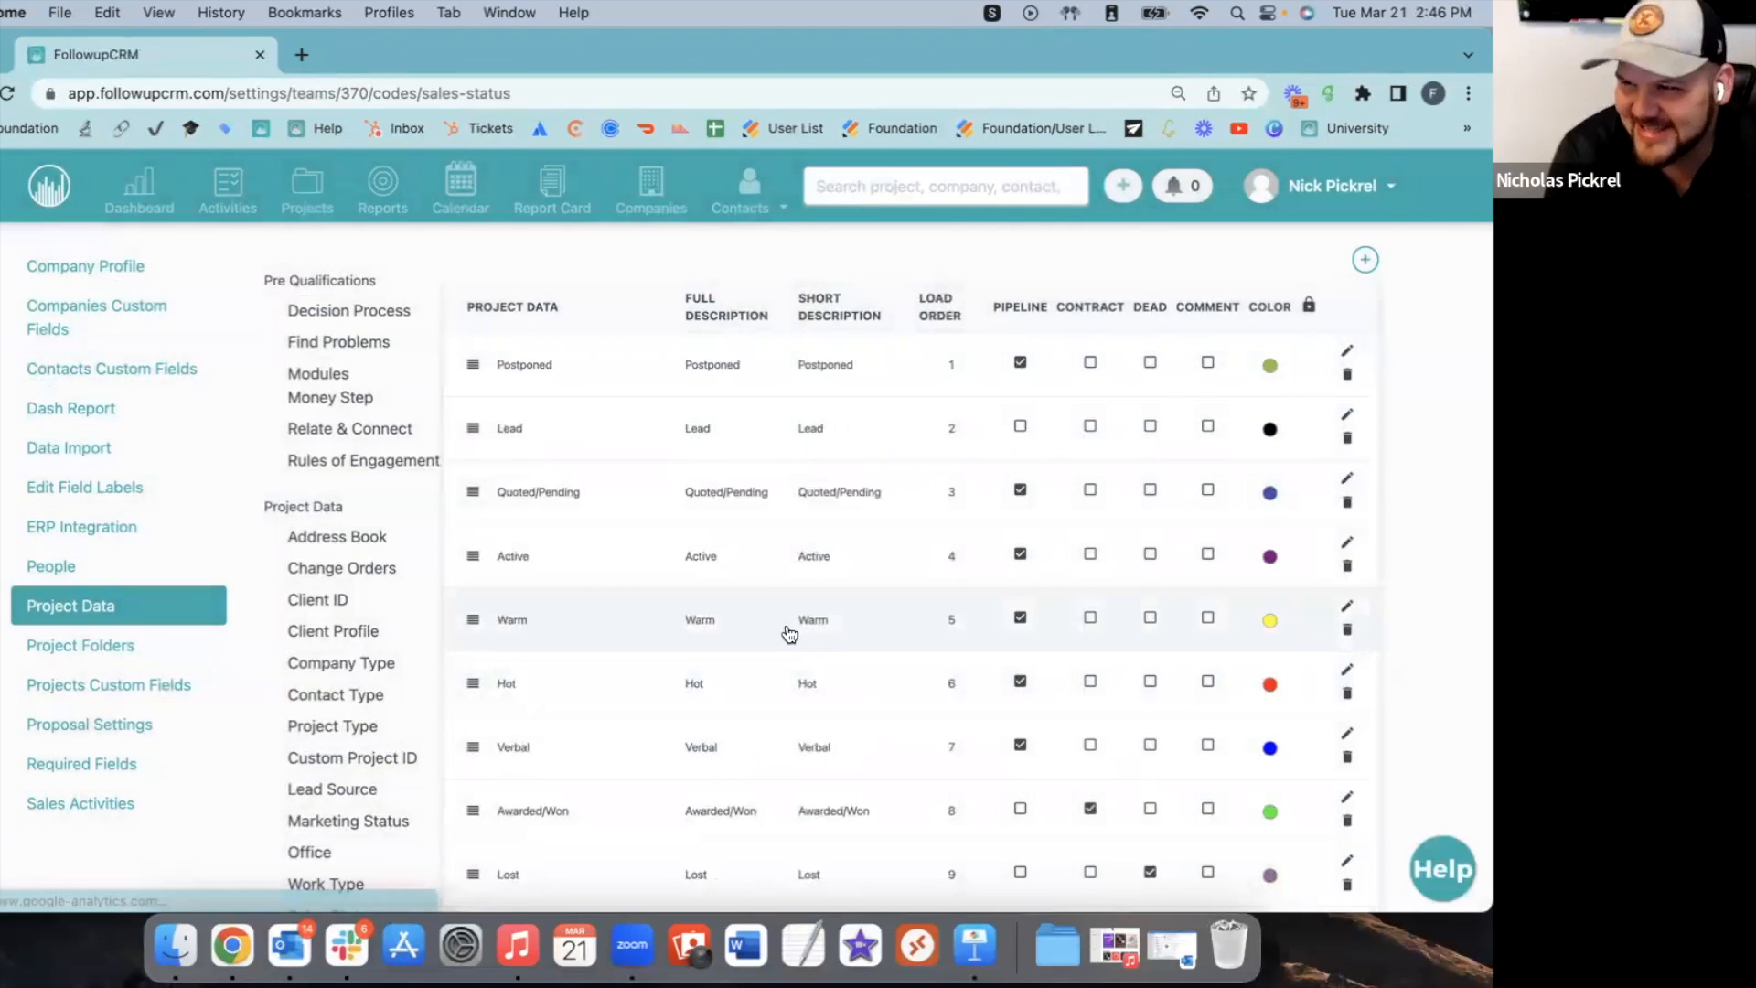
Move the Postponed sales status between Lost and No Bid in the load order.
{"action": "scroll", "coordinate": [731, 554], "scroll_direction": "down", "scroll_amount": 1}
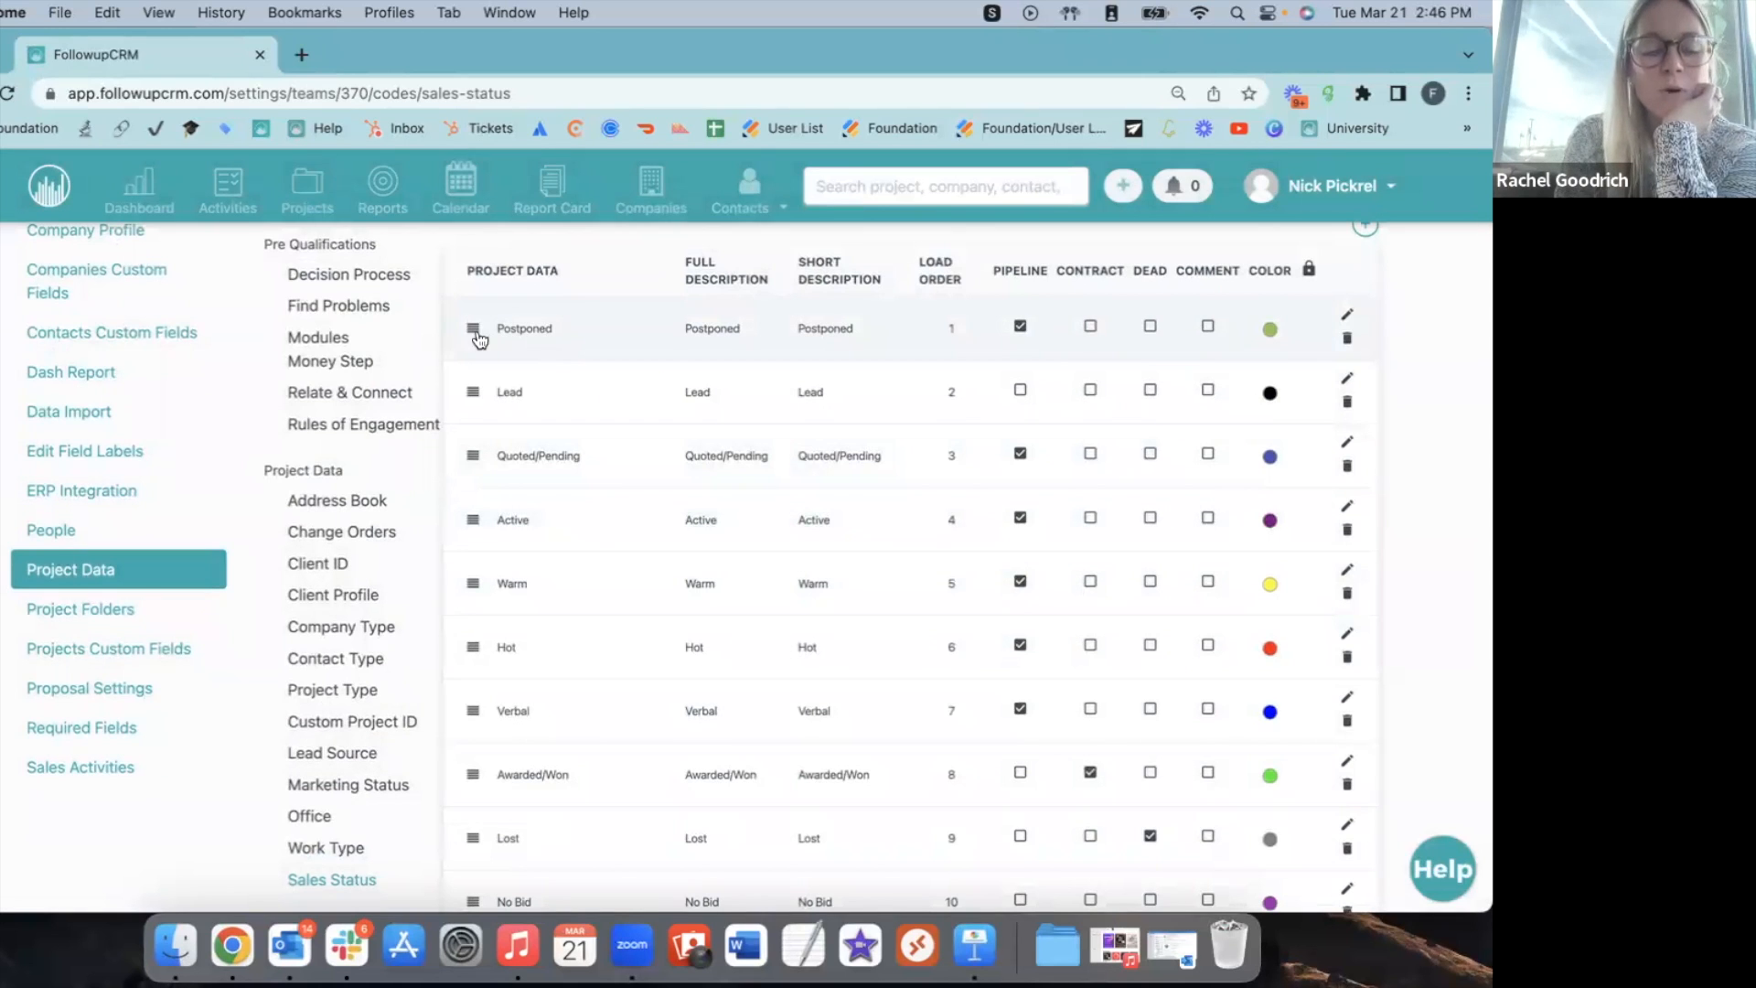
{"action": "scroll", "coordinate": [611, 526], "scroll_direction": "down", "scroll_amount": 5}
{"action": "scroll", "coordinate": [612, 529], "scroll_direction": "up", "scroll_amount": 5}
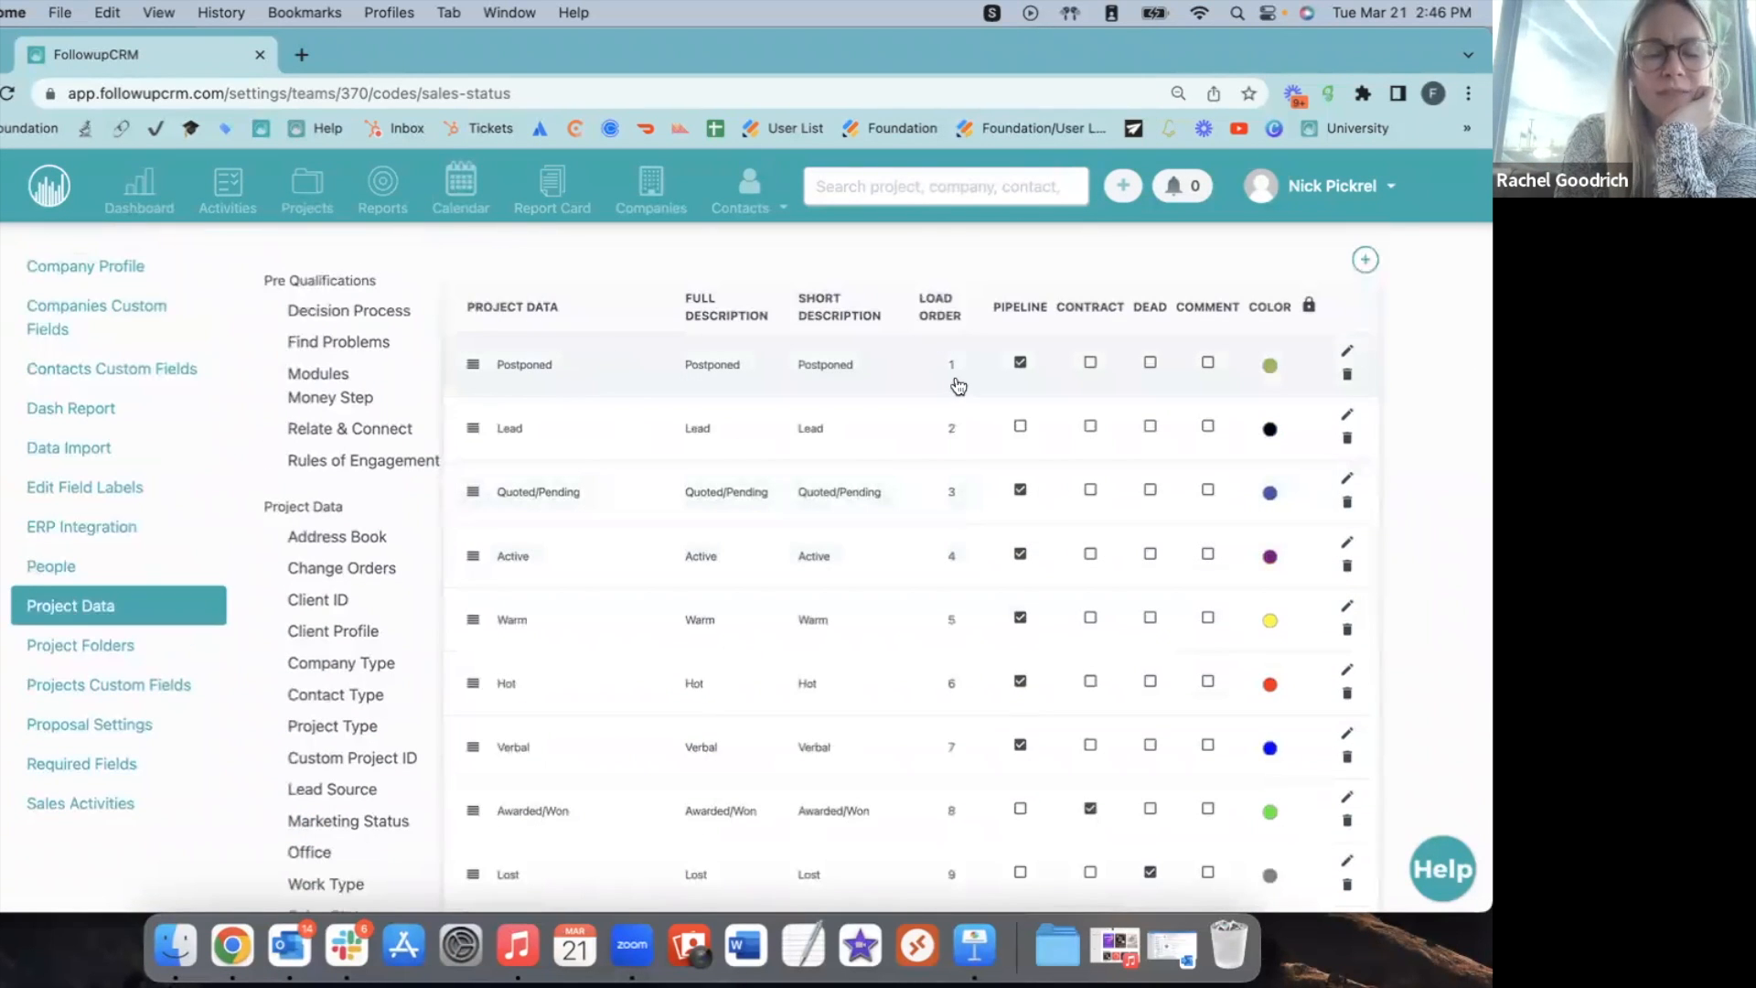
{"action": "left_click_drag", "start_coordinate": [472, 370], "coordinate": [471, 878]}
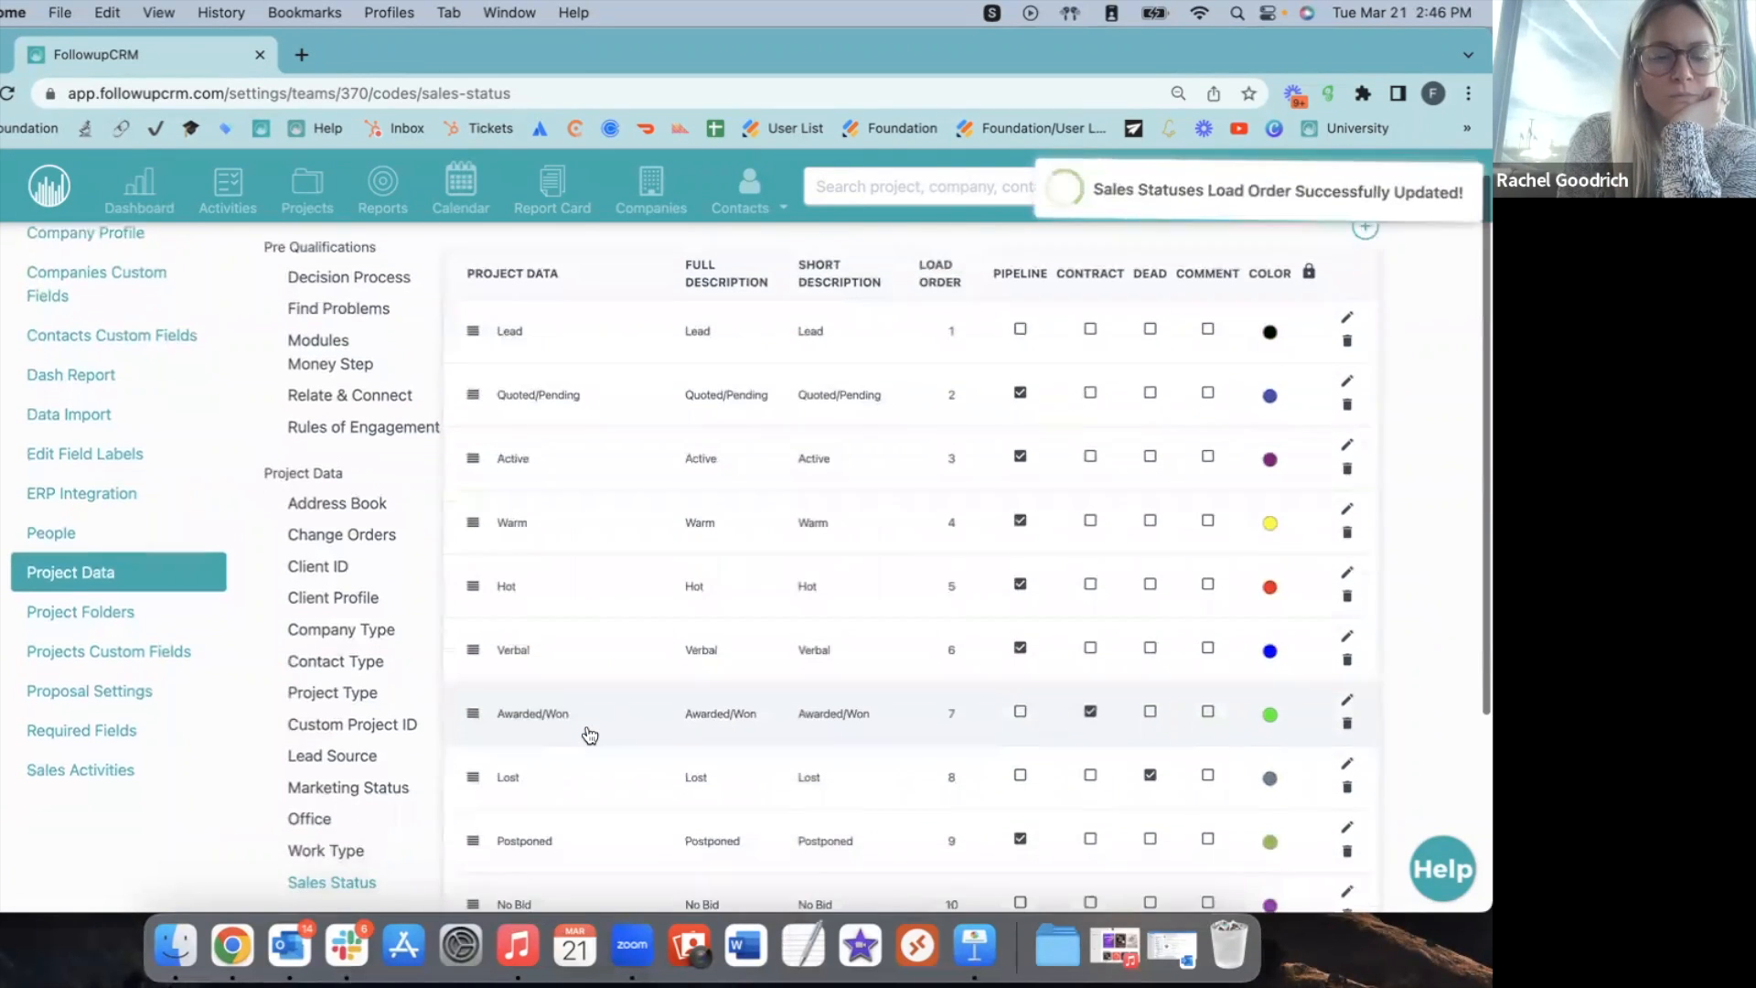
{"action": "scroll", "coordinate": [595, 735], "scroll_direction": "down", "scroll_amount": 1}
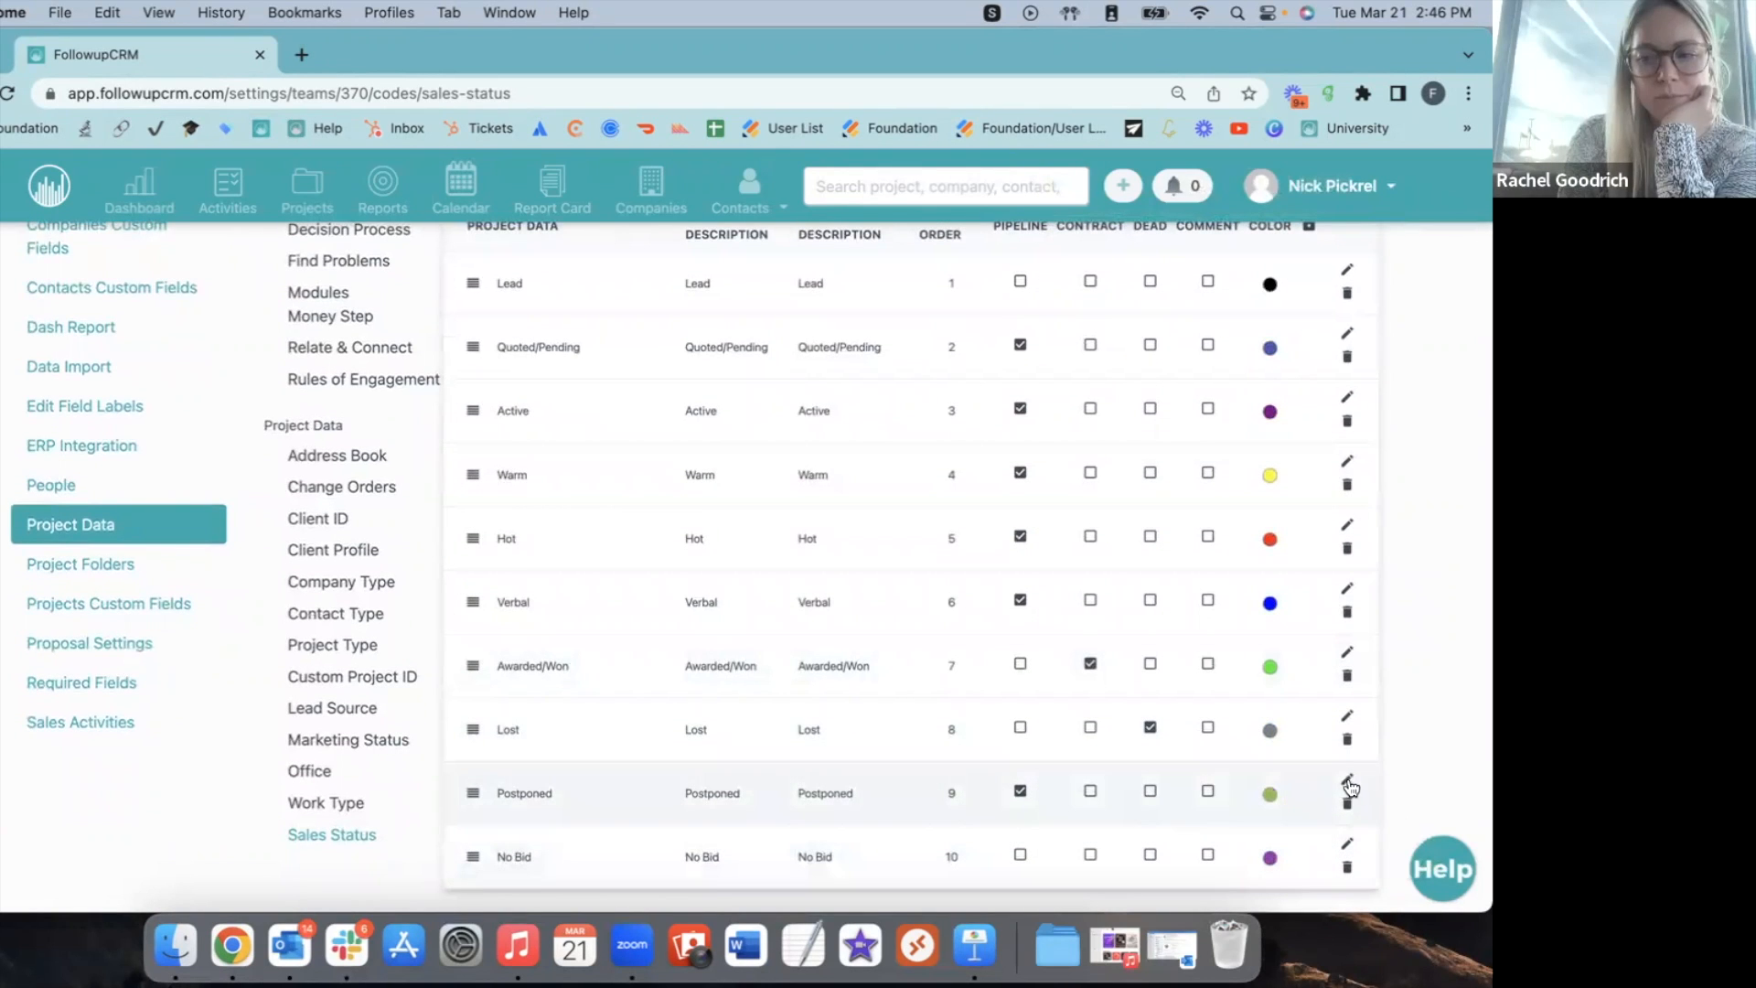
Remove the Pipeline flag from the Postponed status, save it, and move it below No Bid in the load order.
{"action": "left_click", "coordinate": [1347, 779]}
{"action": "left_click", "coordinate": [532, 439]}
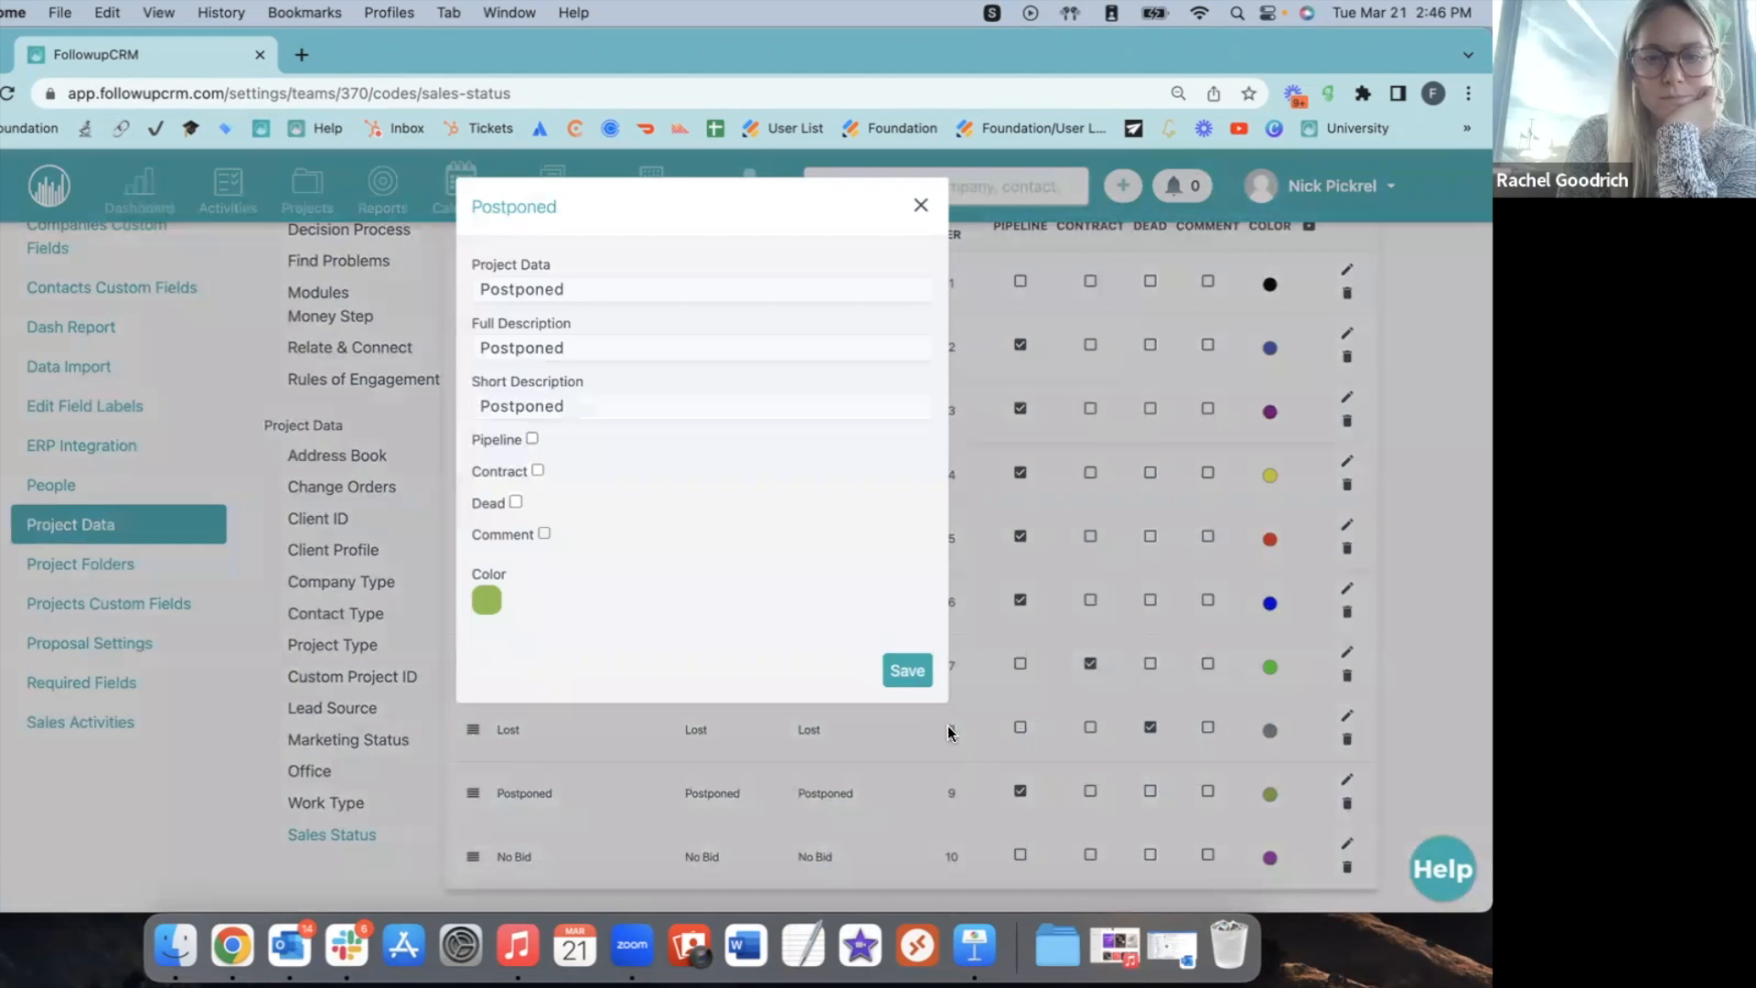
{"action": "left_click", "coordinate": [913, 679]}
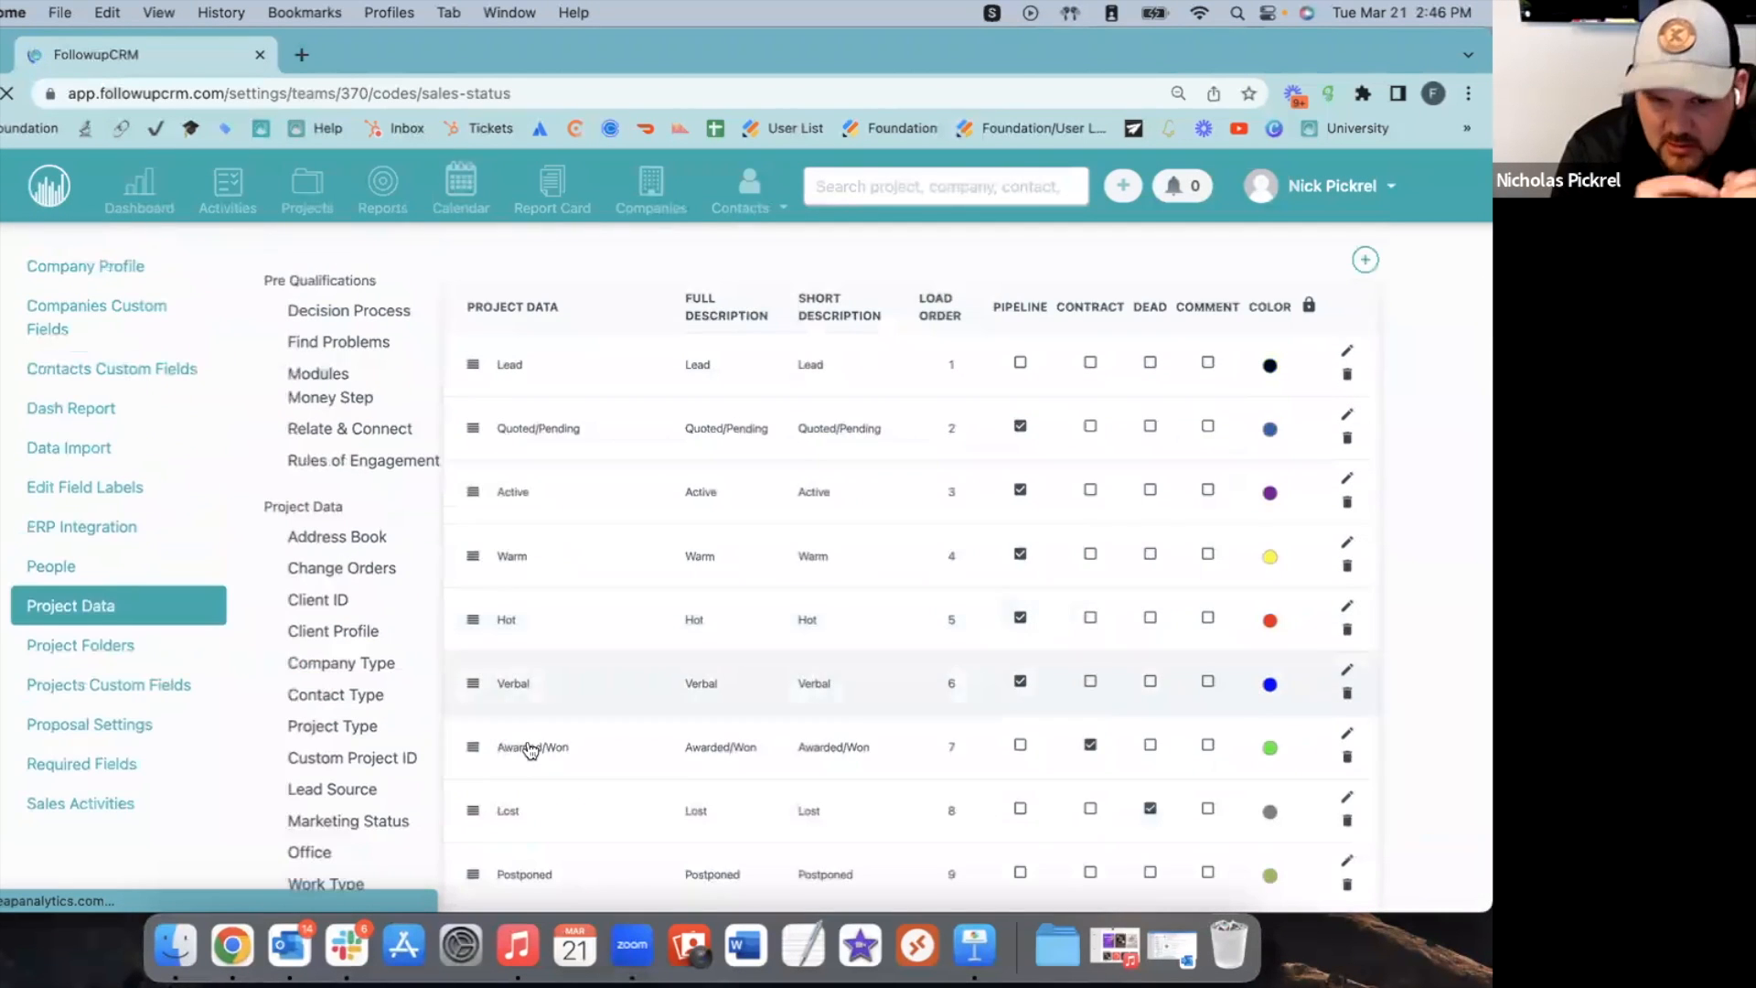
{"action": "scroll", "coordinate": [535, 714], "scroll_direction": "down", "scroll_amount": 5}
{"action": "left_click_drag", "start_coordinate": [473, 668], "coordinate": [478, 757]}
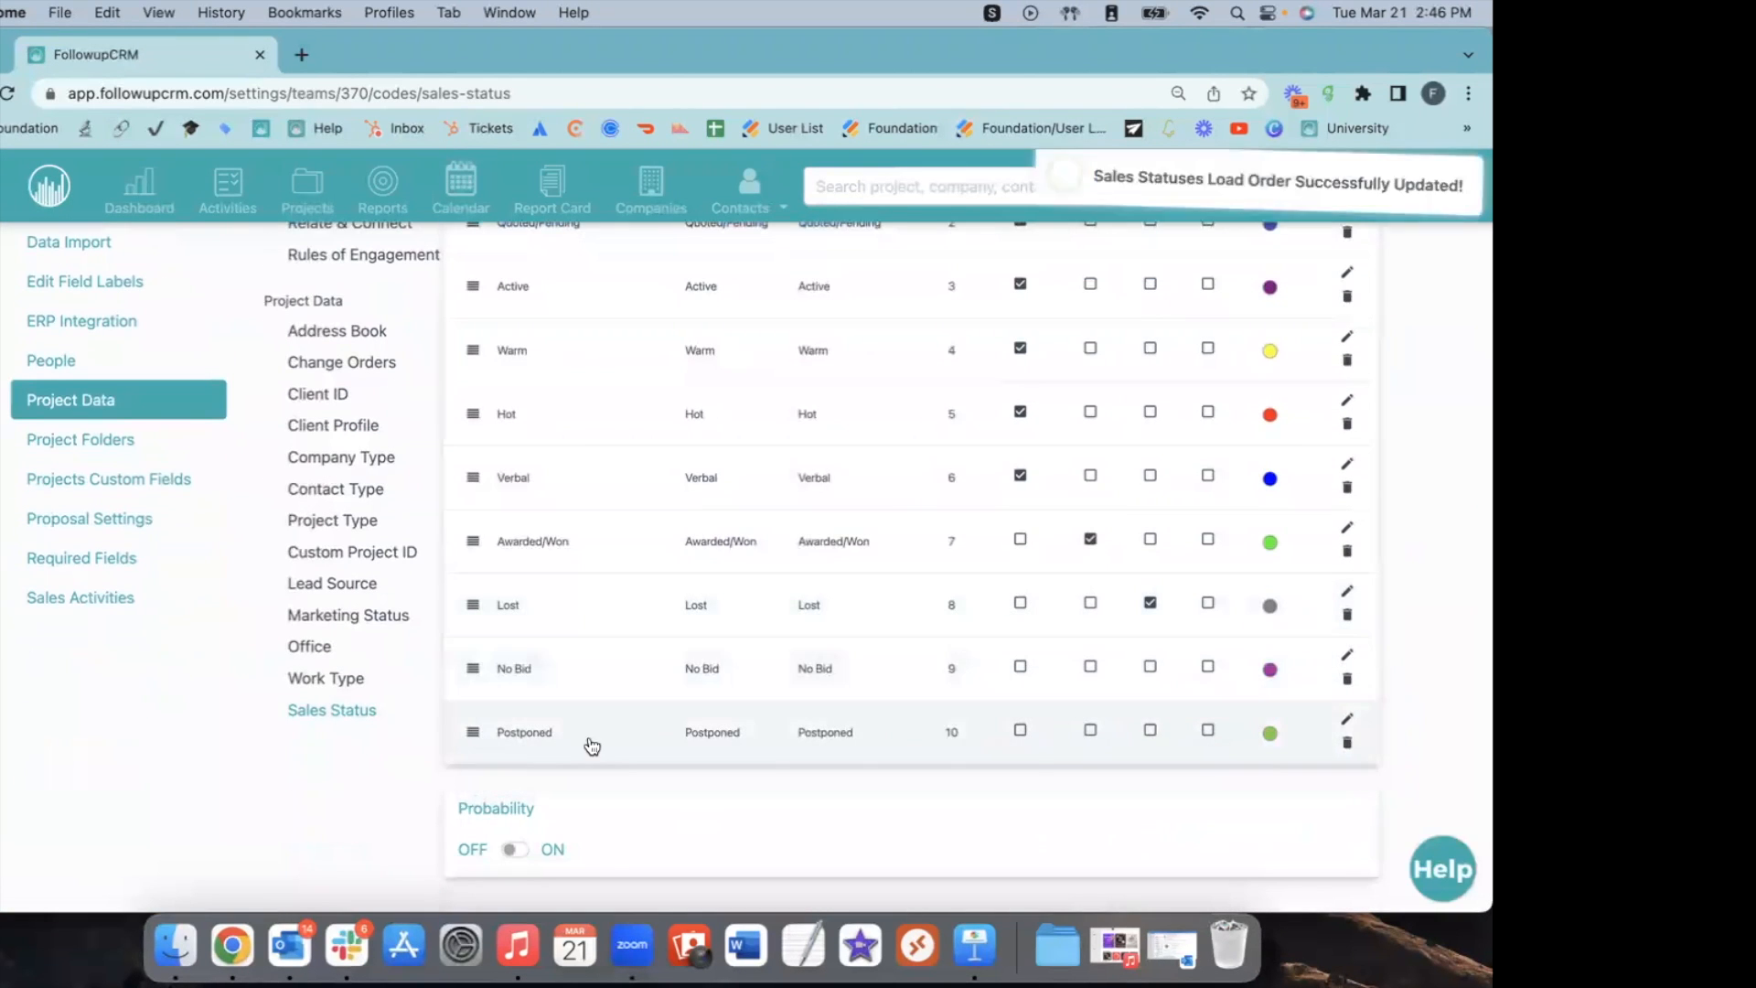
{"action": "scroll", "coordinate": [1239, 686], "scroll_direction": "up", "scroll_amount": 4}
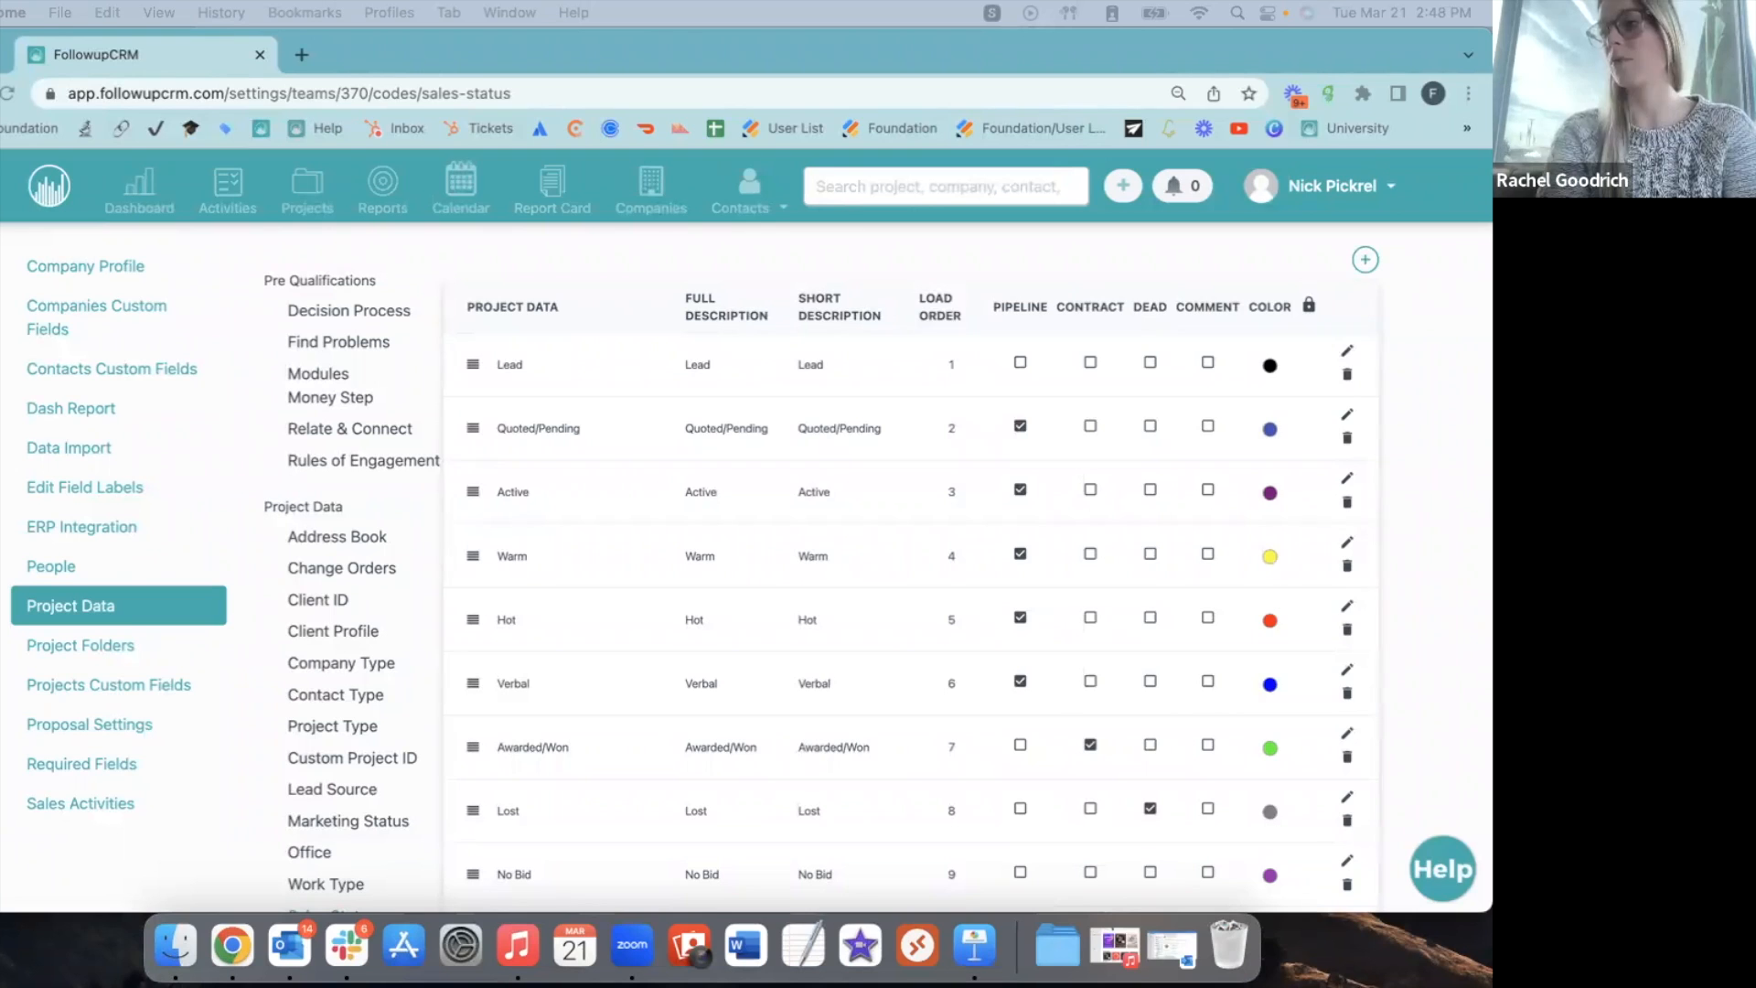
Switch to the example company's dashboard and examine its pipeline value and closing ratio charts.
{"action": "key", "text": "super+grave"}
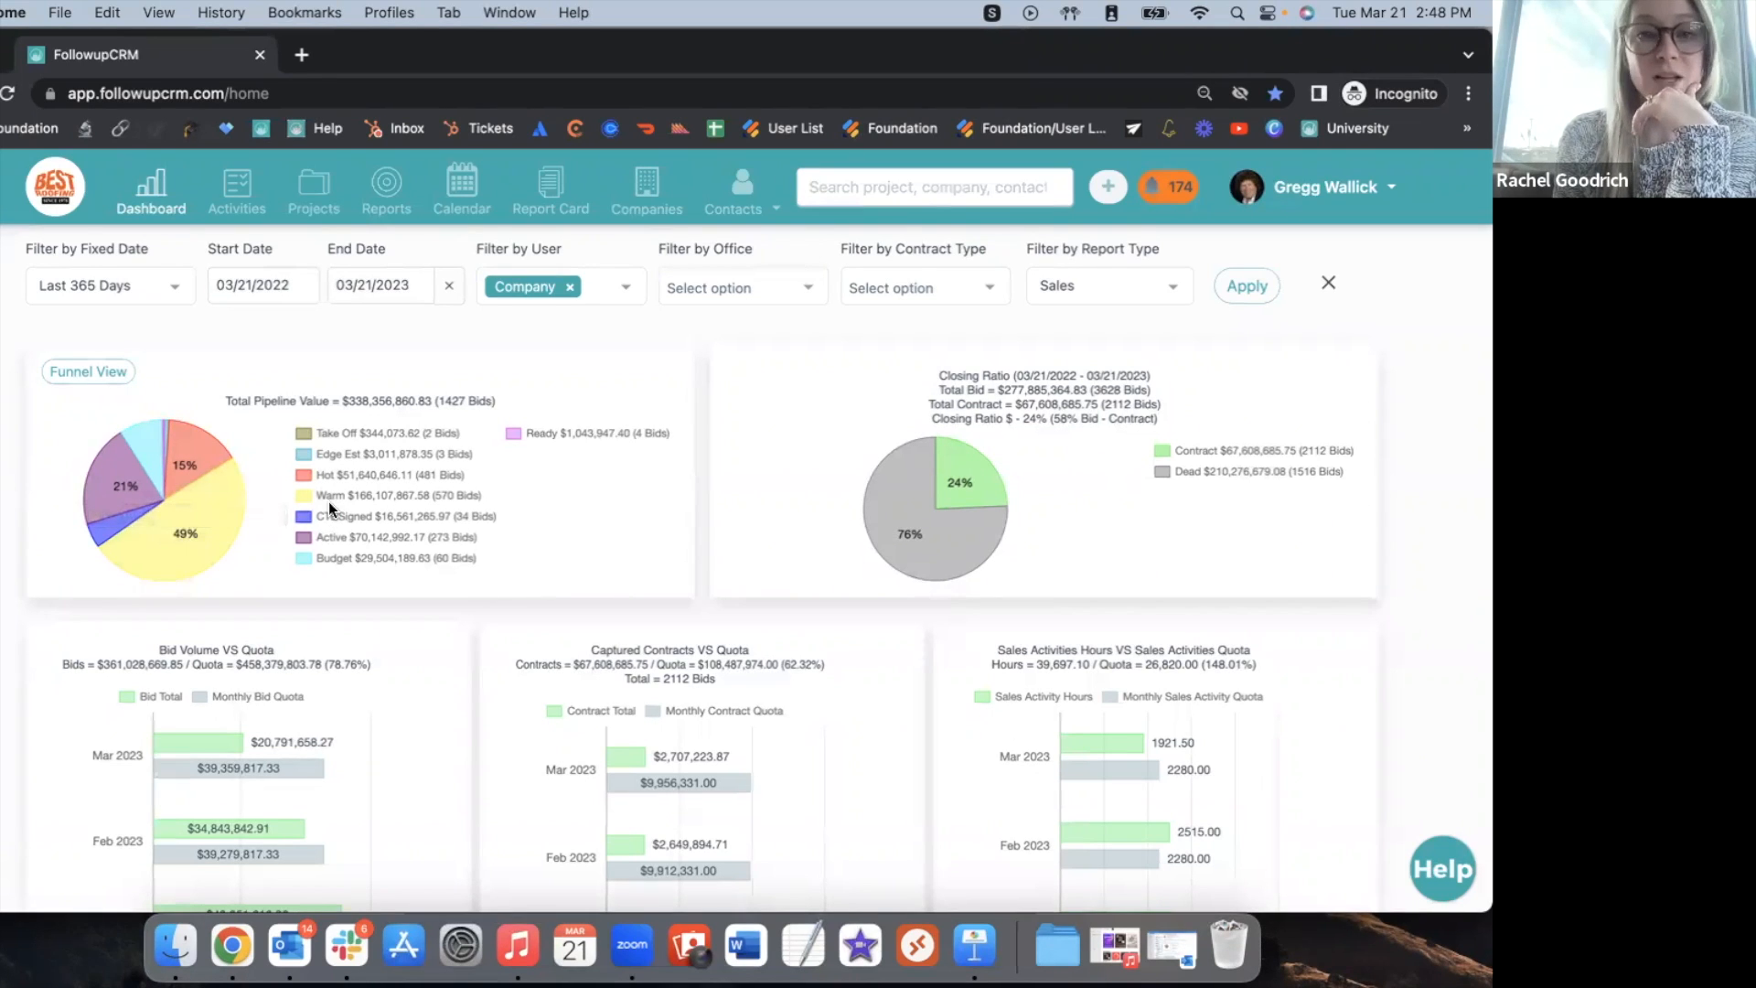
{"action": "mouse_move", "coordinate": [203, 454]}
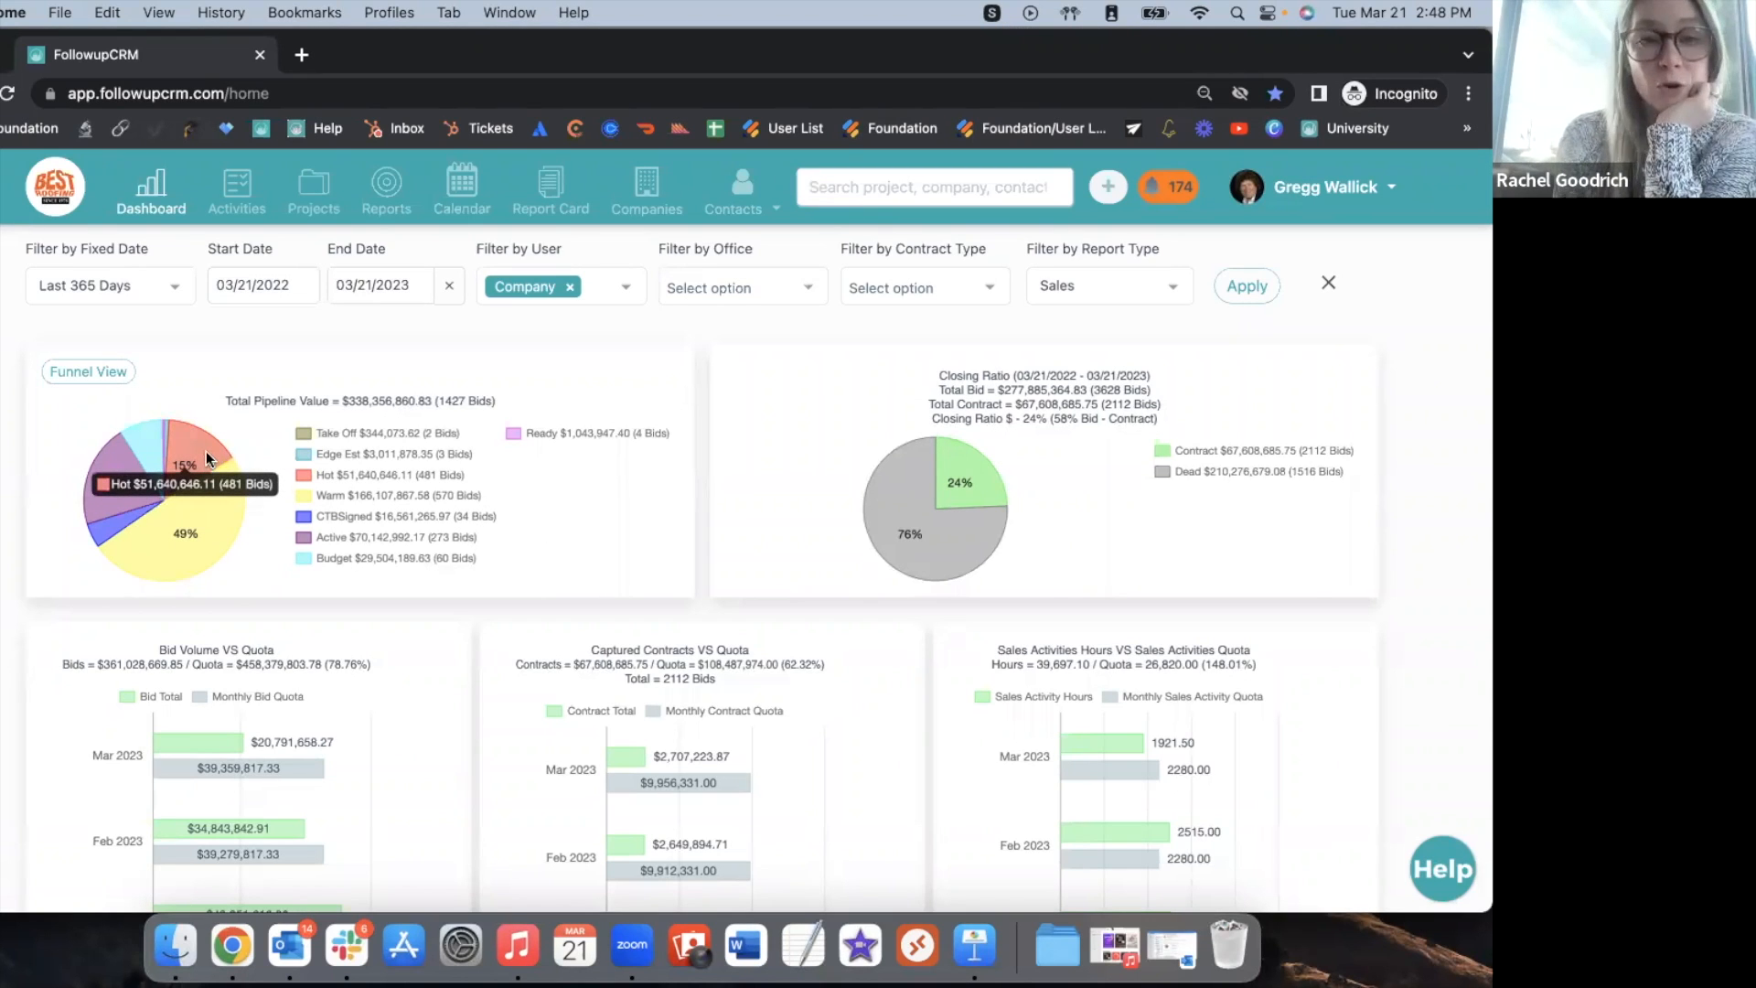
{"action": "mouse_move", "coordinate": [865, 453]}
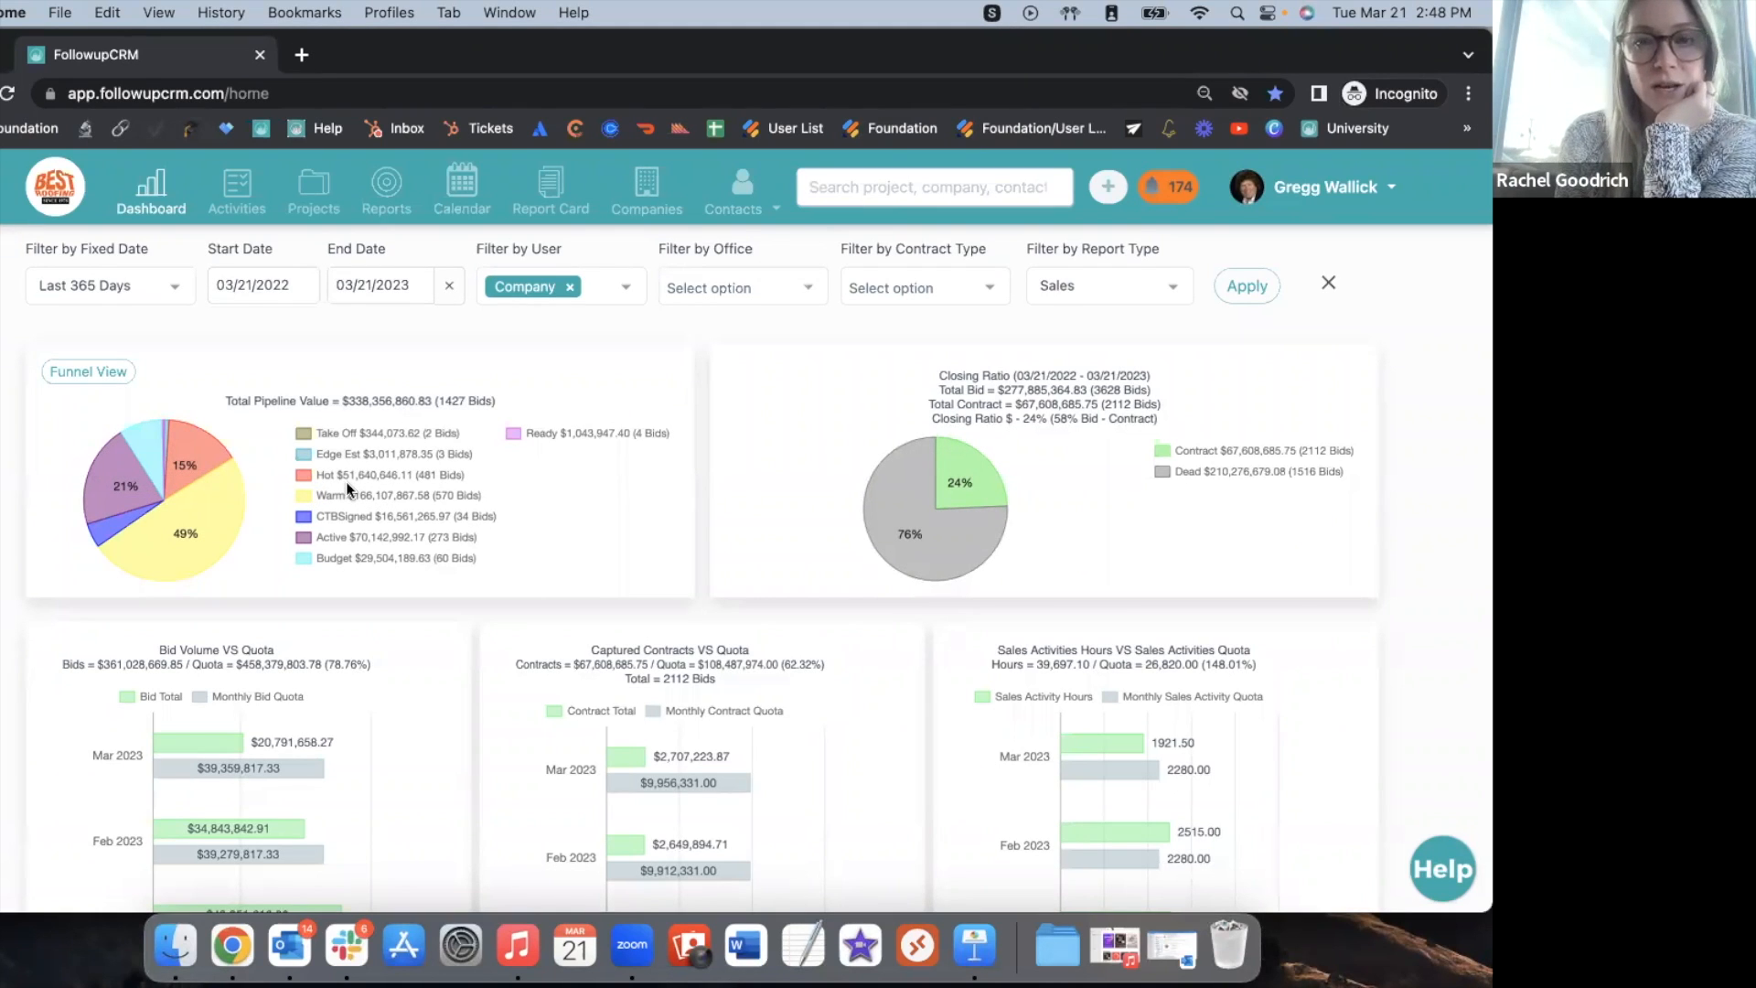
{"action": "mouse_move", "coordinate": [232, 512]}
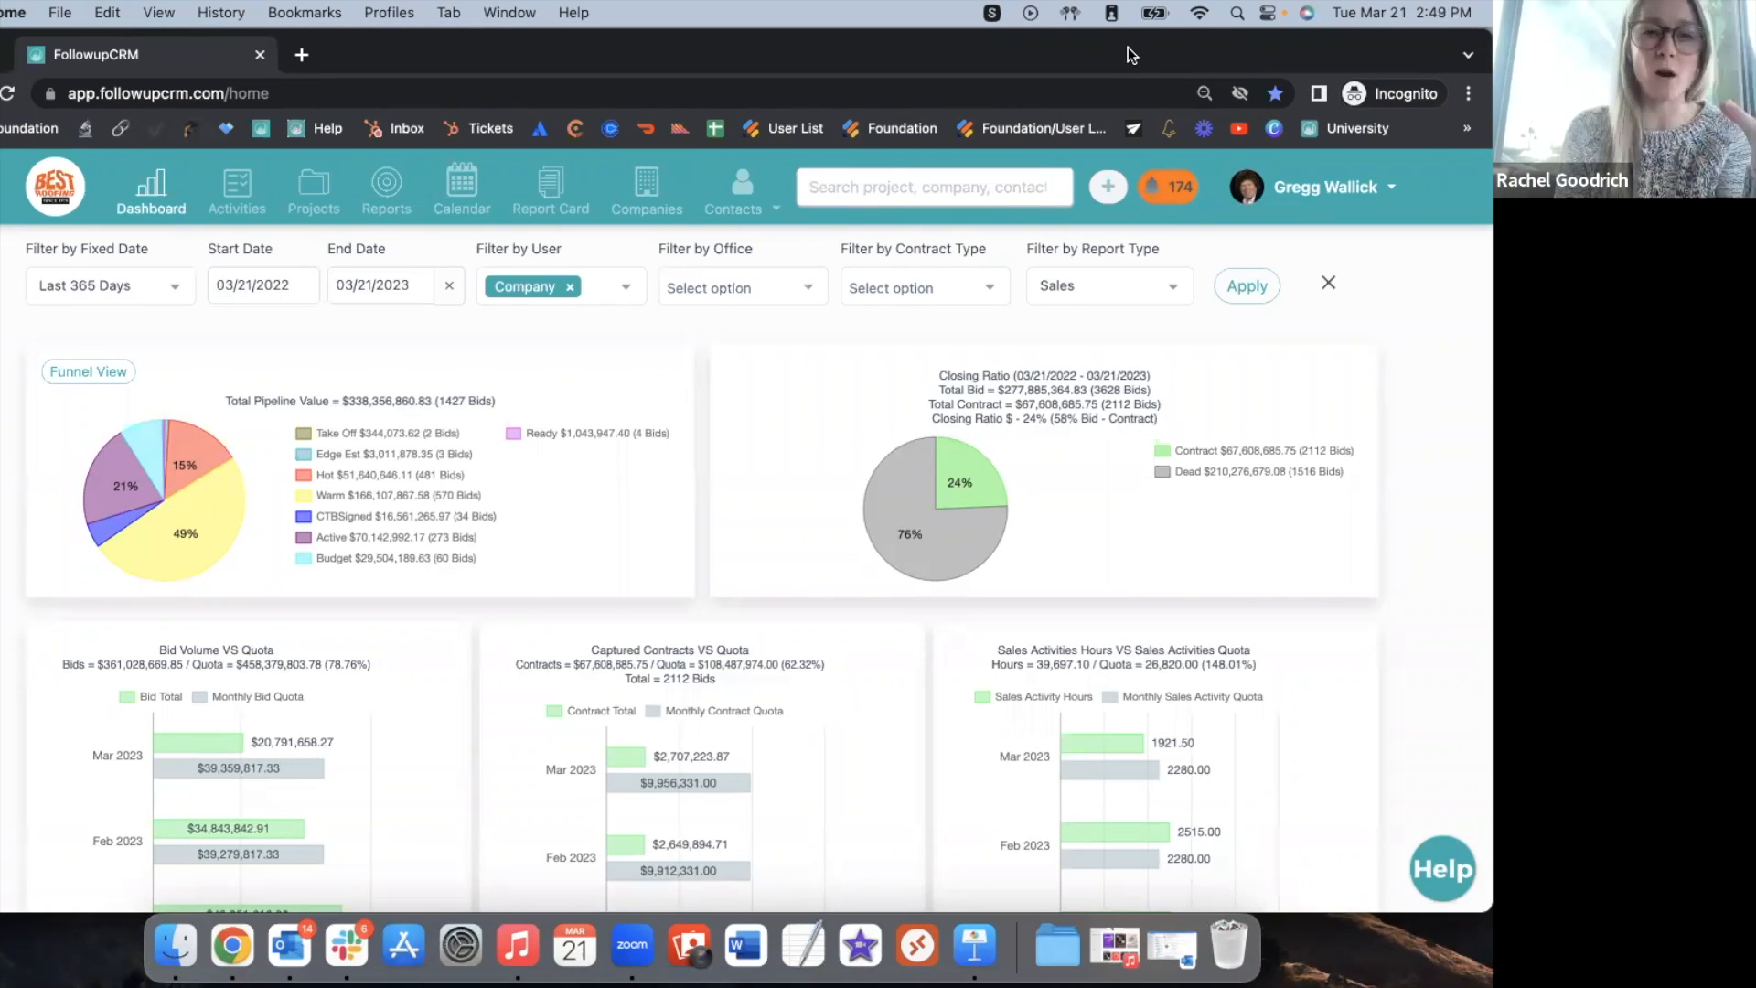
{"action": "key", "text": "ctrl+Left"}
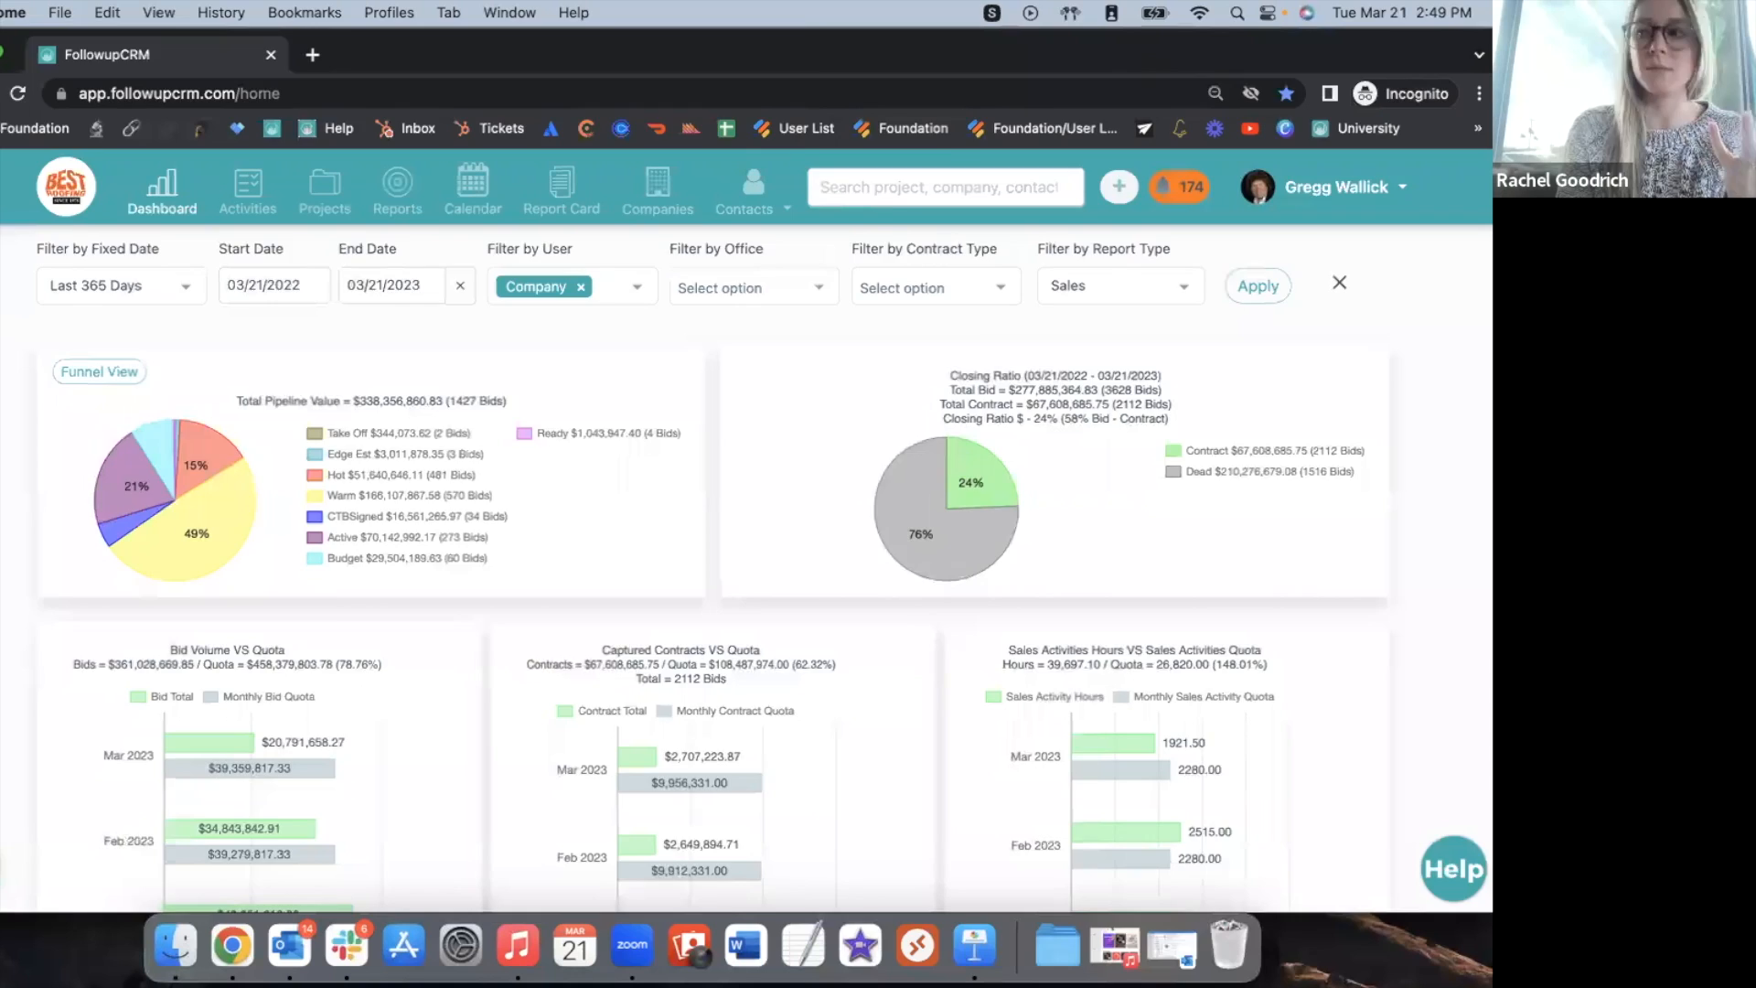
Return to the sales status settings and delete the Verbal, Active, Warm and Hot statuses.
{"action": "scroll", "coordinate": [1007, 437], "scroll_direction": "down", "scroll_amount": 1}
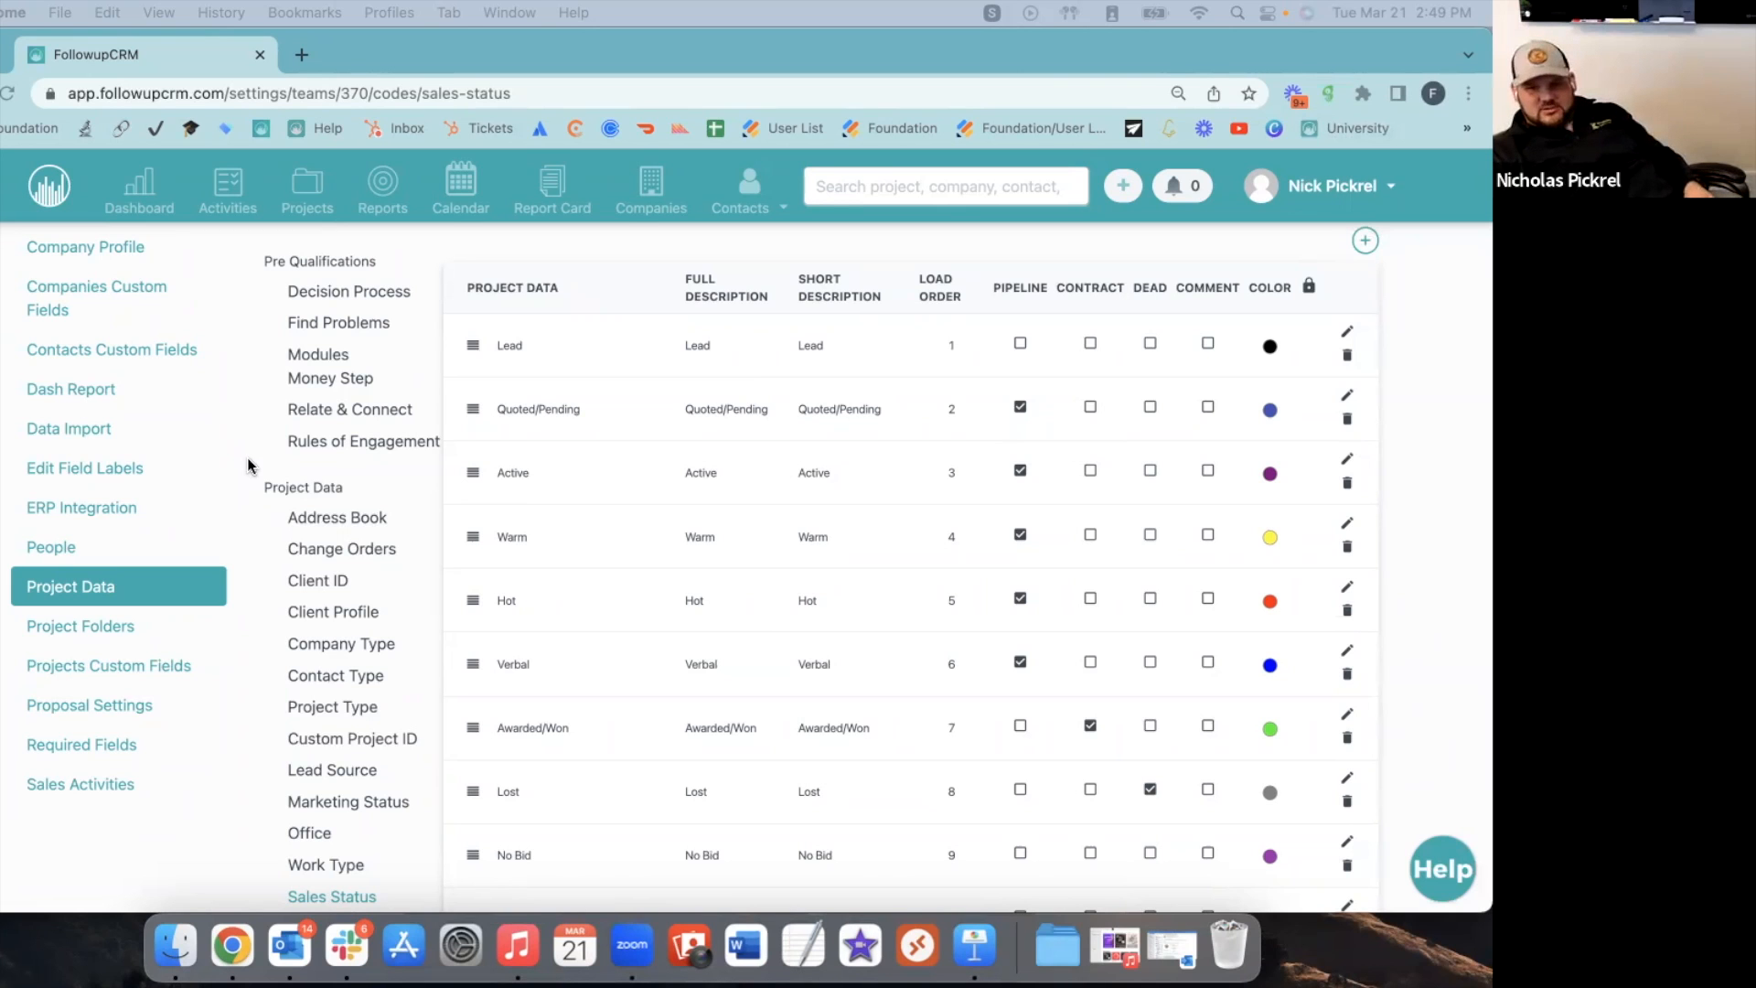
{"action": "left_click", "coordinate": [1347, 674]}
{"action": "left_click", "coordinate": [643, 573]}
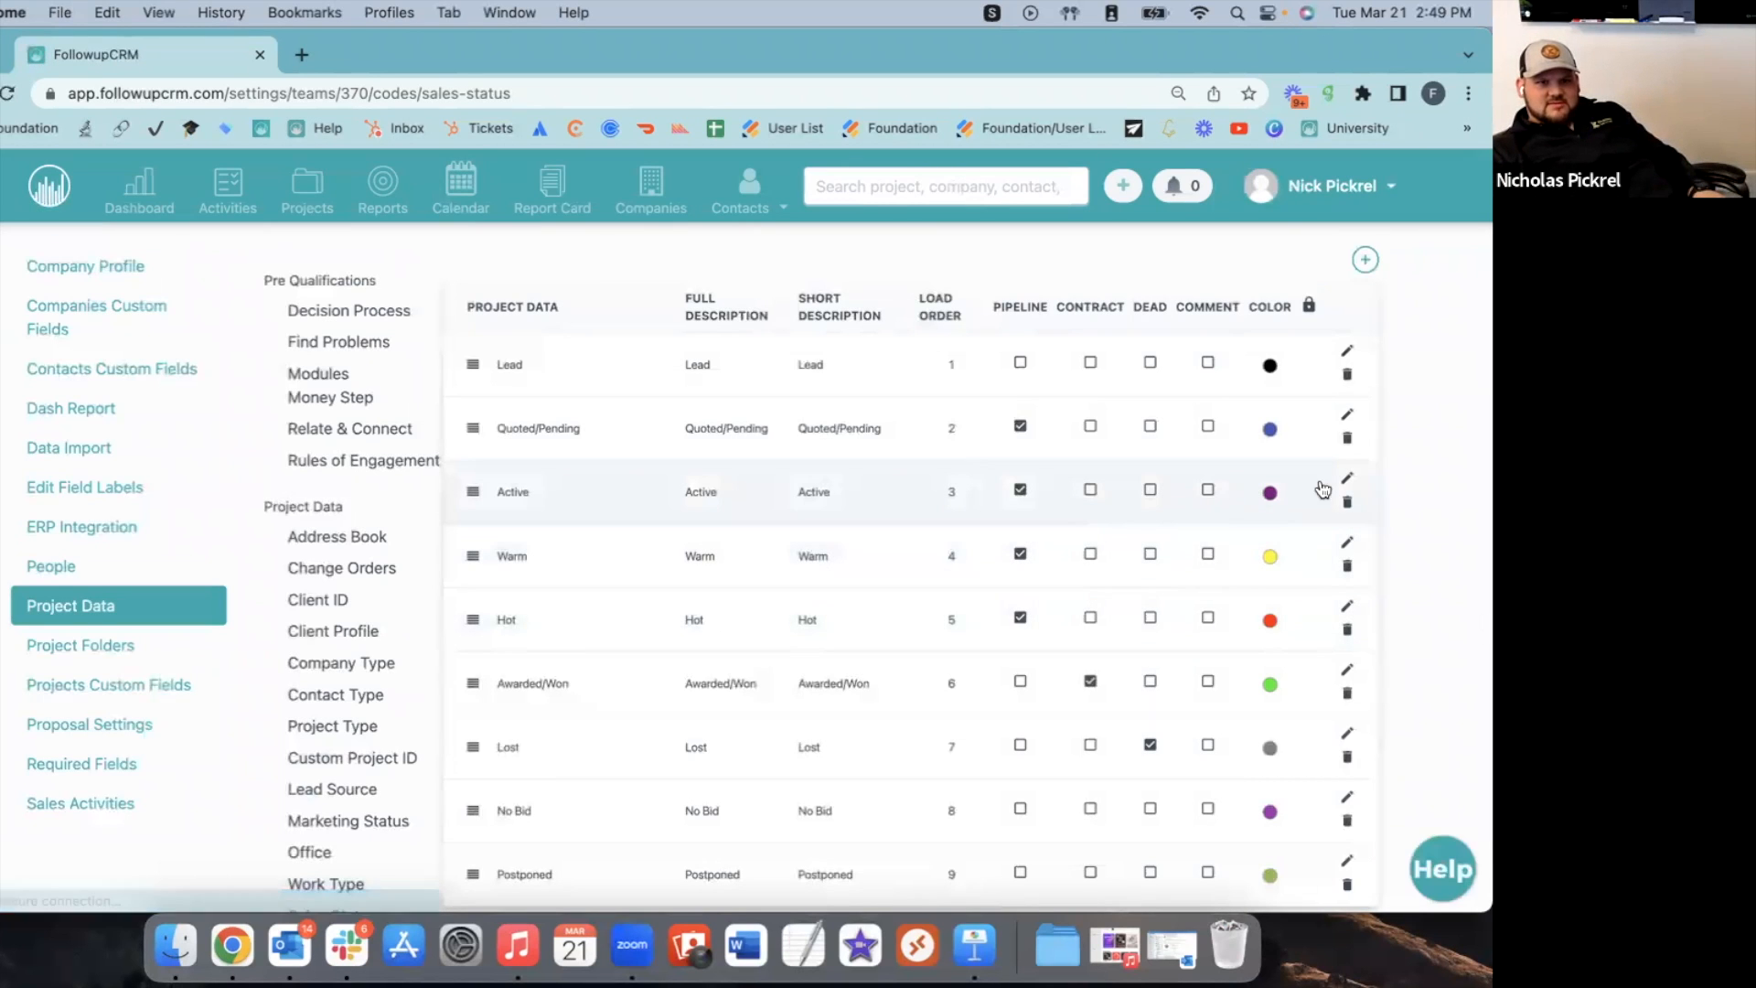
{"action": "left_click", "coordinate": [1346, 502]}
{"action": "left_click", "coordinate": [676, 574]}
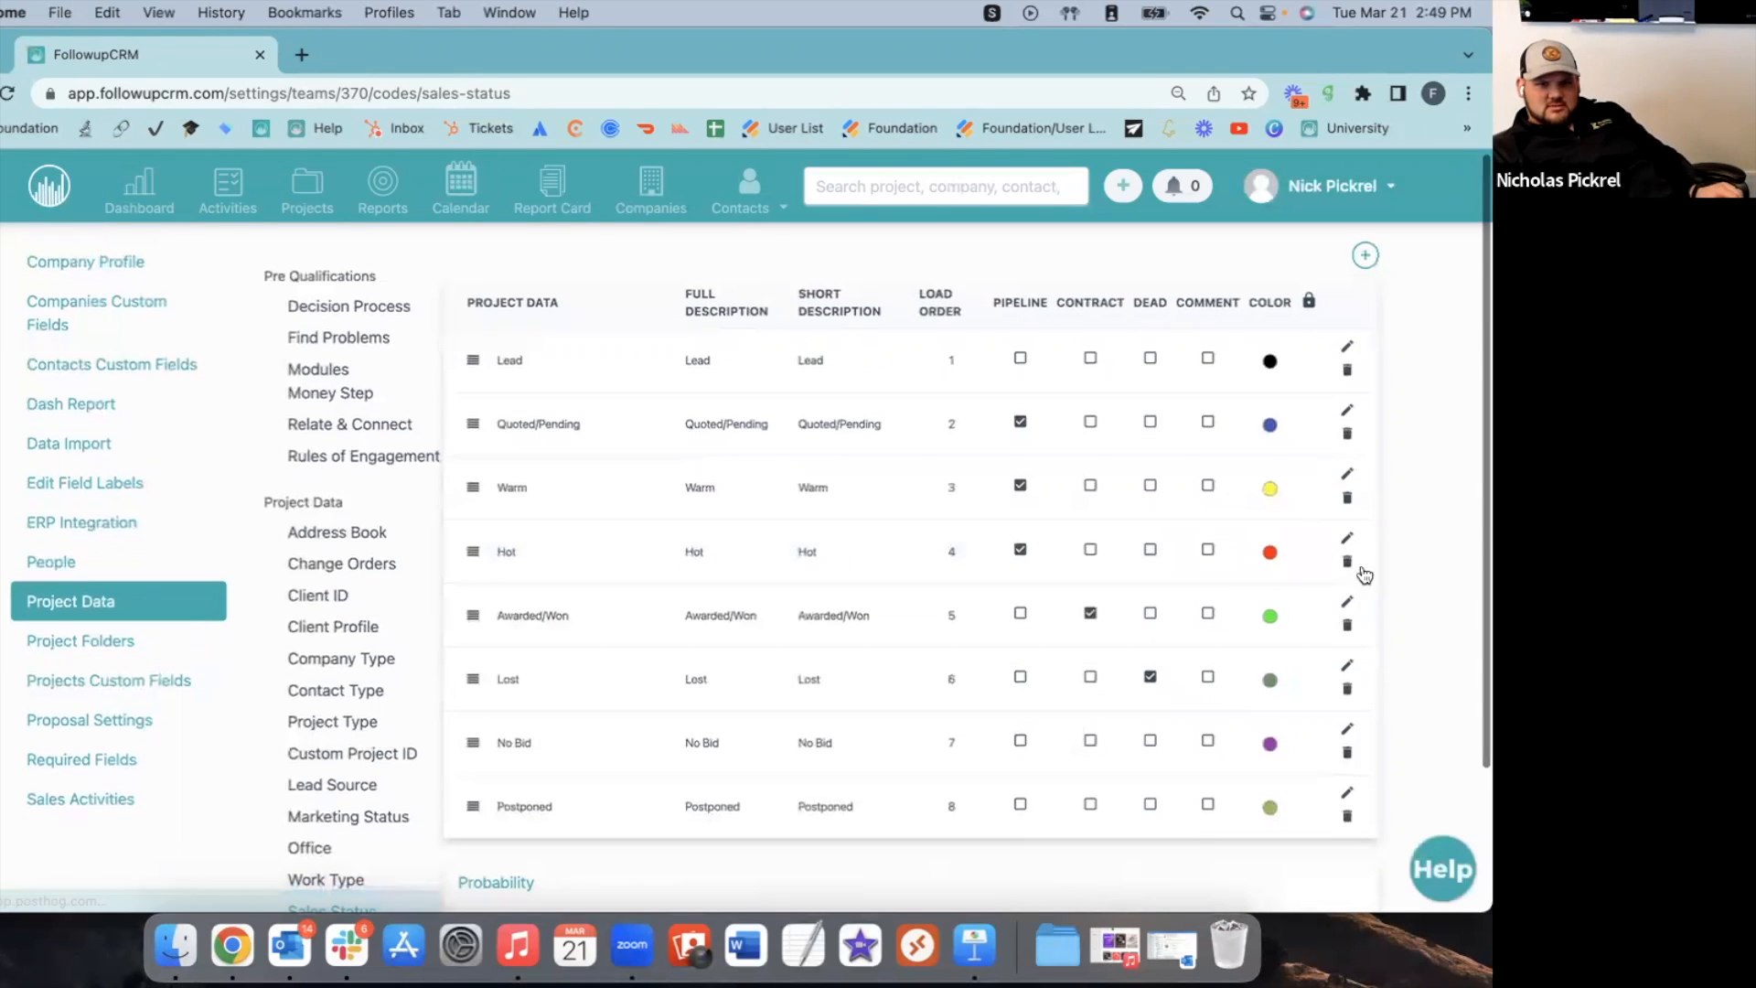
{"action": "left_click", "coordinate": [1346, 498]}
{"action": "left_click", "coordinate": [622, 572]}
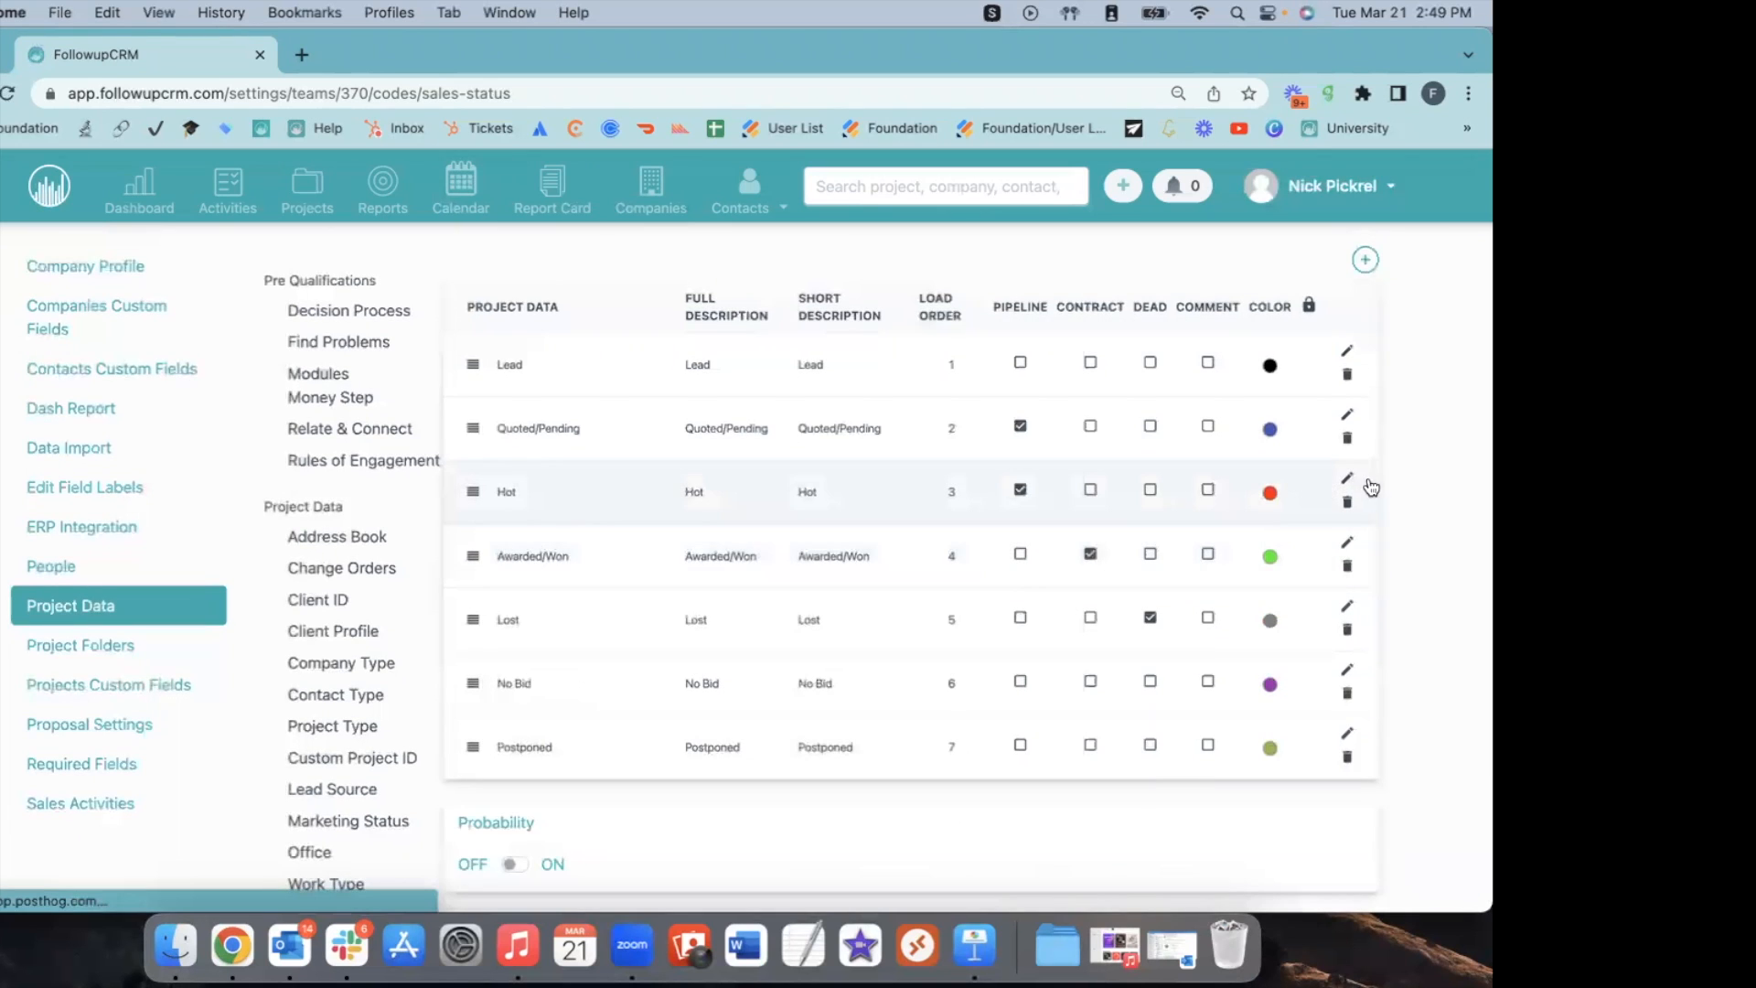
{"action": "left_click", "coordinate": [1347, 479]}
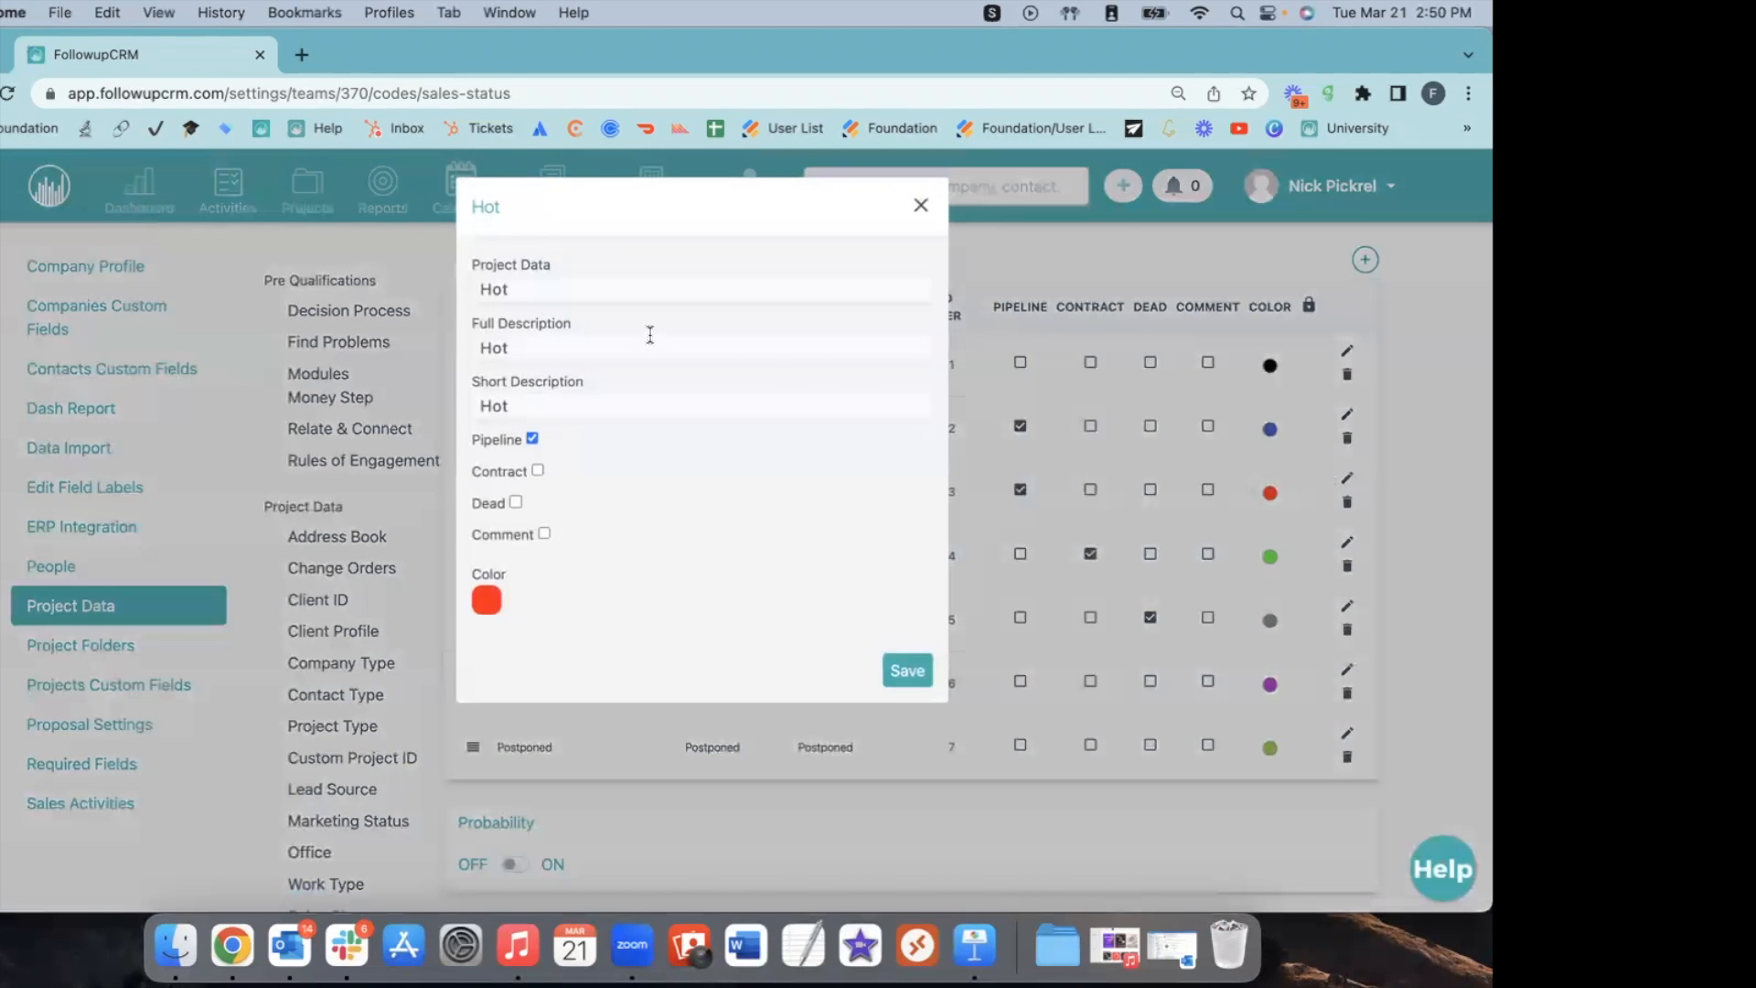
{"action": "left_click", "coordinate": [921, 207]}
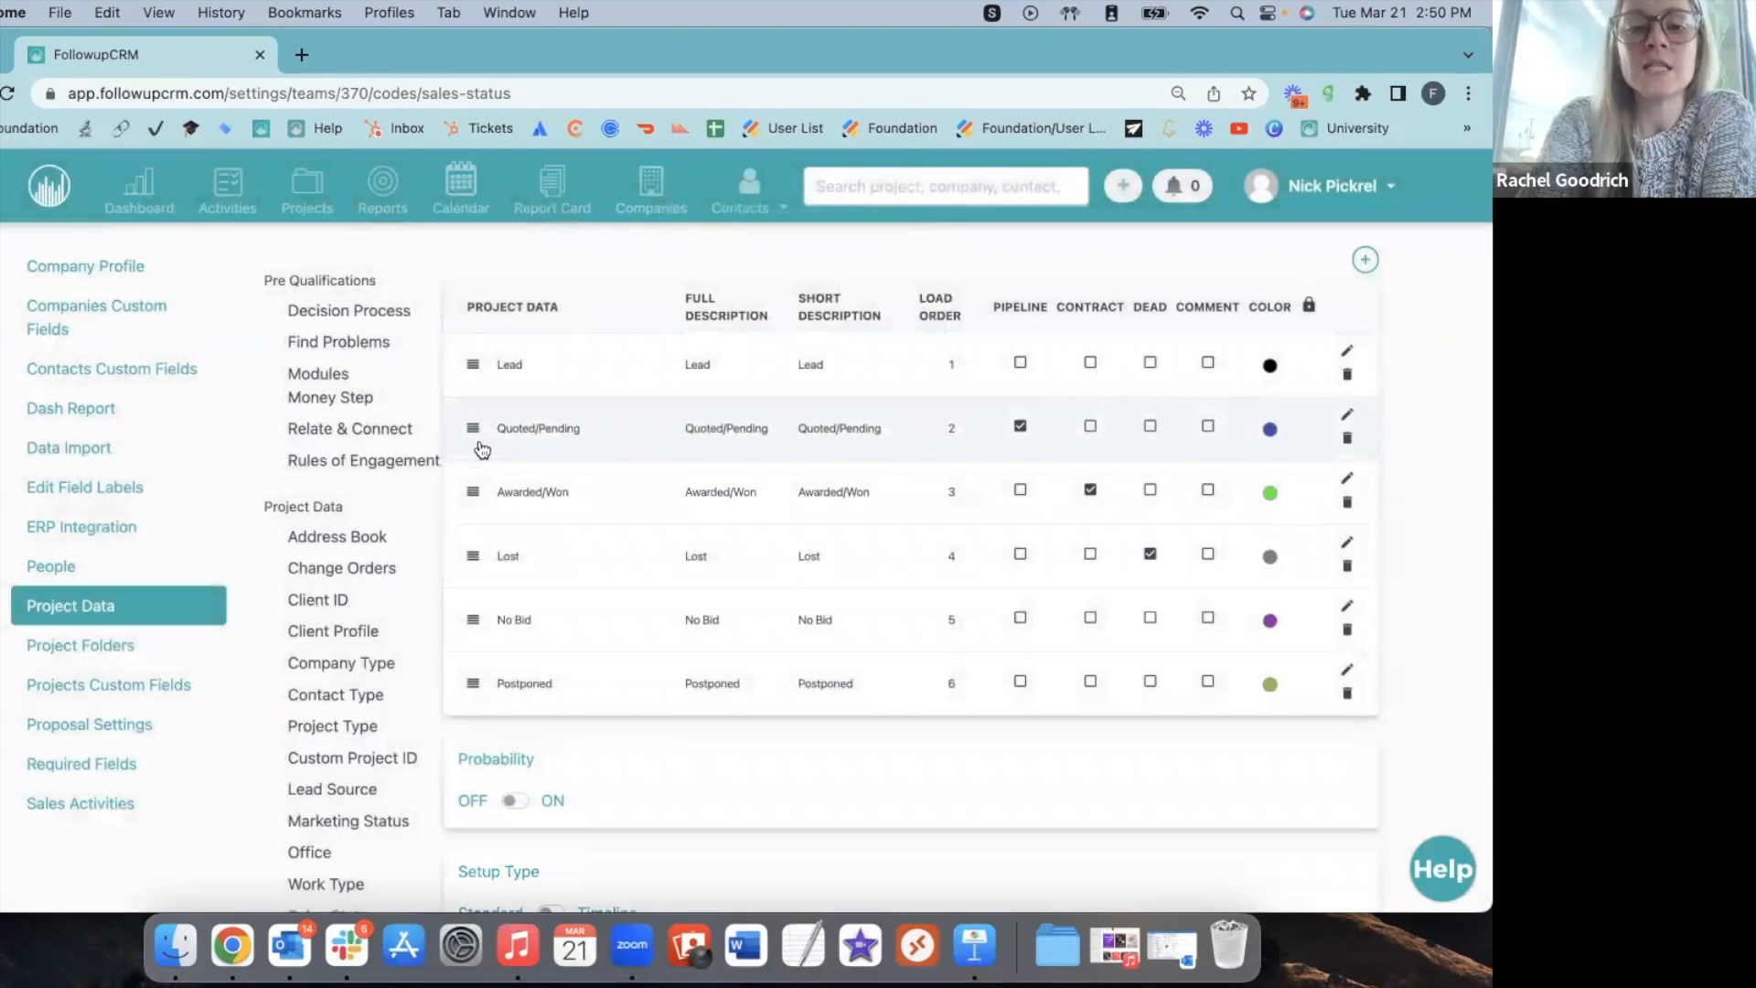
Open the company's sales activities settings and compare them with the example activity lists.
{"action": "left_click", "coordinate": [94, 810]}
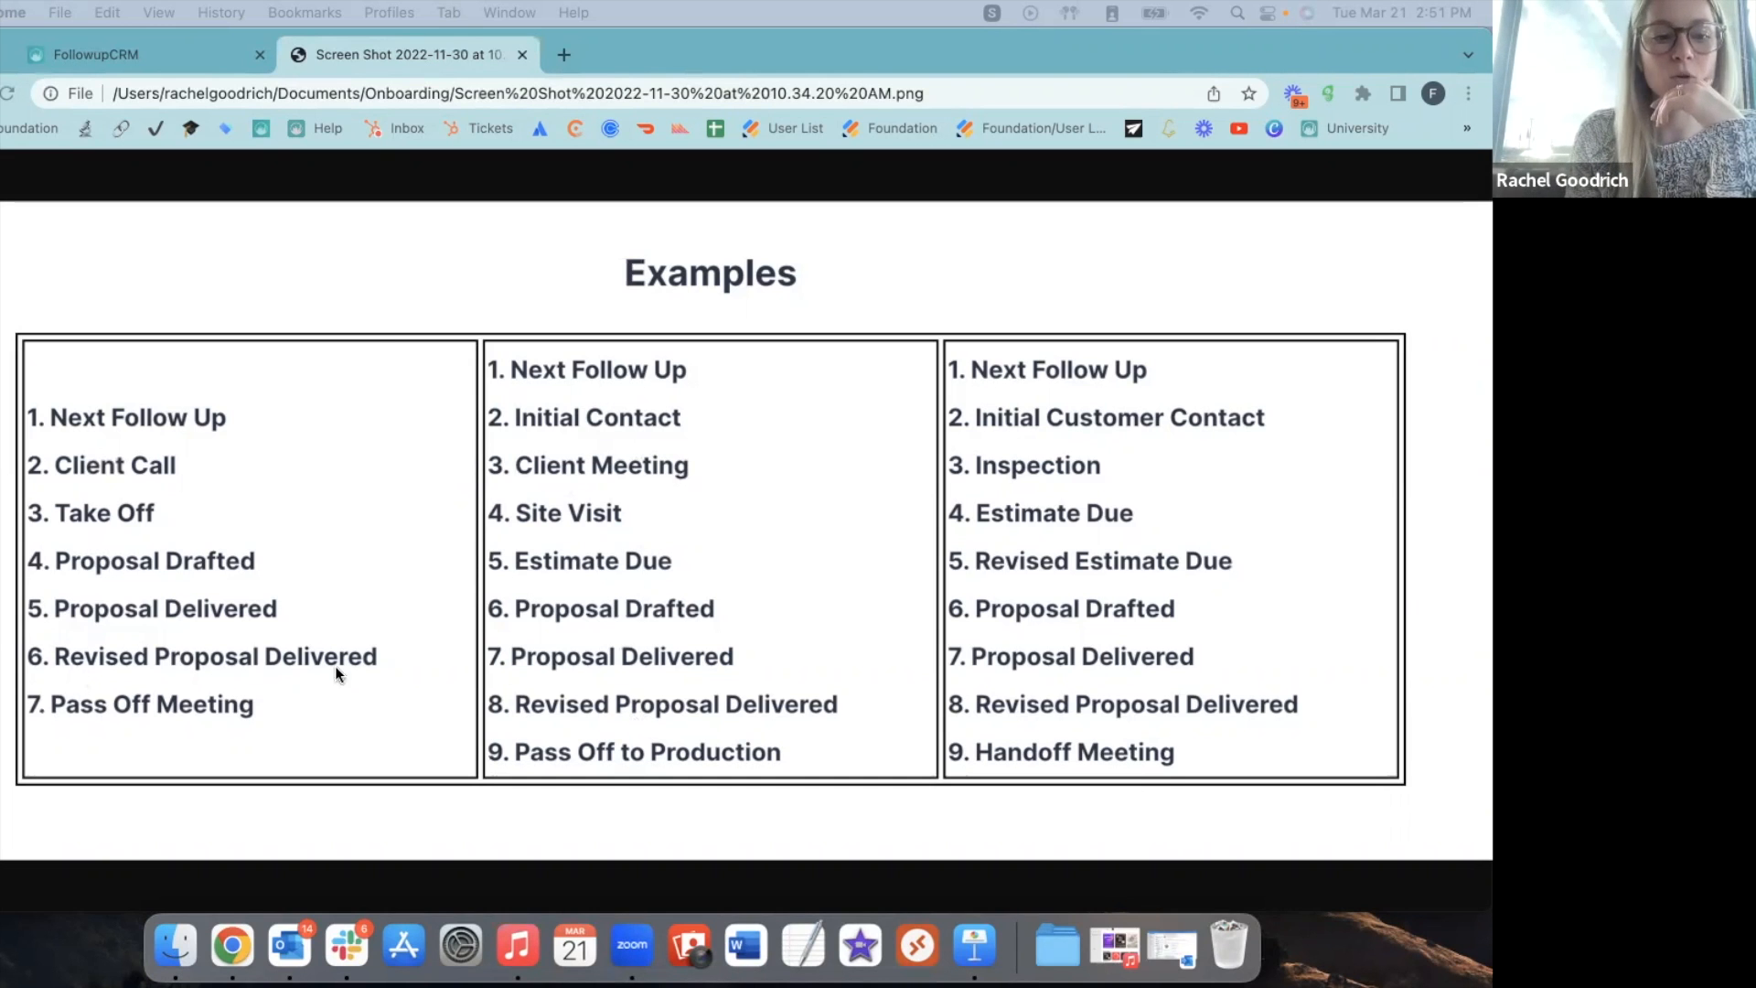
{"action": "key", "text": "ctrl+shift+Tab"}
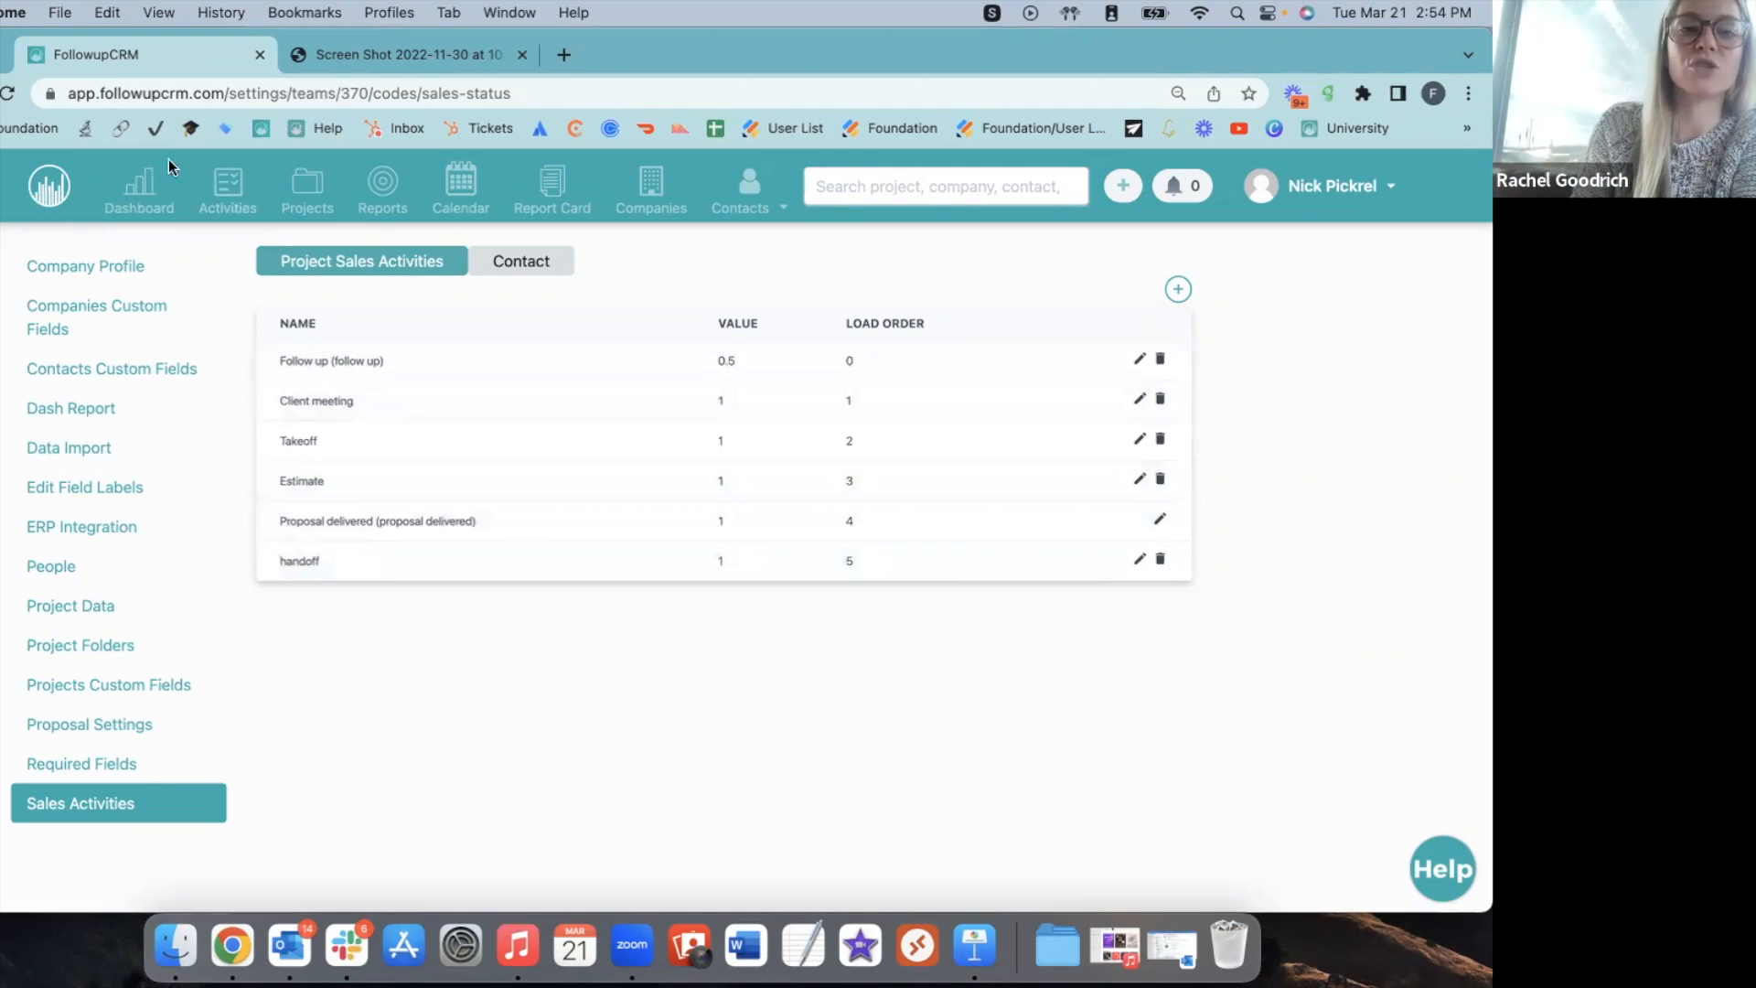
Start a new project record and view the choices for its Sales Status and Lead Source.
{"action": "left_click", "coordinate": [315, 199]}
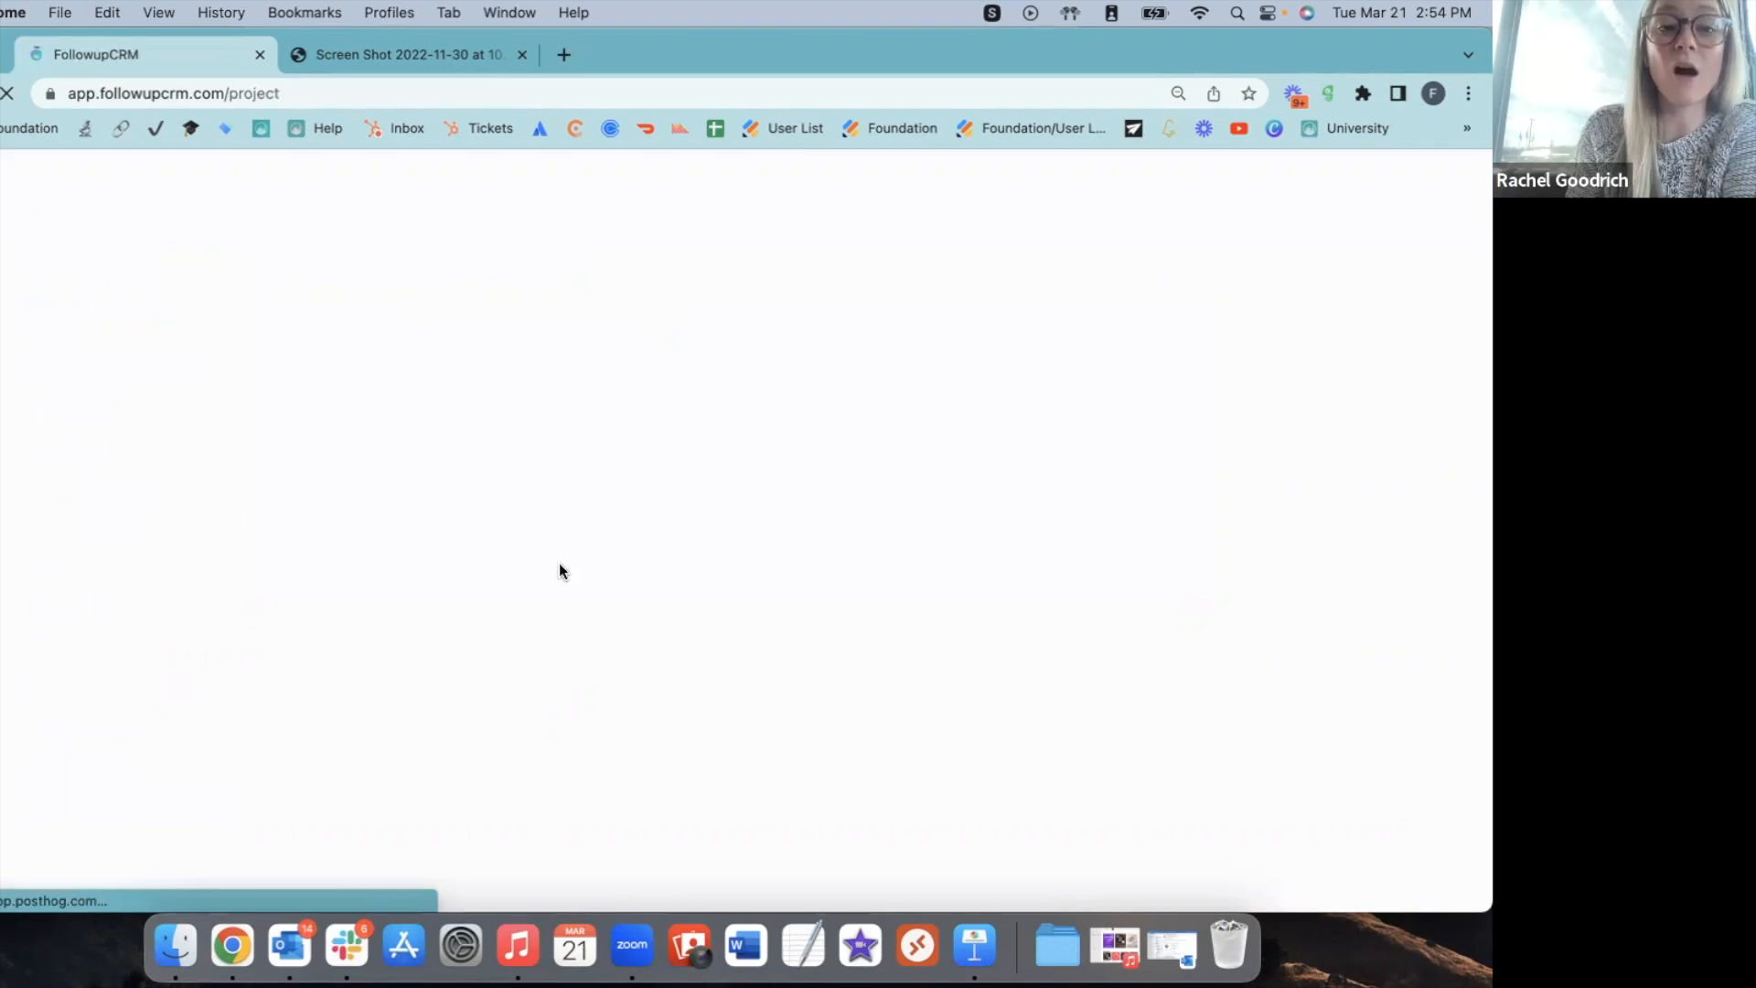
{"action": "left_click", "coordinate": [799, 372]}
{"action": "left_click", "coordinate": [800, 377]}
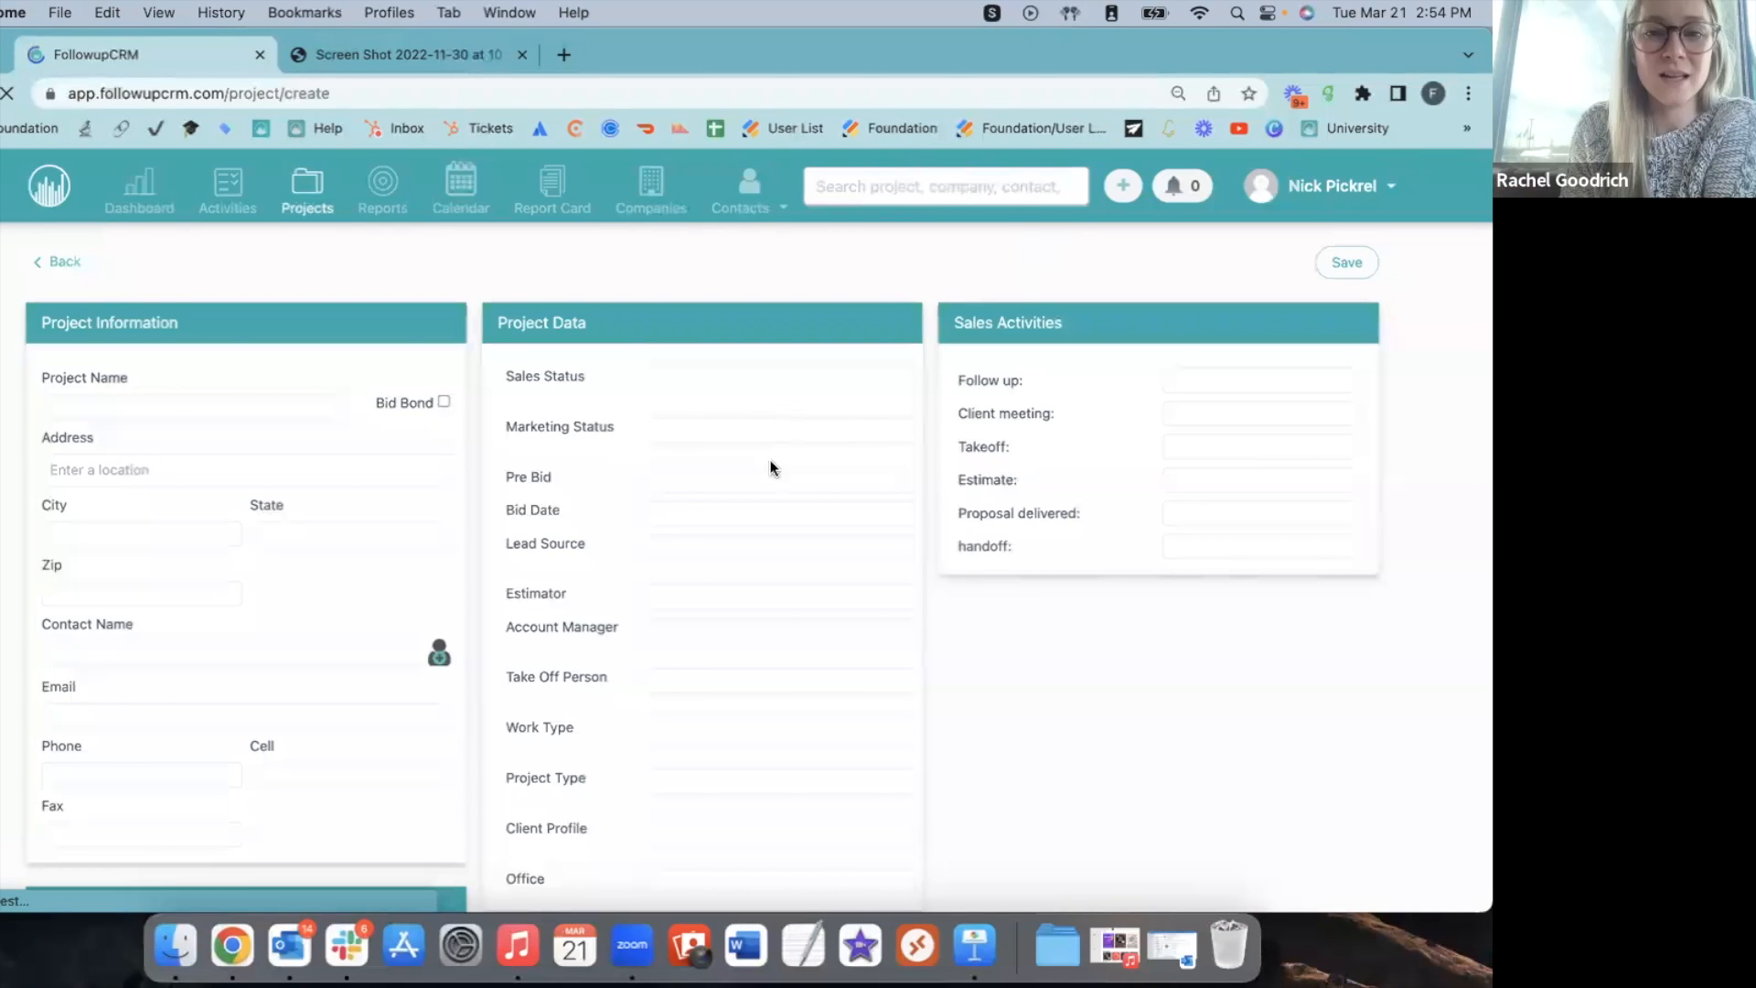
{"action": "left_click", "coordinate": [759, 534]}
{"action": "left_click", "coordinate": [766, 551]}
Inspect the people available for the new project's Estimator, Account Manager and Take Off Person.
{"action": "left_click", "coordinate": [752, 600]}
{"action": "left_click", "coordinate": [755, 602]}
{"action": "left_click", "coordinate": [686, 601]}
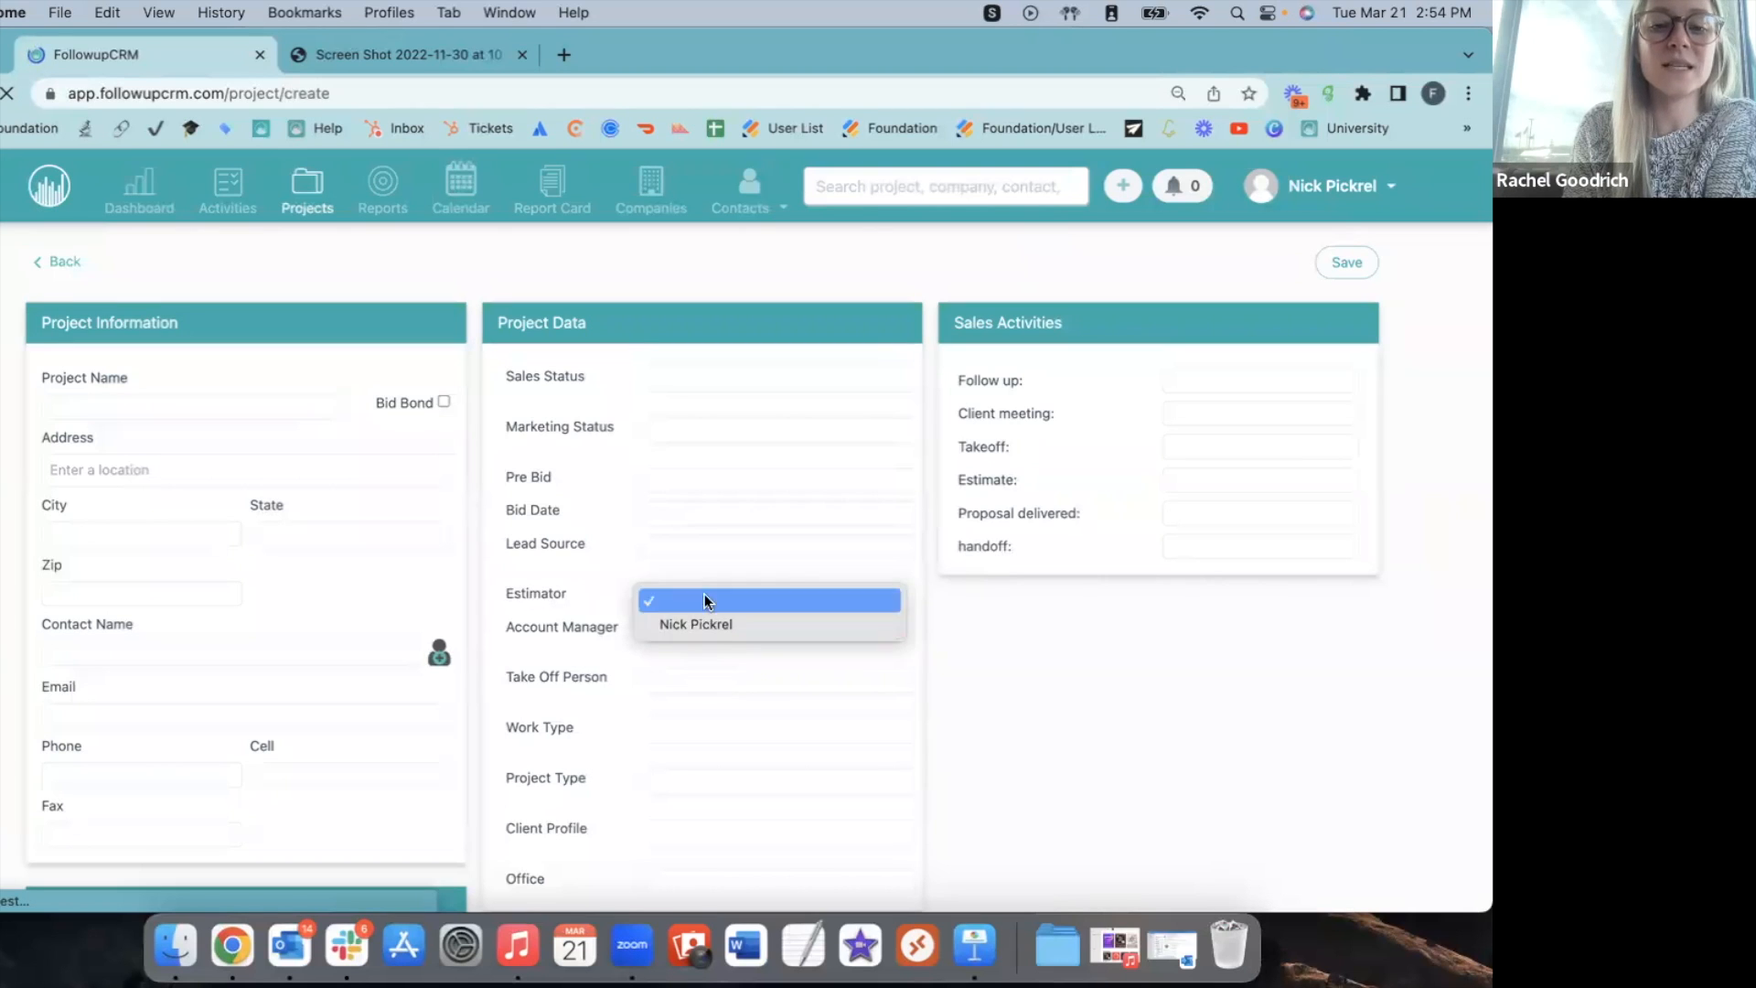
{"action": "left_click", "coordinate": [509, 608]}
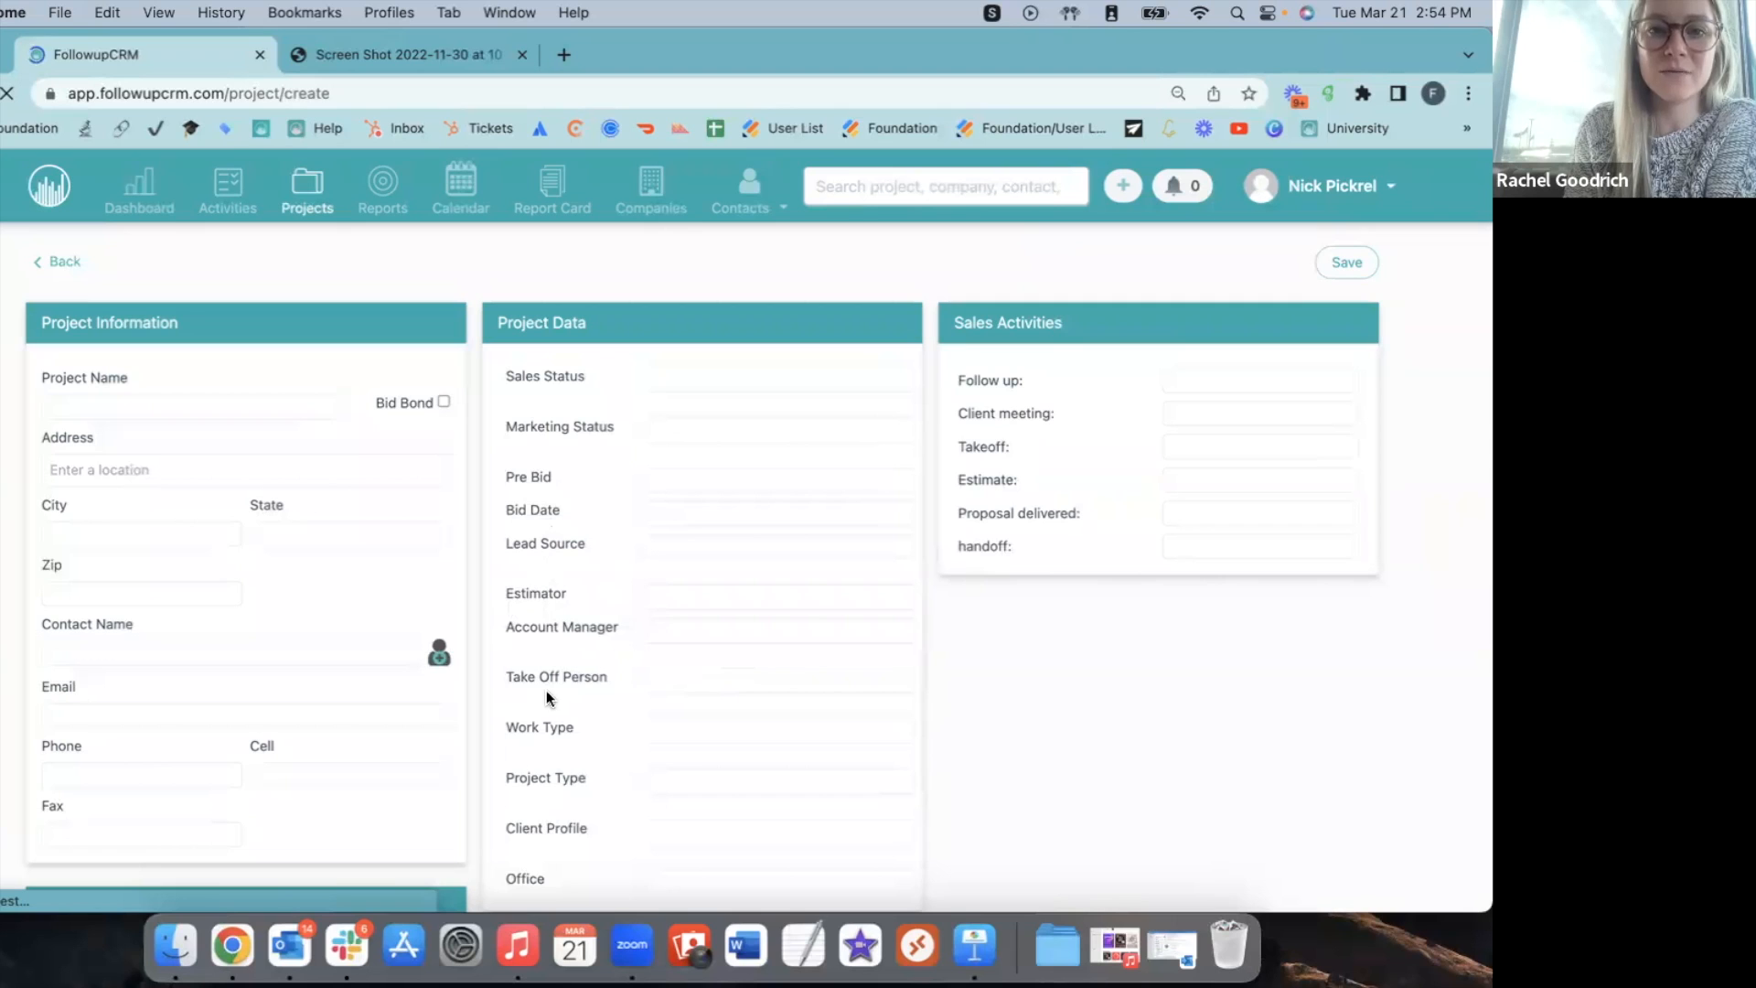
{"action": "left_click", "coordinate": [670, 633]}
{"action": "left_click", "coordinate": [663, 690]}
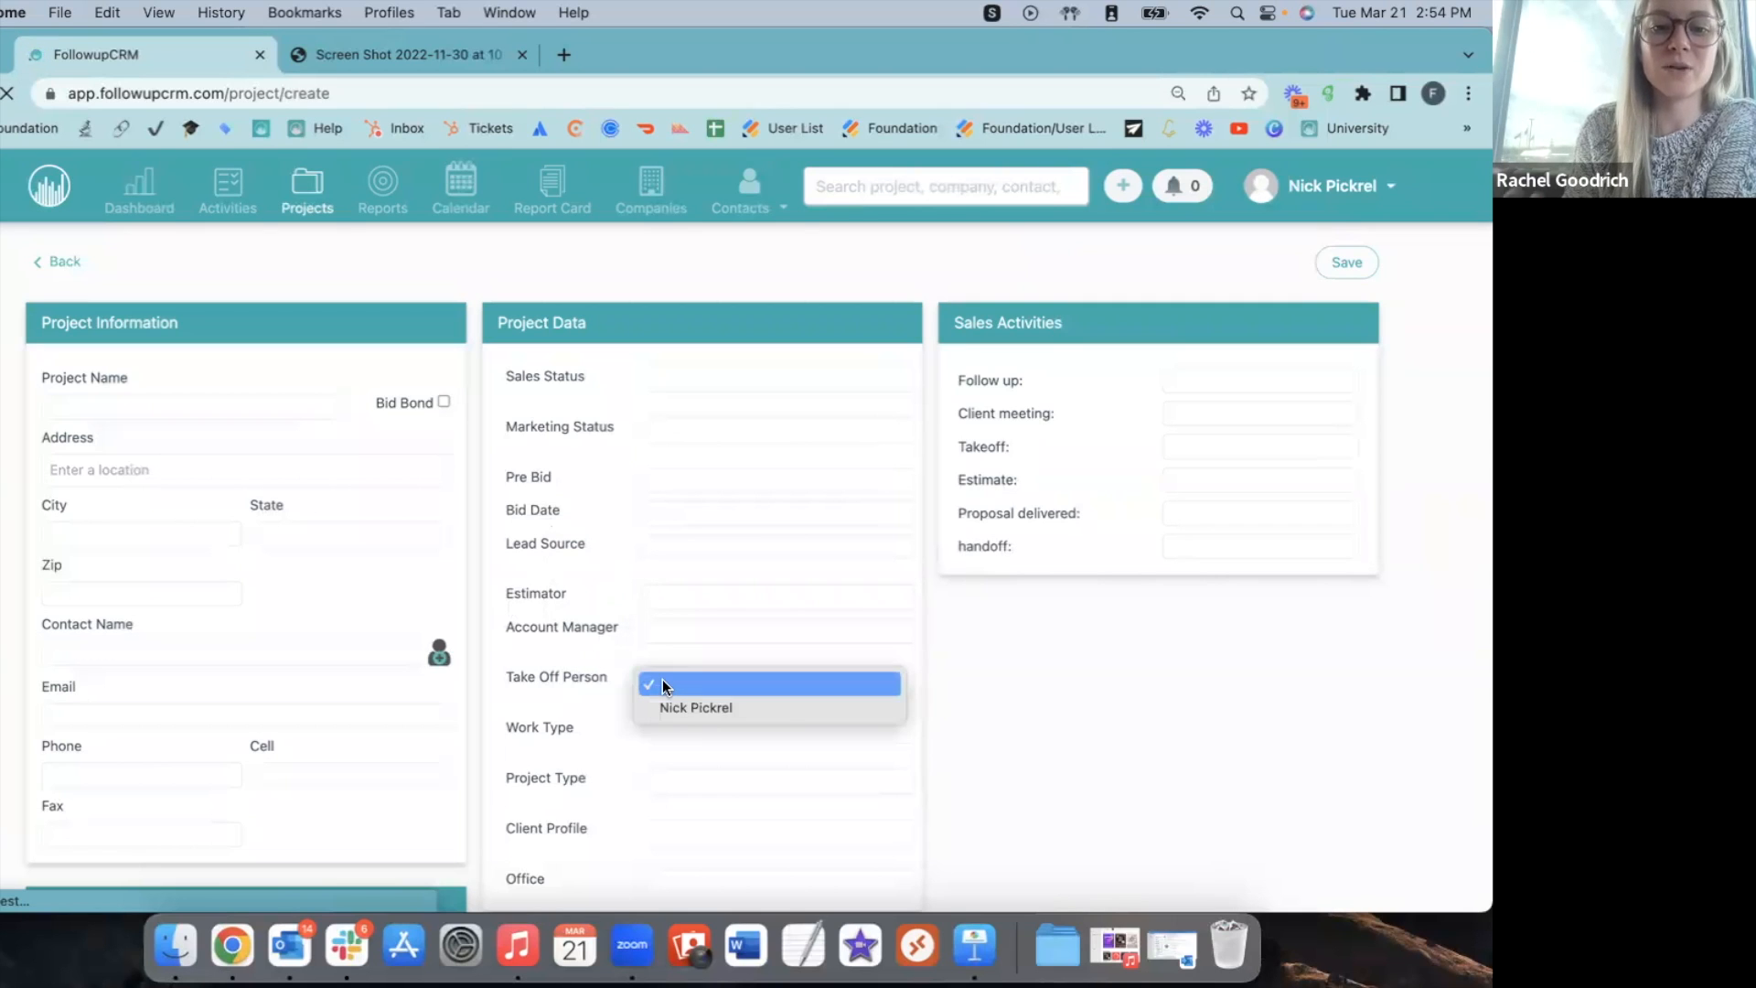
{"action": "left_click", "coordinate": [1018, 727]}
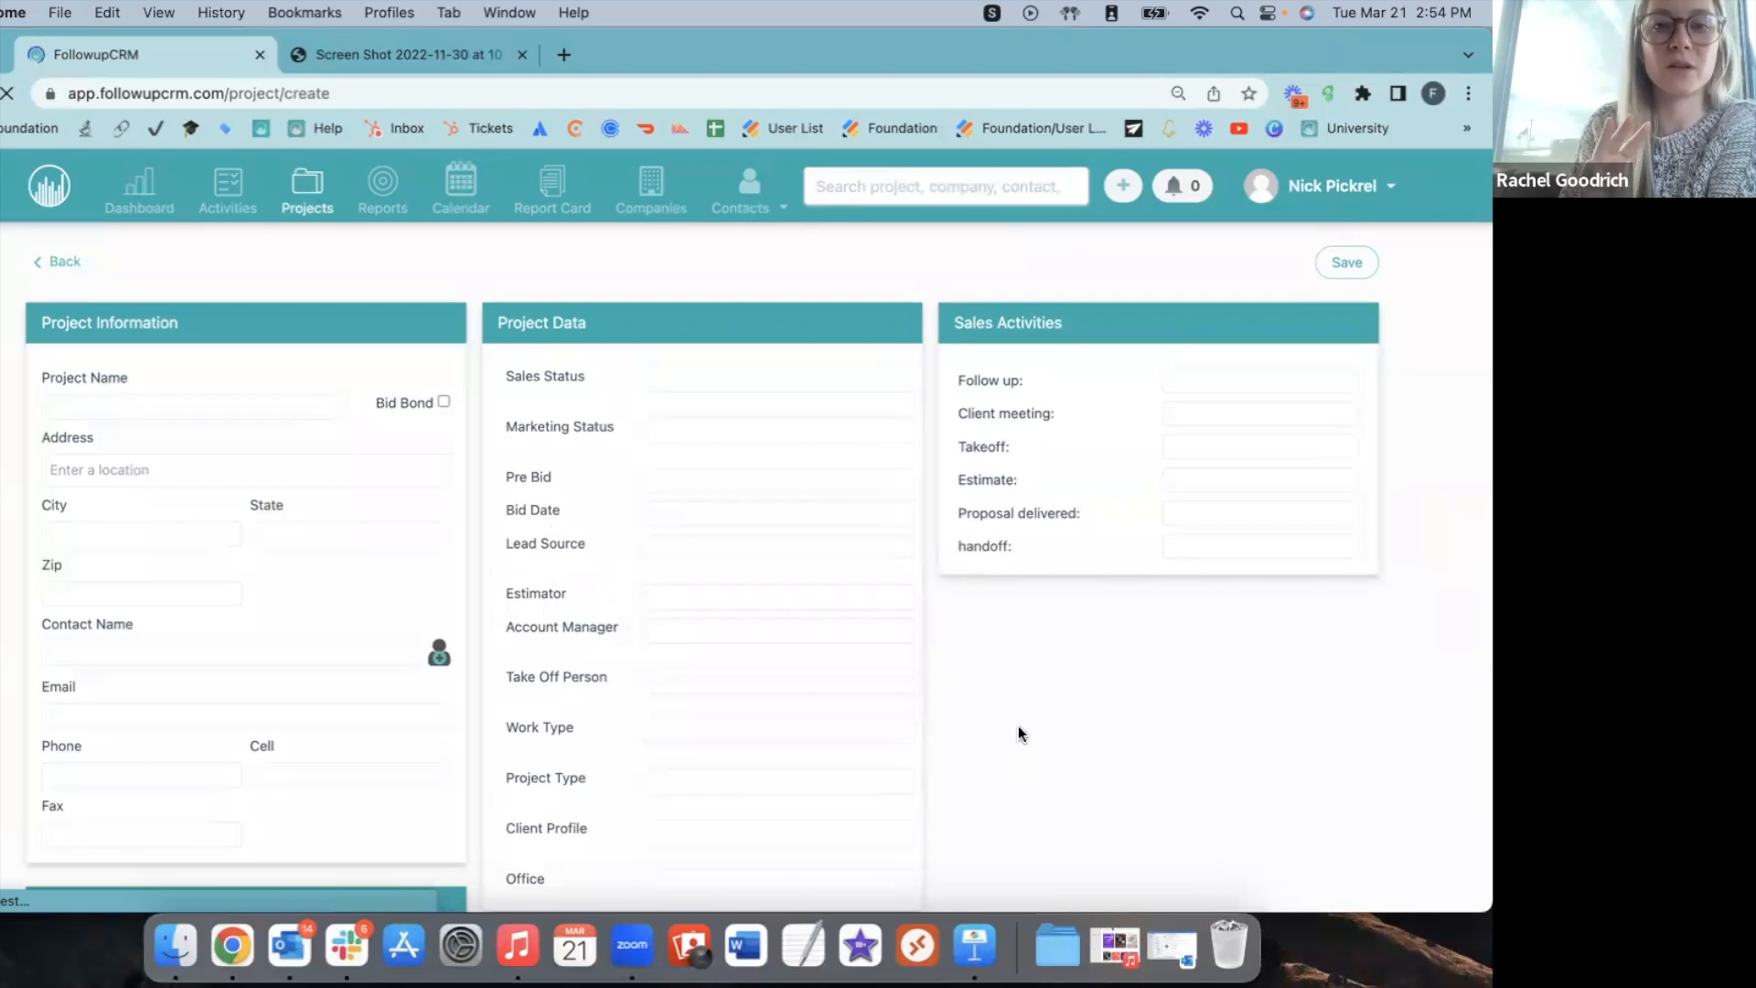
Inspect the new project's Take Off Person, Work Type, Project Type, Client Profile and Office choices.
{"action": "scroll", "coordinate": [1018, 726], "scroll_direction": "down", "scroll_amount": 3}
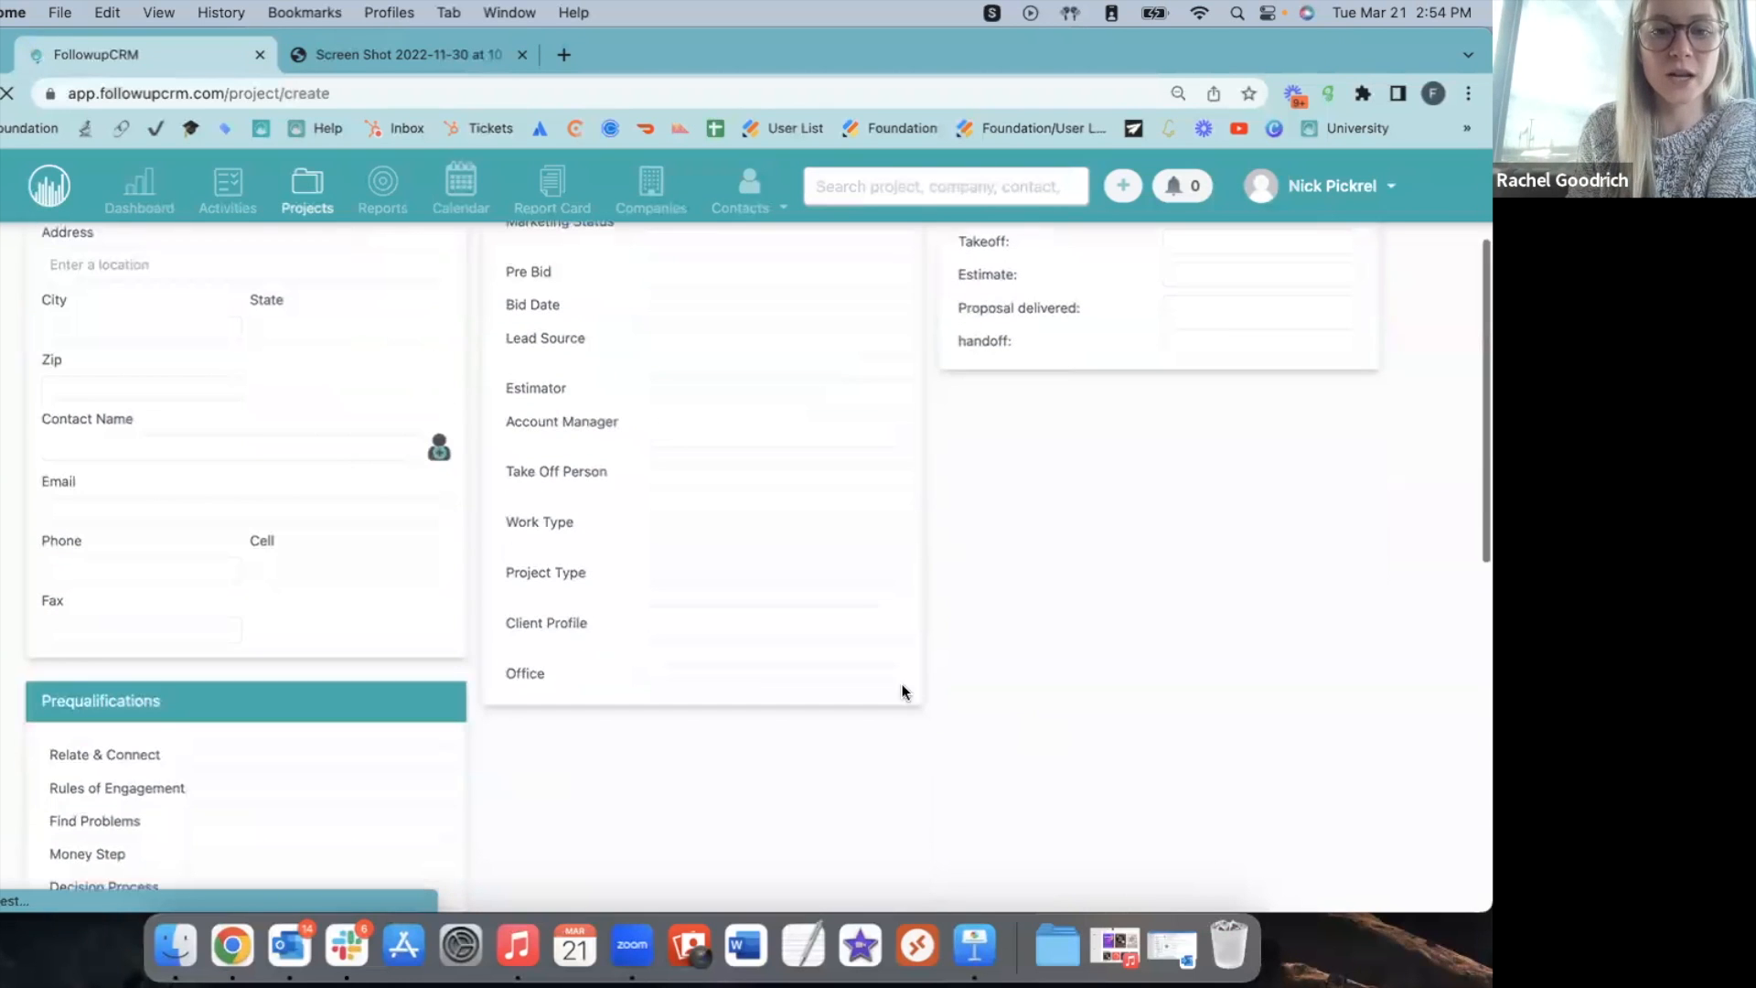
{"action": "left_click", "coordinate": [734, 479]}
{"action": "left_click", "coordinate": [734, 478]}
{"action": "left_click", "coordinate": [668, 523]}
{"action": "left_click", "coordinate": [668, 523]}
{"action": "left_click", "coordinate": [681, 571]}
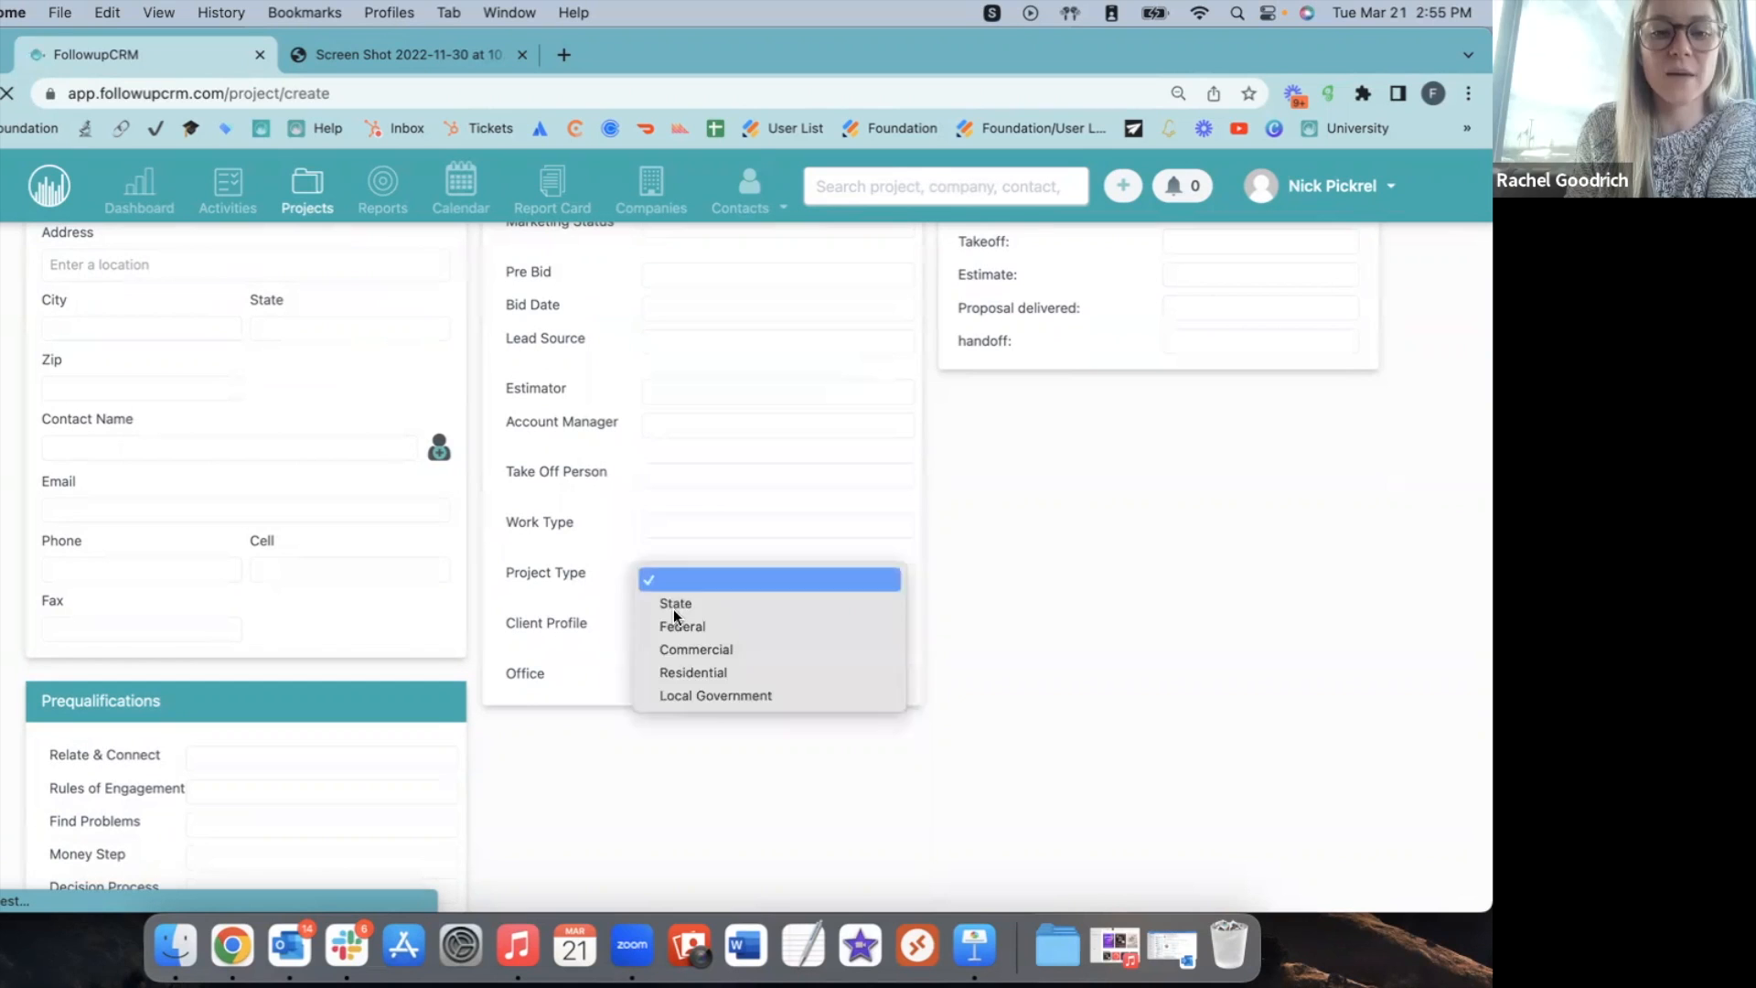
{"action": "left_click", "coordinate": [673, 611]}
{"action": "left_click", "coordinate": [671, 622]}
{"action": "left_click", "coordinate": [672, 631]}
{"action": "left_click", "coordinate": [675, 677]}
{"action": "left_click", "coordinate": [676, 681]}
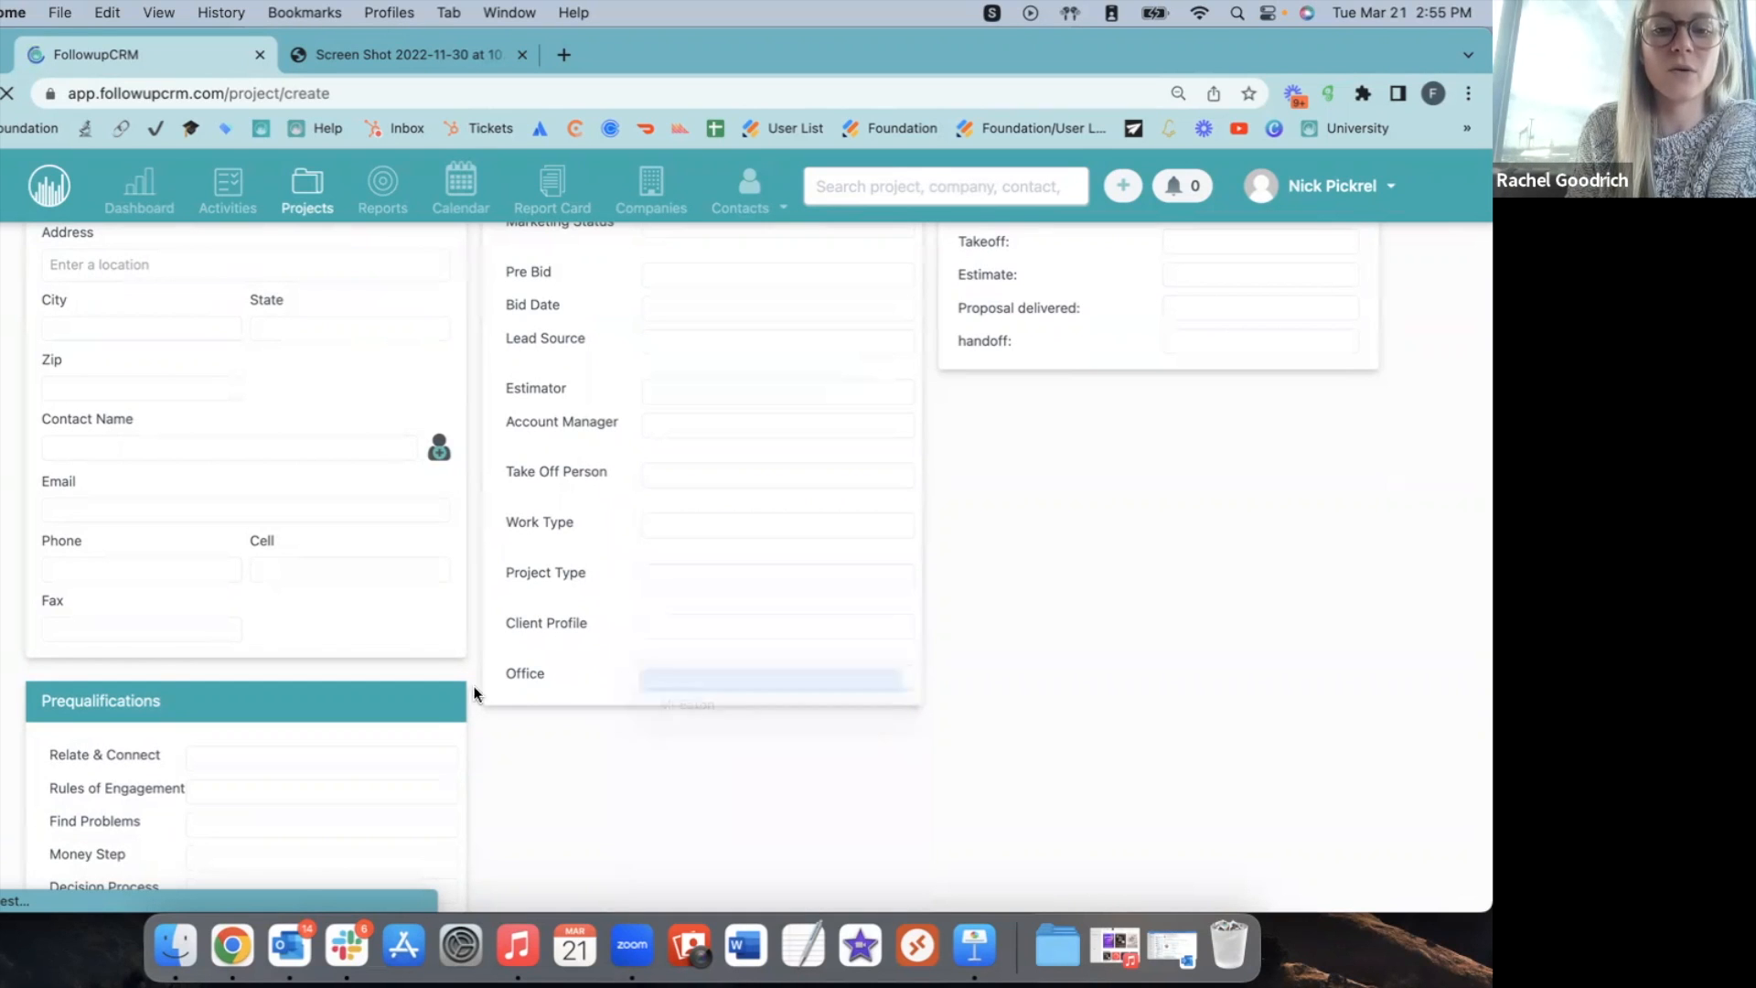
{"action": "left_click", "coordinate": [602, 677]}
{"action": "left_click_drag", "start_coordinate": [505, 675], "coordinate": [584, 673]}
{"action": "left_click", "coordinate": [584, 672]}
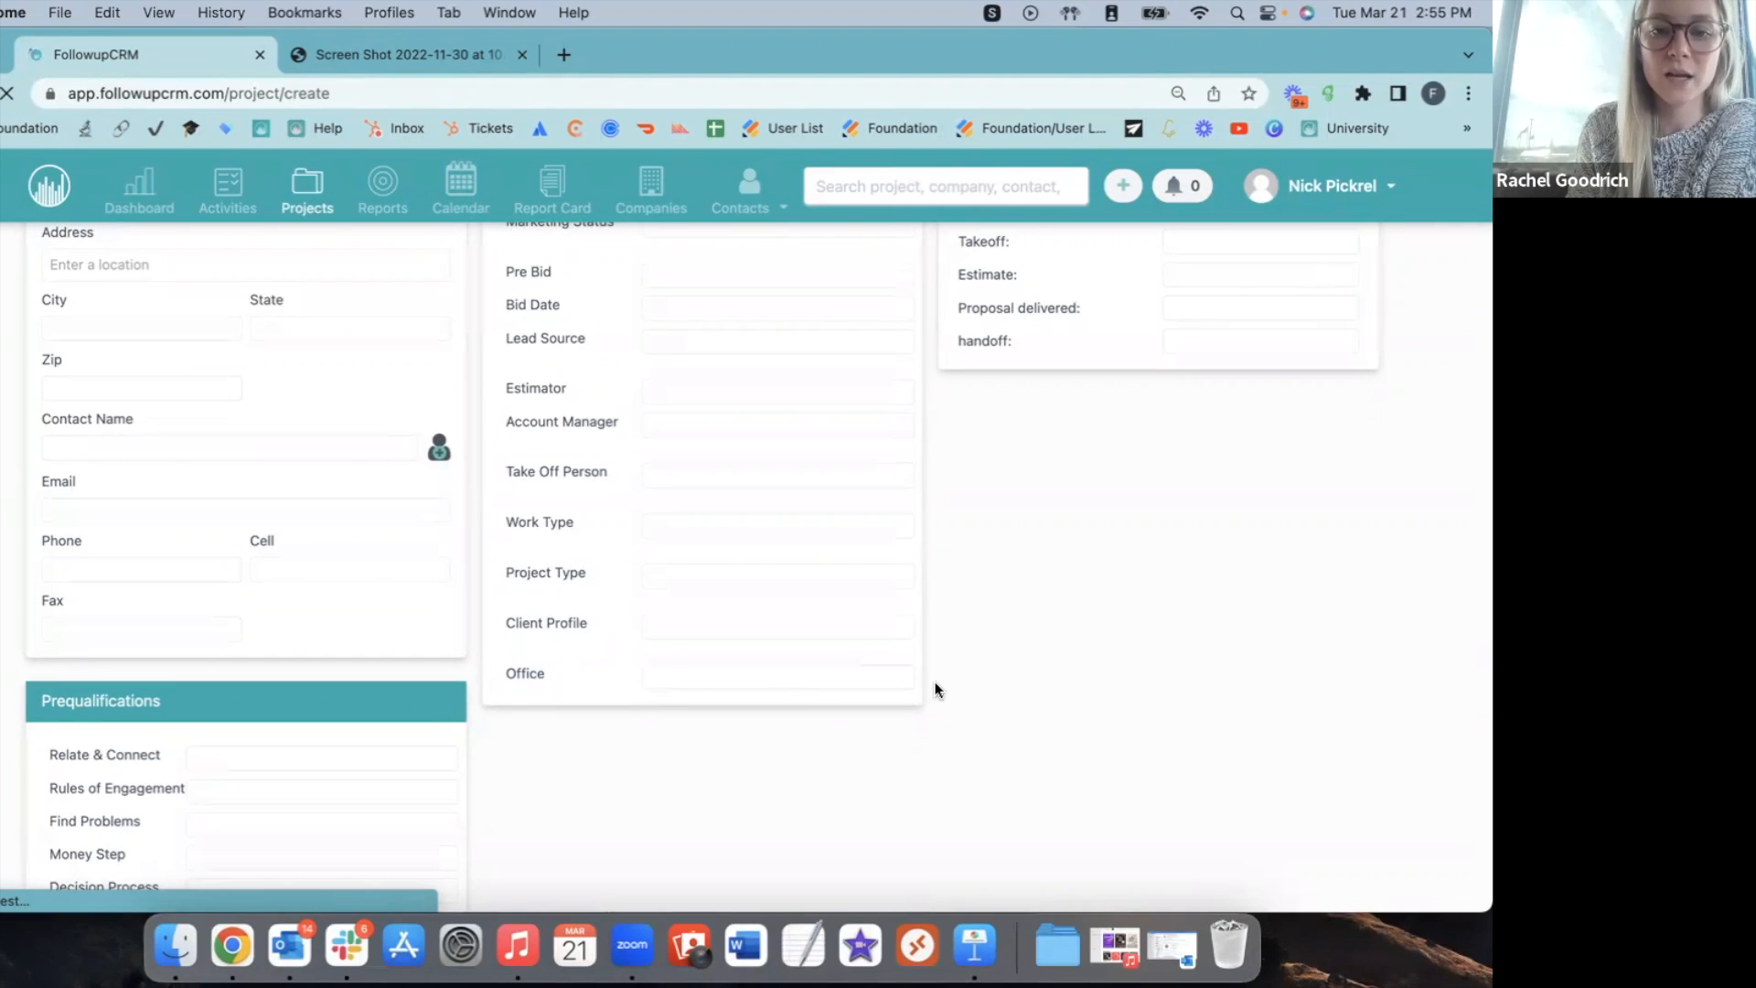
Schedule the new project's client meeting for 03/23/2023 at 03:00 PM.
{"action": "scroll", "coordinate": [978, 686], "scroll_direction": "up", "scroll_amount": 3}
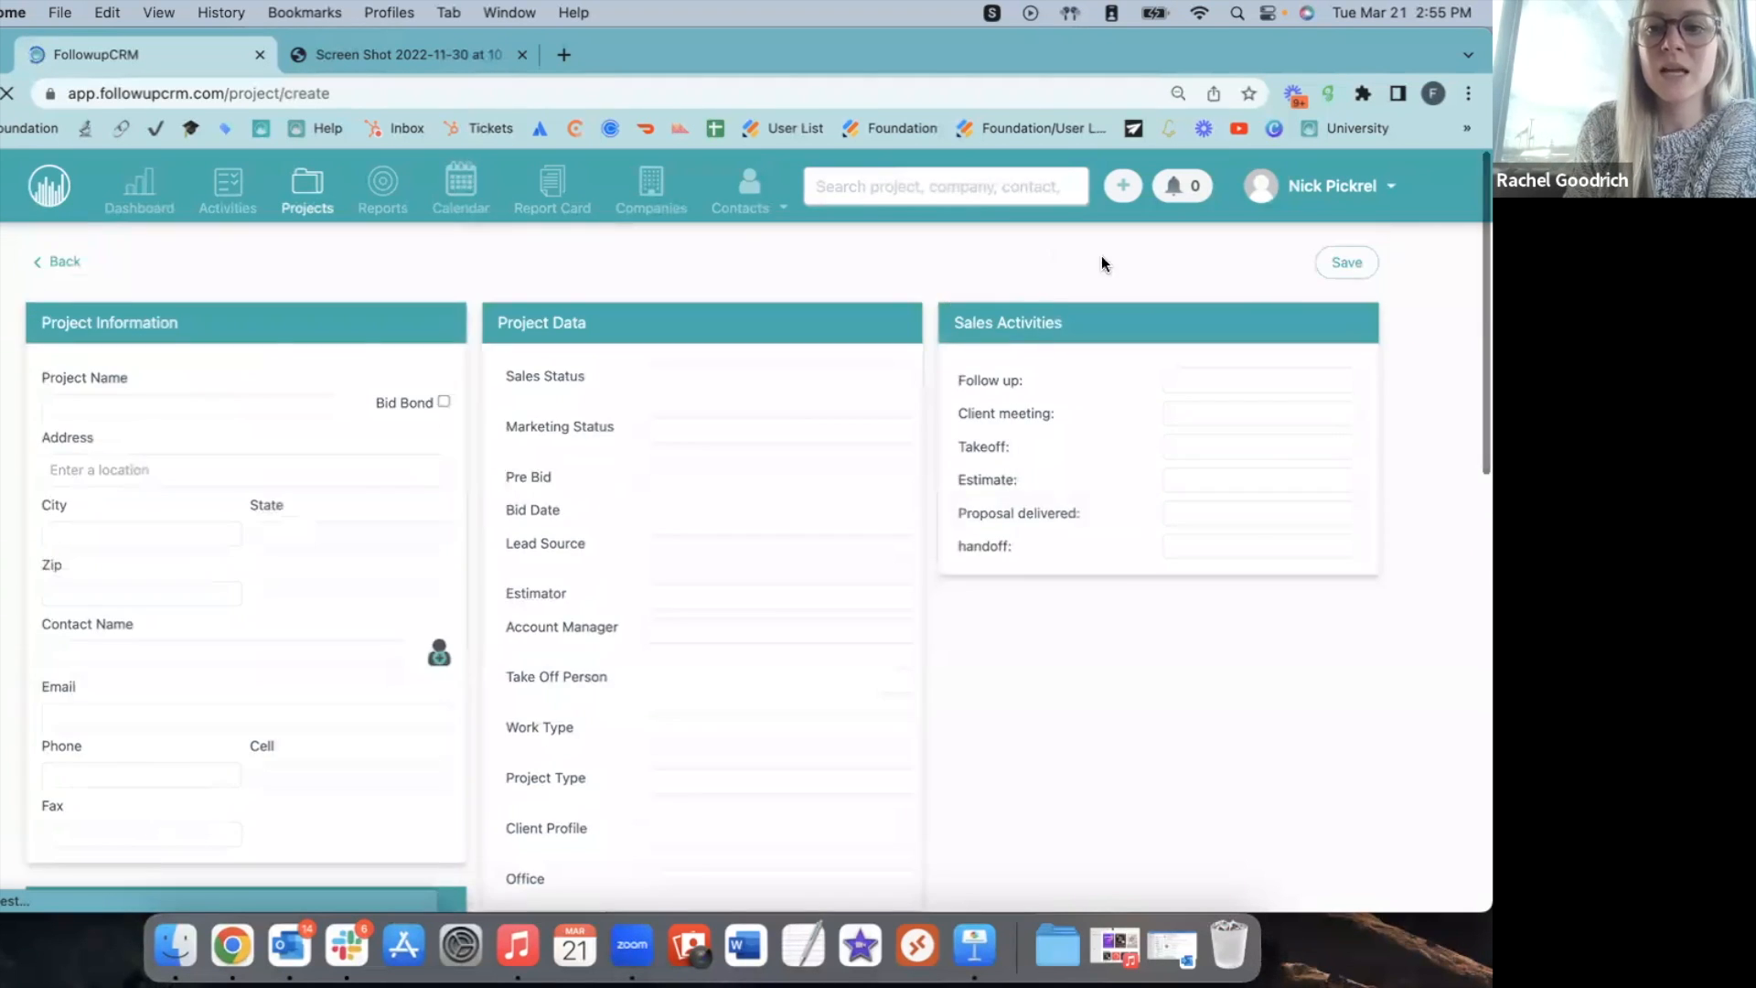
{"action": "left_click", "coordinate": [1222, 409]}
{"action": "left_click", "coordinate": [741, 609]}
{"action": "left_click", "coordinate": [822, 700]}
{"action": "left_click", "coordinate": [821, 704]}
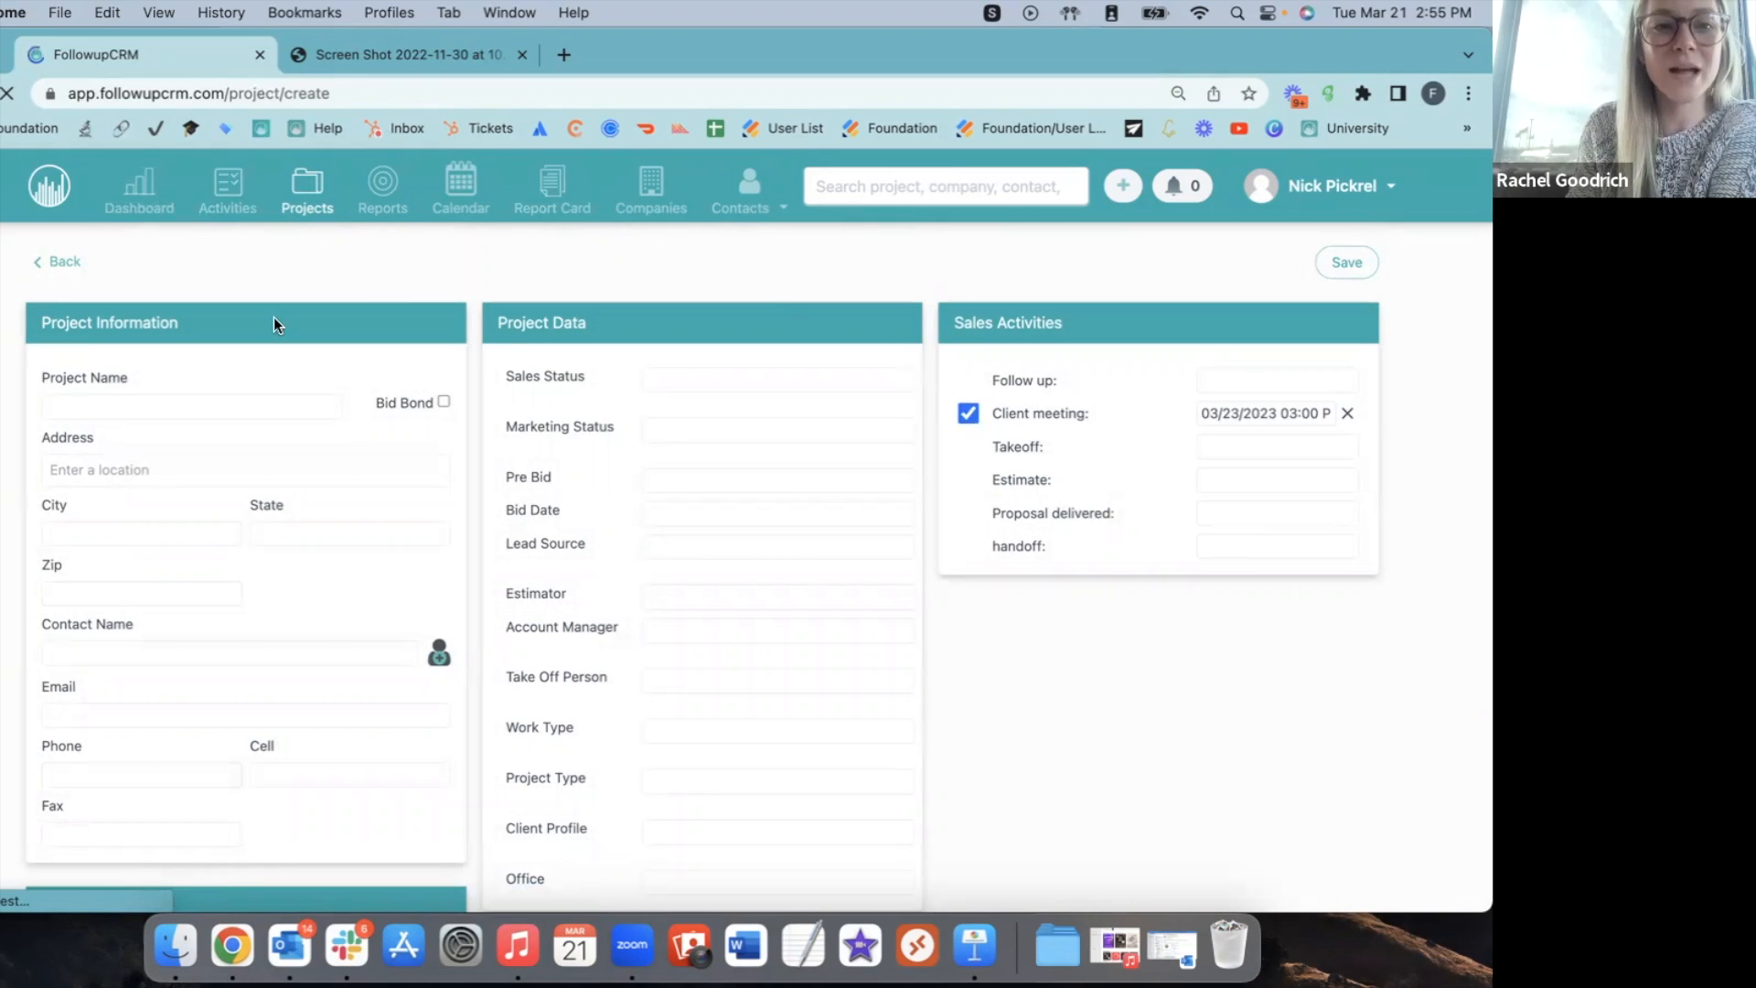
Name the project Test, set its sales status to Lead, and save it.
{"action": "left_click", "coordinate": [190, 409]}
{"action": "type", "text": "Test"}
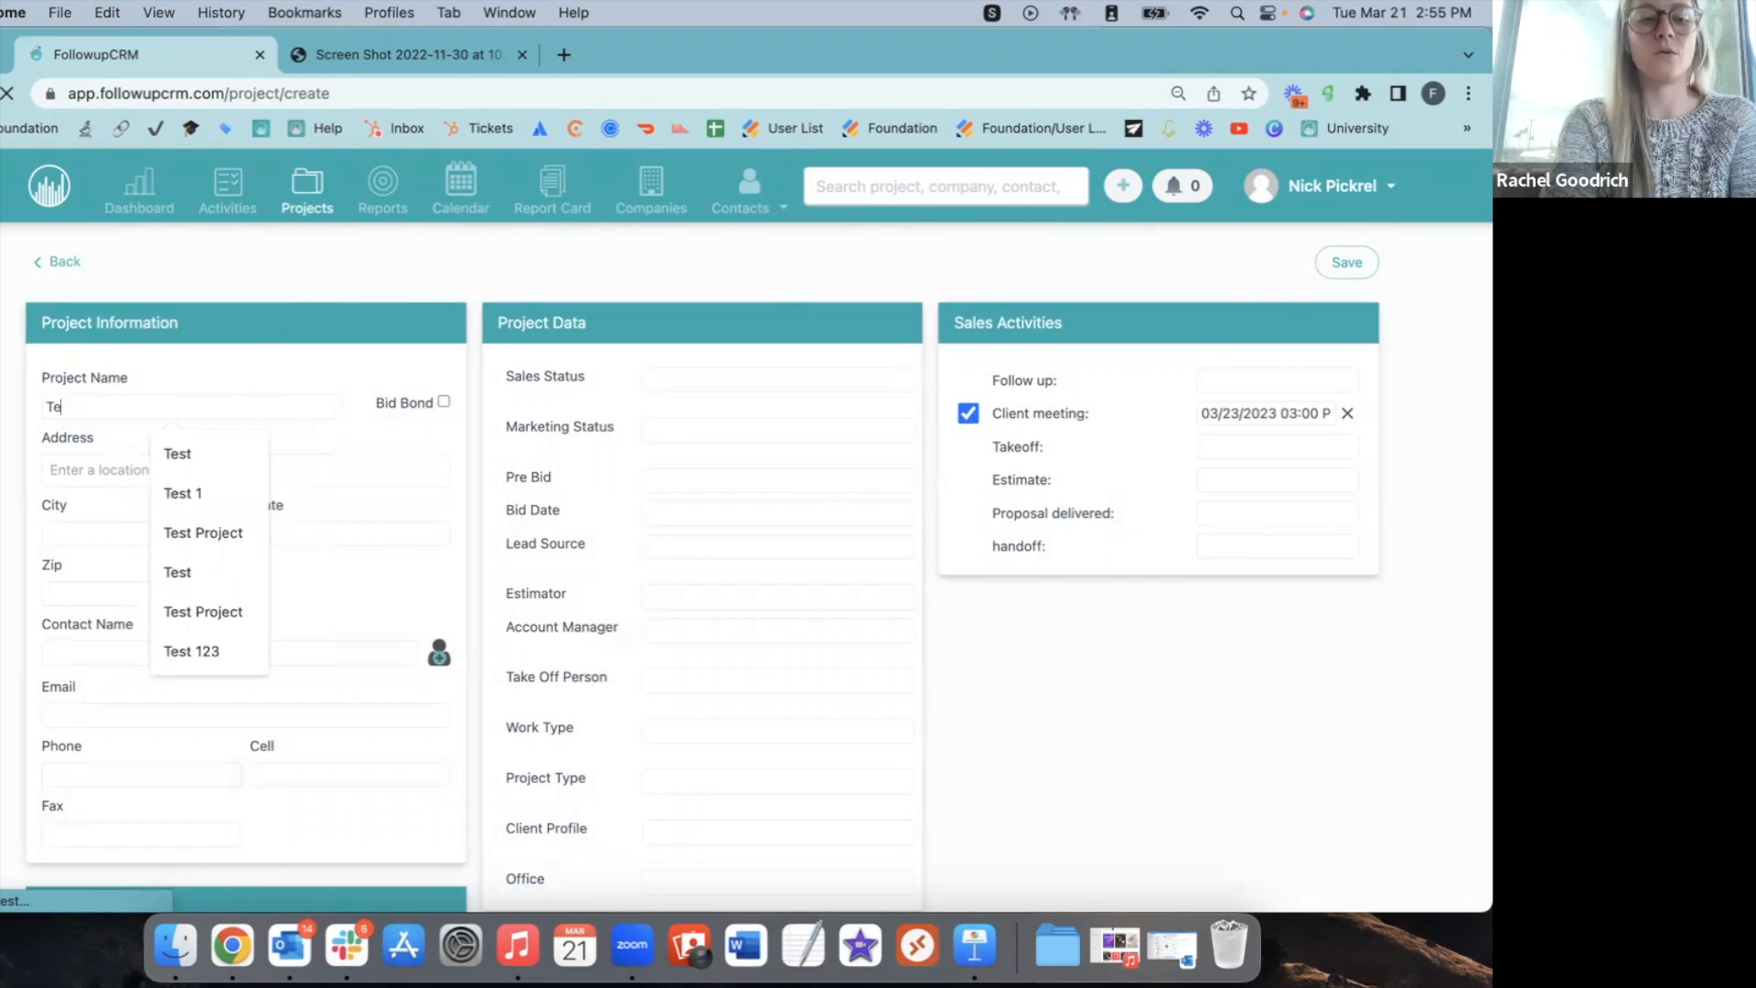
{"action": "left_click", "coordinate": [400, 269]}
{"action": "left_click", "coordinate": [722, 381]}
{"action": "left_click", "coordinate": [721, 404]}
{"action": "left_click", "coordinate": [1347, 265]}
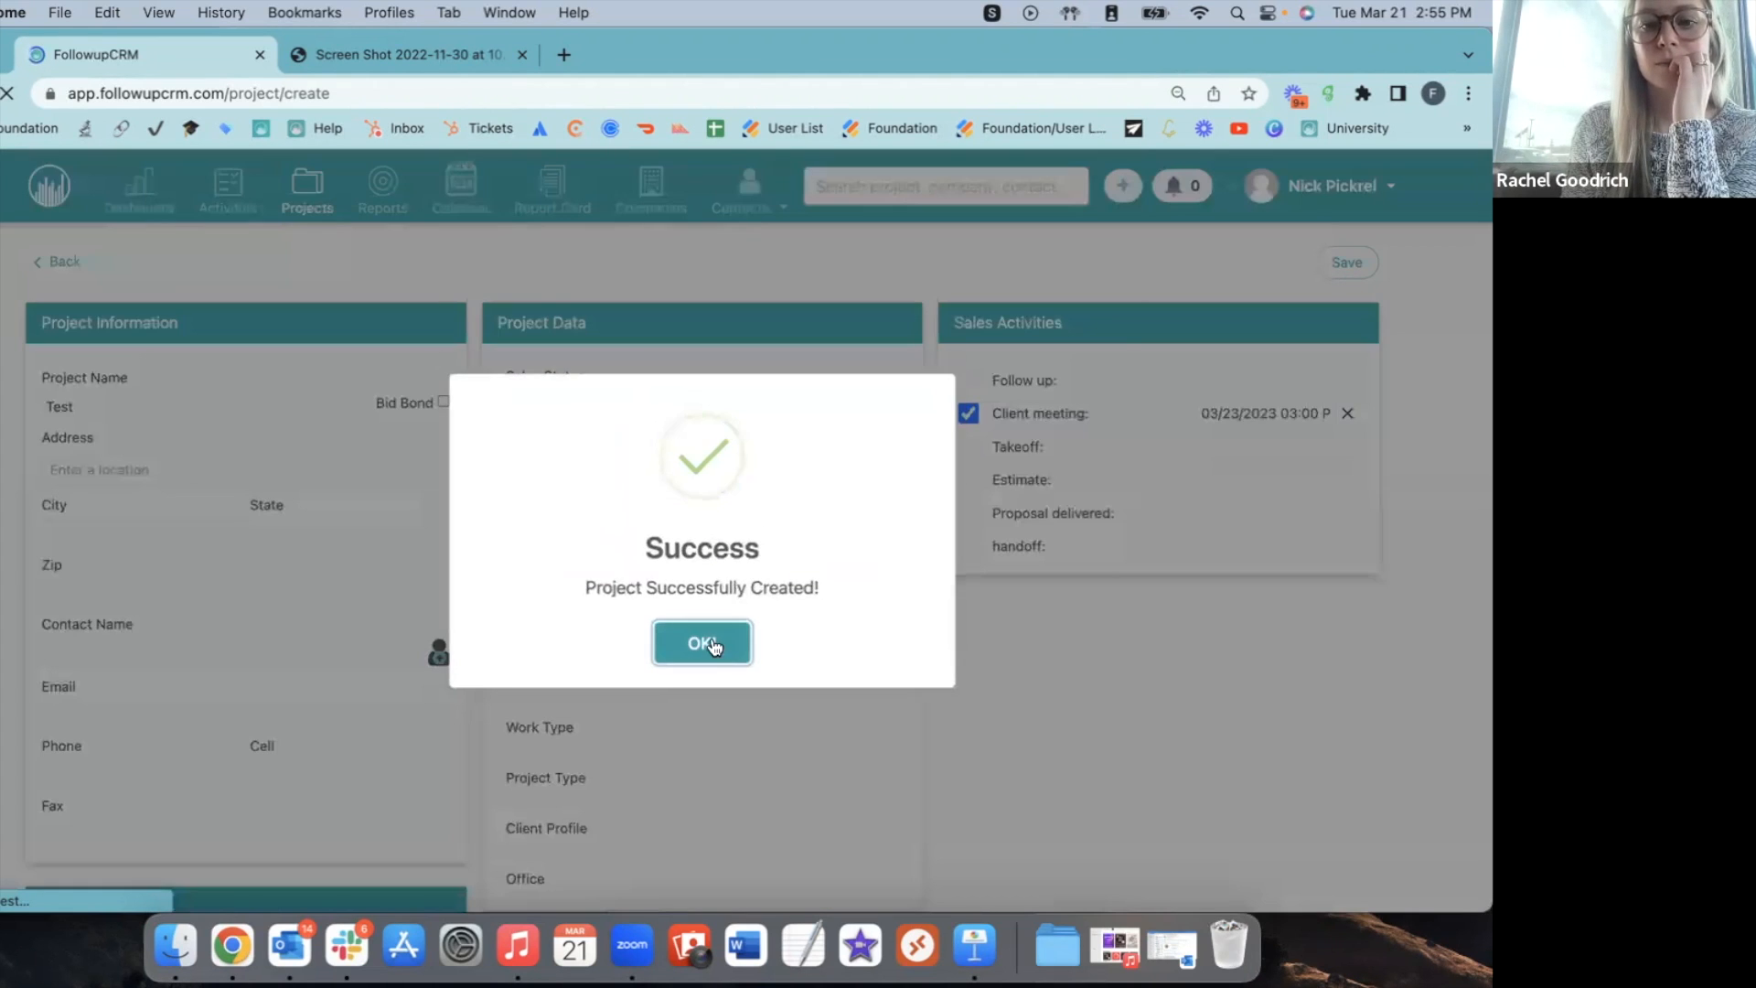
{"action": "left_click", "coordinate": [701, 638]}
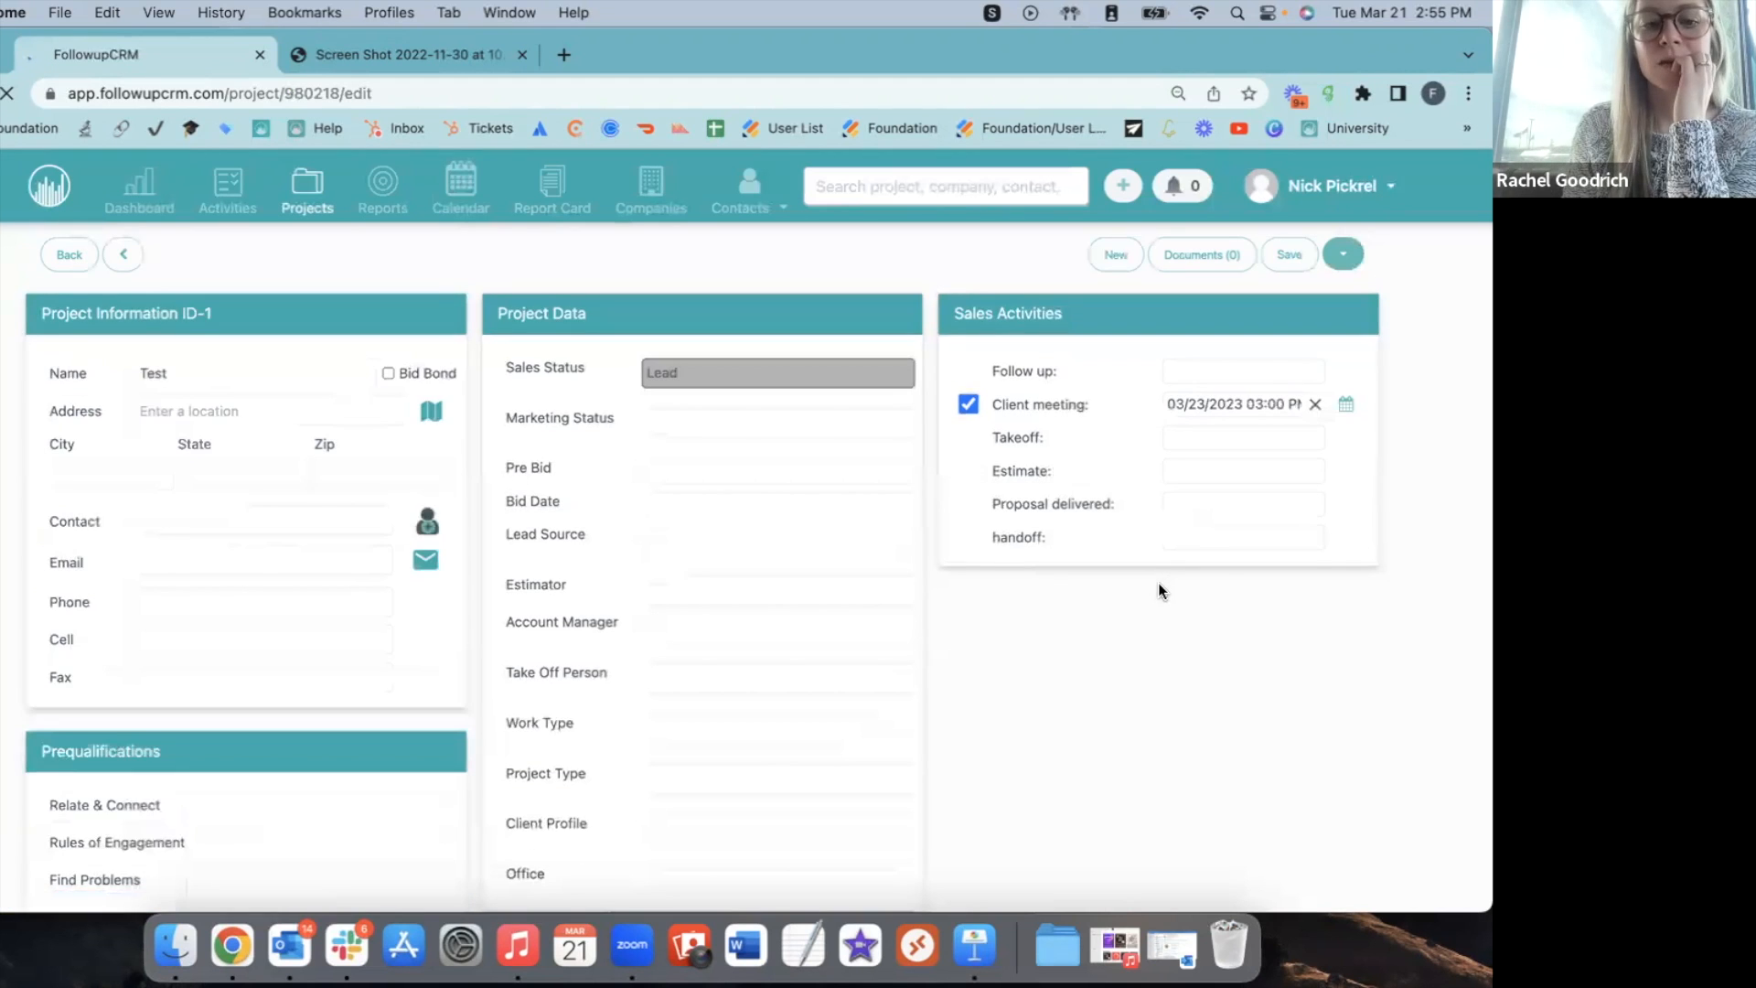
Examine the Record Details section of the saved Test project.
{"action": "scroll", "coordinate": [1158, 584], "scroll_direction": "down", "scroll_amount": 10}
{"action": "scroll", "coordinate": [1158, 590], "scroll_direction": "up", "scroll_amount": 1}
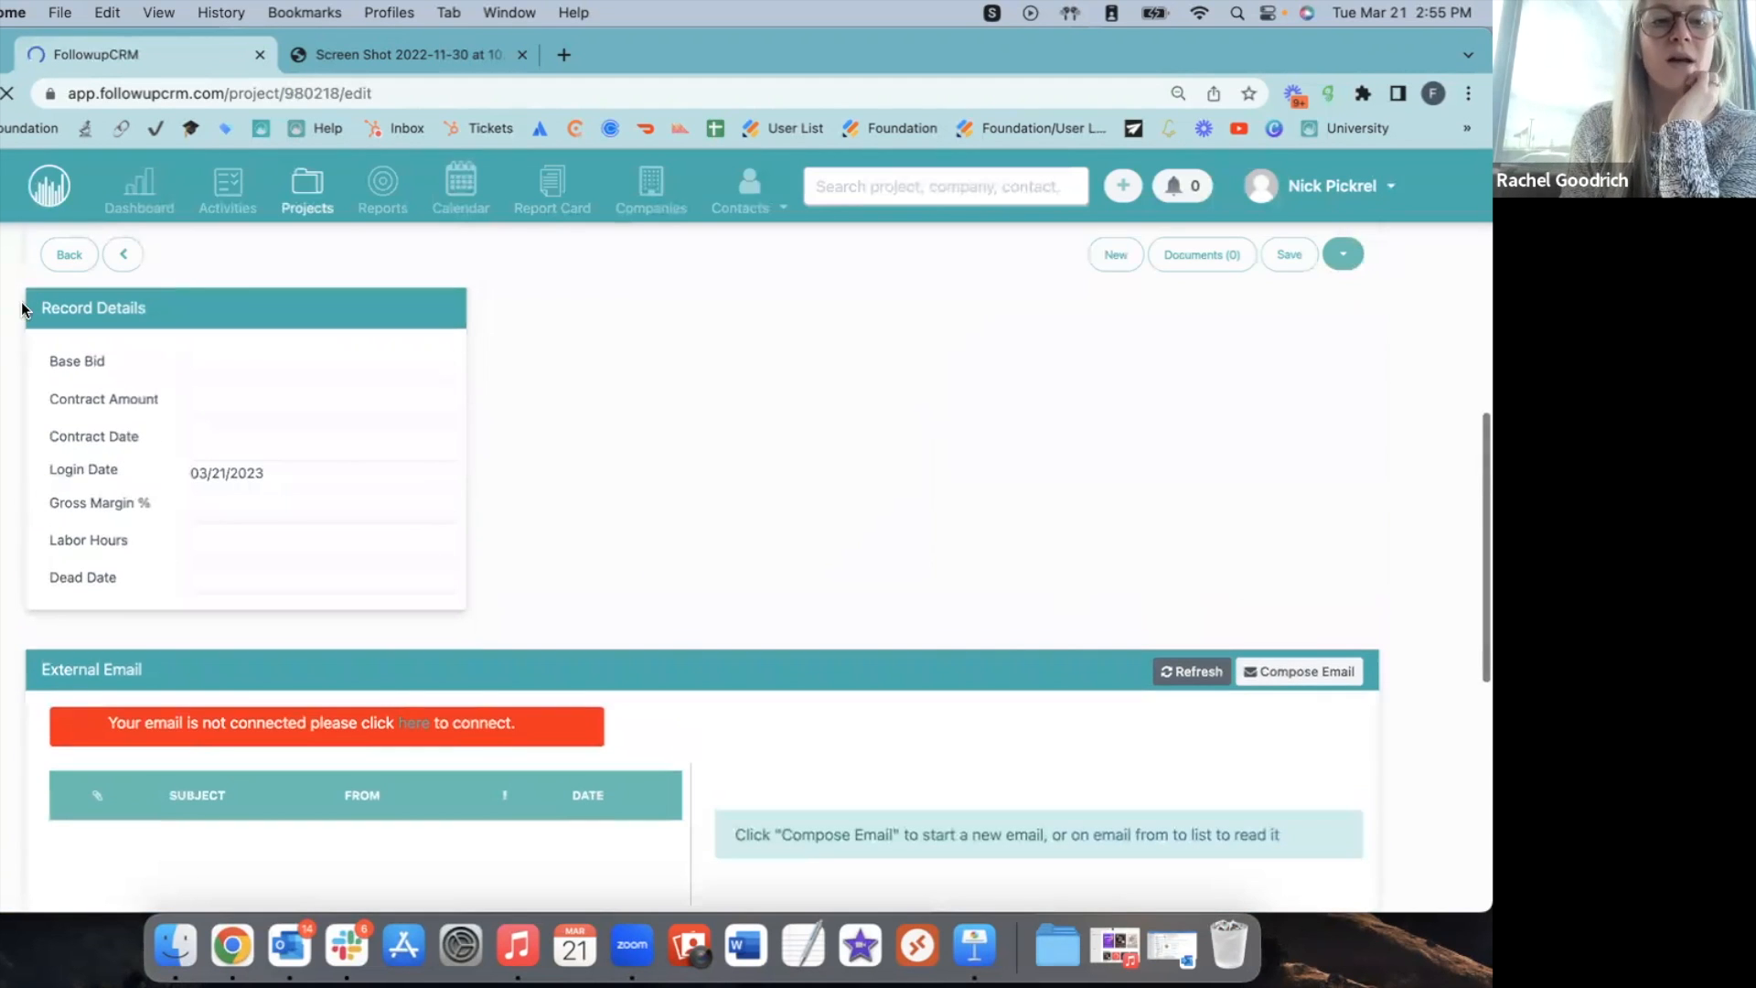
{"action": "left_click_drag", "start_coordinate": [24, 309], "coordinate": [162, 319]}
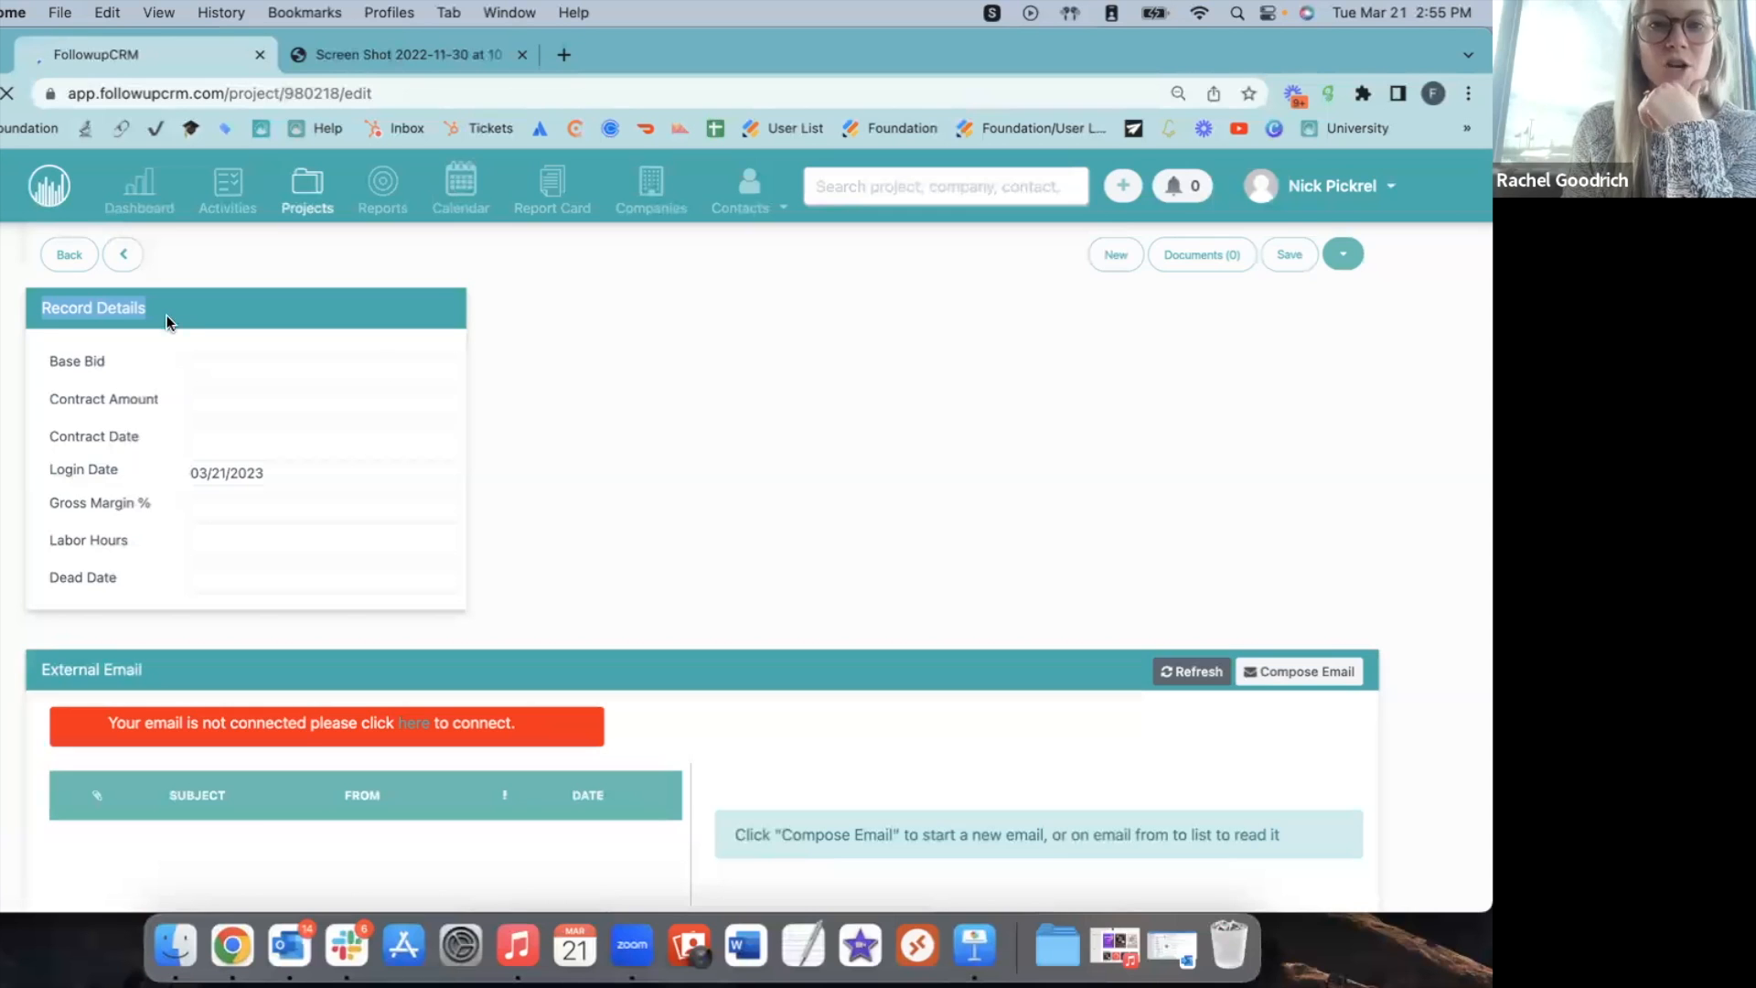
{"action": "left_click", "coordinate": [284, 435]}
{"action": "left_click", "coordinate": [211, 313]}
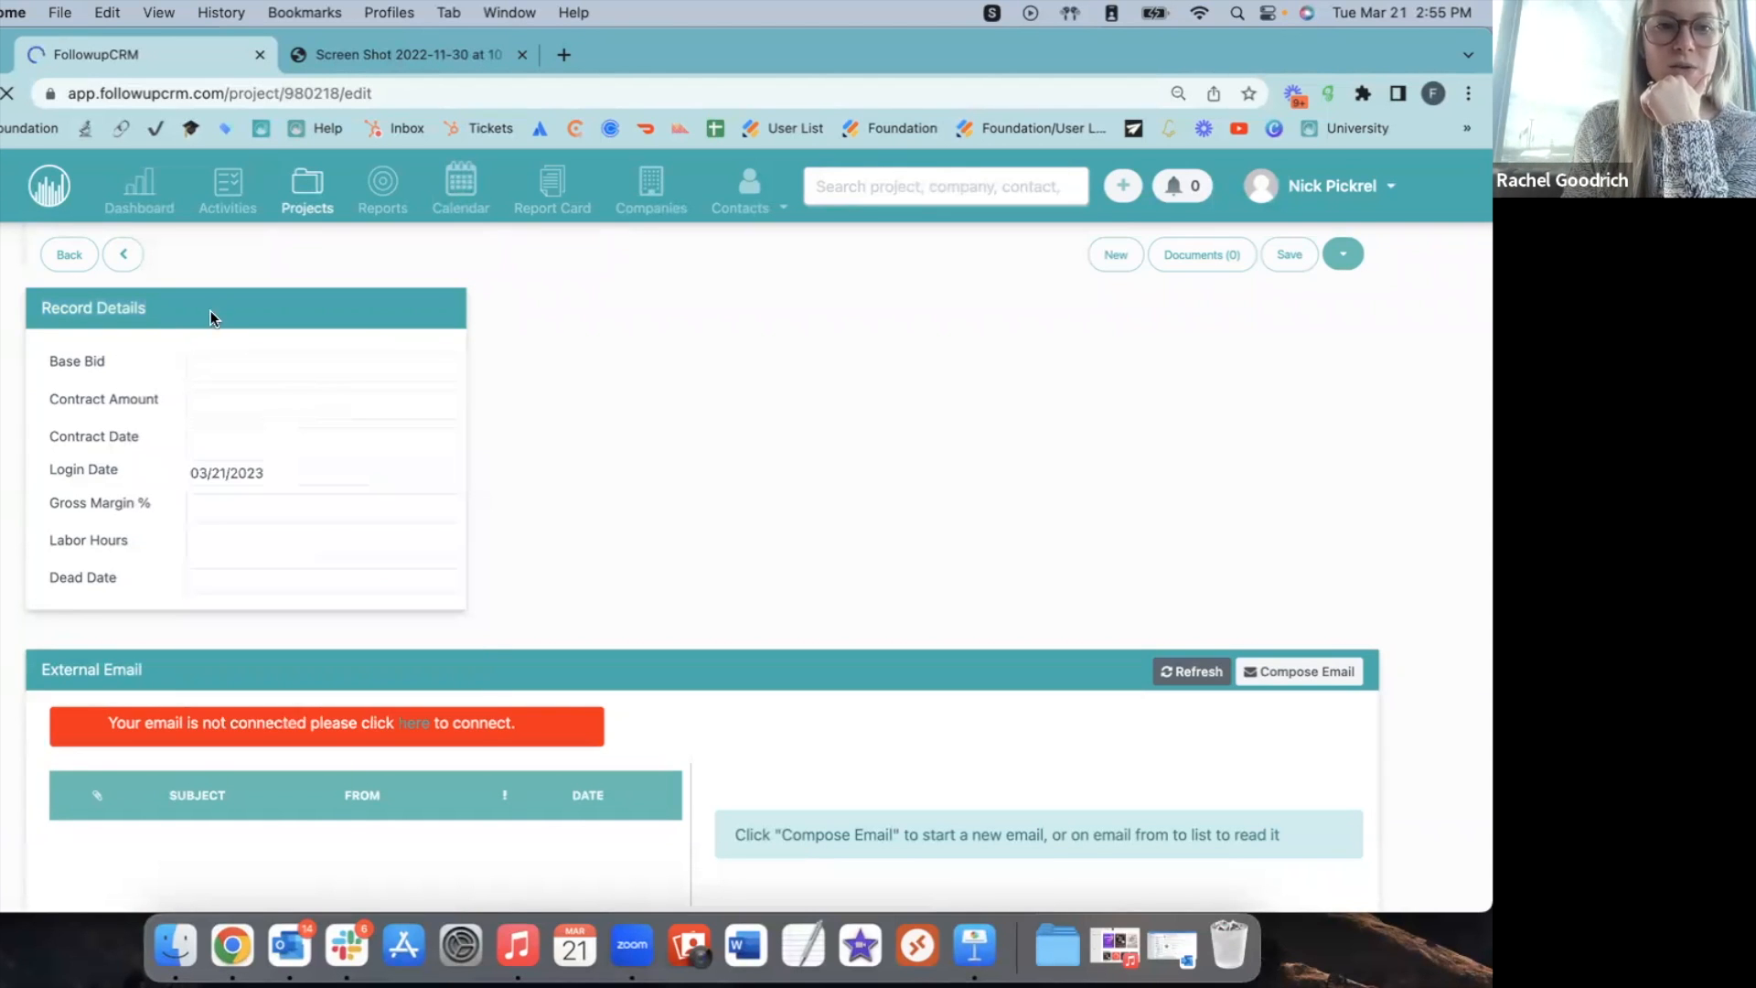
Inspect the company choices available in the Test project's Company Information section.
{"action": "scroll", "coordinate": [712, 457], "scroll_direction": "down", "scroll_amount": 6}
{"action": "scroll", "coordinate": [715, 463], "scroll_direction": "down", "scroll_amount": 2}
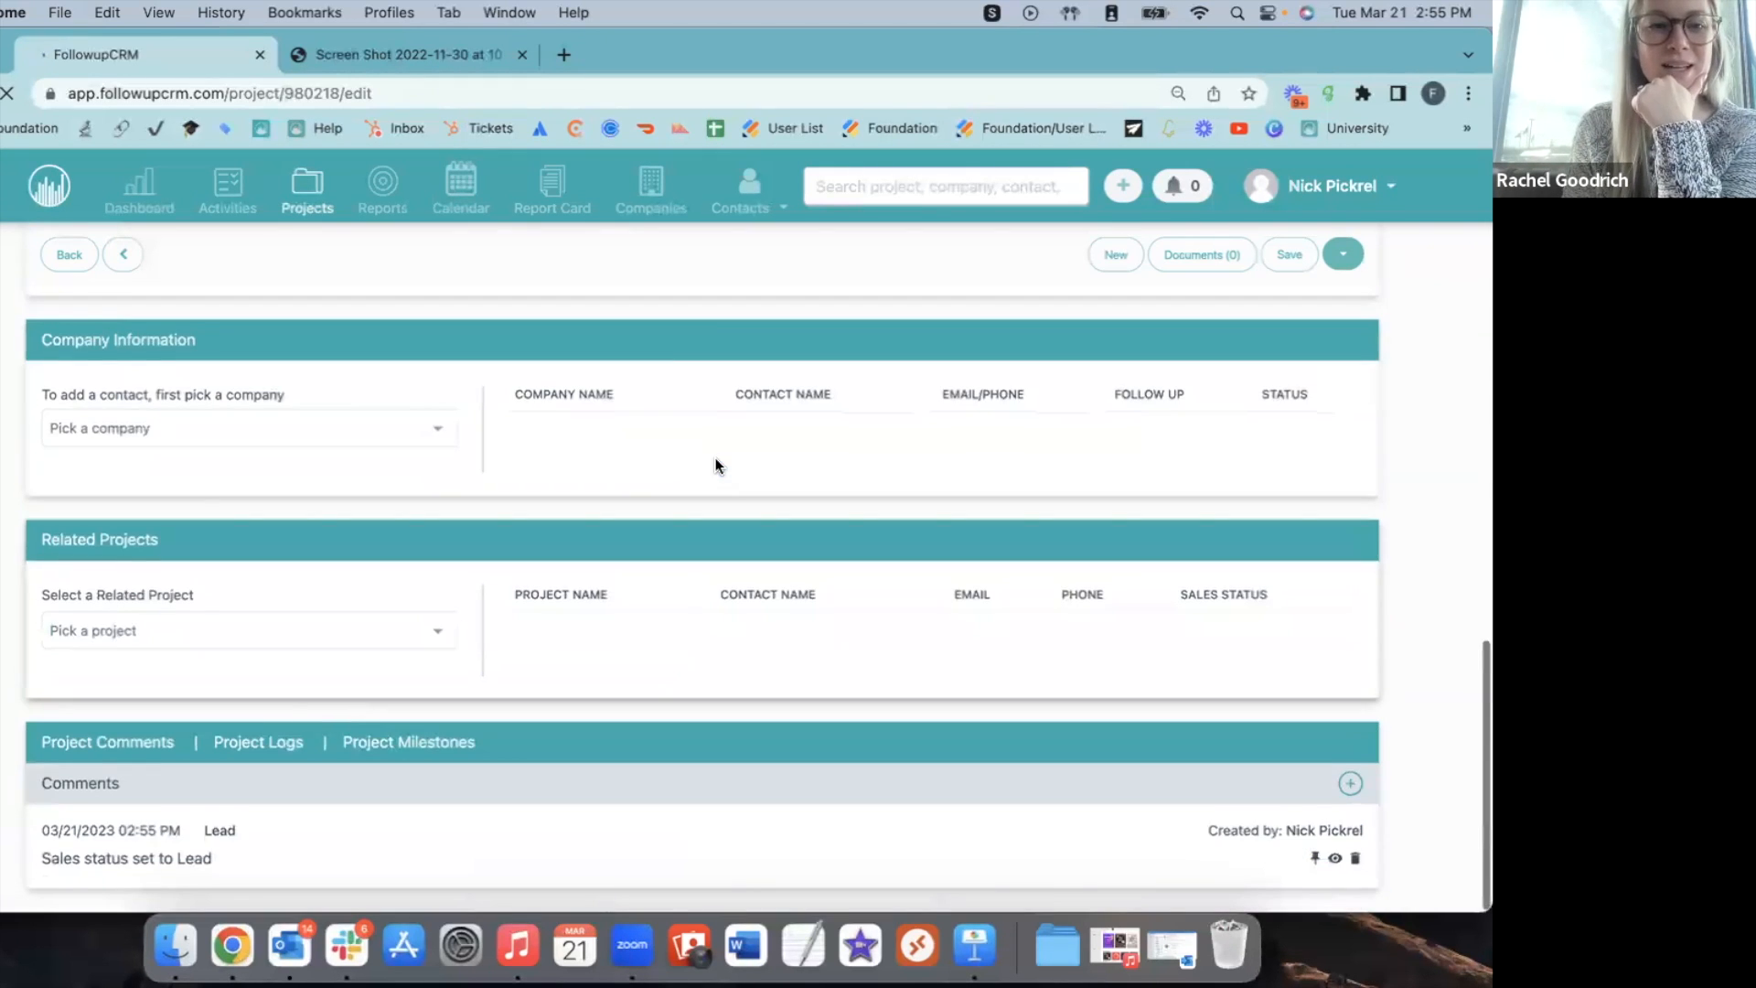
{"action": "left_click", "coordinate": [236, 430]}
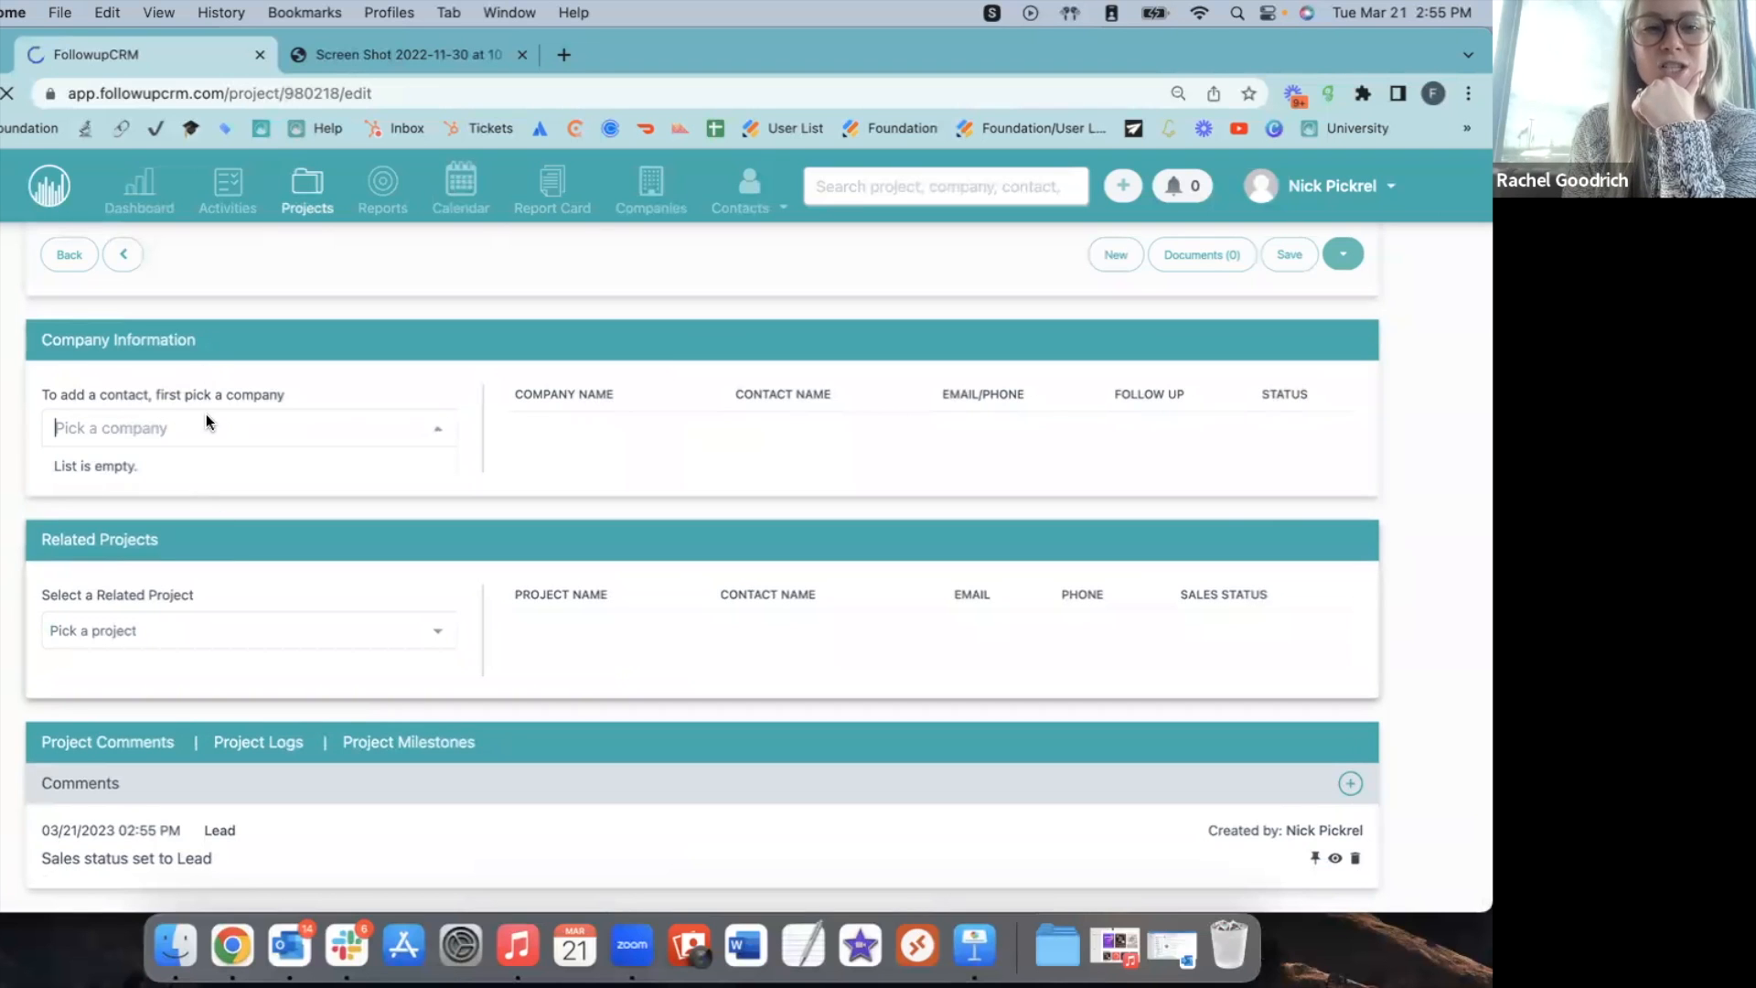
{"action": "left_click", "coordinate": [382, 332]}
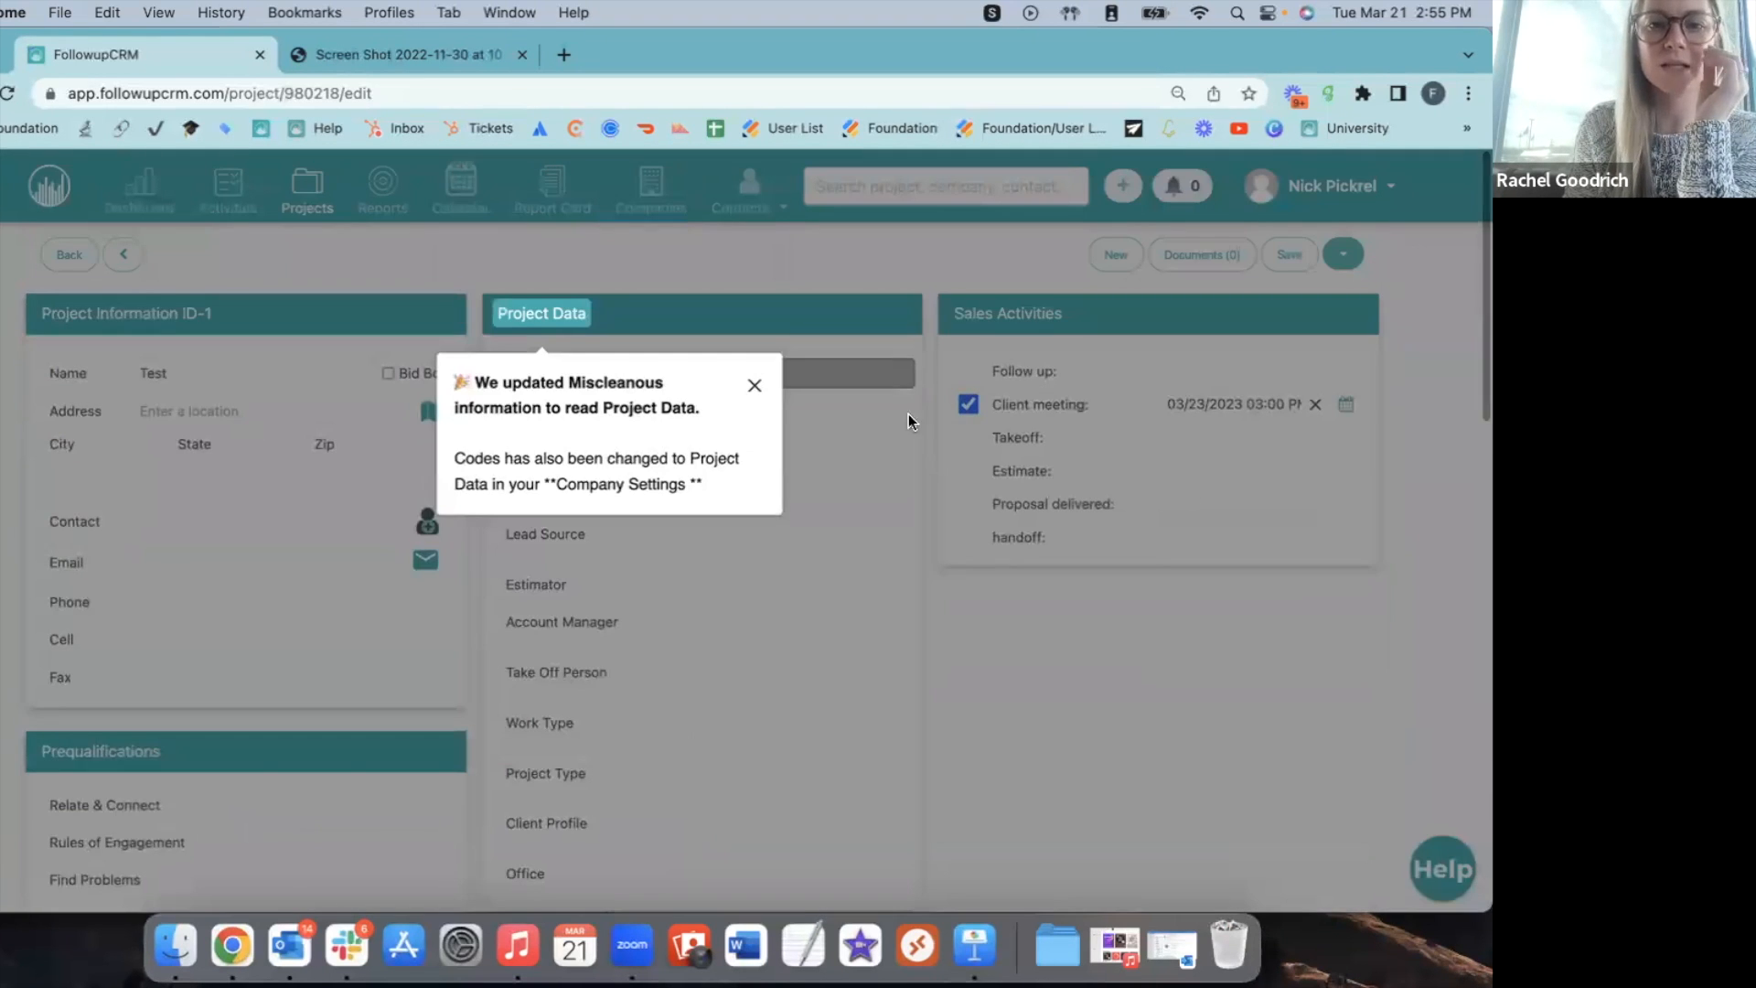
Dismiss the Project Data update notice, and inspect the project's General Comment editor without saving a comment.
{"action": "left_click", "coordinate": [754, 385]}
{"action": "scroll", "coordinate": [1143, 686], "scroll_direction": "down", "scroll_amount": 3}
{"action": "scroll", "coordinate": [1164, 675], "scroll_direction": "down", "scroll_amount": 12}
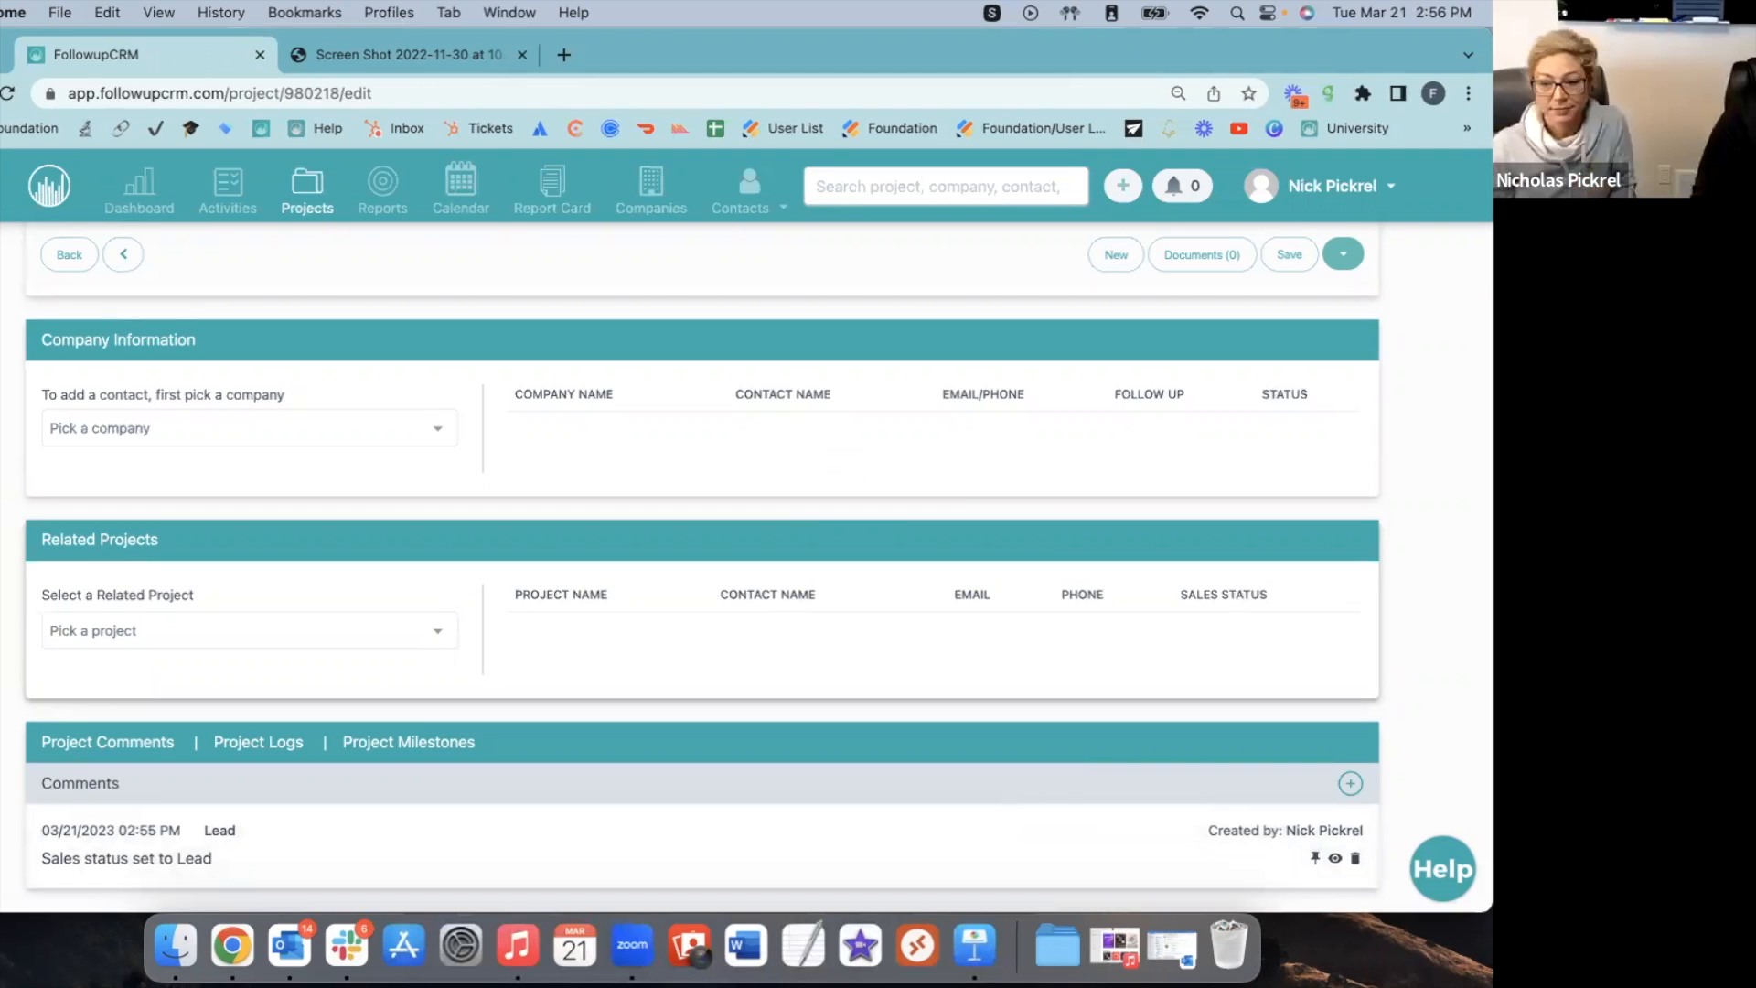
{"action": "left_click", "coordinate": [1350, 783]}
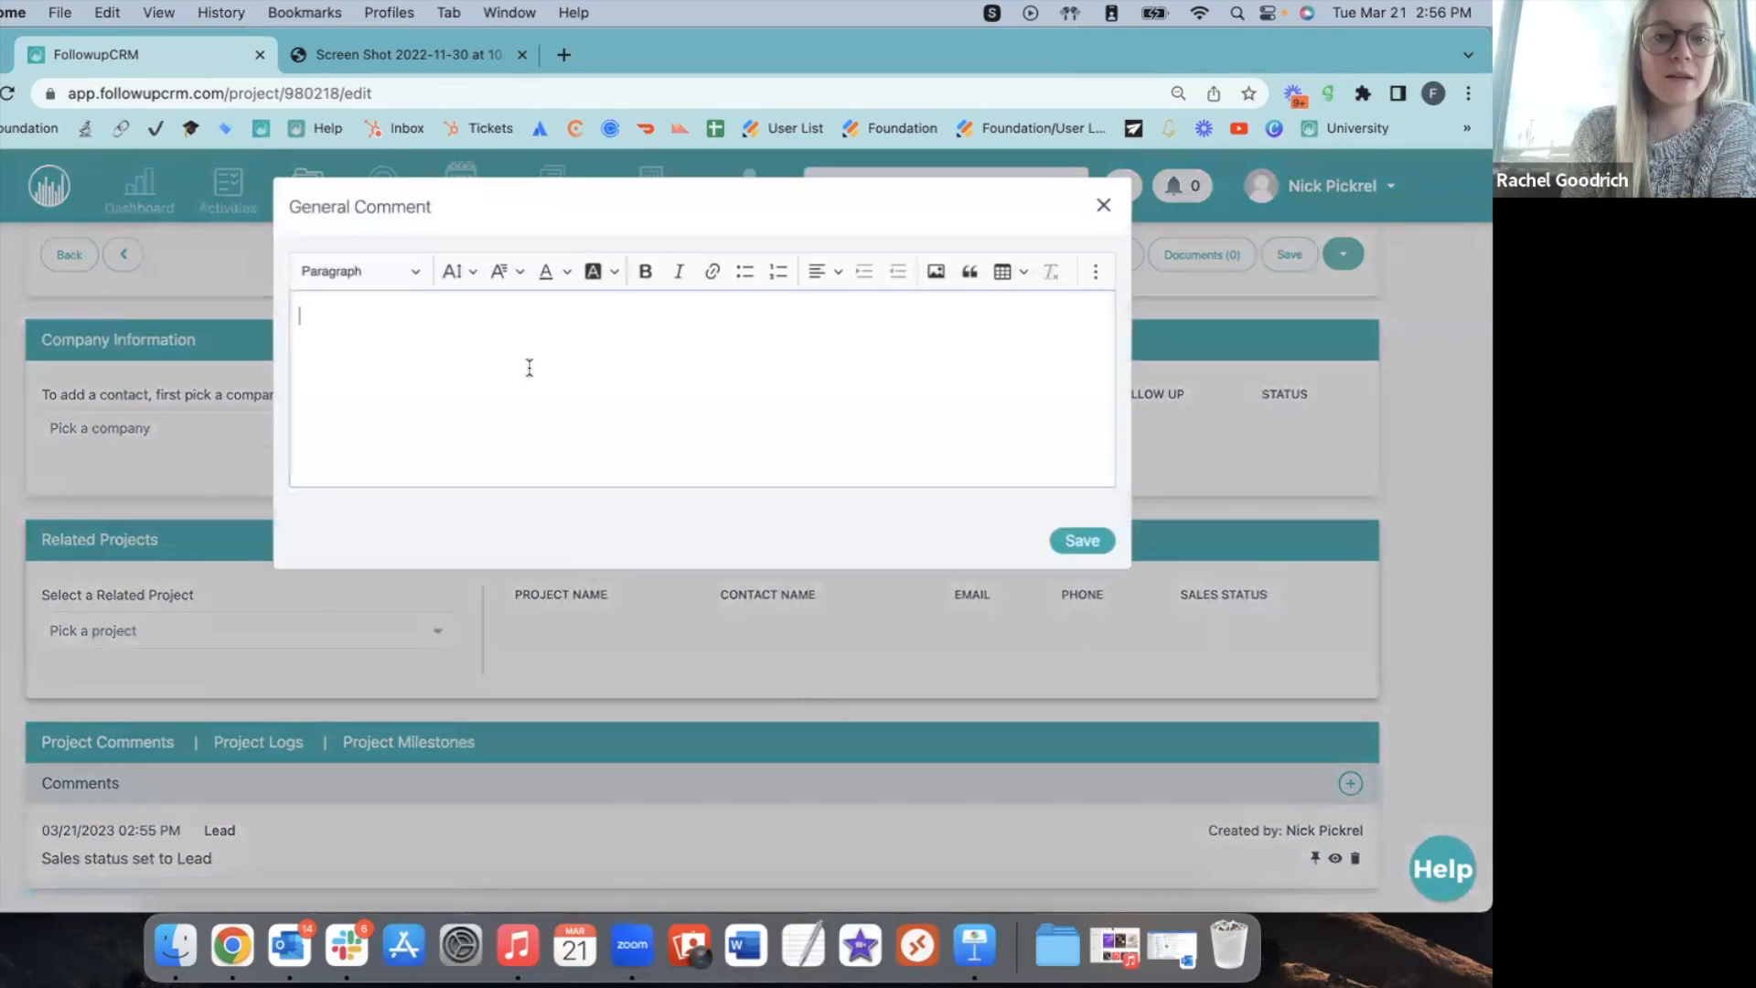
{"action": "type", "text": "@"}
{"action": "key", "text": "BackSpace"}
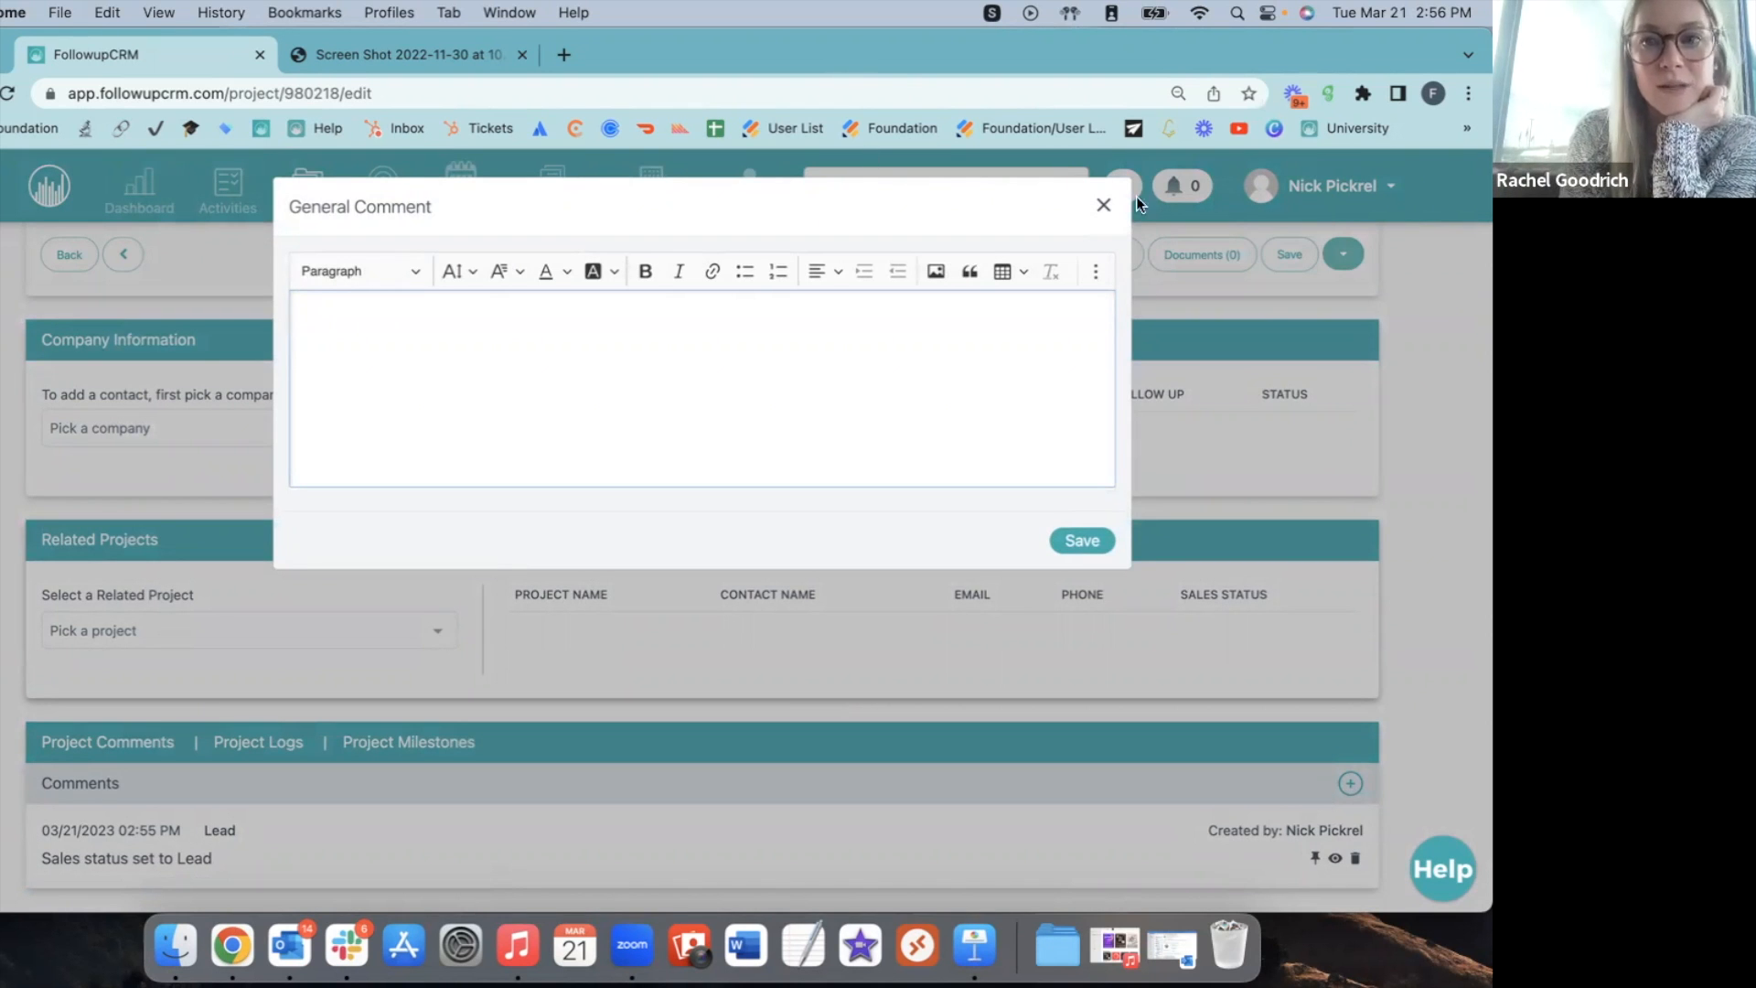
{"action": "left_click", "coordinate": [1103, 208]}
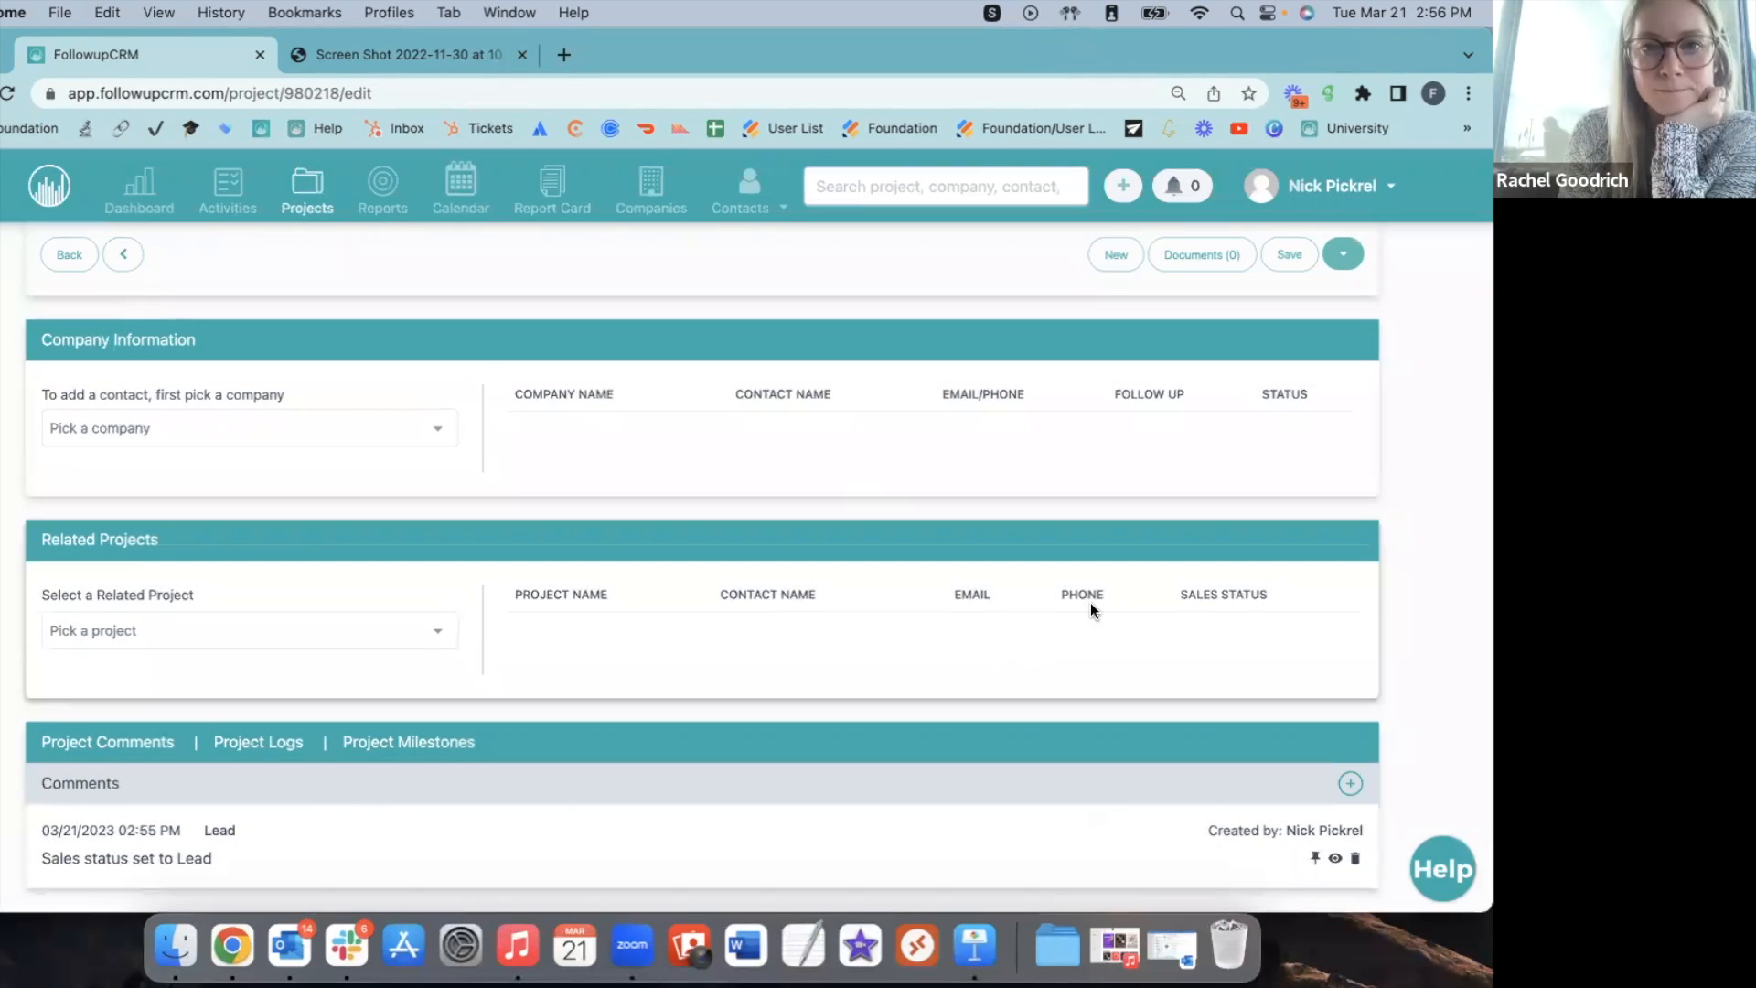
{"action": "scroll", "coordinate": [1091, 602], "scroll_direction": "up", "scroll_amount": 10}
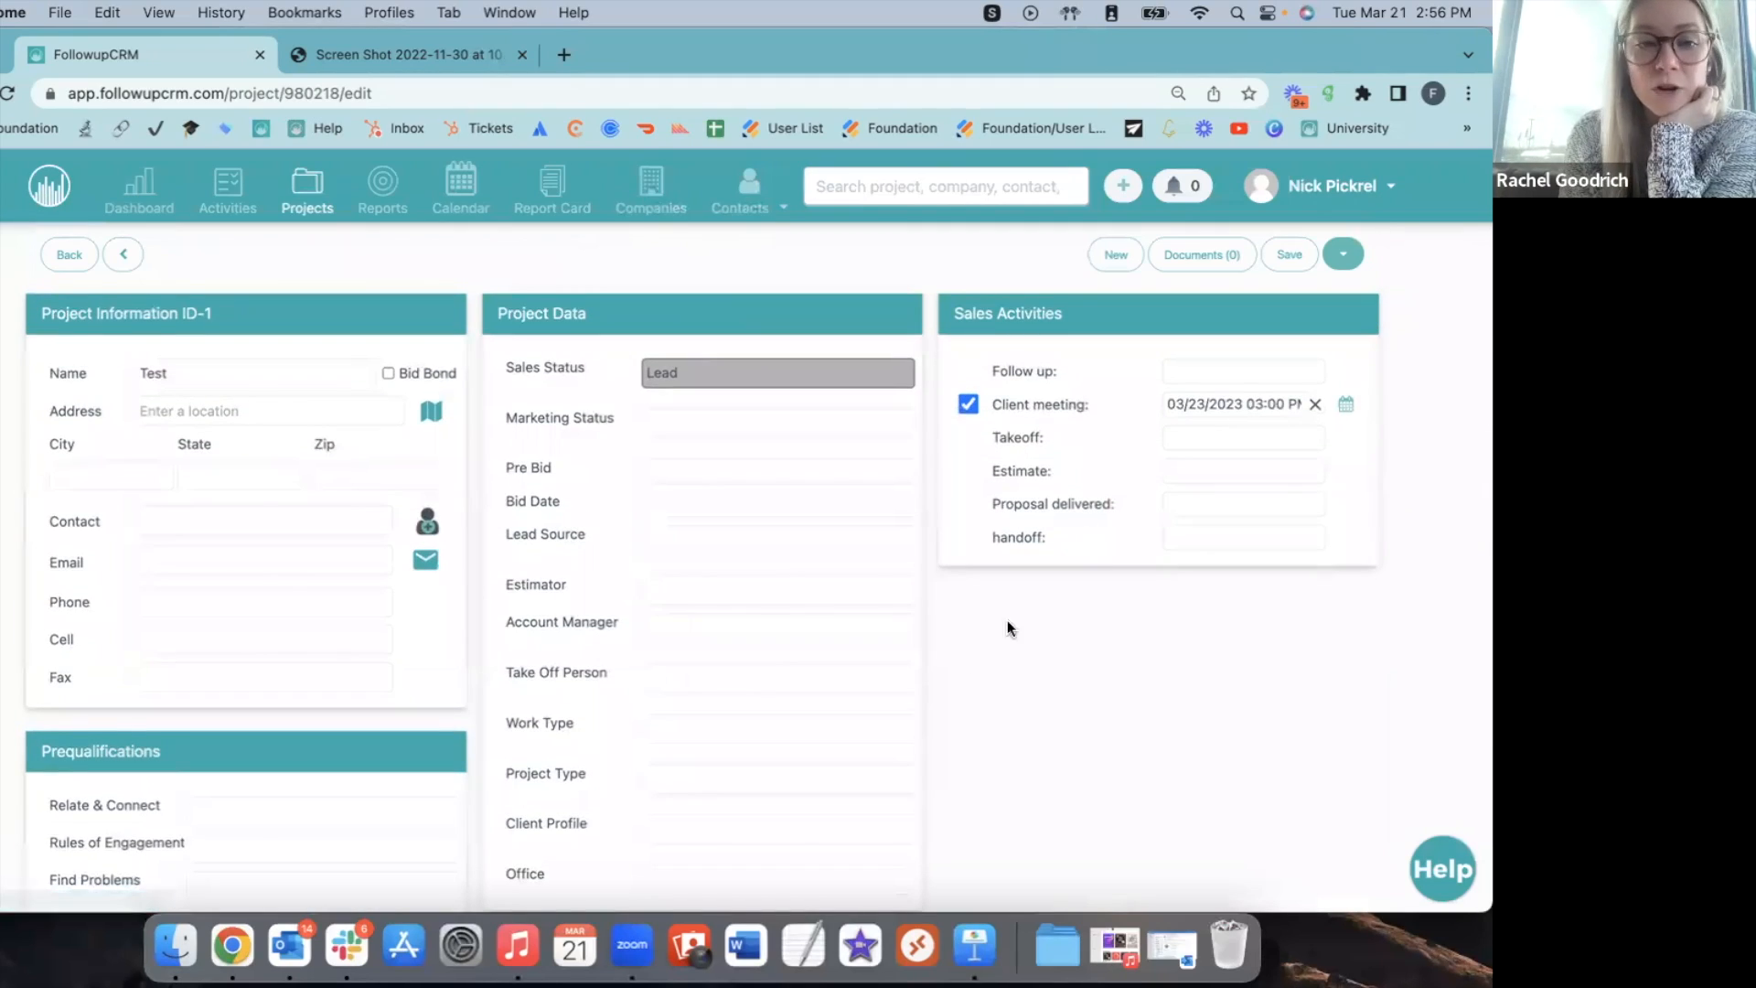